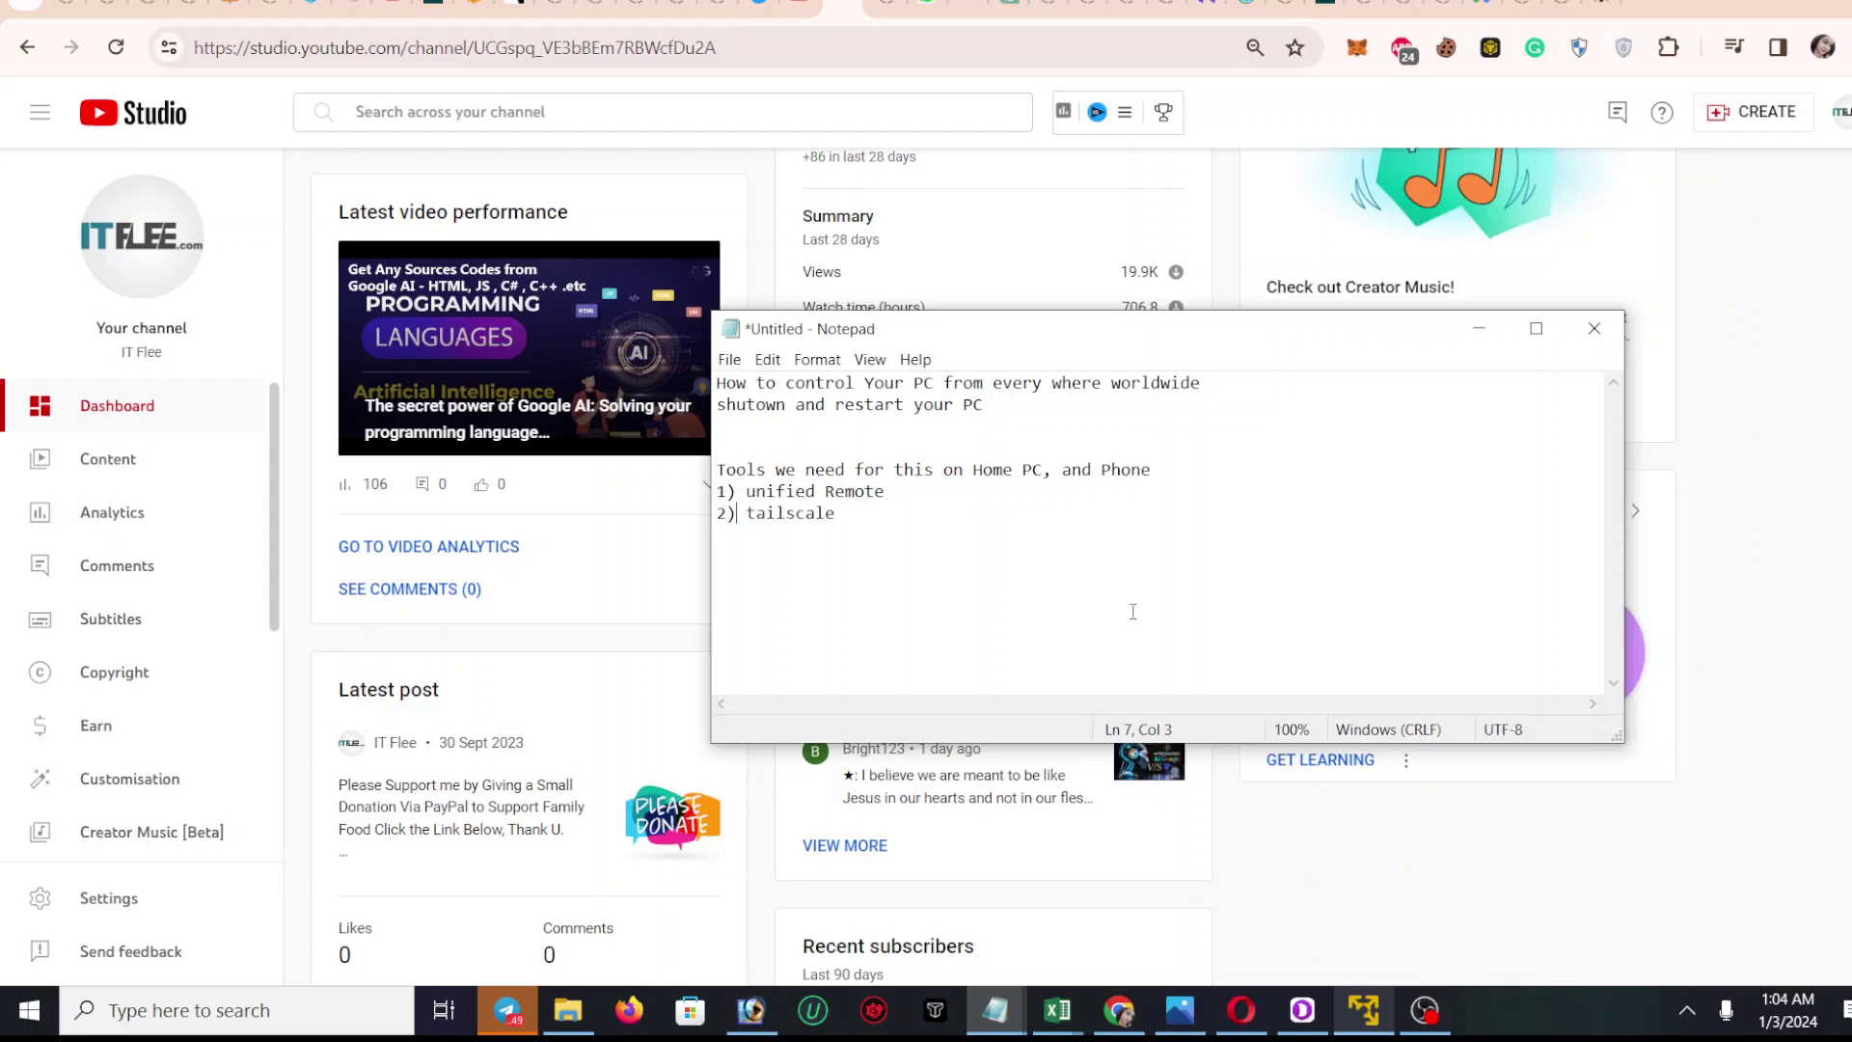
# - Switch to the remote PC and open the Unified Remote download page from the Google results for "unified remote for pc"
pyautogui.click(1363, 1013)
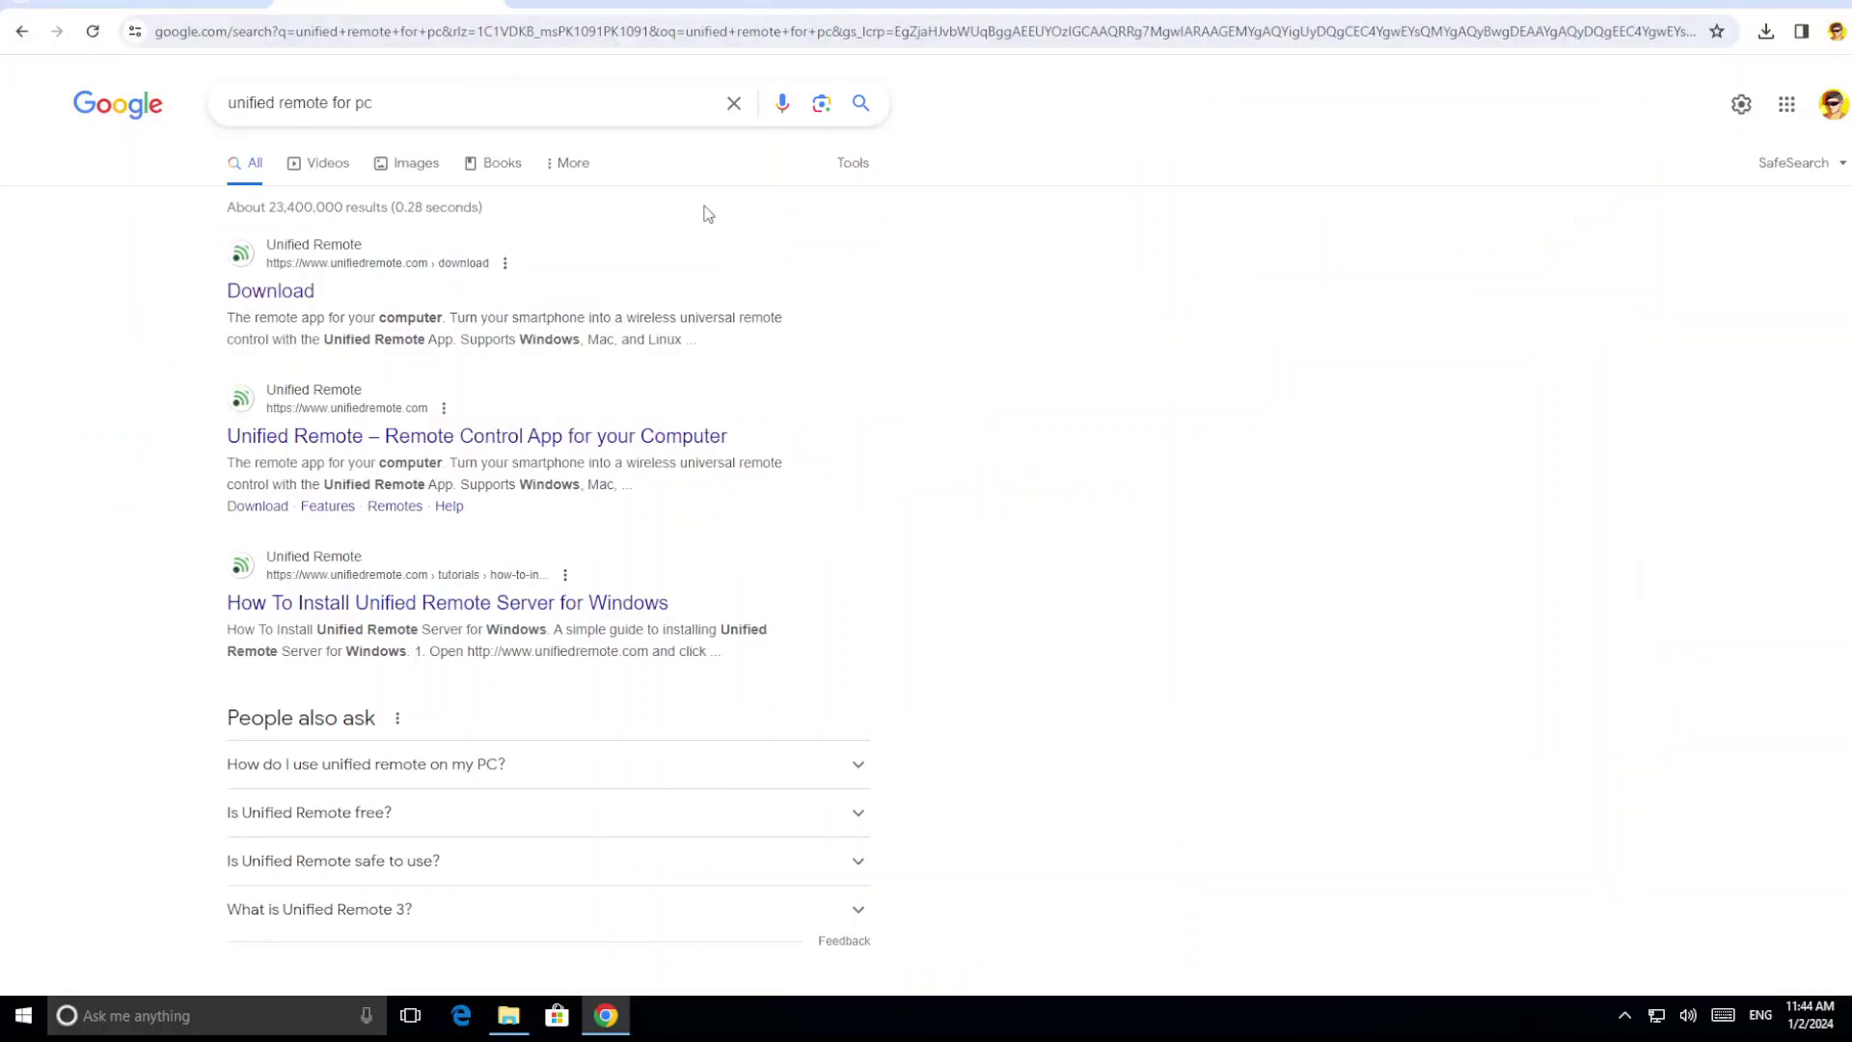
pyautogui.click(497, 109)
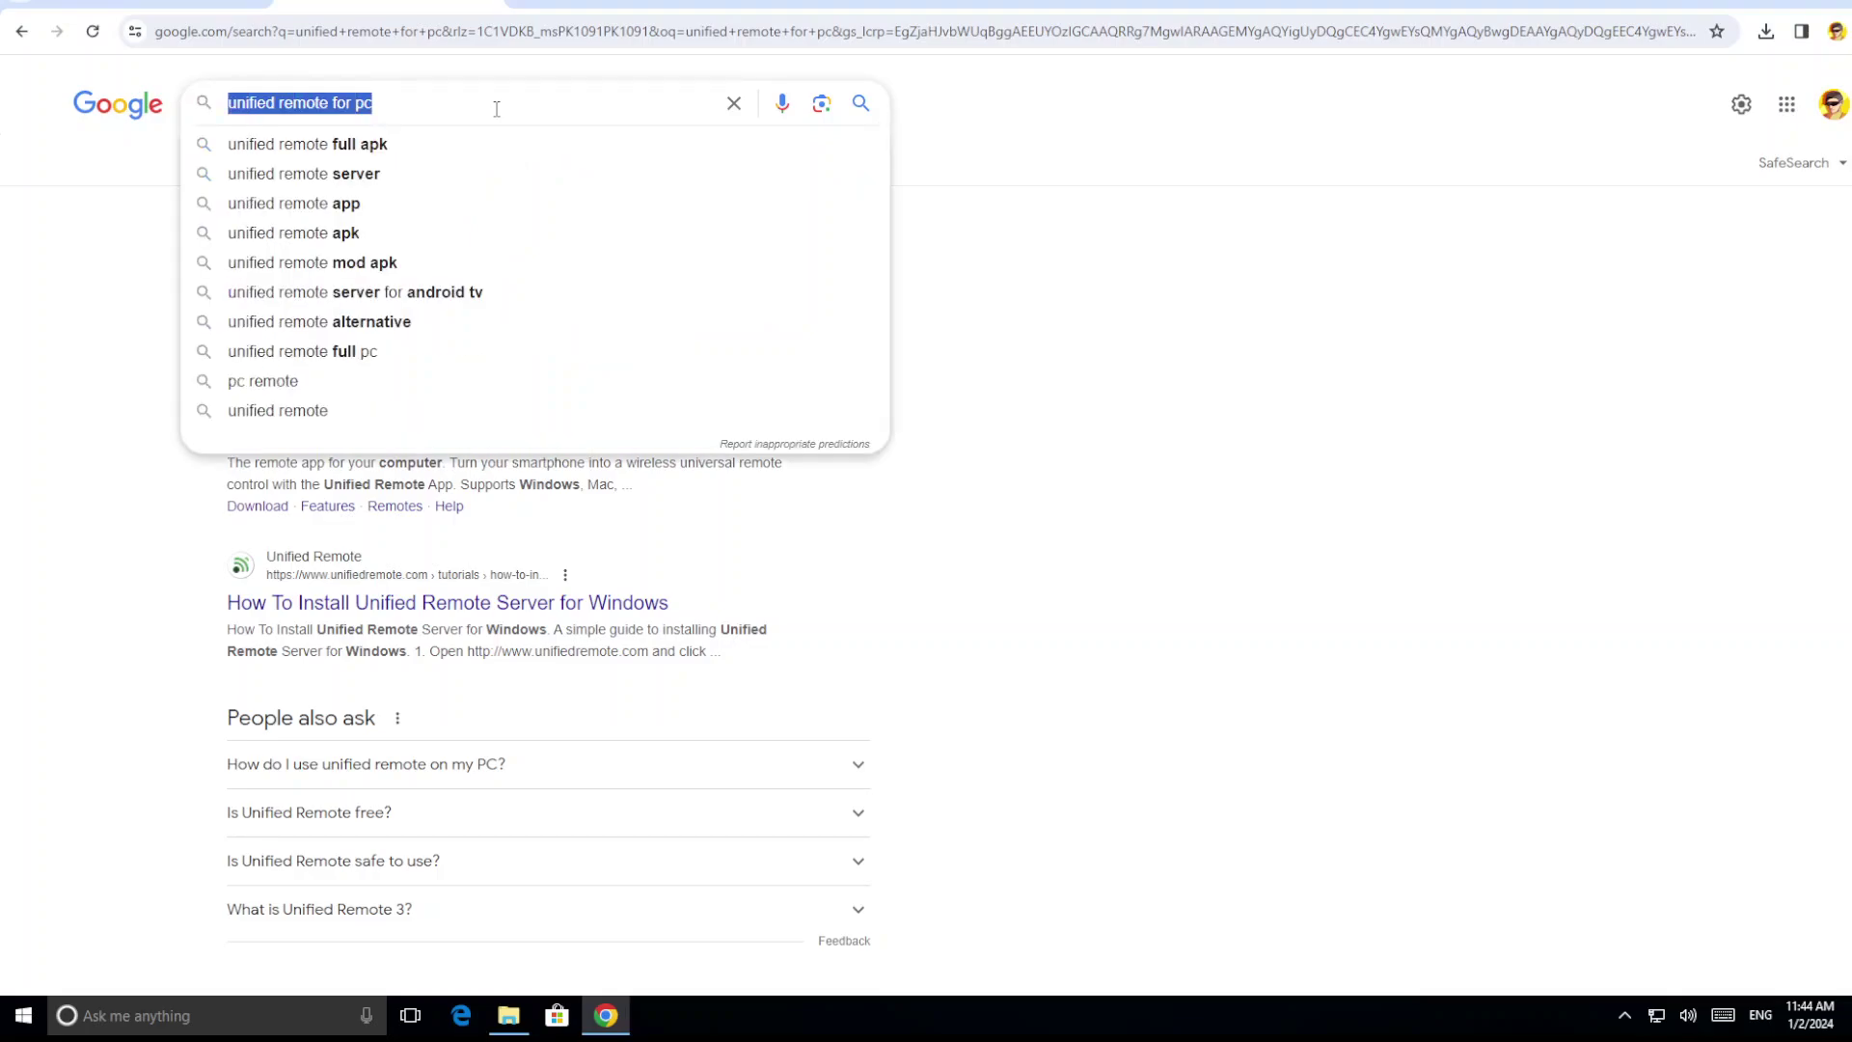
pyautogui.click(496, 109)
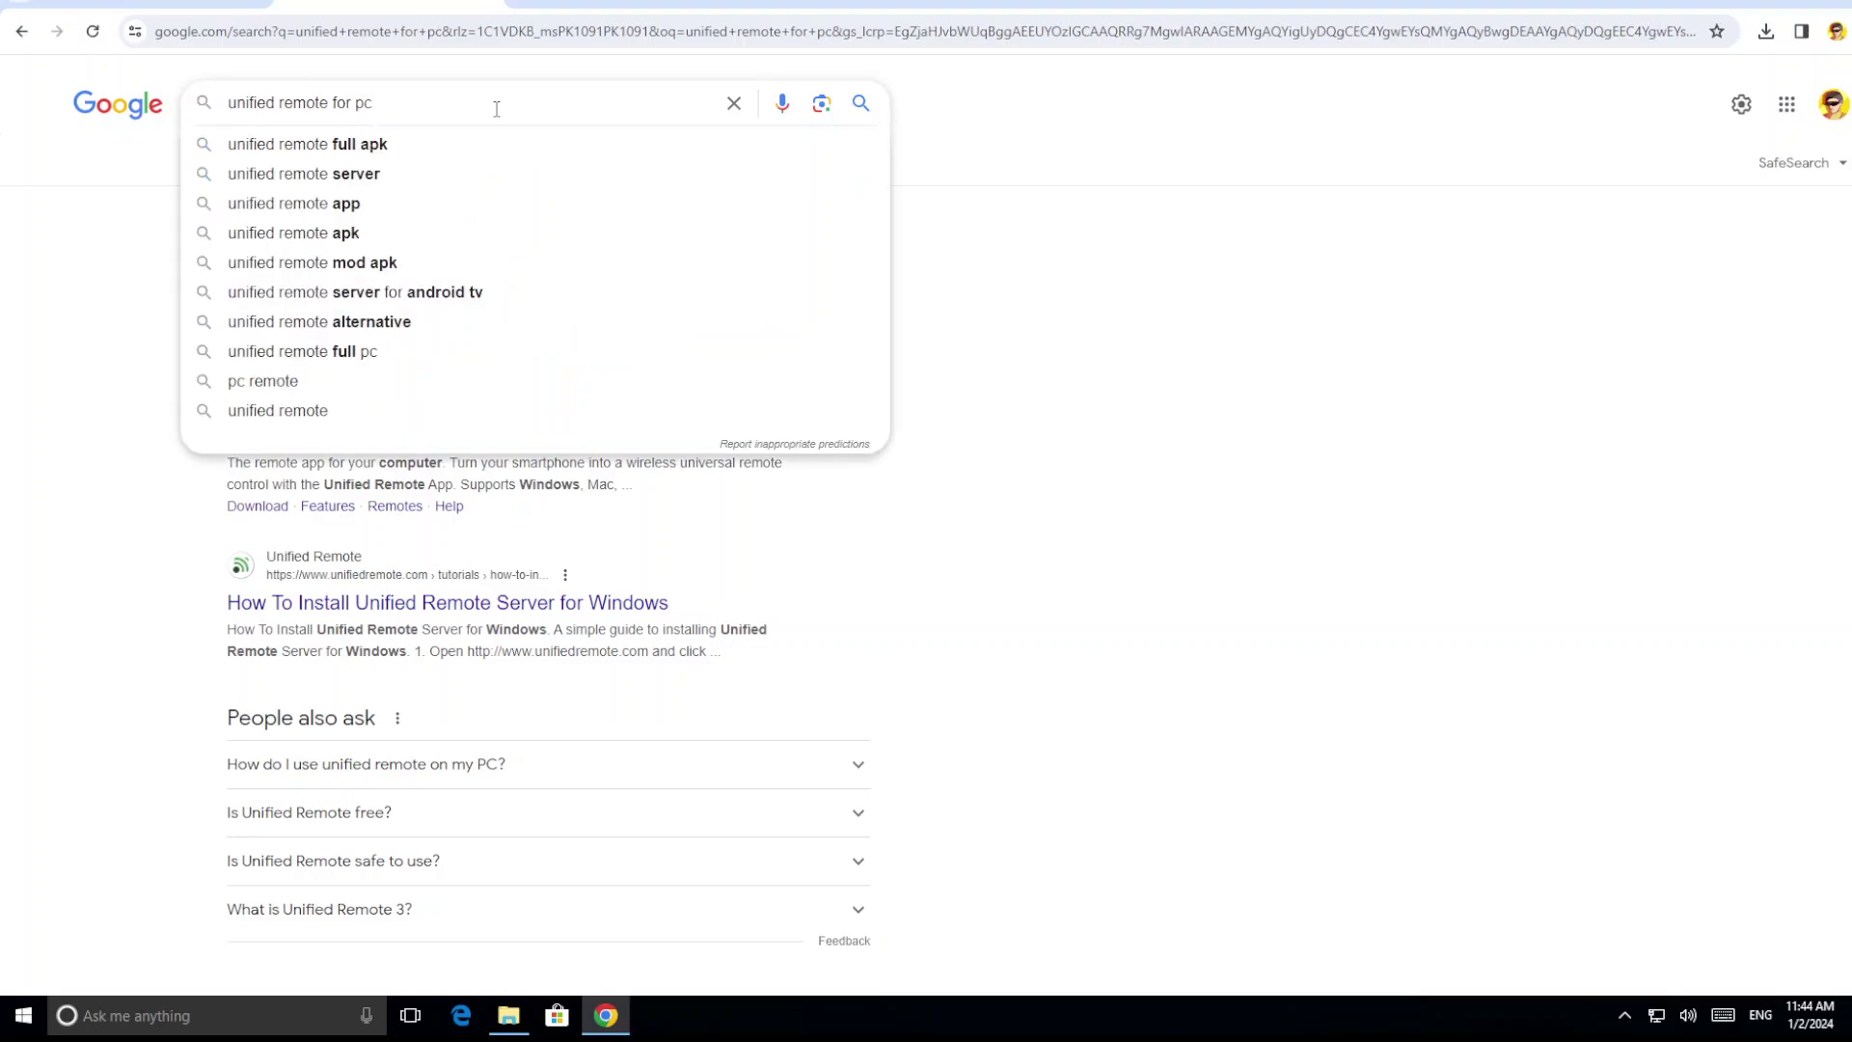
pyautogui.click(1080, 270)
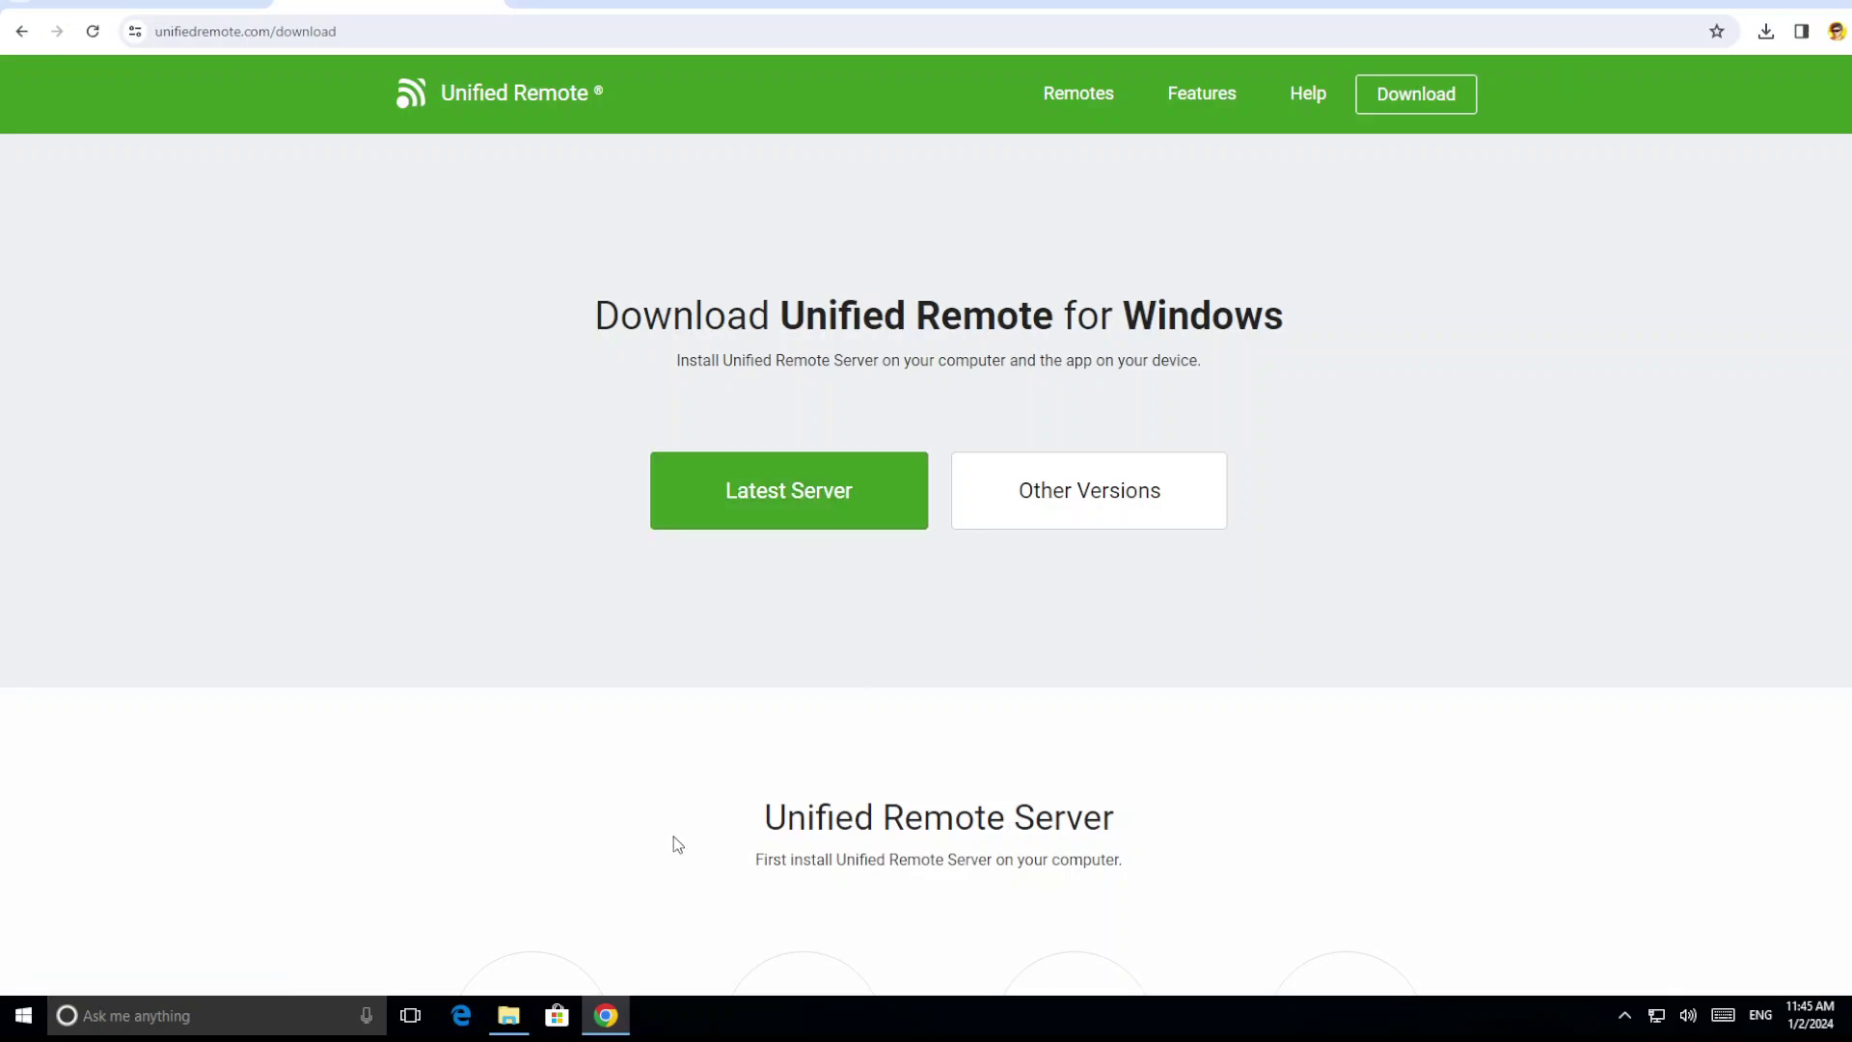
# - Look at the installers in the Downloads folder, and view the Tailscale download page in Chrome
pyautogui.click(511, 1015)
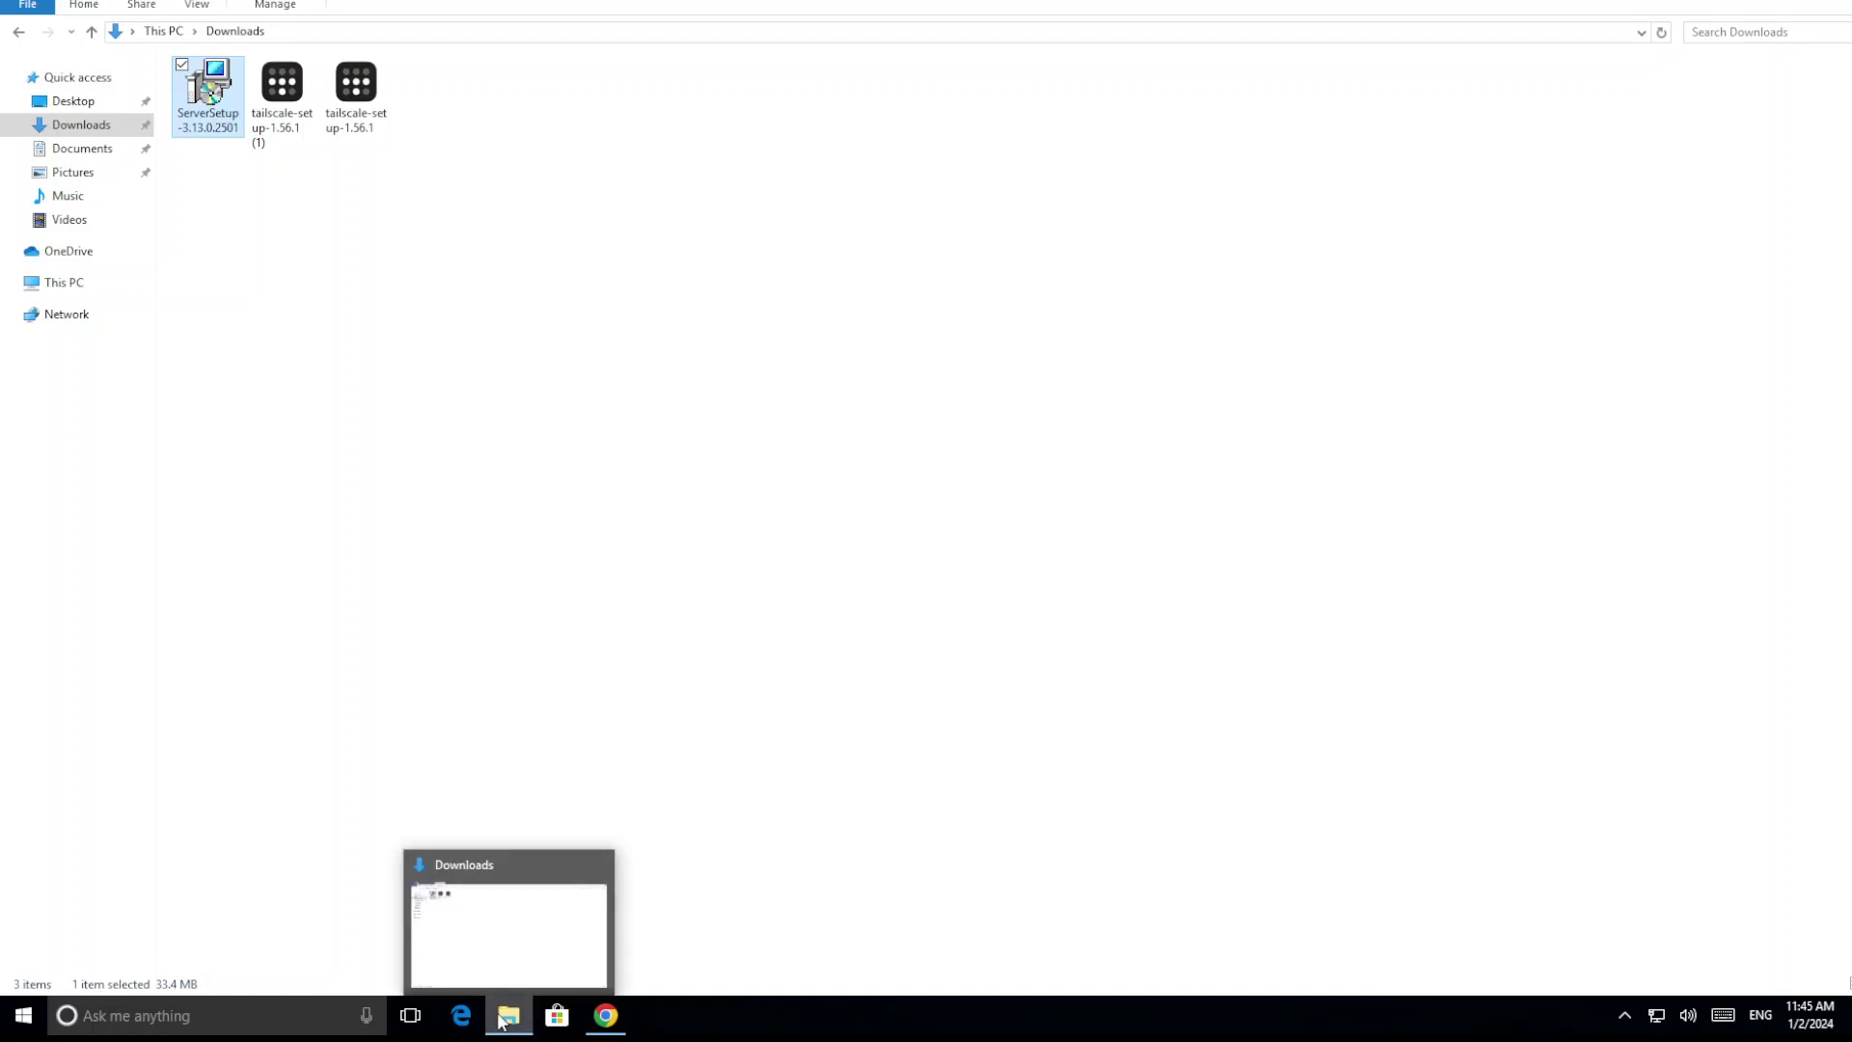
pyautogui.click(605, 1015)
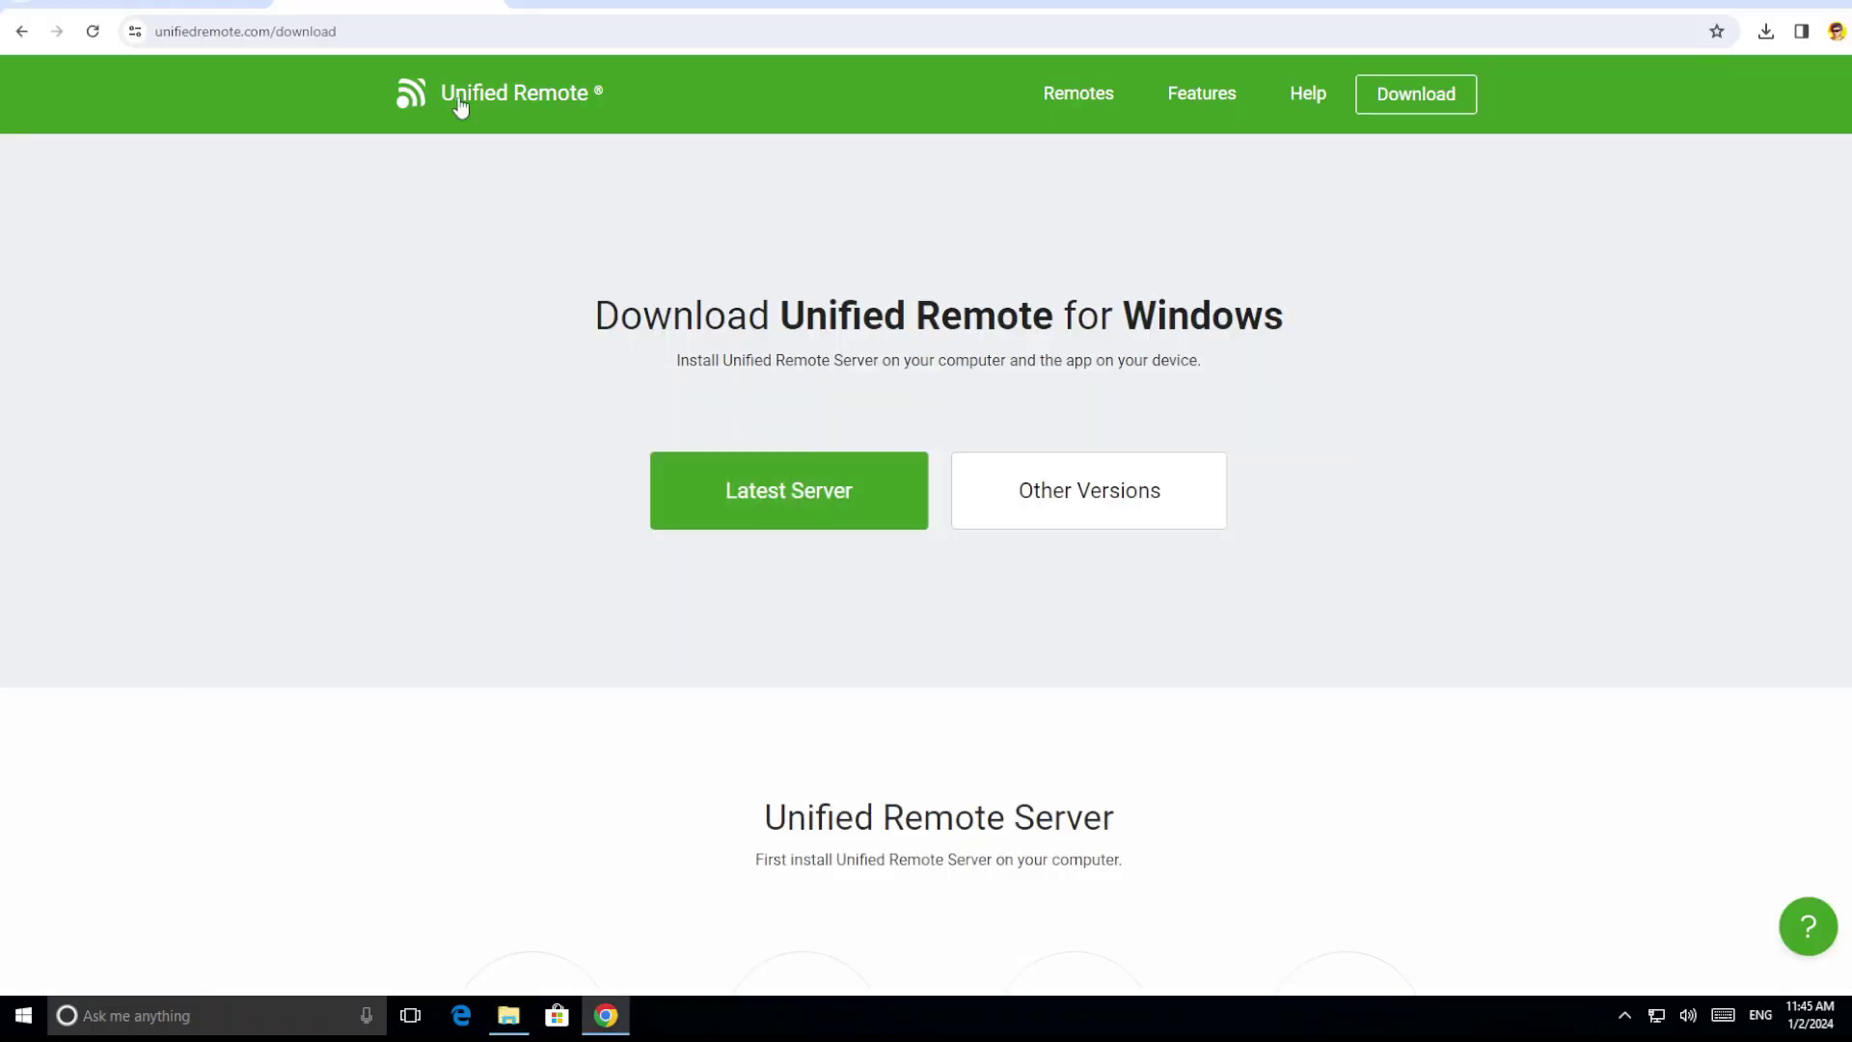
pyautogui.click(574, 3)
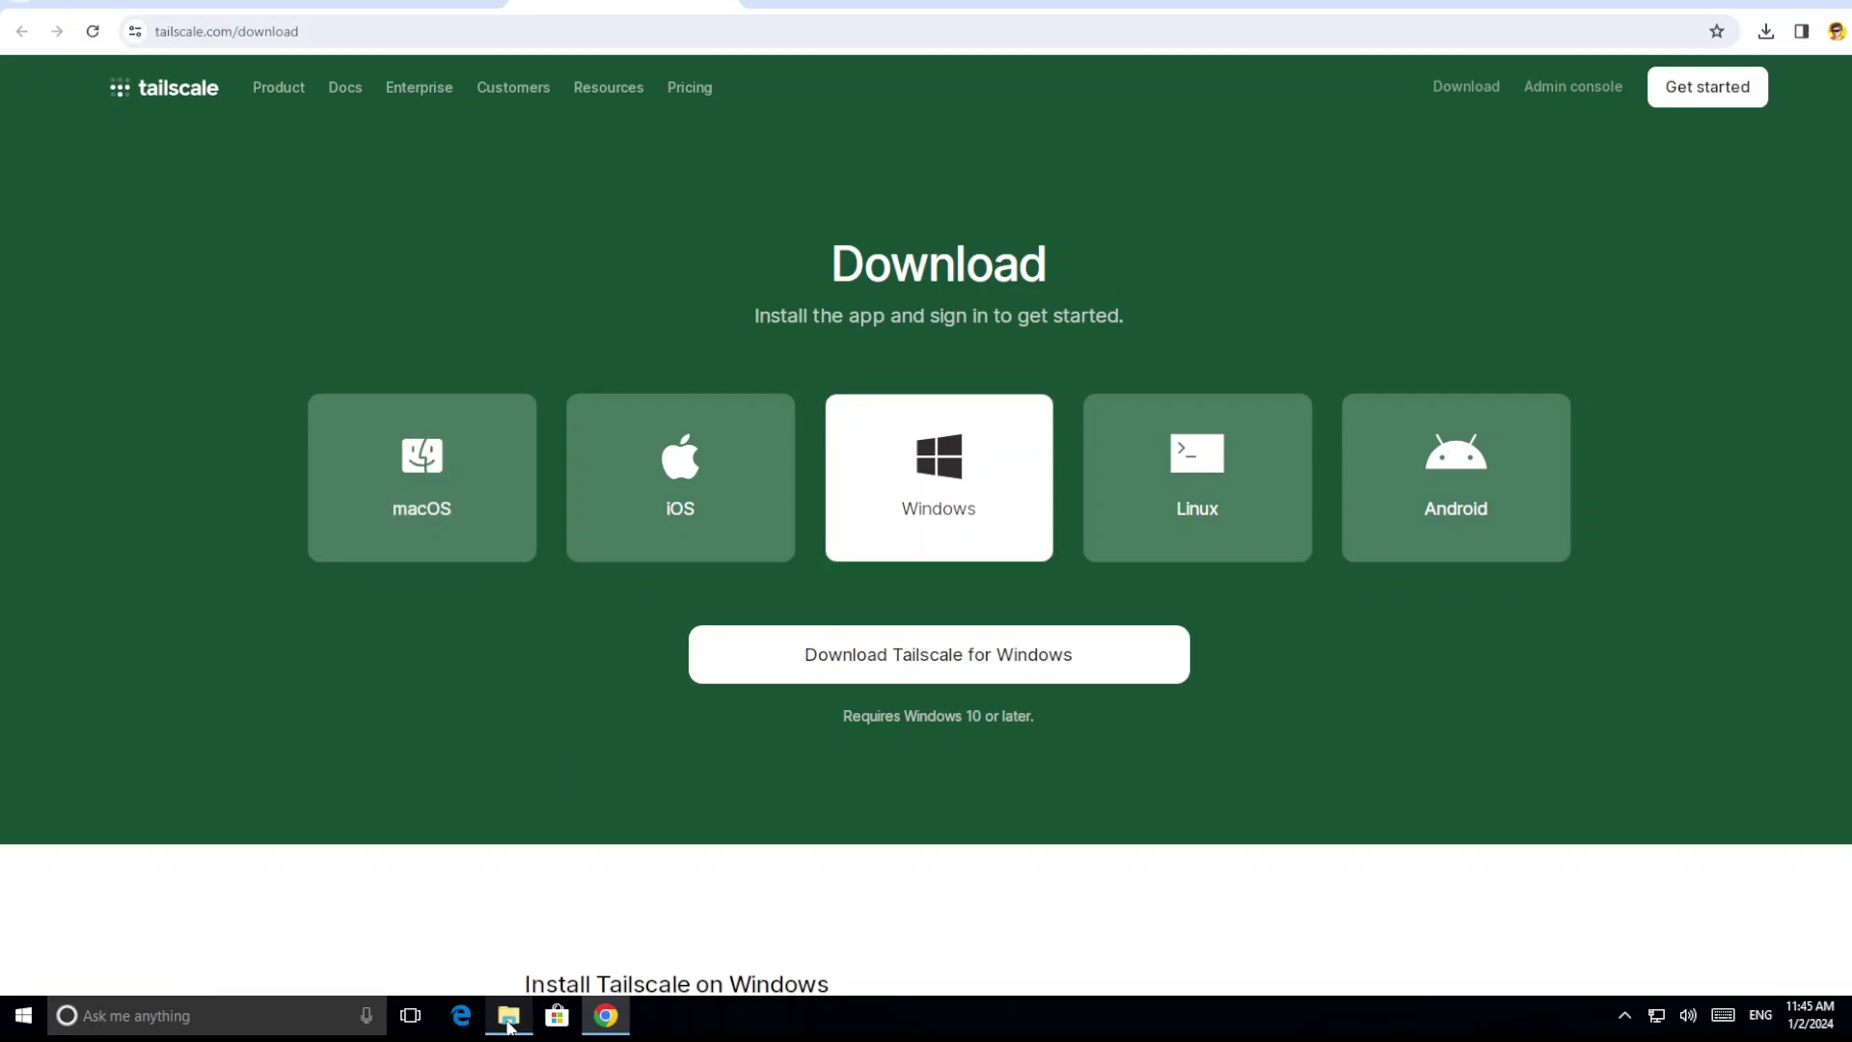
# - Run ServerSetup-3.13.0.2501 from the Downloads folder and allow it to make changes to the device
pyautogui.moveTo(509, 1026)
pyautogui.click(494, 940)
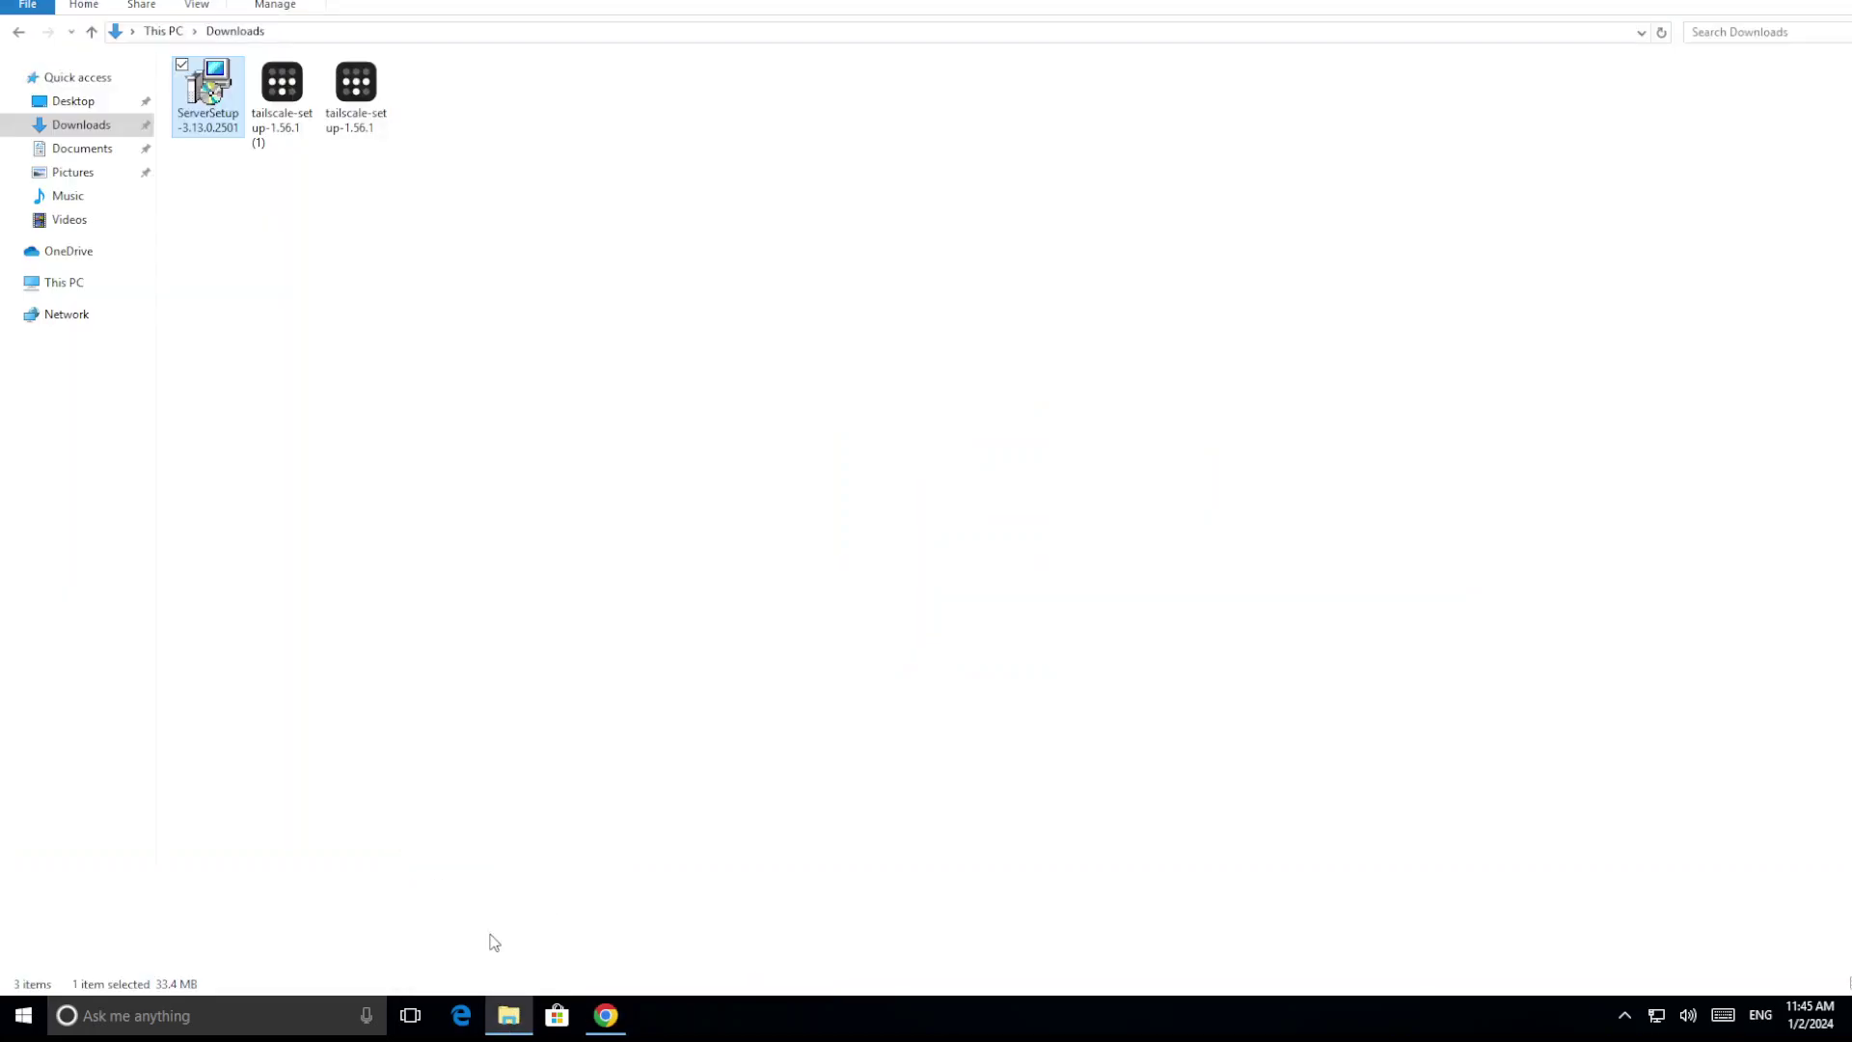
pyautogui.doubleClick(214, 96)
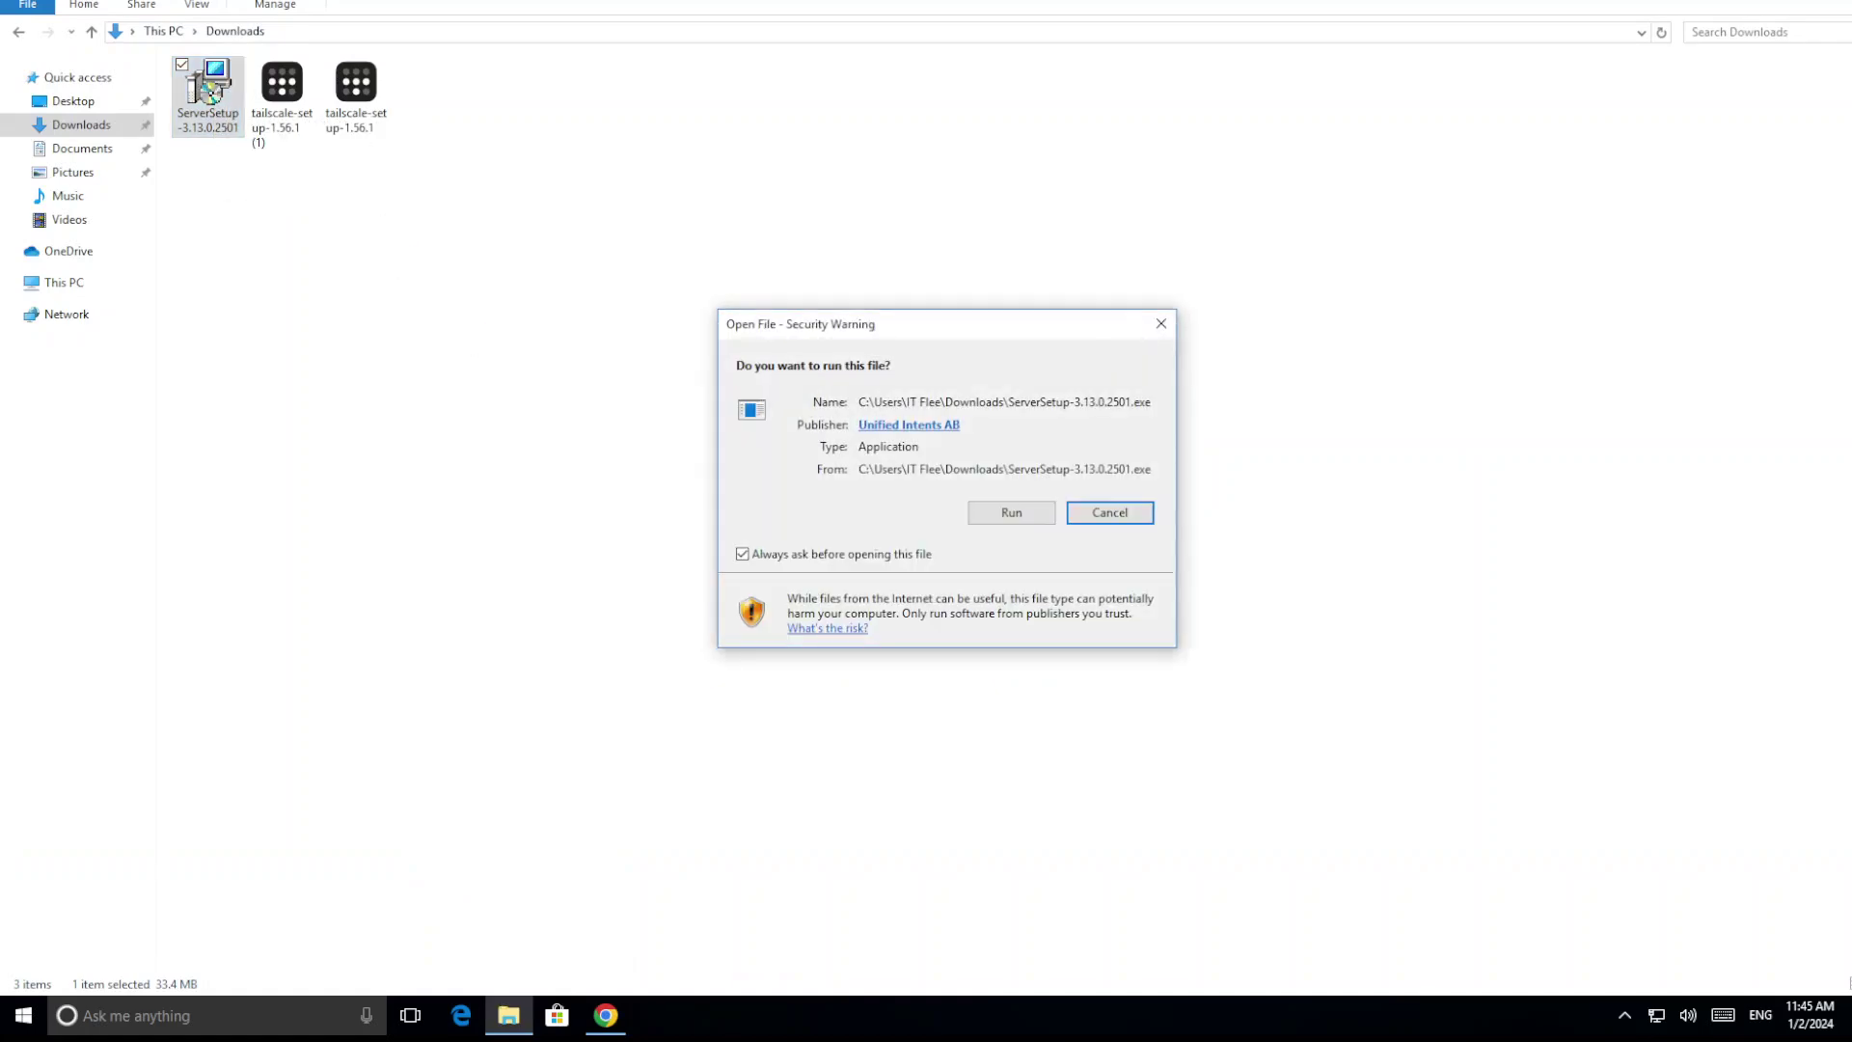
pyautogui.click(1014, 521)
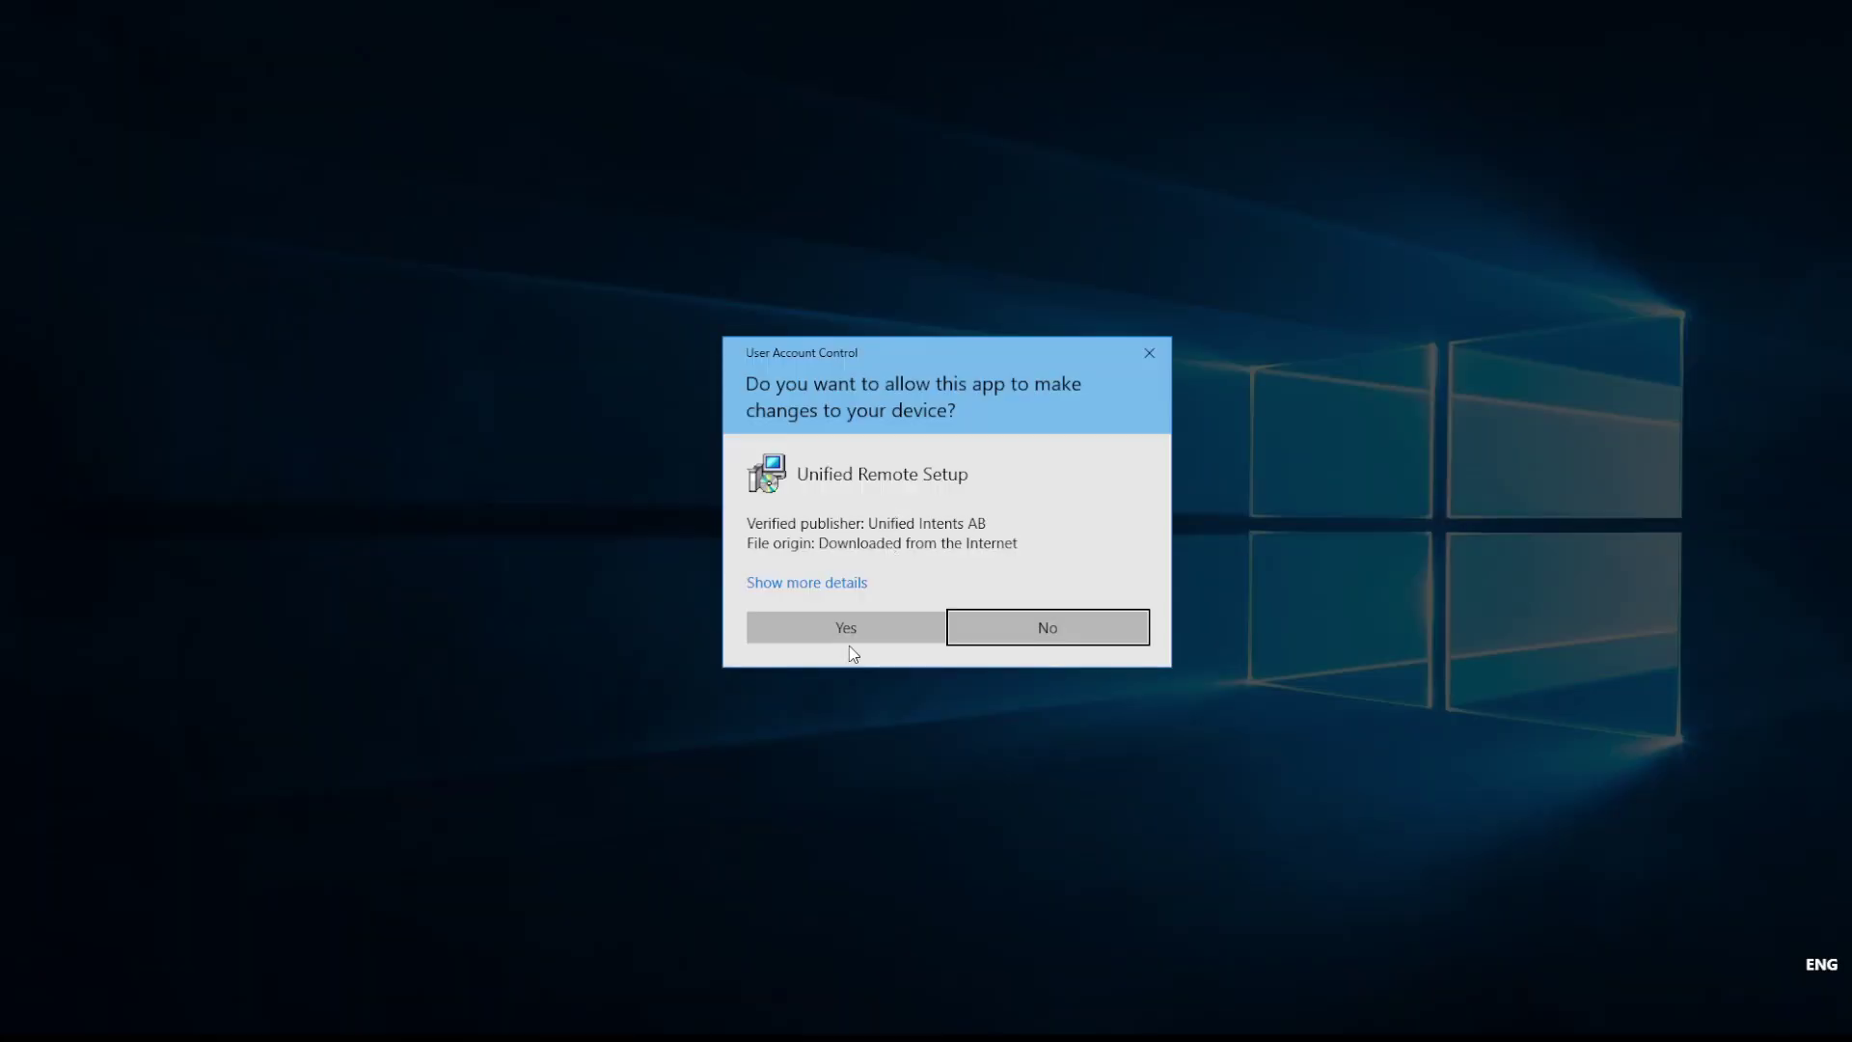
pyautogui.click(872, 623)
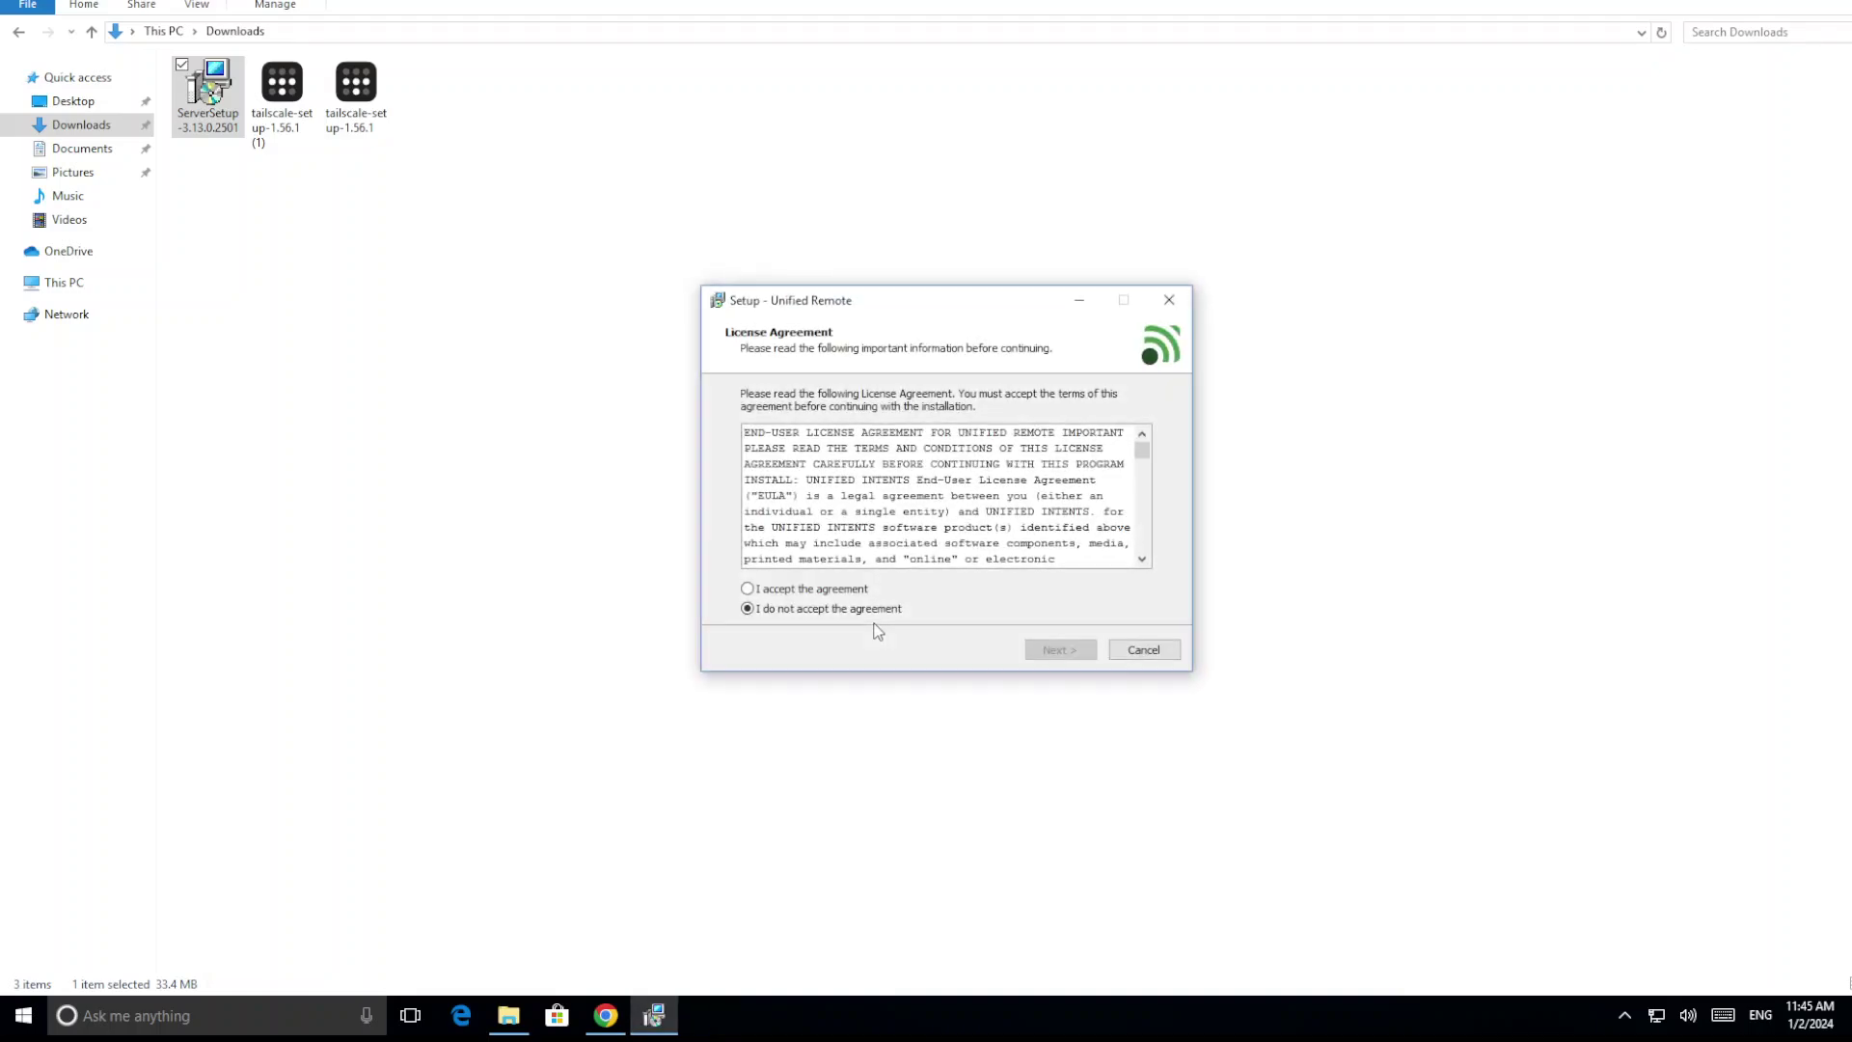
# - Accept the license agreement and start a typical Unified Remote installation in C:\Program Files (x86)\Unified Remote 3
pyautogui.click(828, 592)
pyautogui.click(1060, 652)
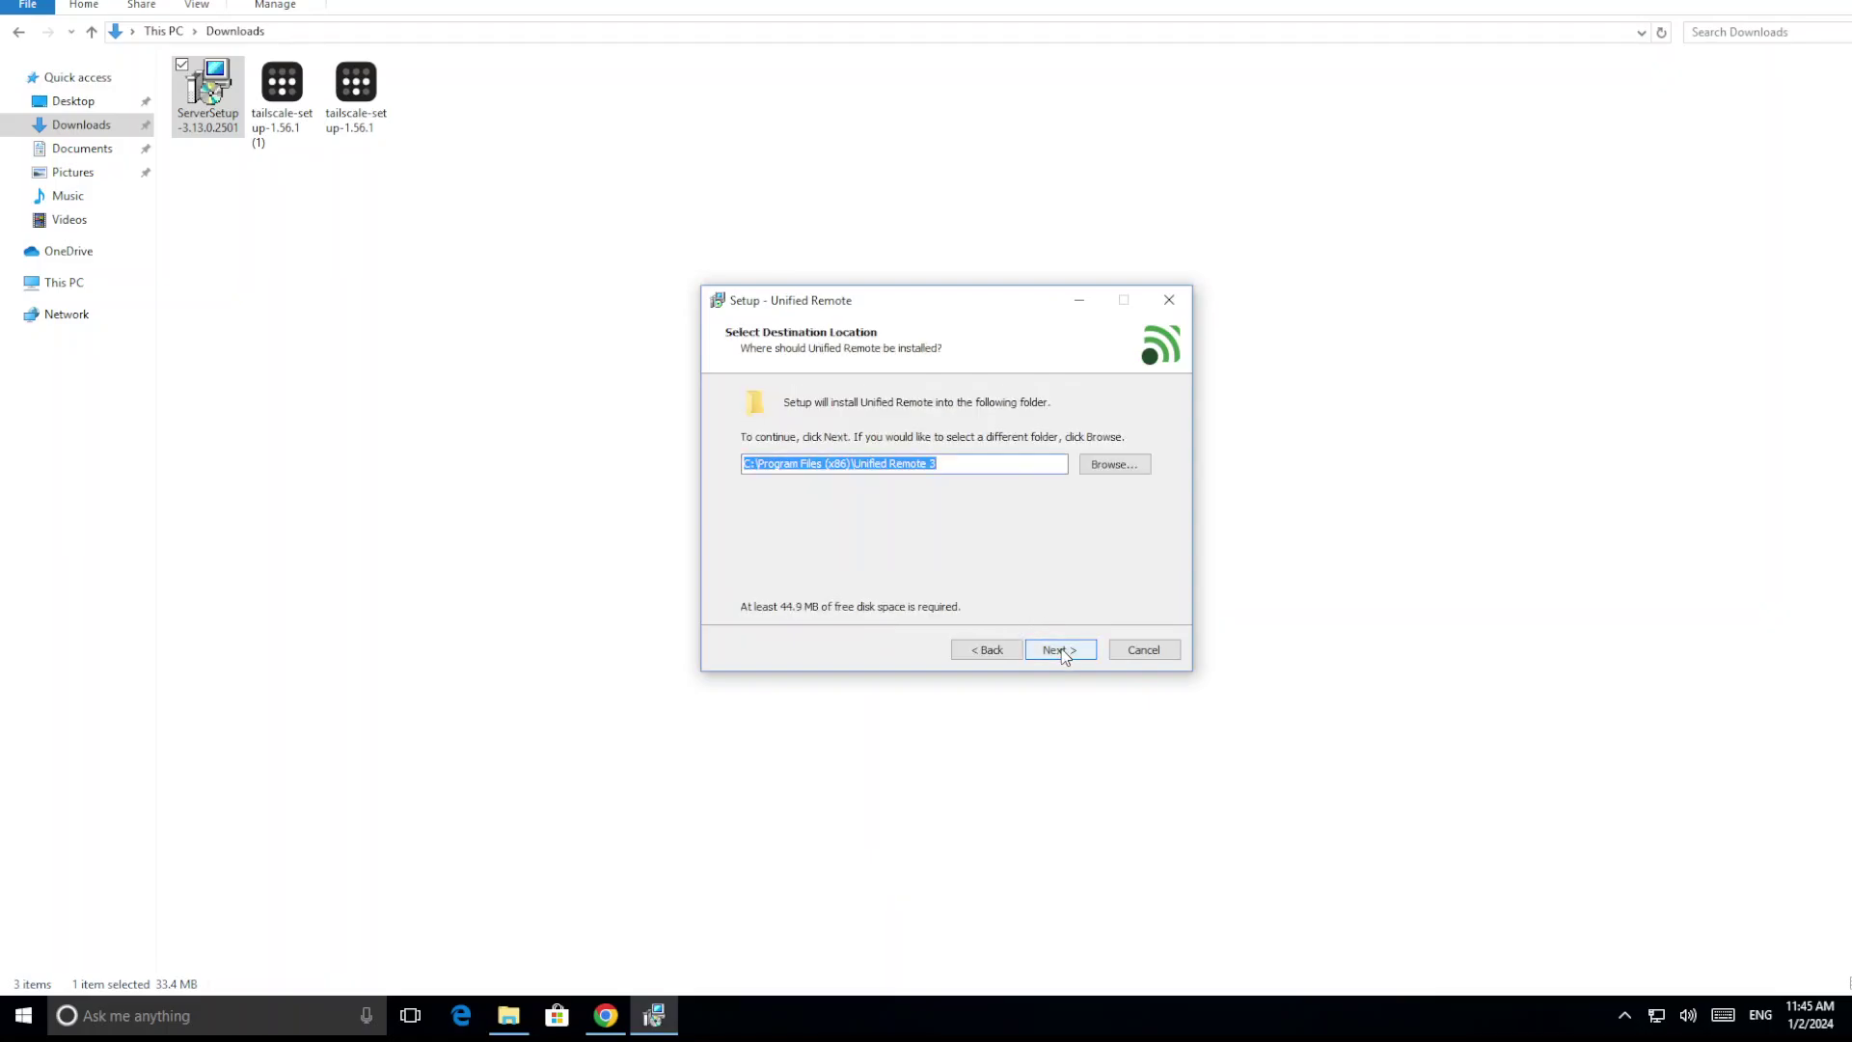
pyautogui.click(1060, 651)
pyautogui.click(1061, 650)
pyautogui.click(1061, 650)
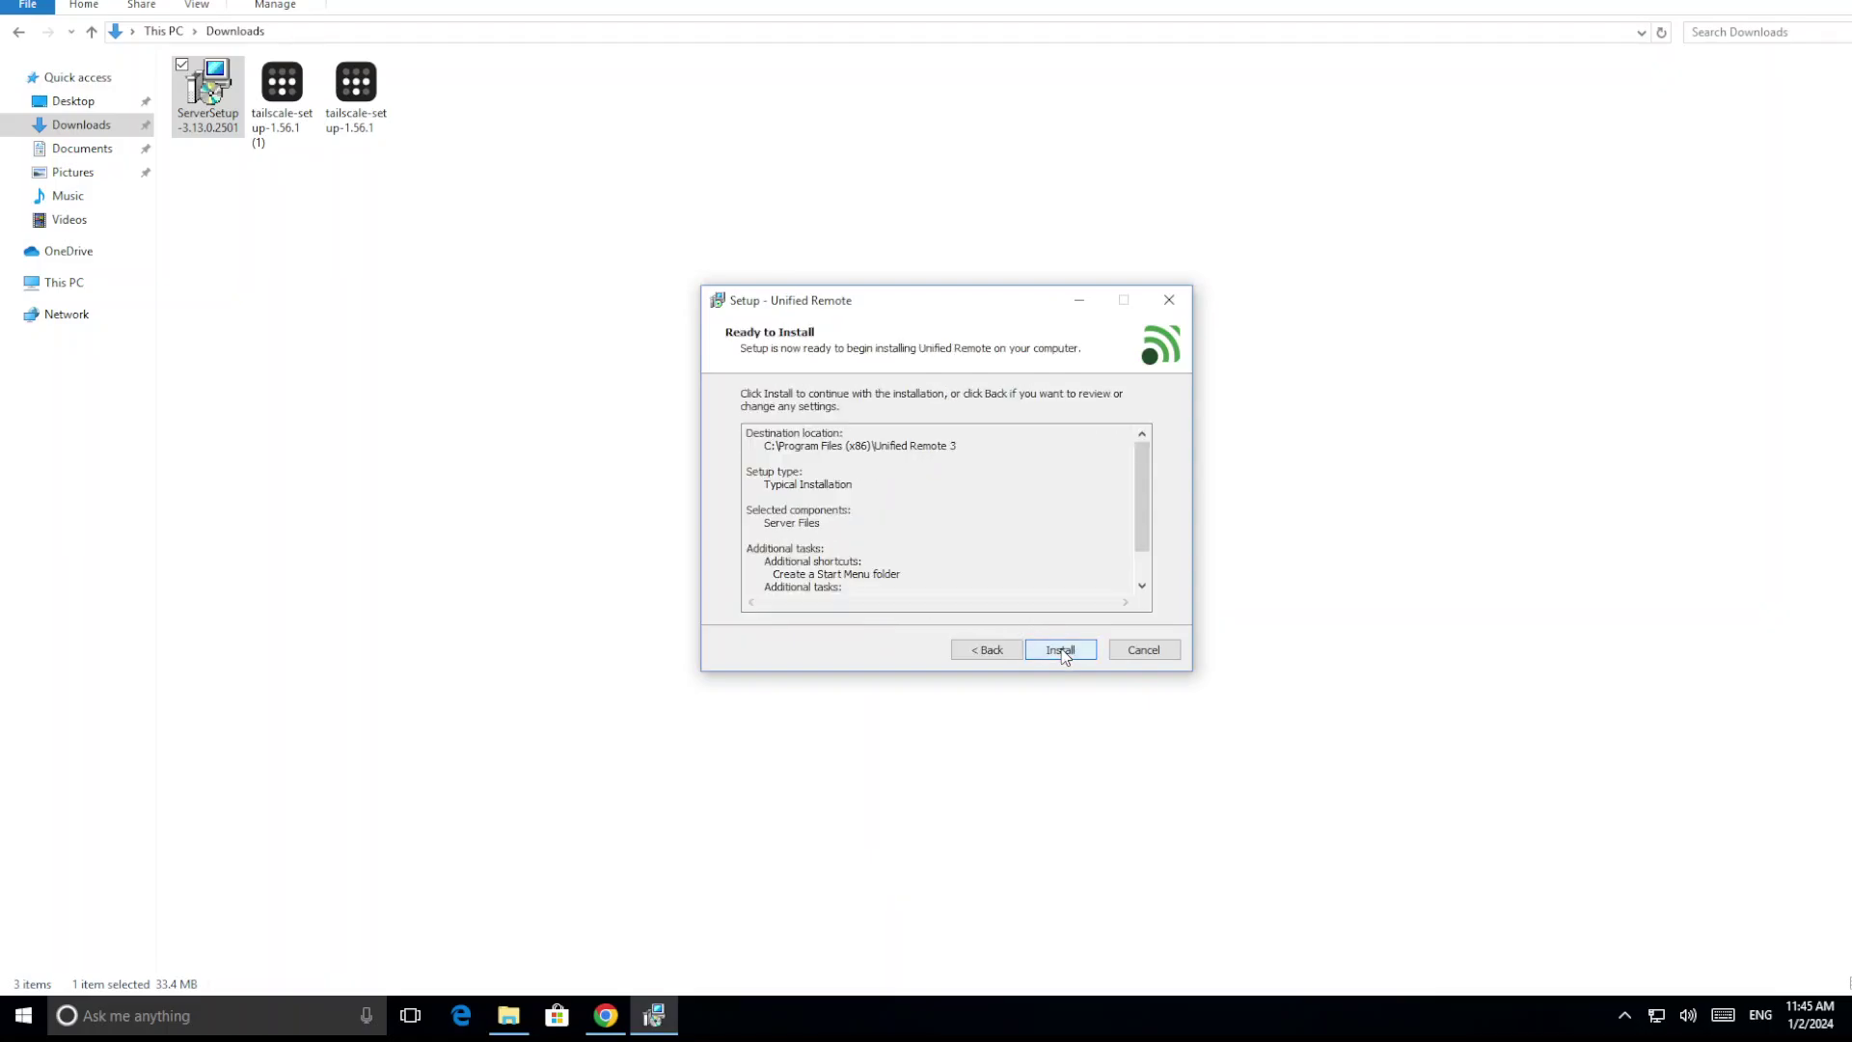
pyautogui.click(1061, 650)
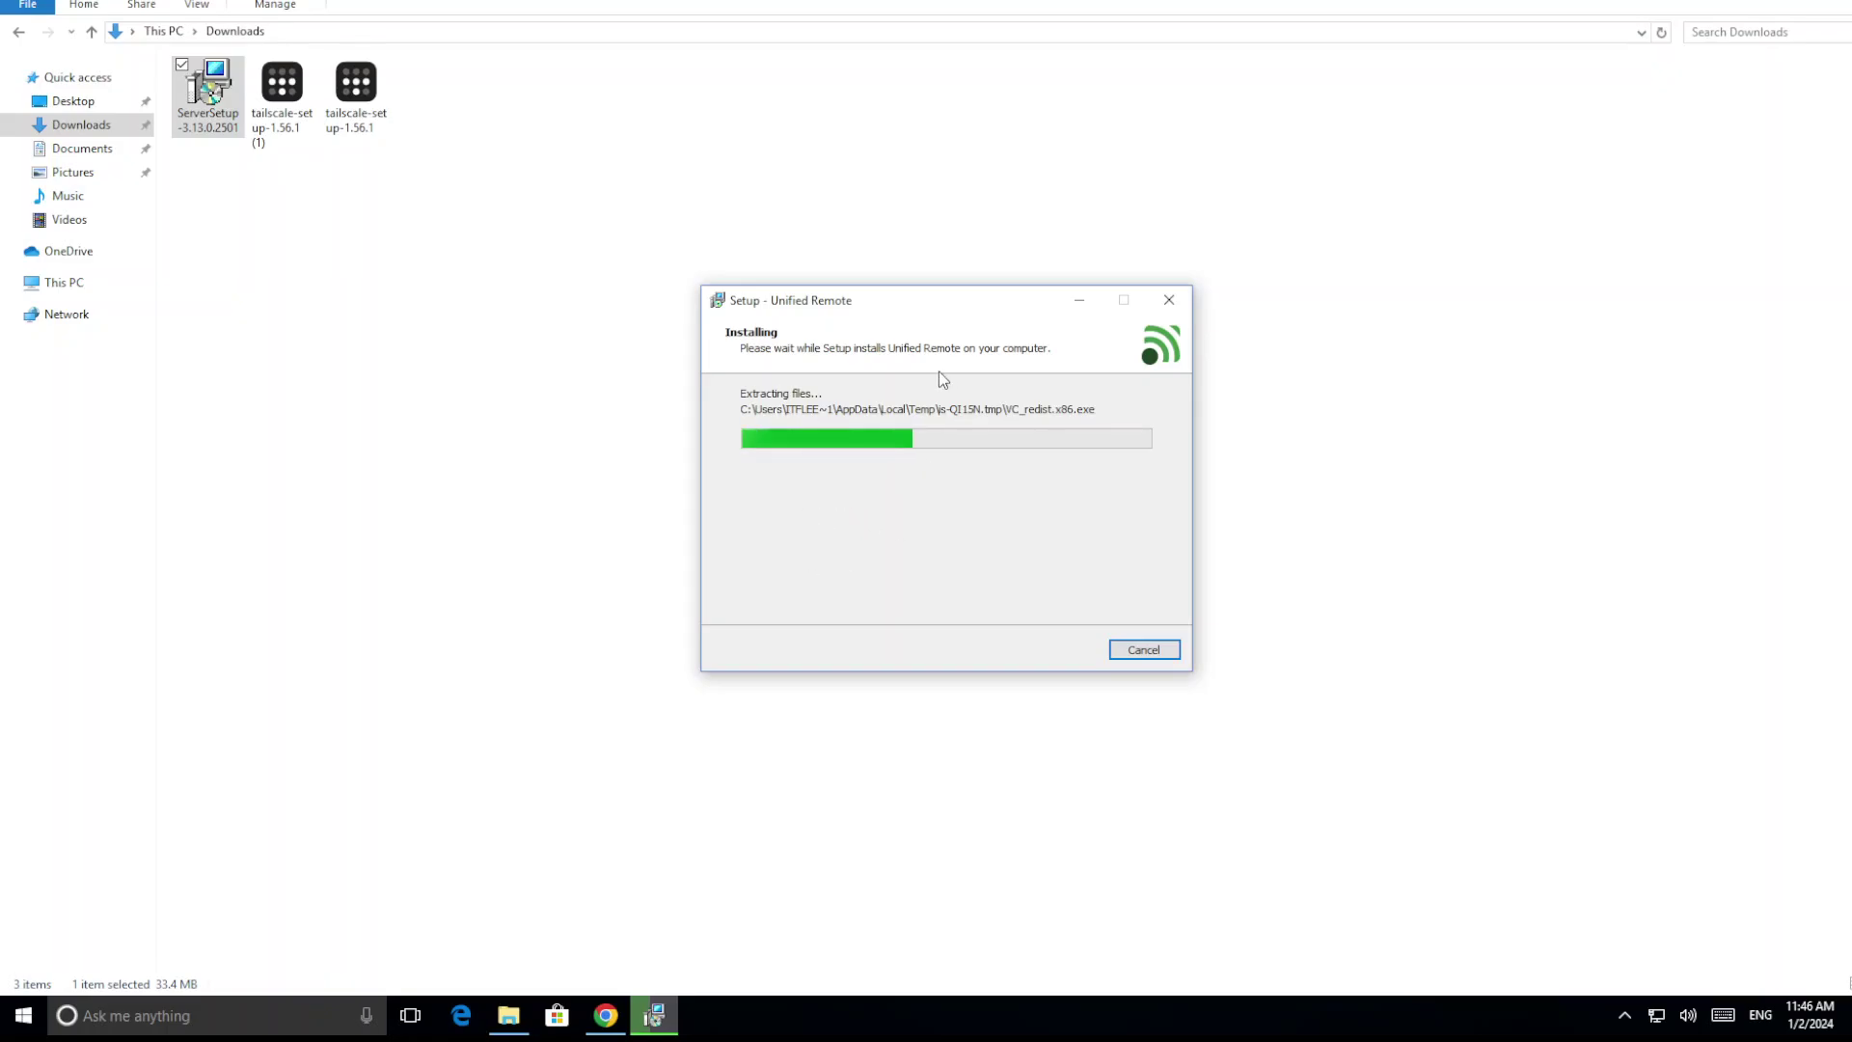
# - Examine the Tailscale download page address during the Unified Remote installation, and return to the setup window
pyautogui.moveTo(874, 309); pyautogui.dragTo(578, 331)
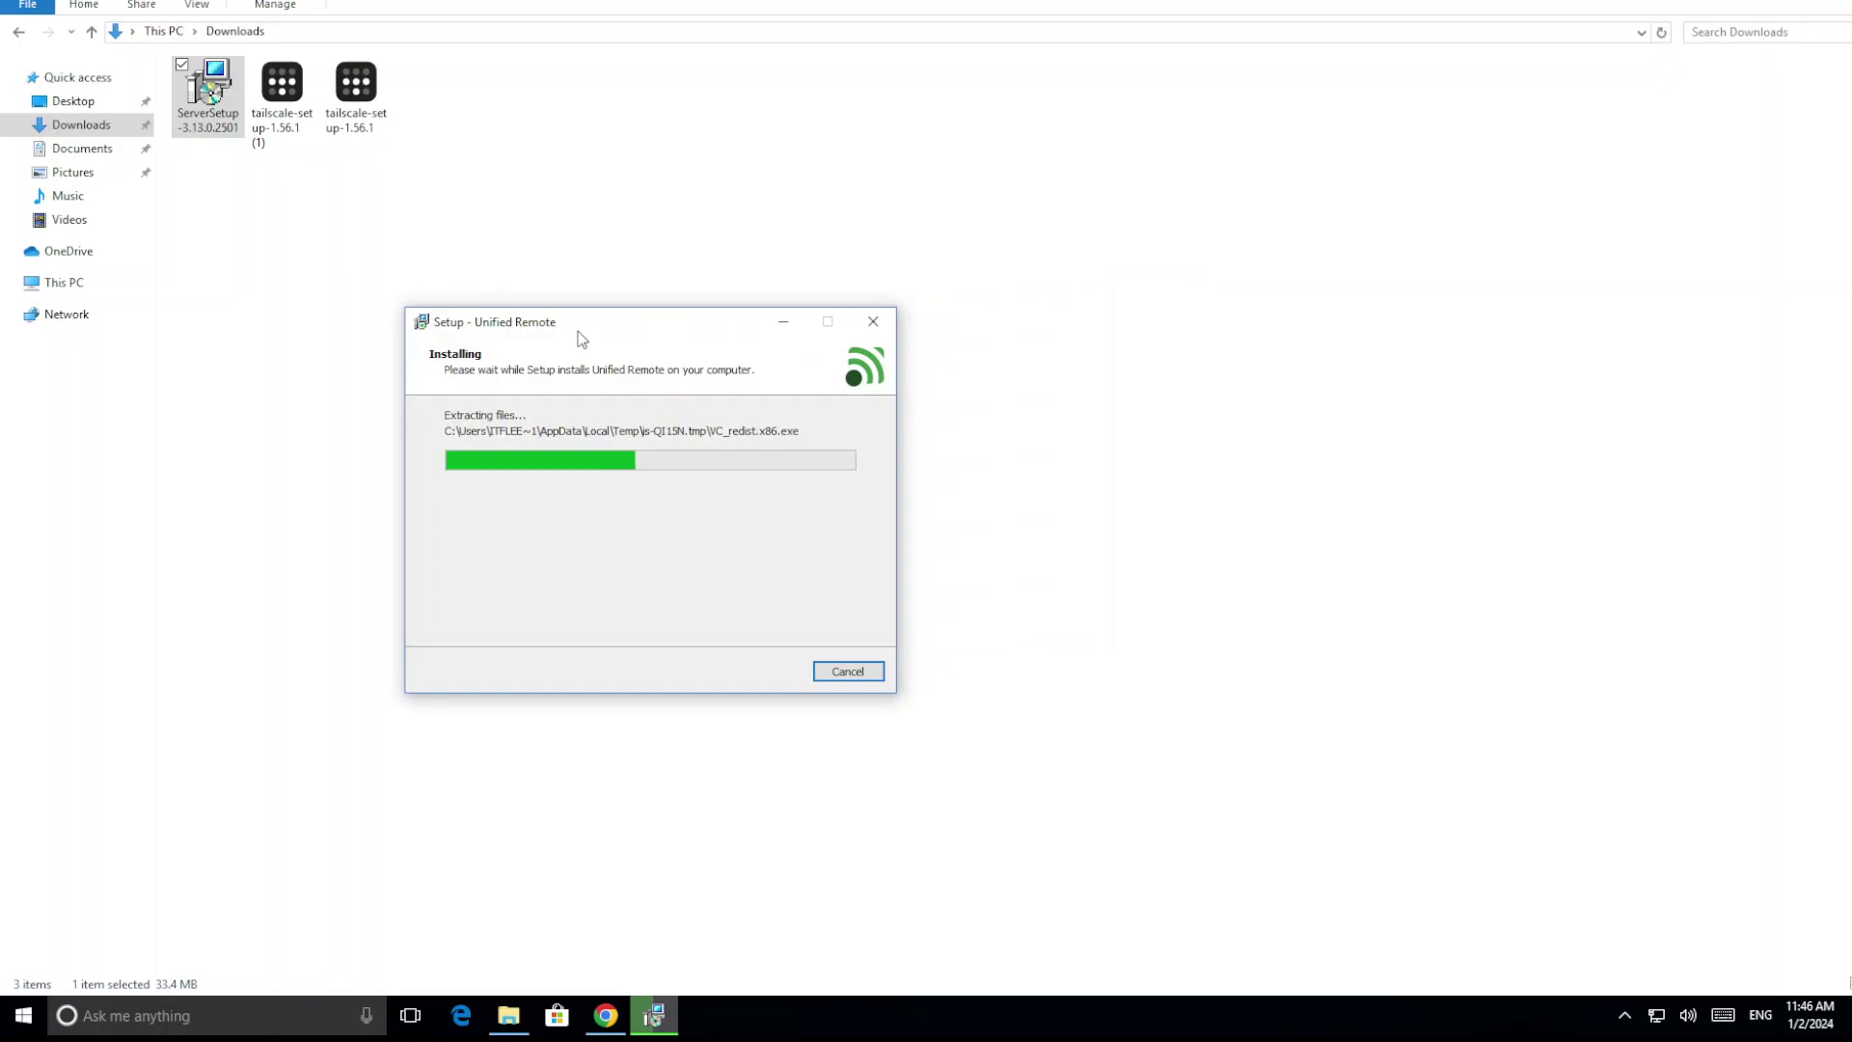
pyautogui.click(608, 1014)
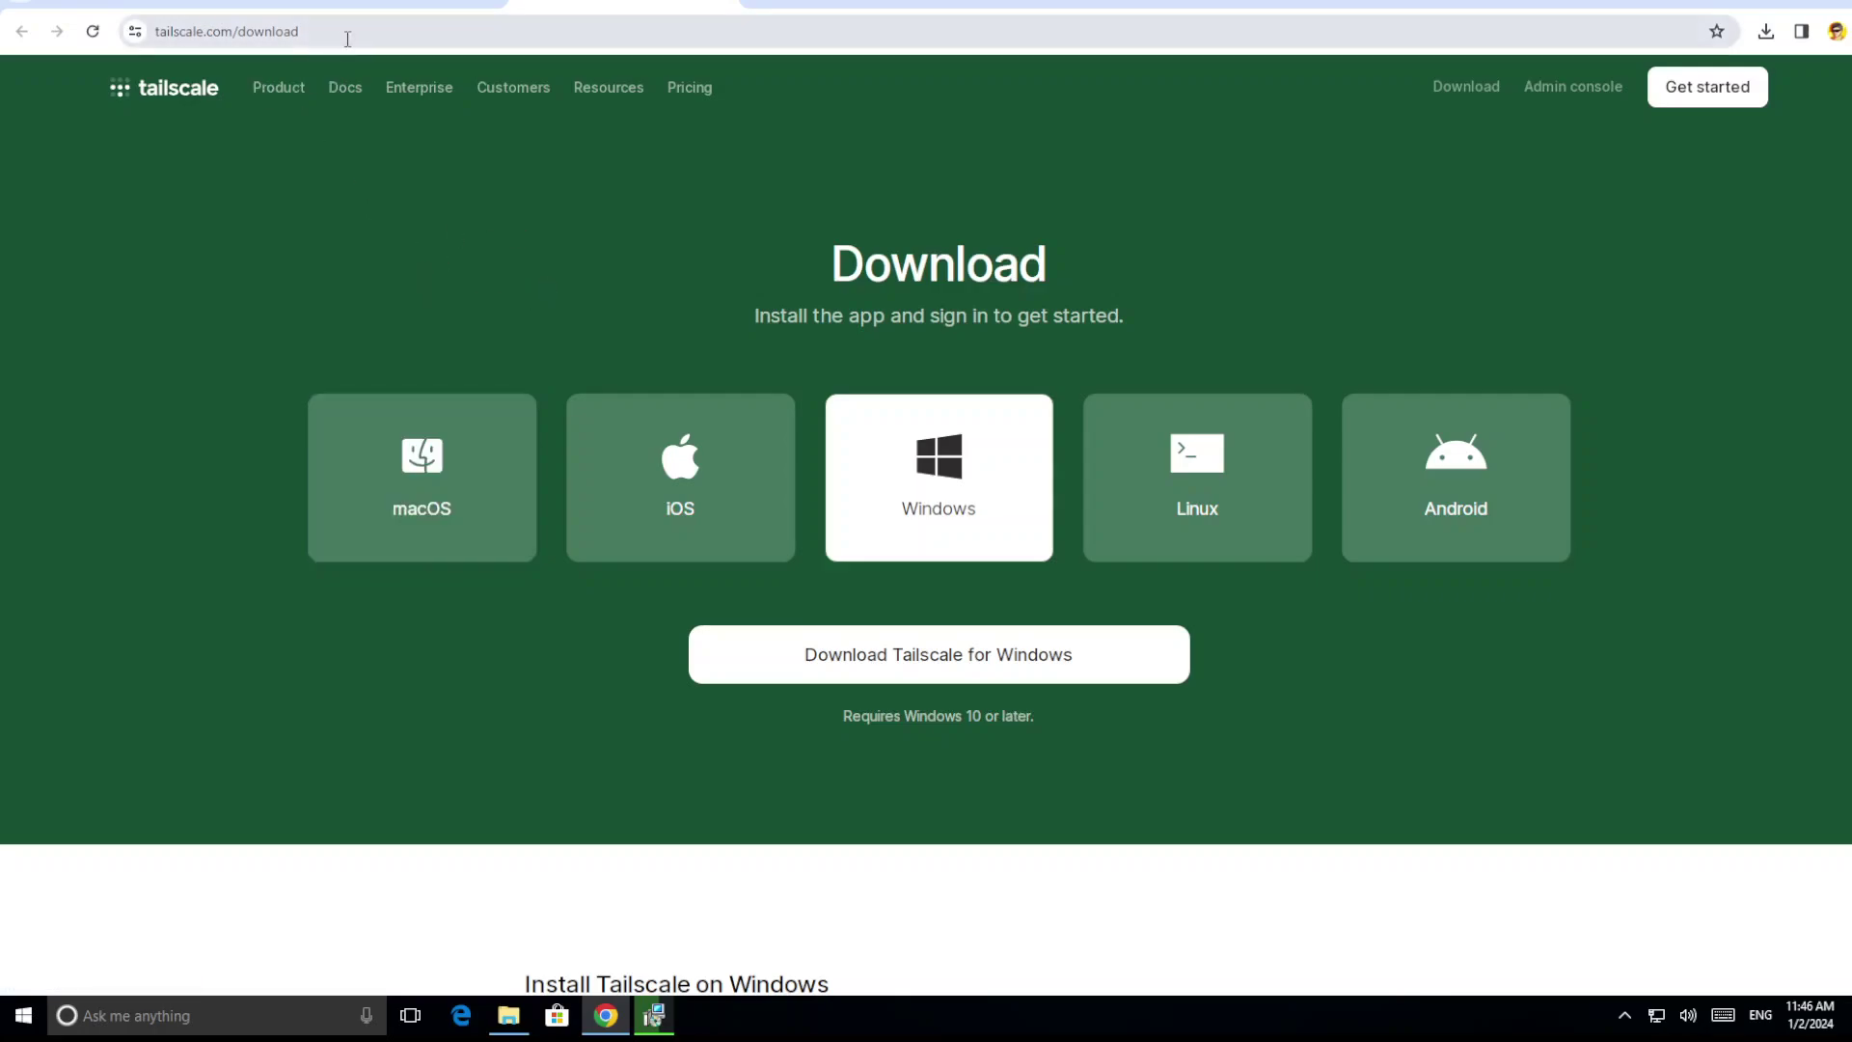
pyautogui.moveTo(350, 39); pyautogui.dragTo(225, 37)
pyautogui.click(85, 327)
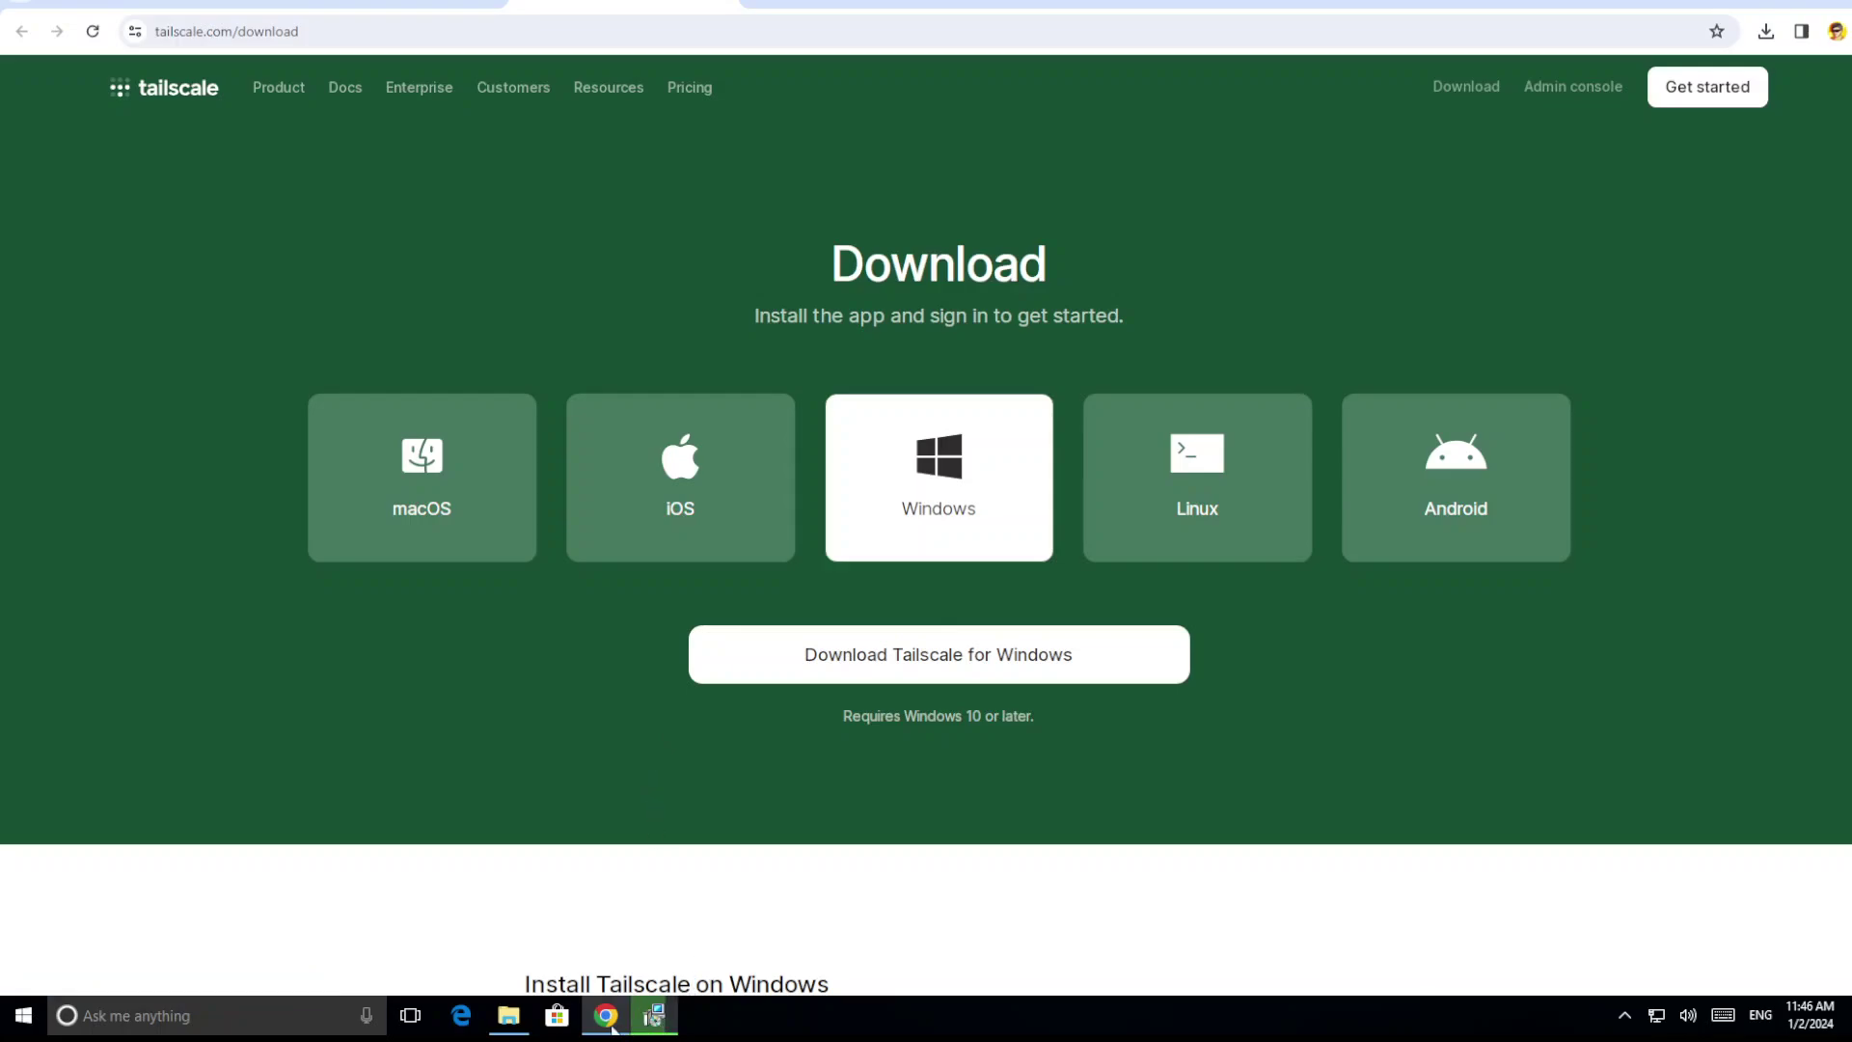
pyautogui.click(643, 1026)
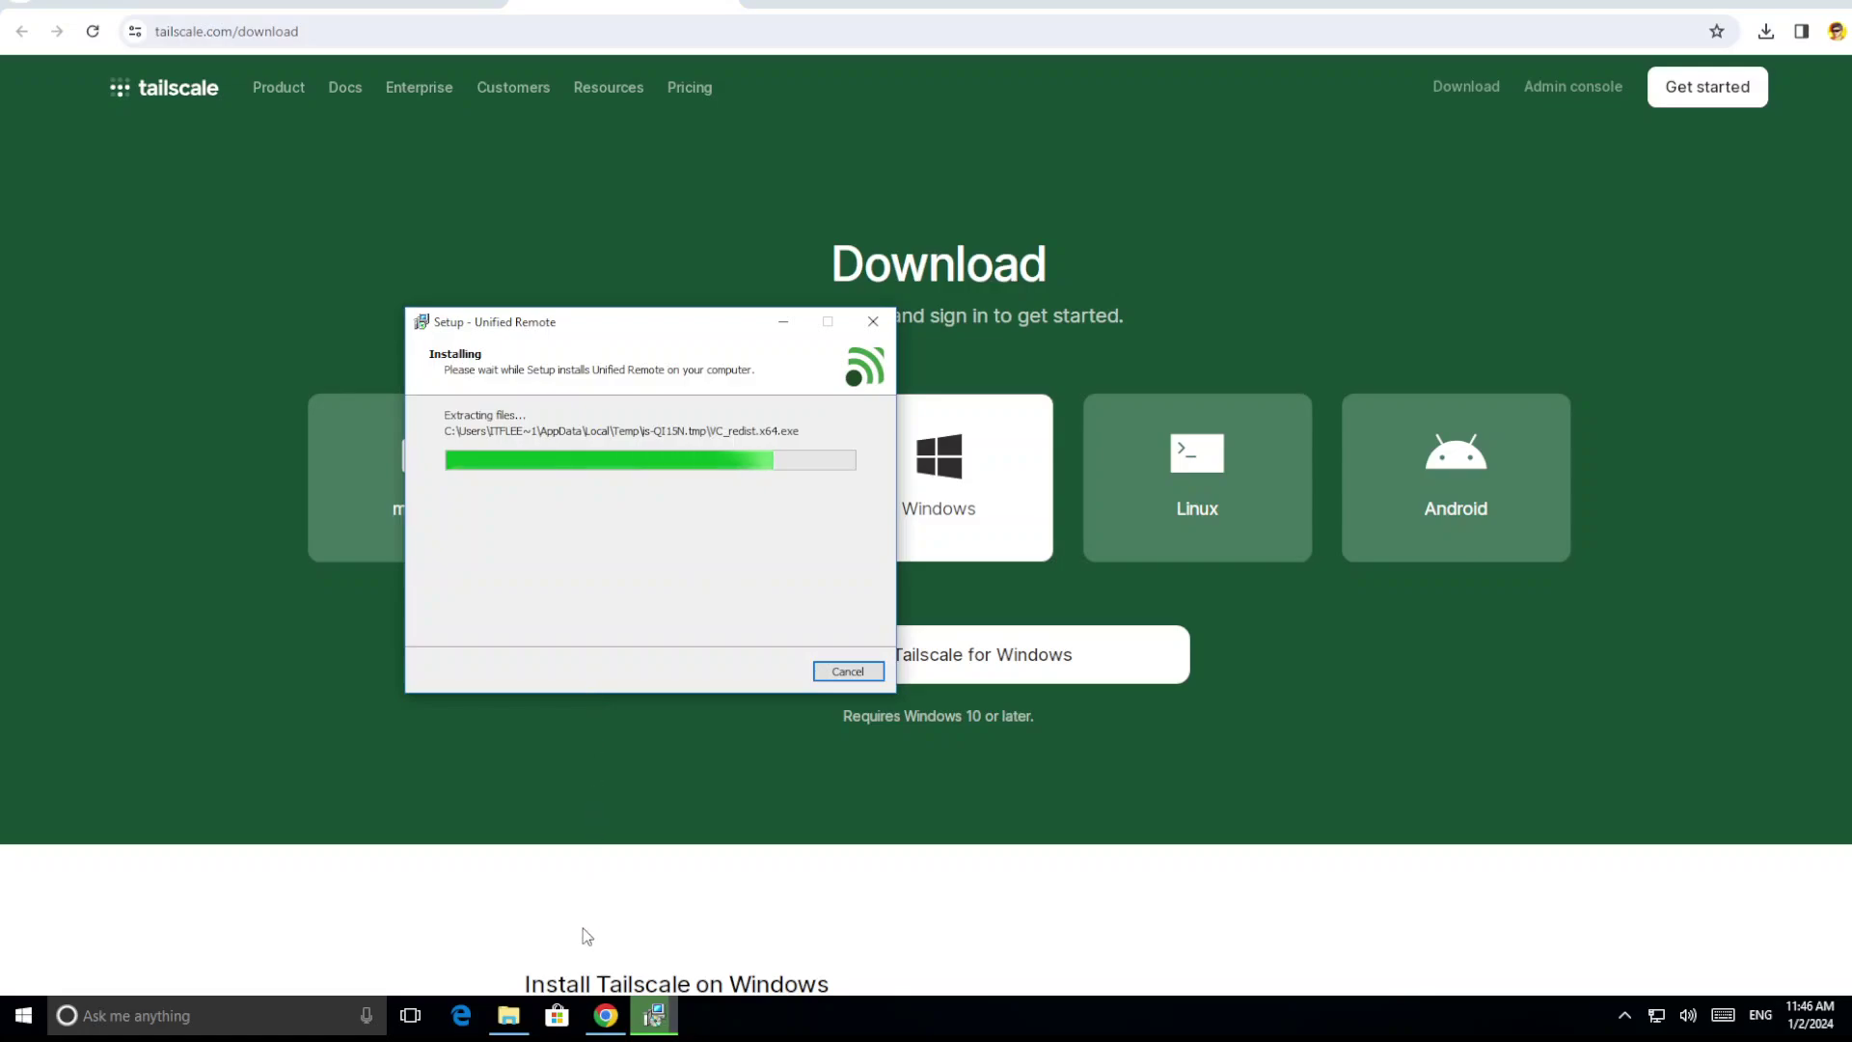
# - Let the Unified Remote installation complete and finish the setup wizard
pyautogui.click(508, 1015)
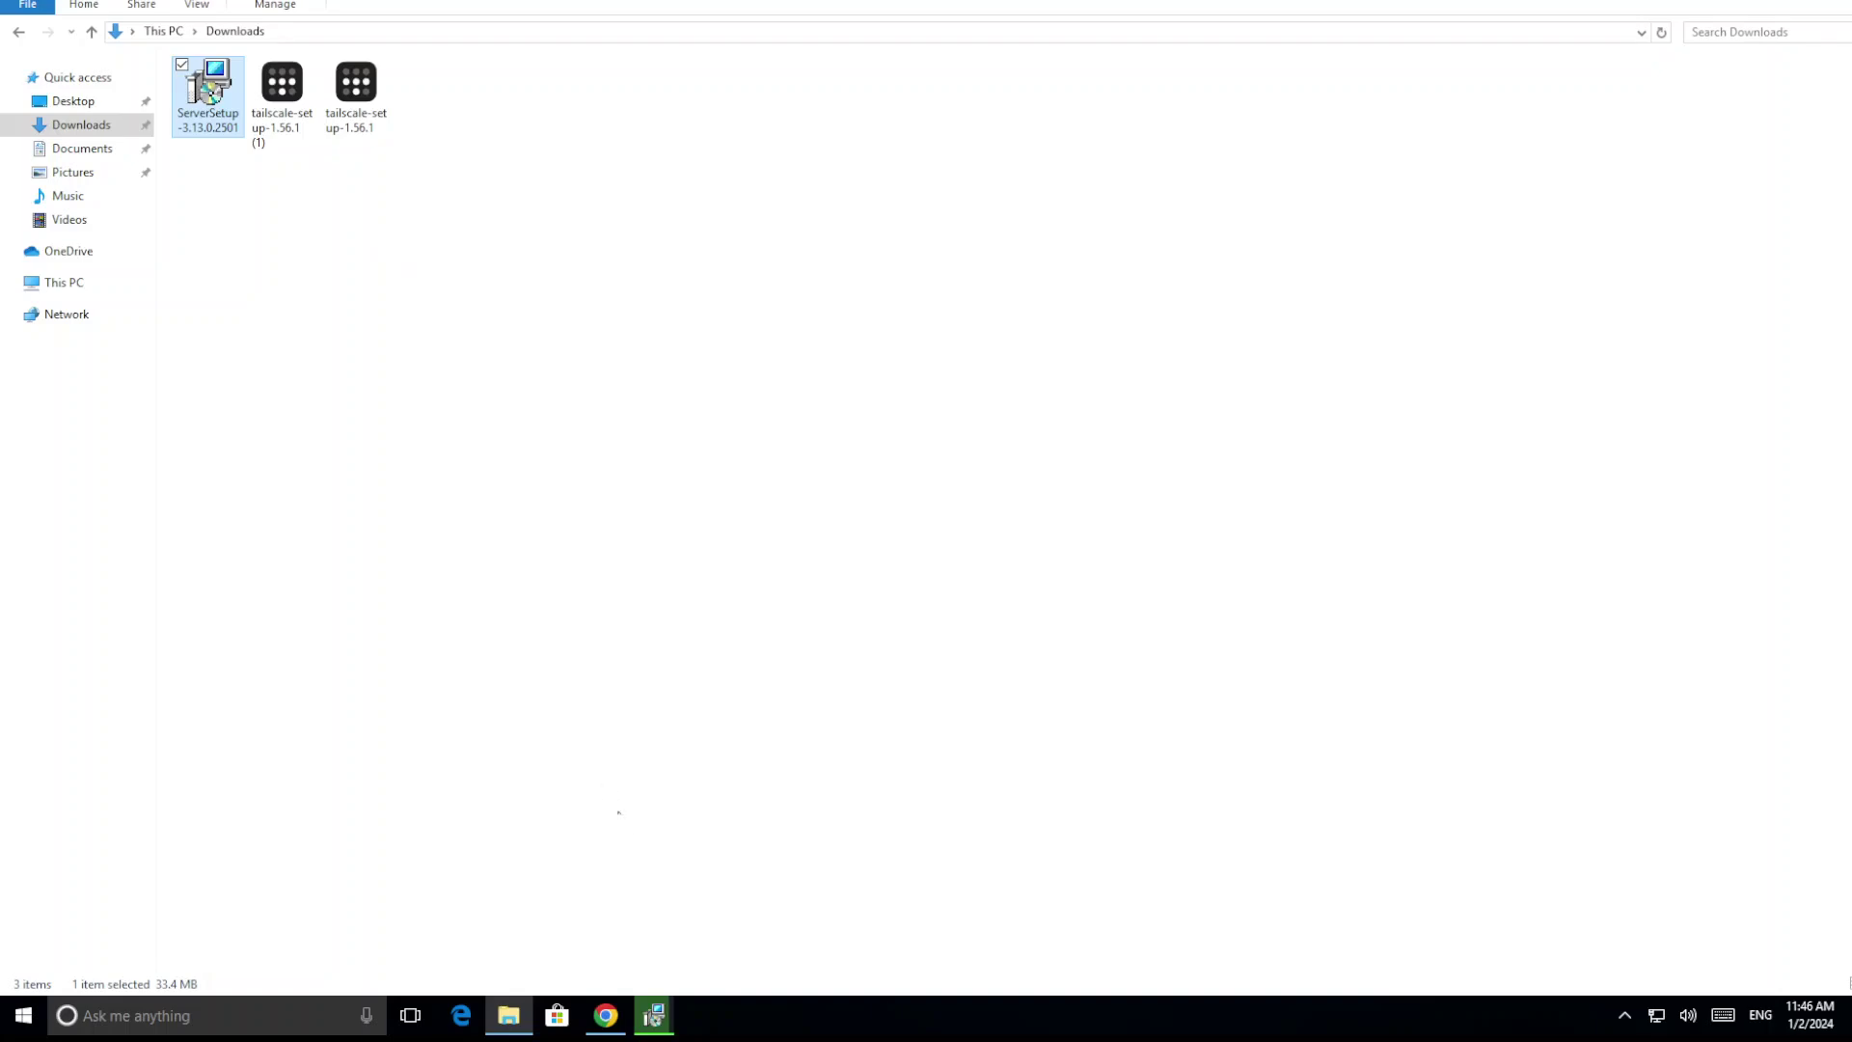
pyautogui.click(654, 1015)
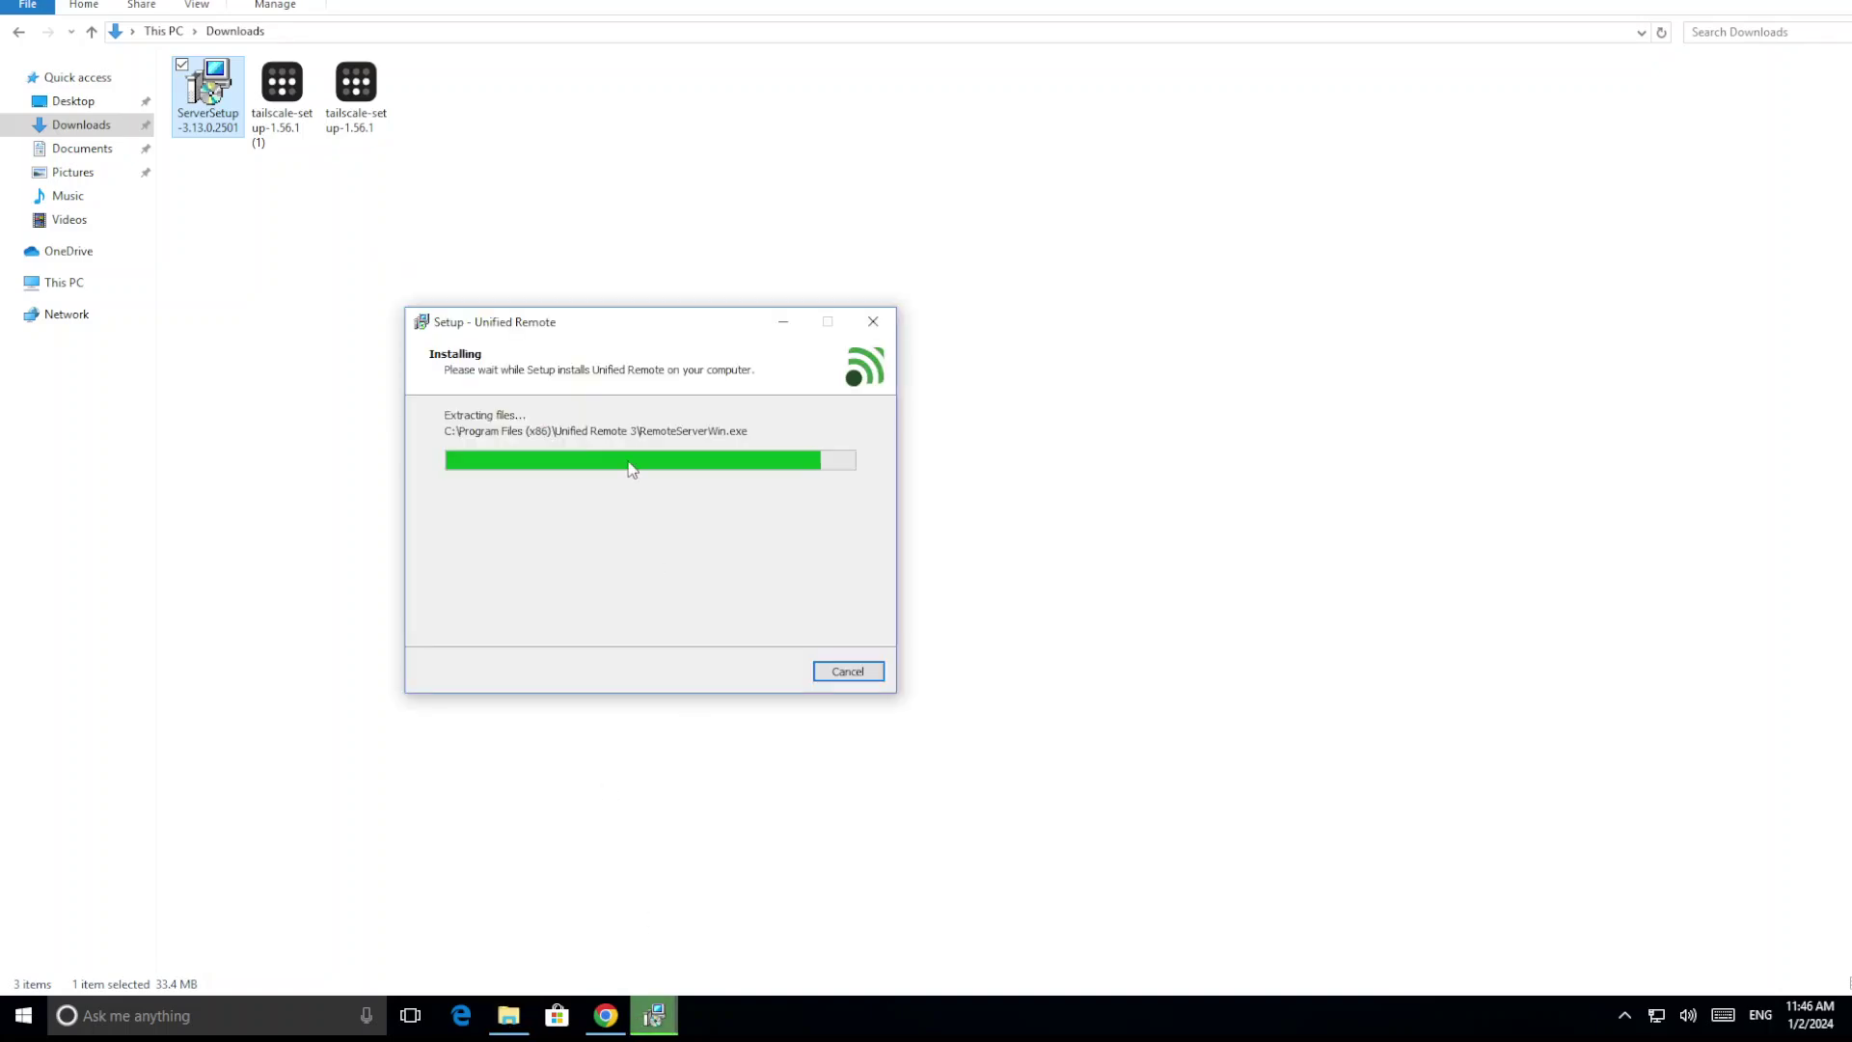
pyautogui.moveTo(583, 330); pyautogui.dragTo(582, 311)
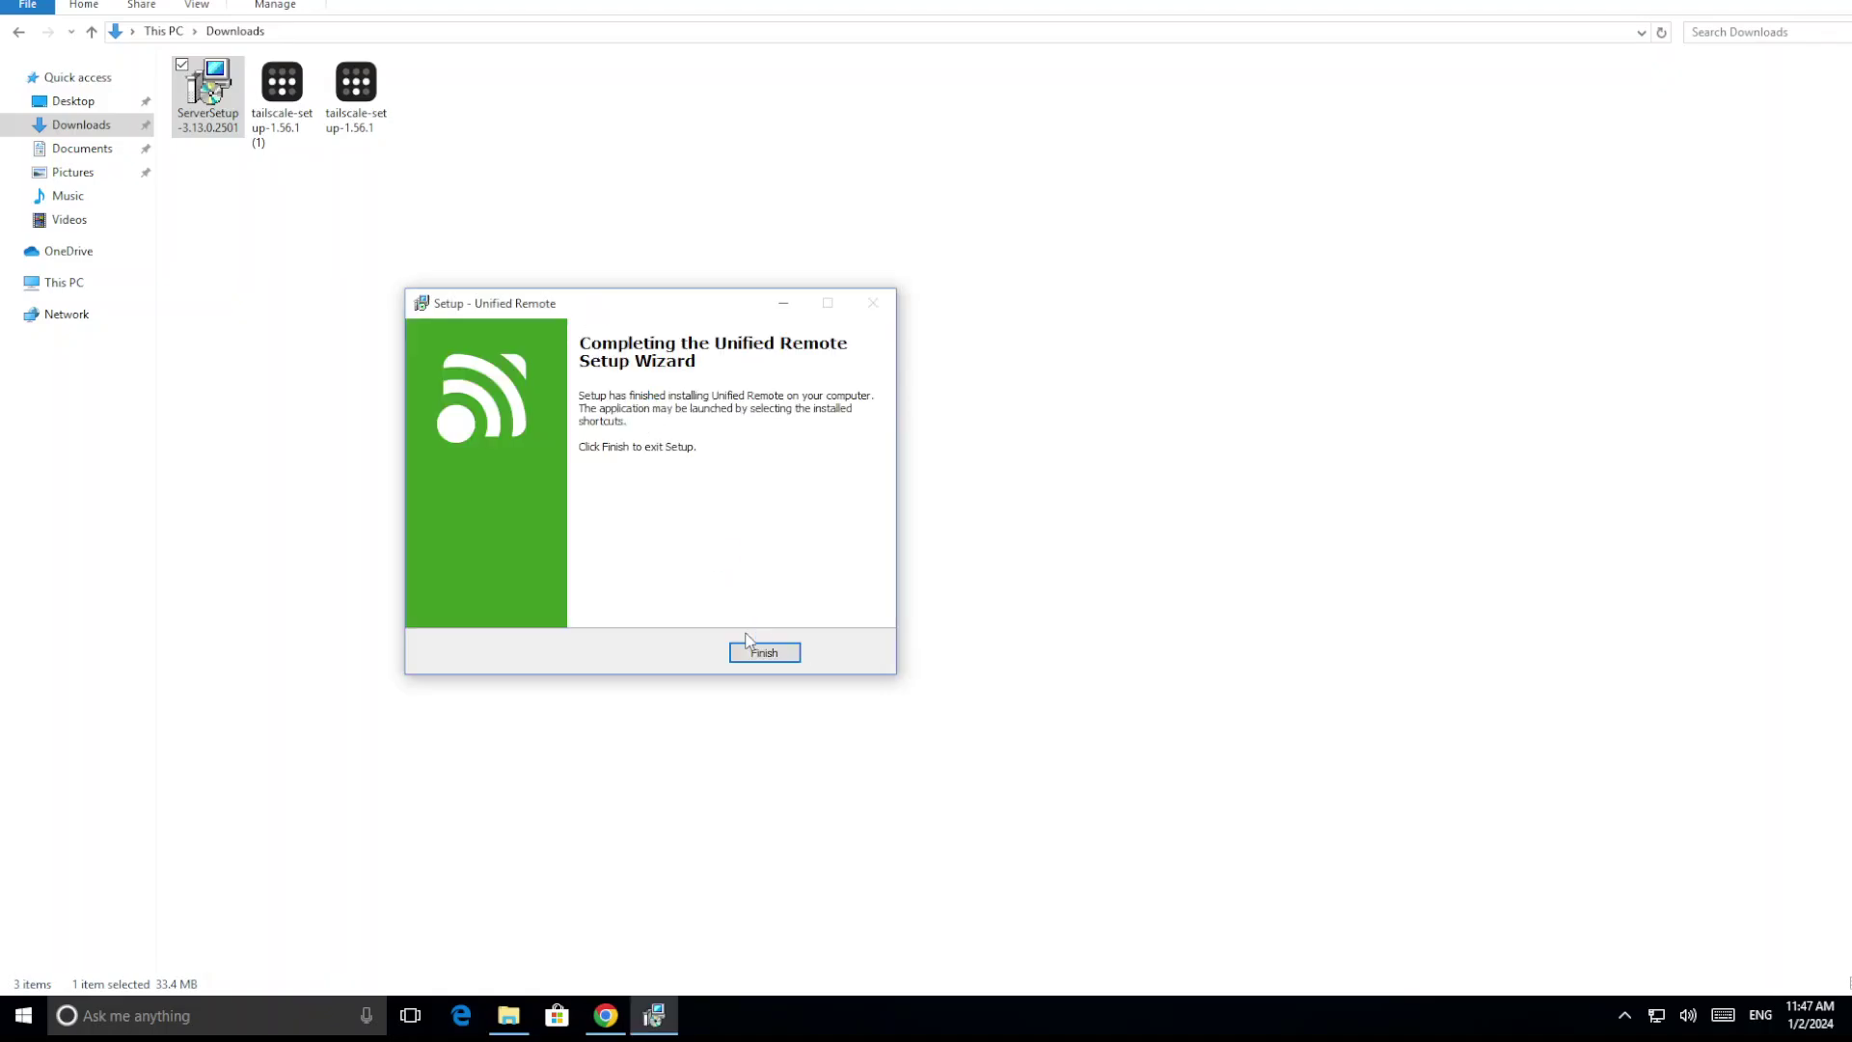
pyautogui.click(762, 652)
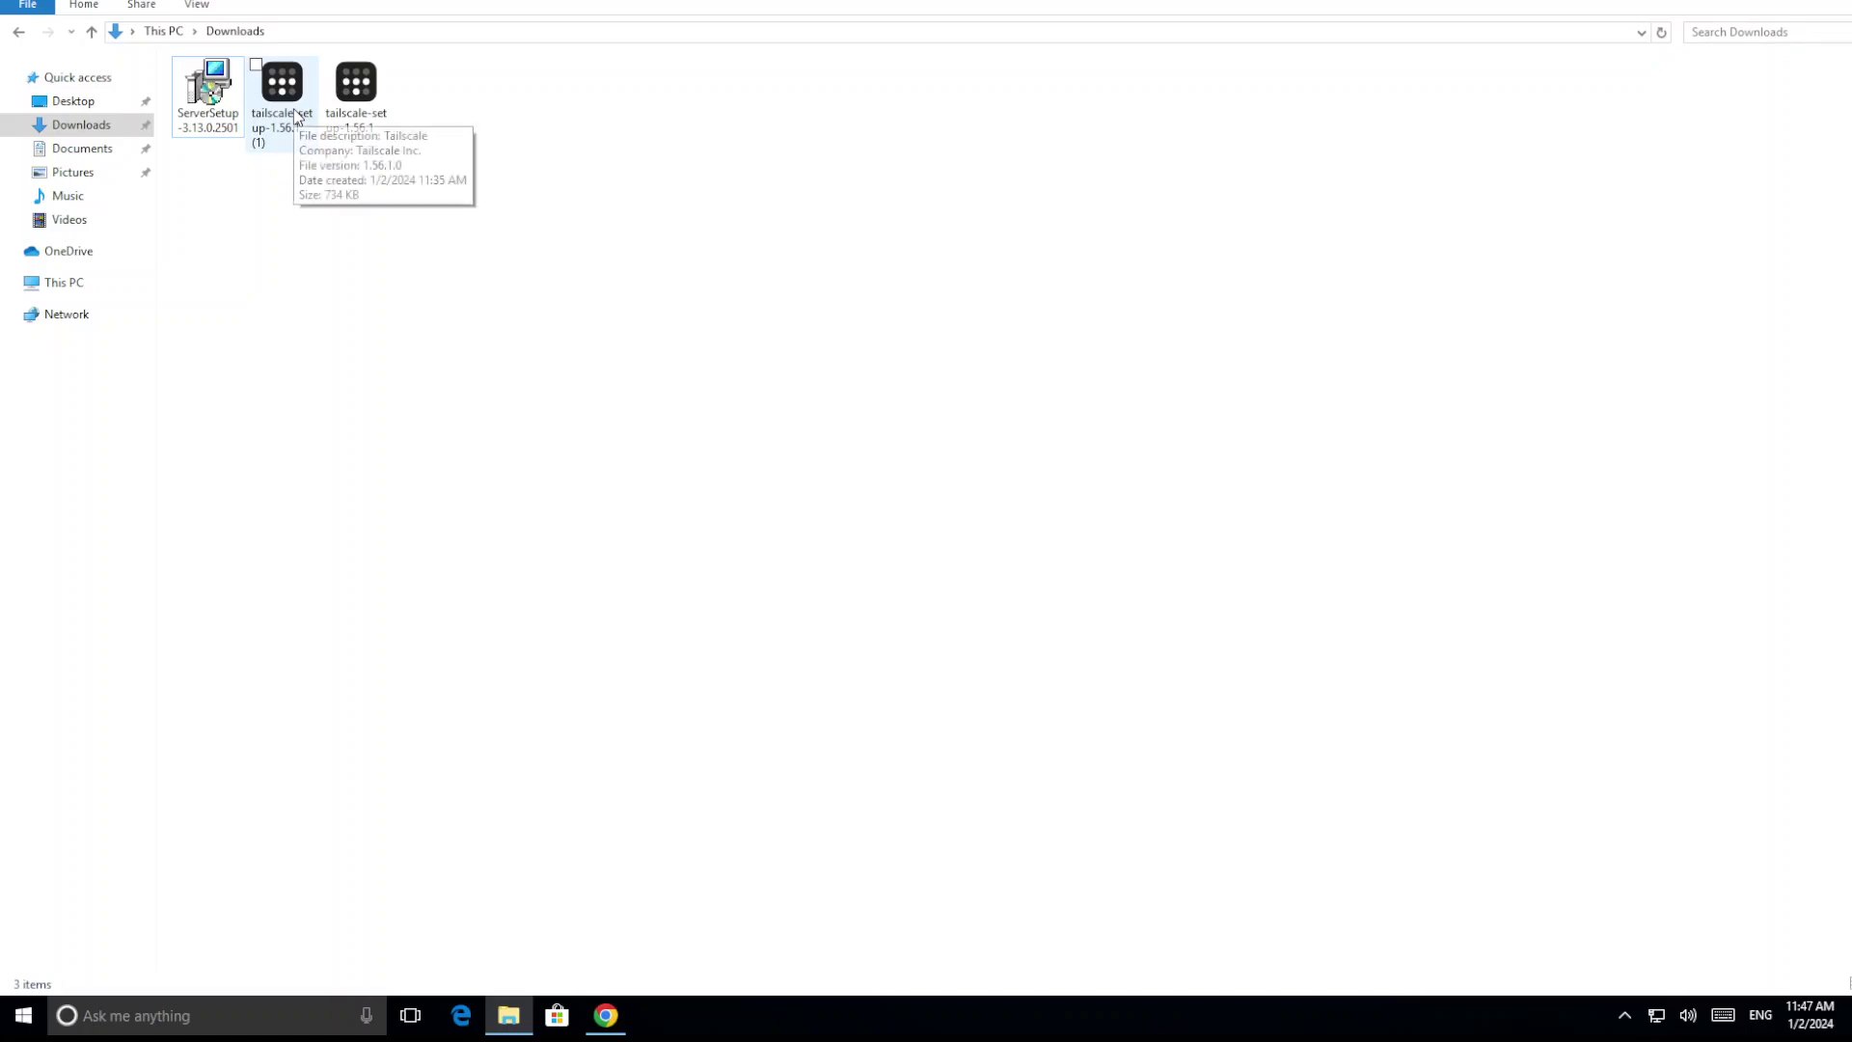
# - Download Tailscale for Windows from its download page in Chrome and check the recent downloads
pyautogui.moveTo(321, 112); pyautogui.dragTo(363, 122)
pyautogui.click(605, 1016)
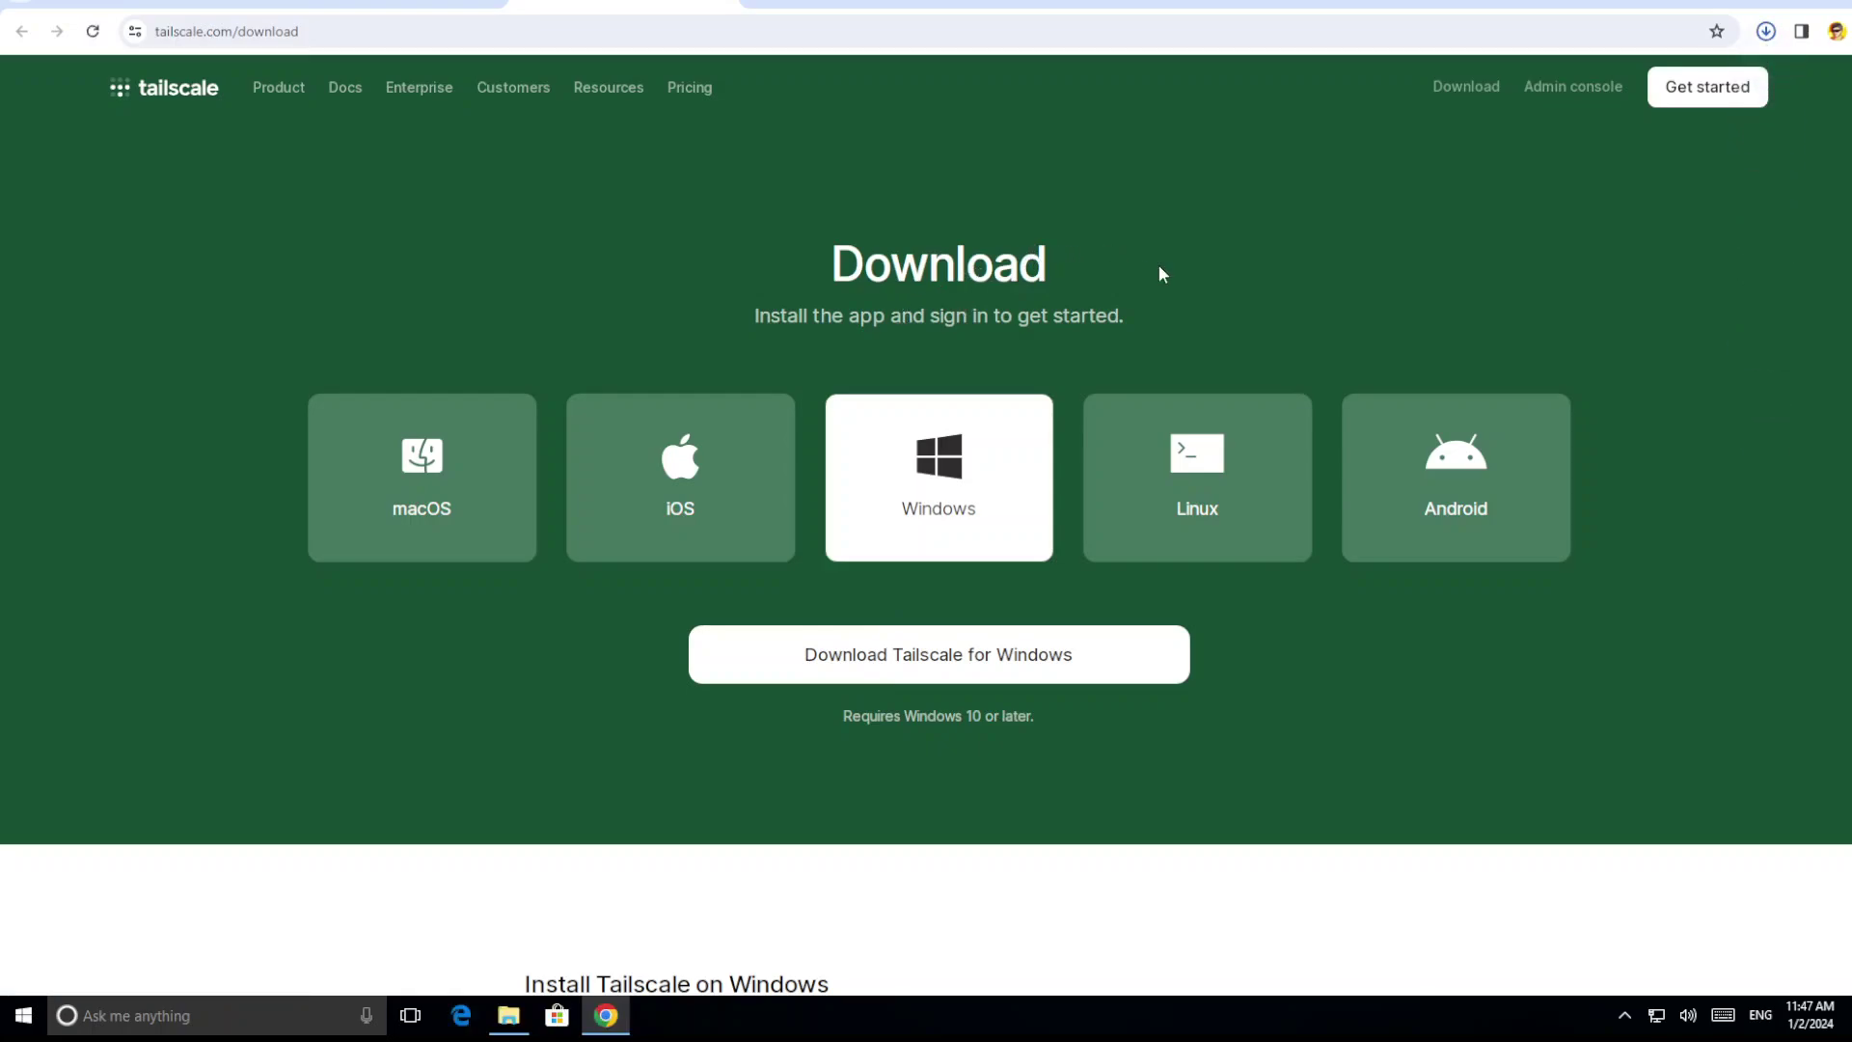
pyautogui.click(1759, 37)
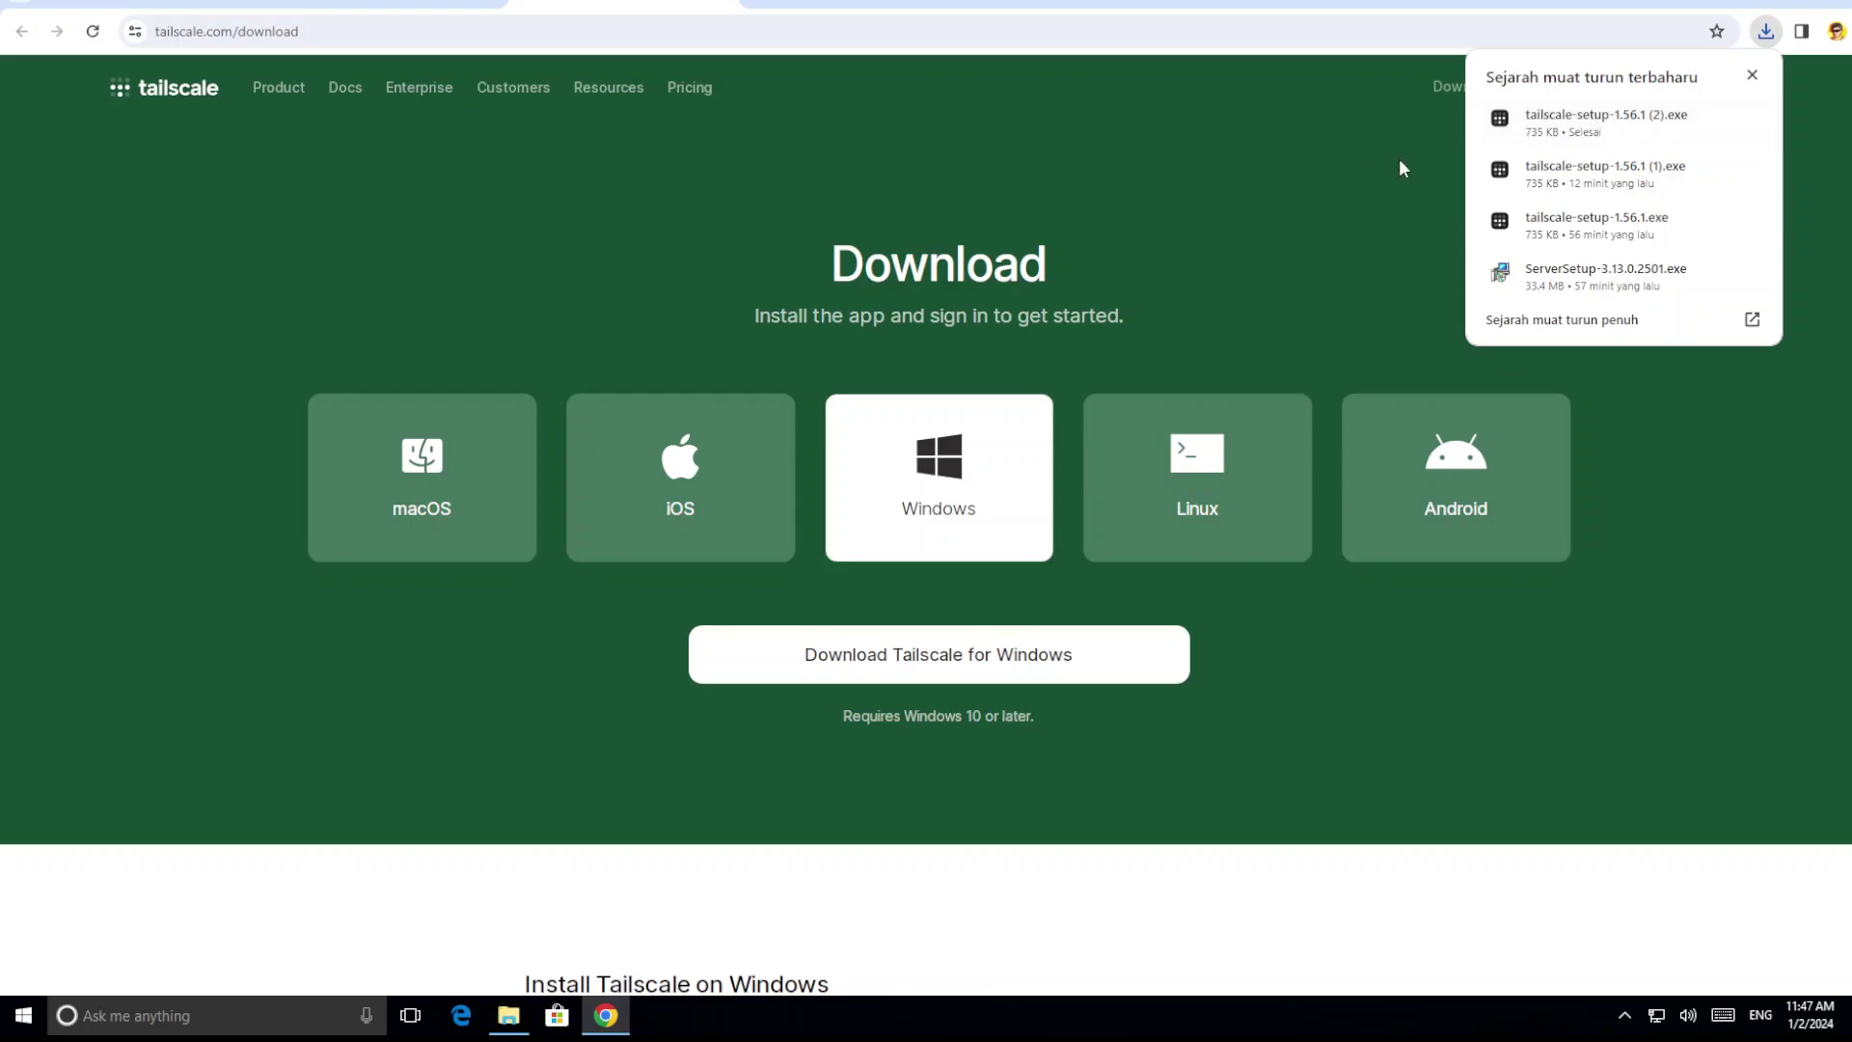
pyautogui.click(1362, 146)
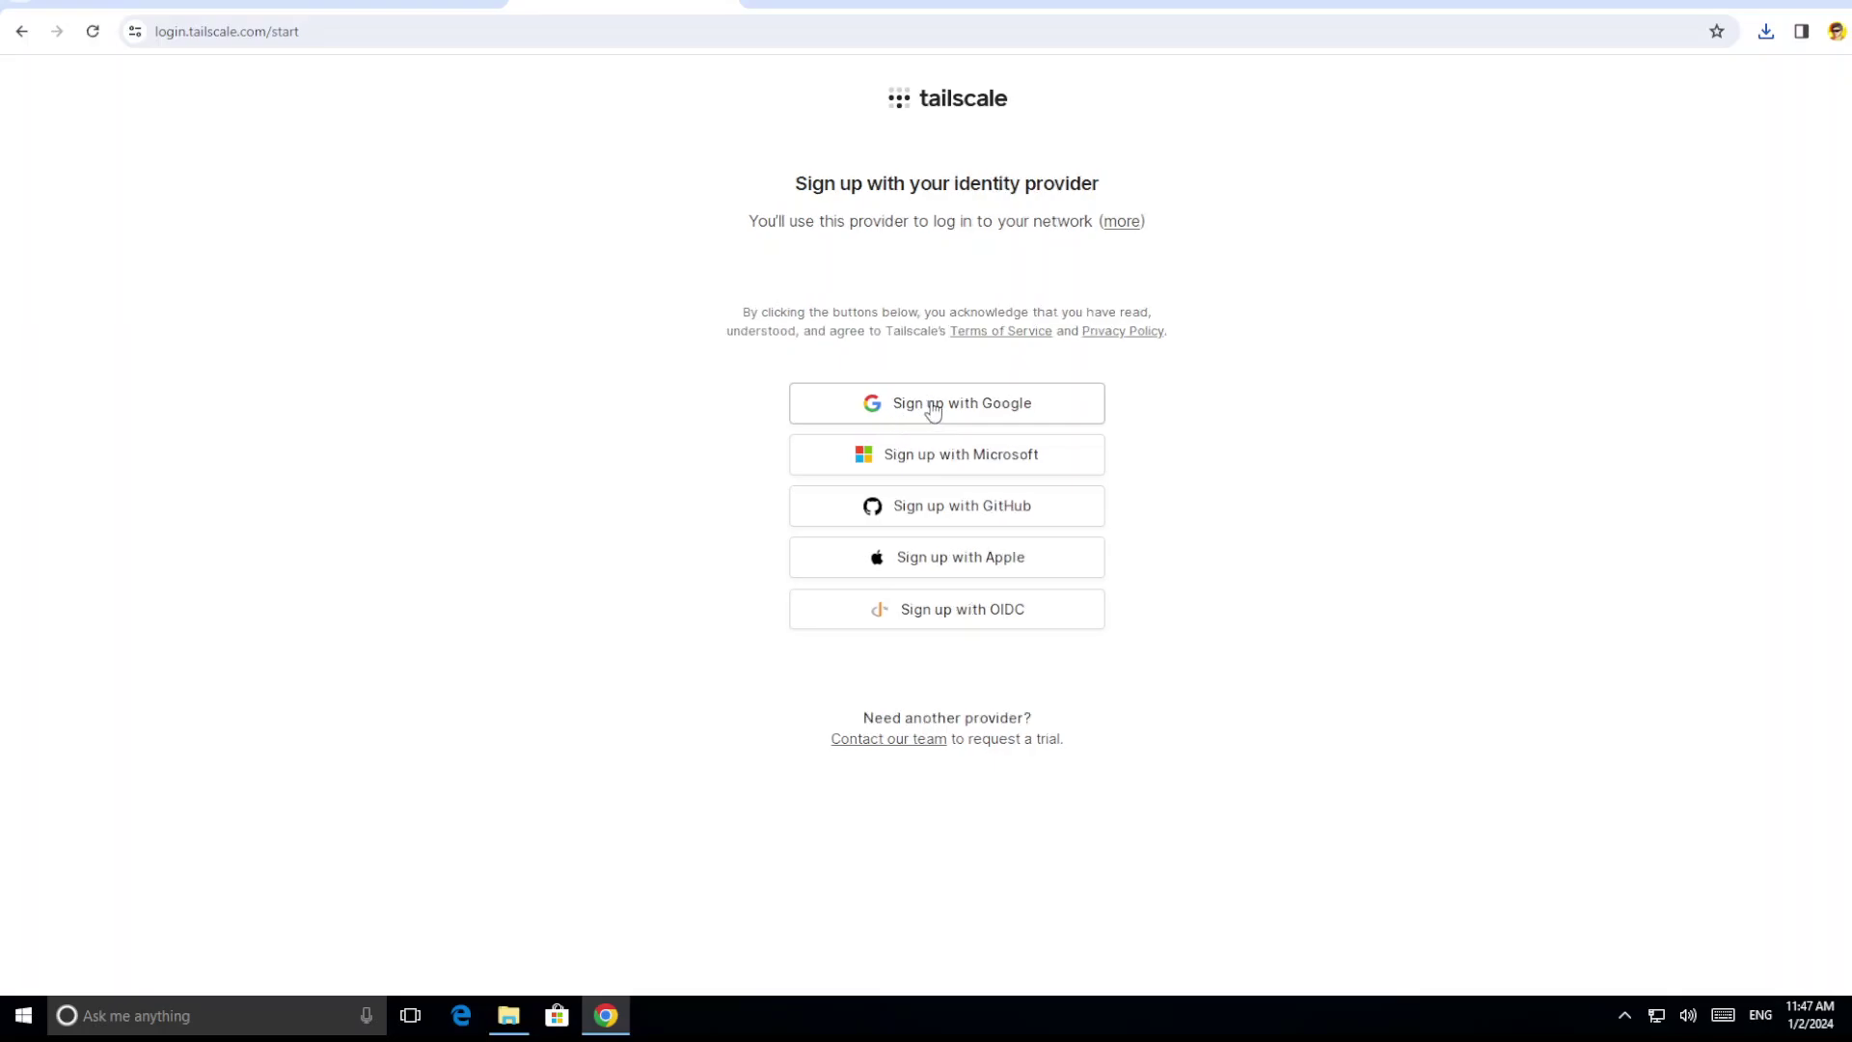
# - Sign up for Tailscale with the listed Google account and review the Get Started instructions on the Machines page
pyautogui.click(933, 410)
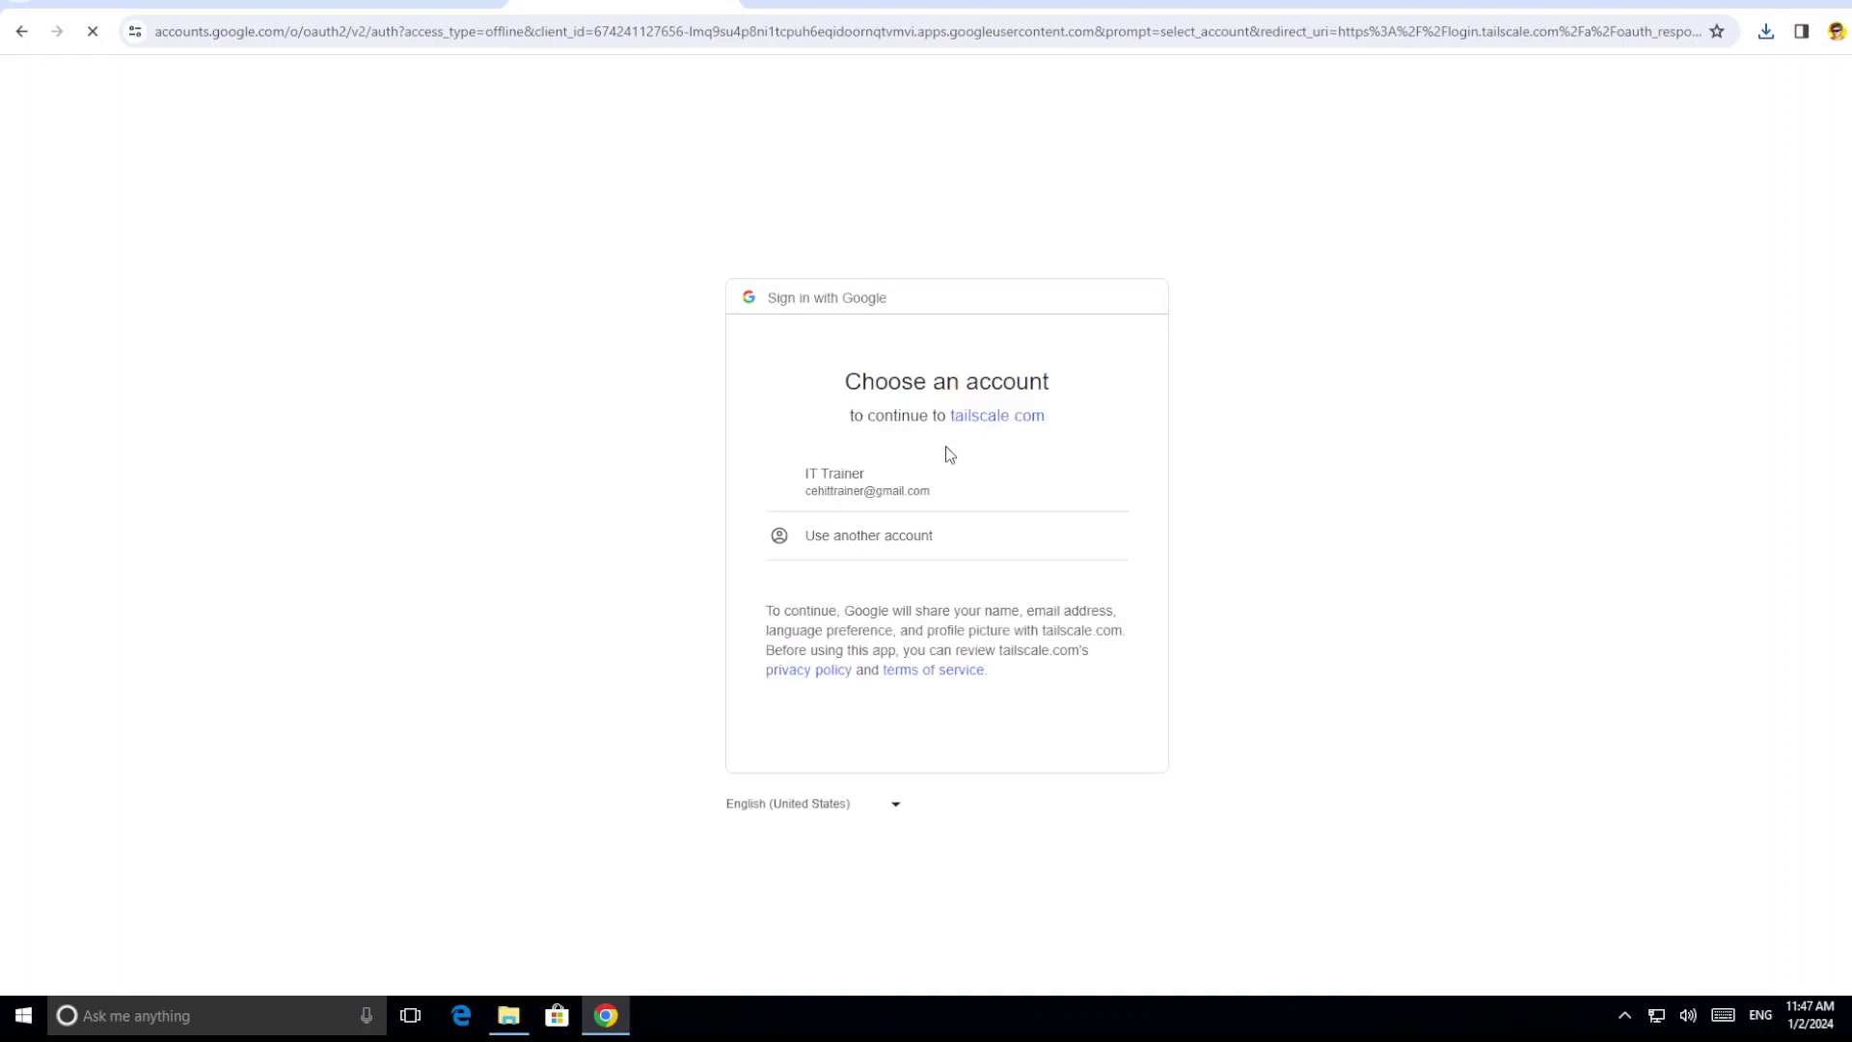
pyautogui.click(846, 493)
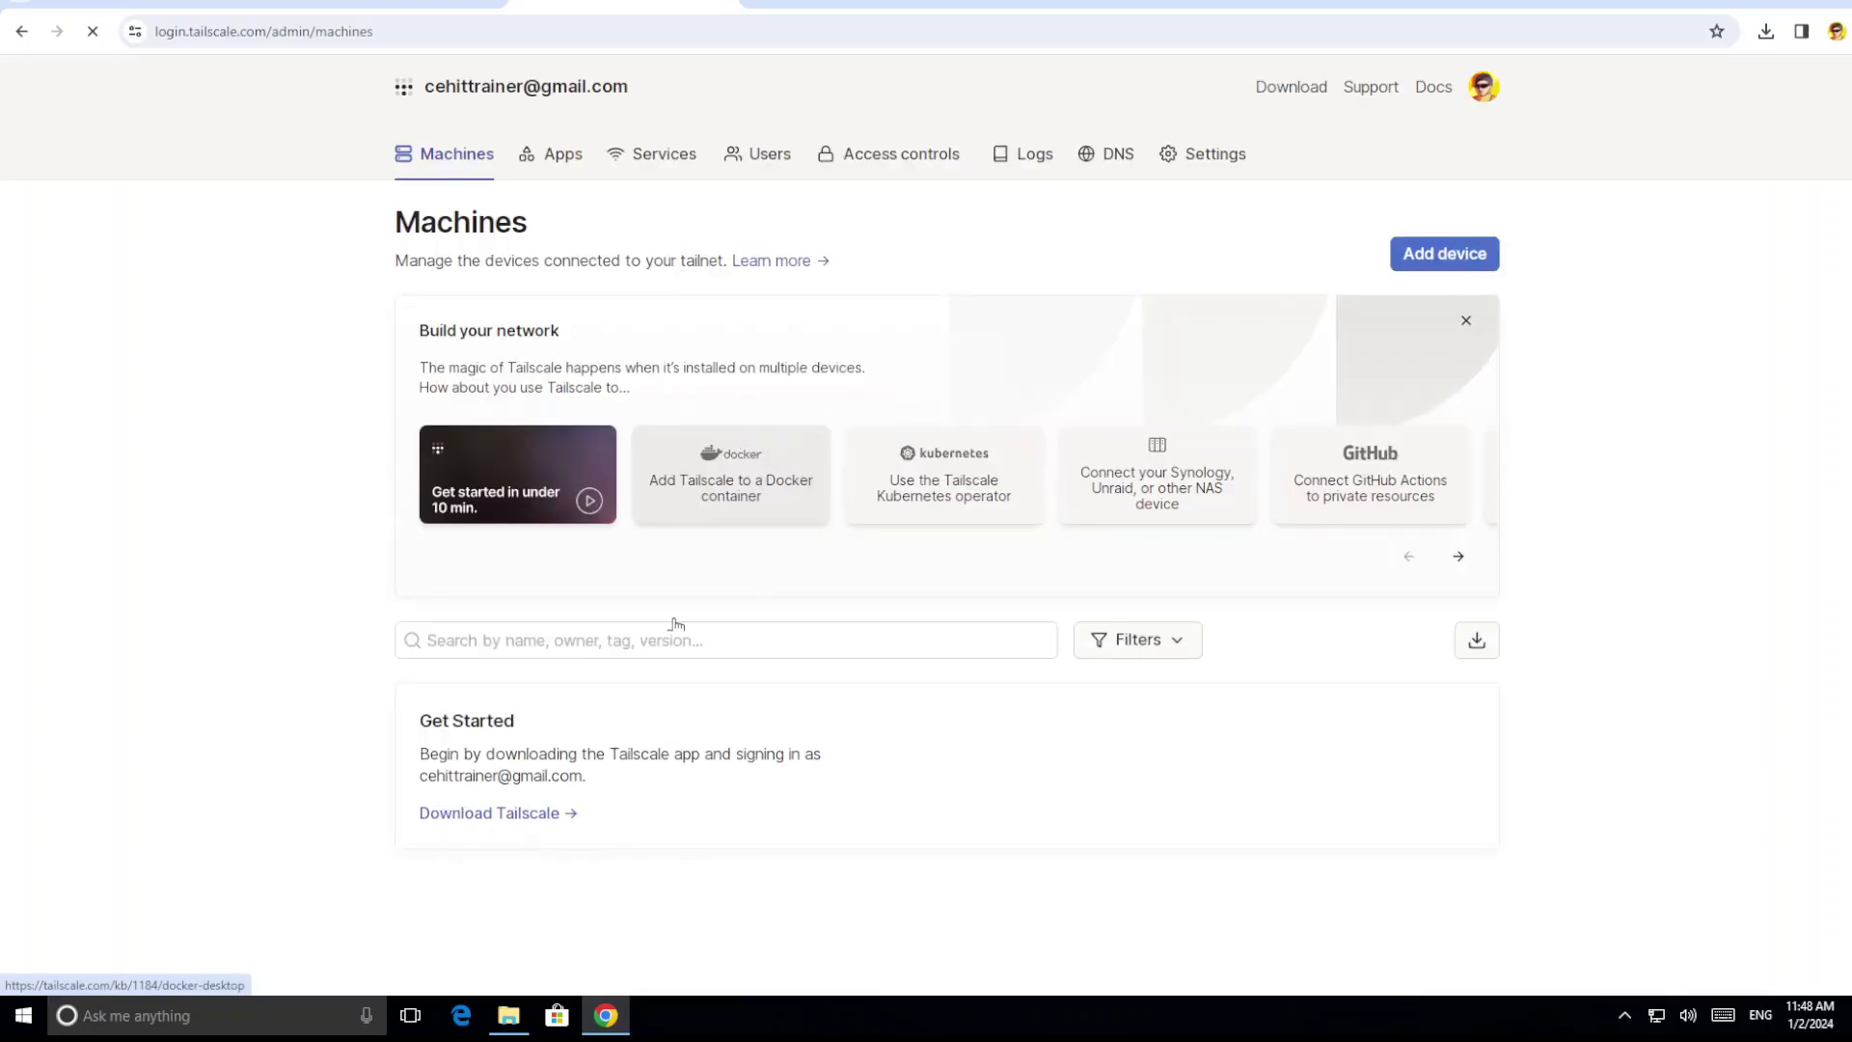
pyautogui.moveTo(322, 744); pyautogui.dragTo(714, 892)
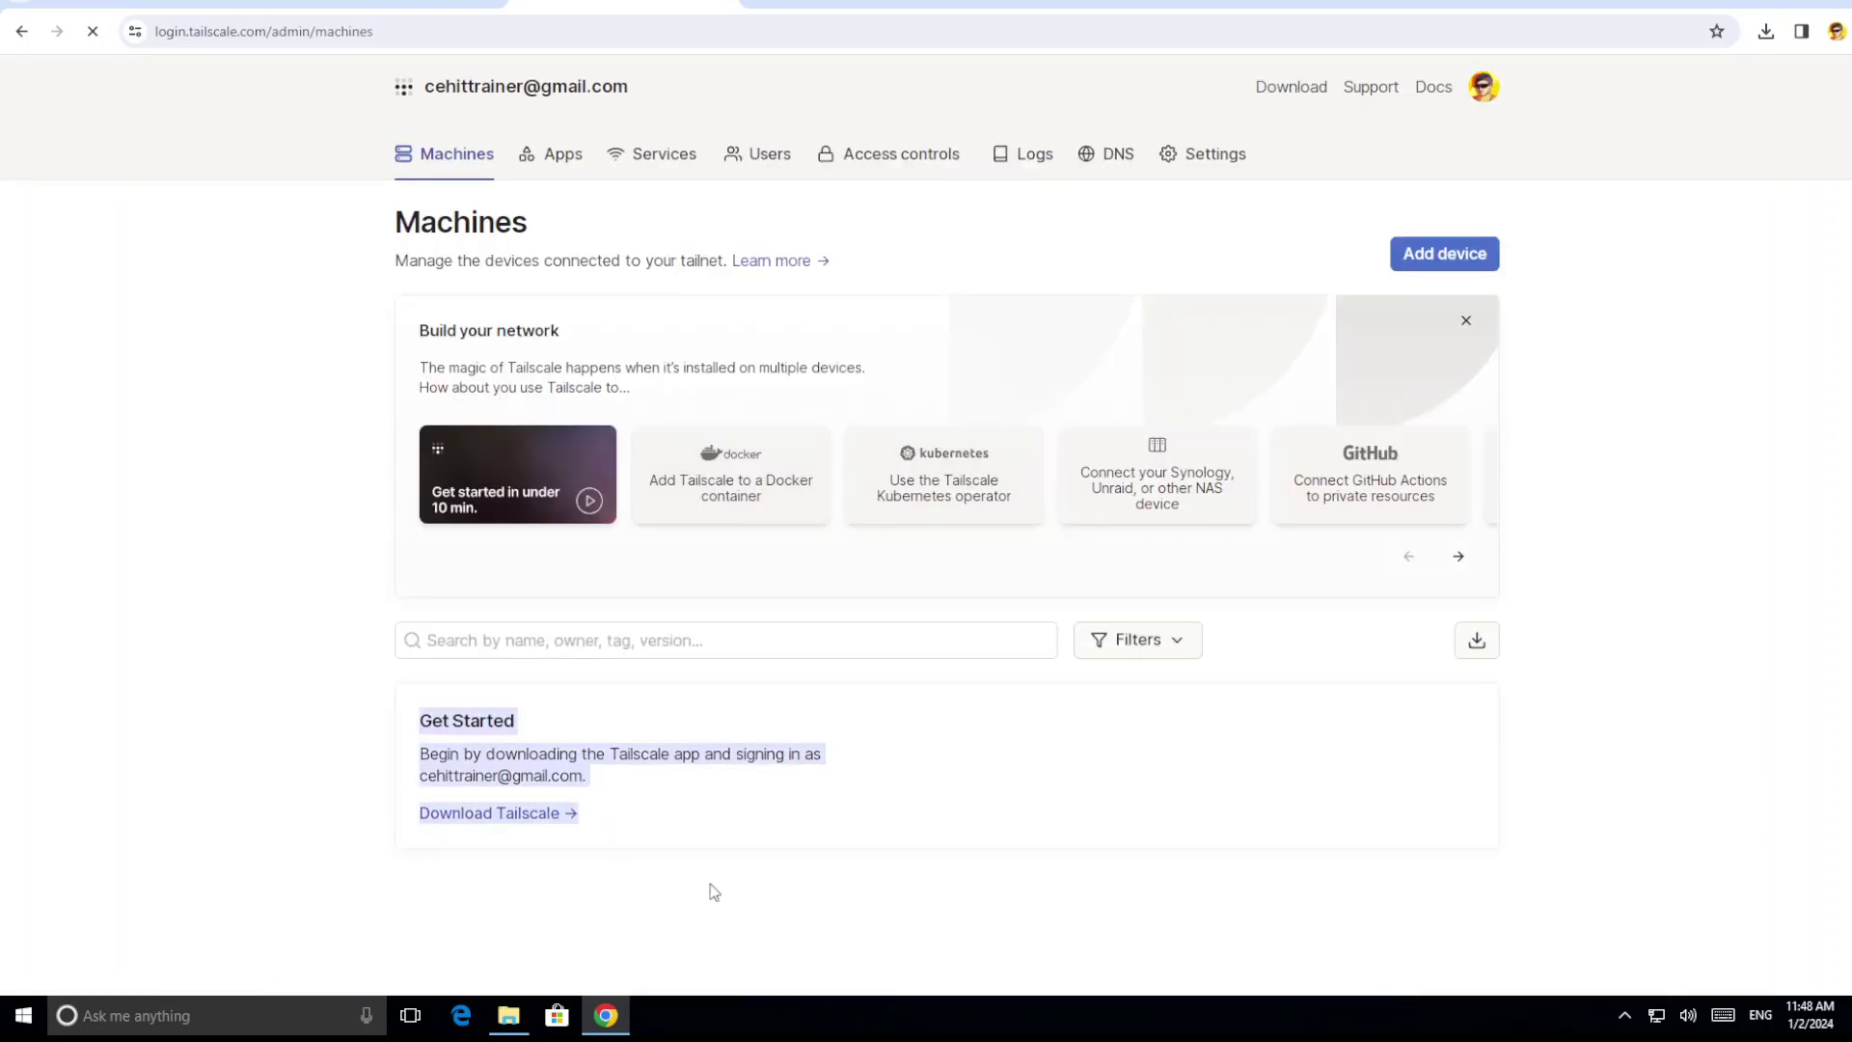
pyautogui.click(1138, 762)
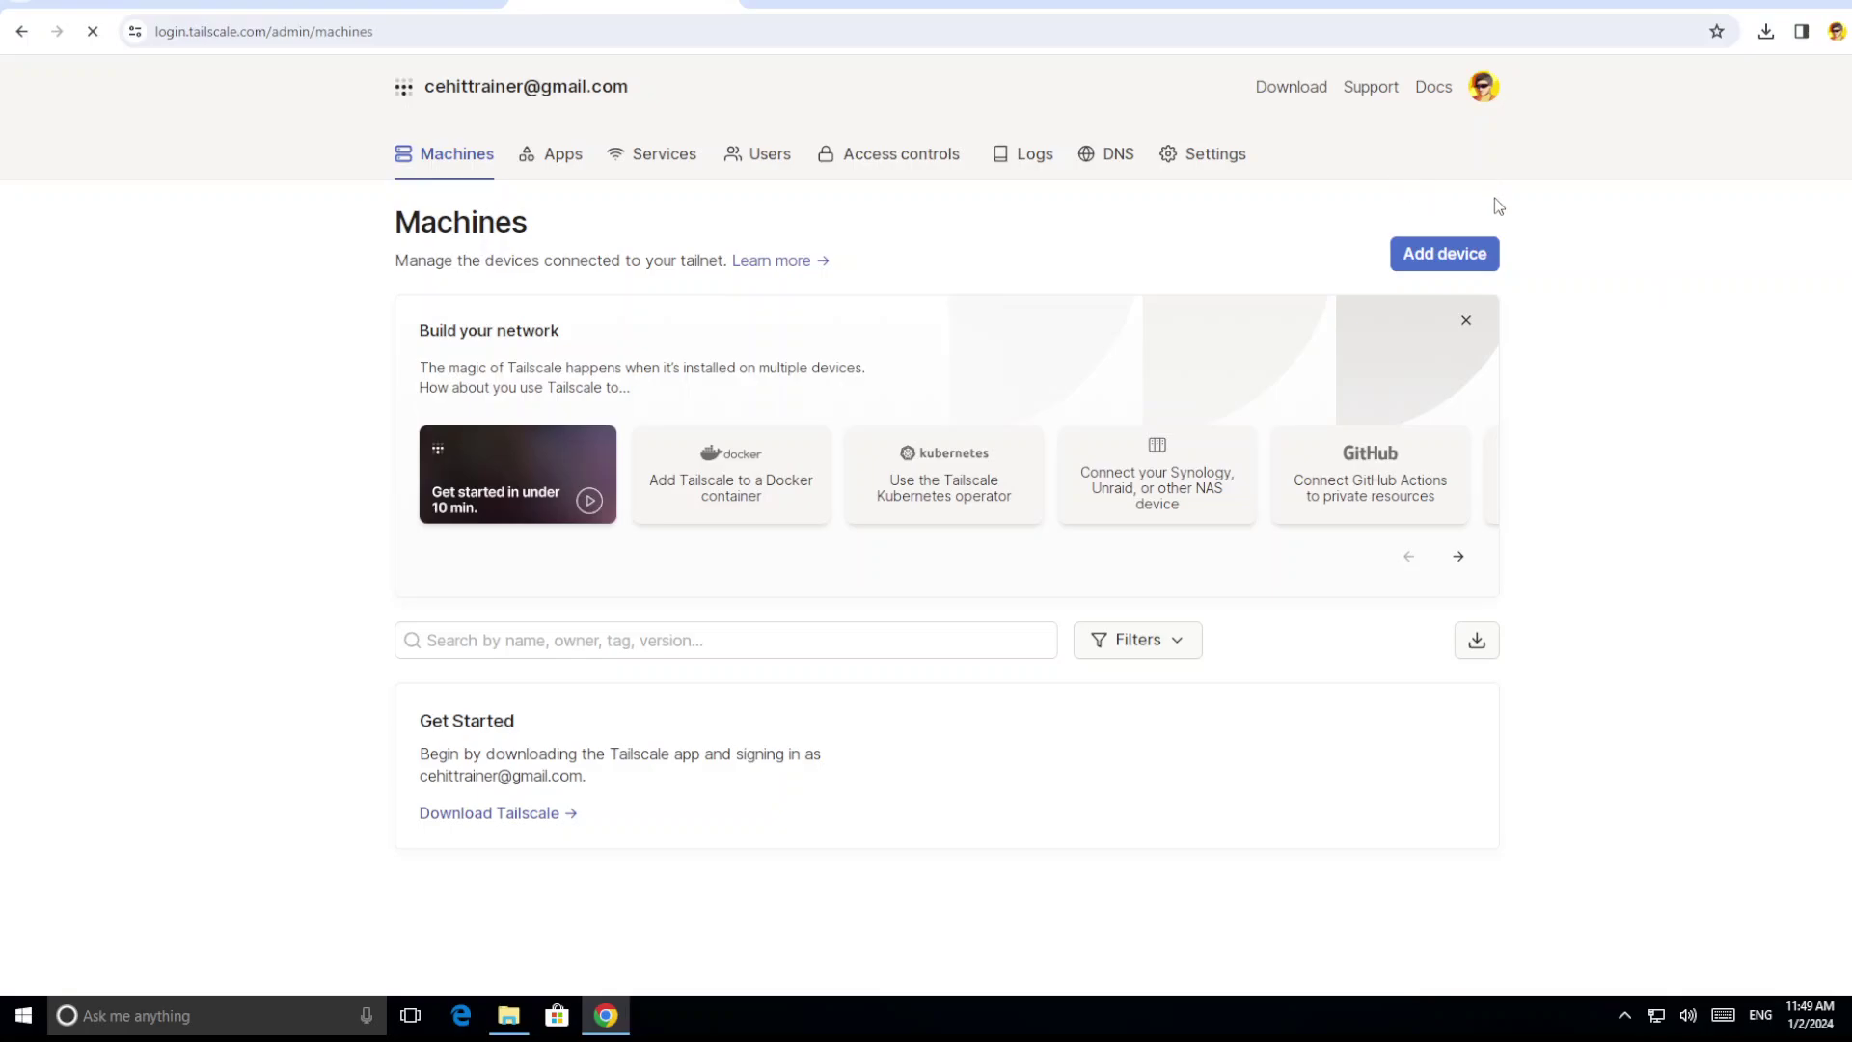
# - Run the downloaded tailscale-setup-1.56.1 (2).exe, agree to the license terms, and install Tailscale, allowing changes to the device
pyautogui.click(1765, 36)
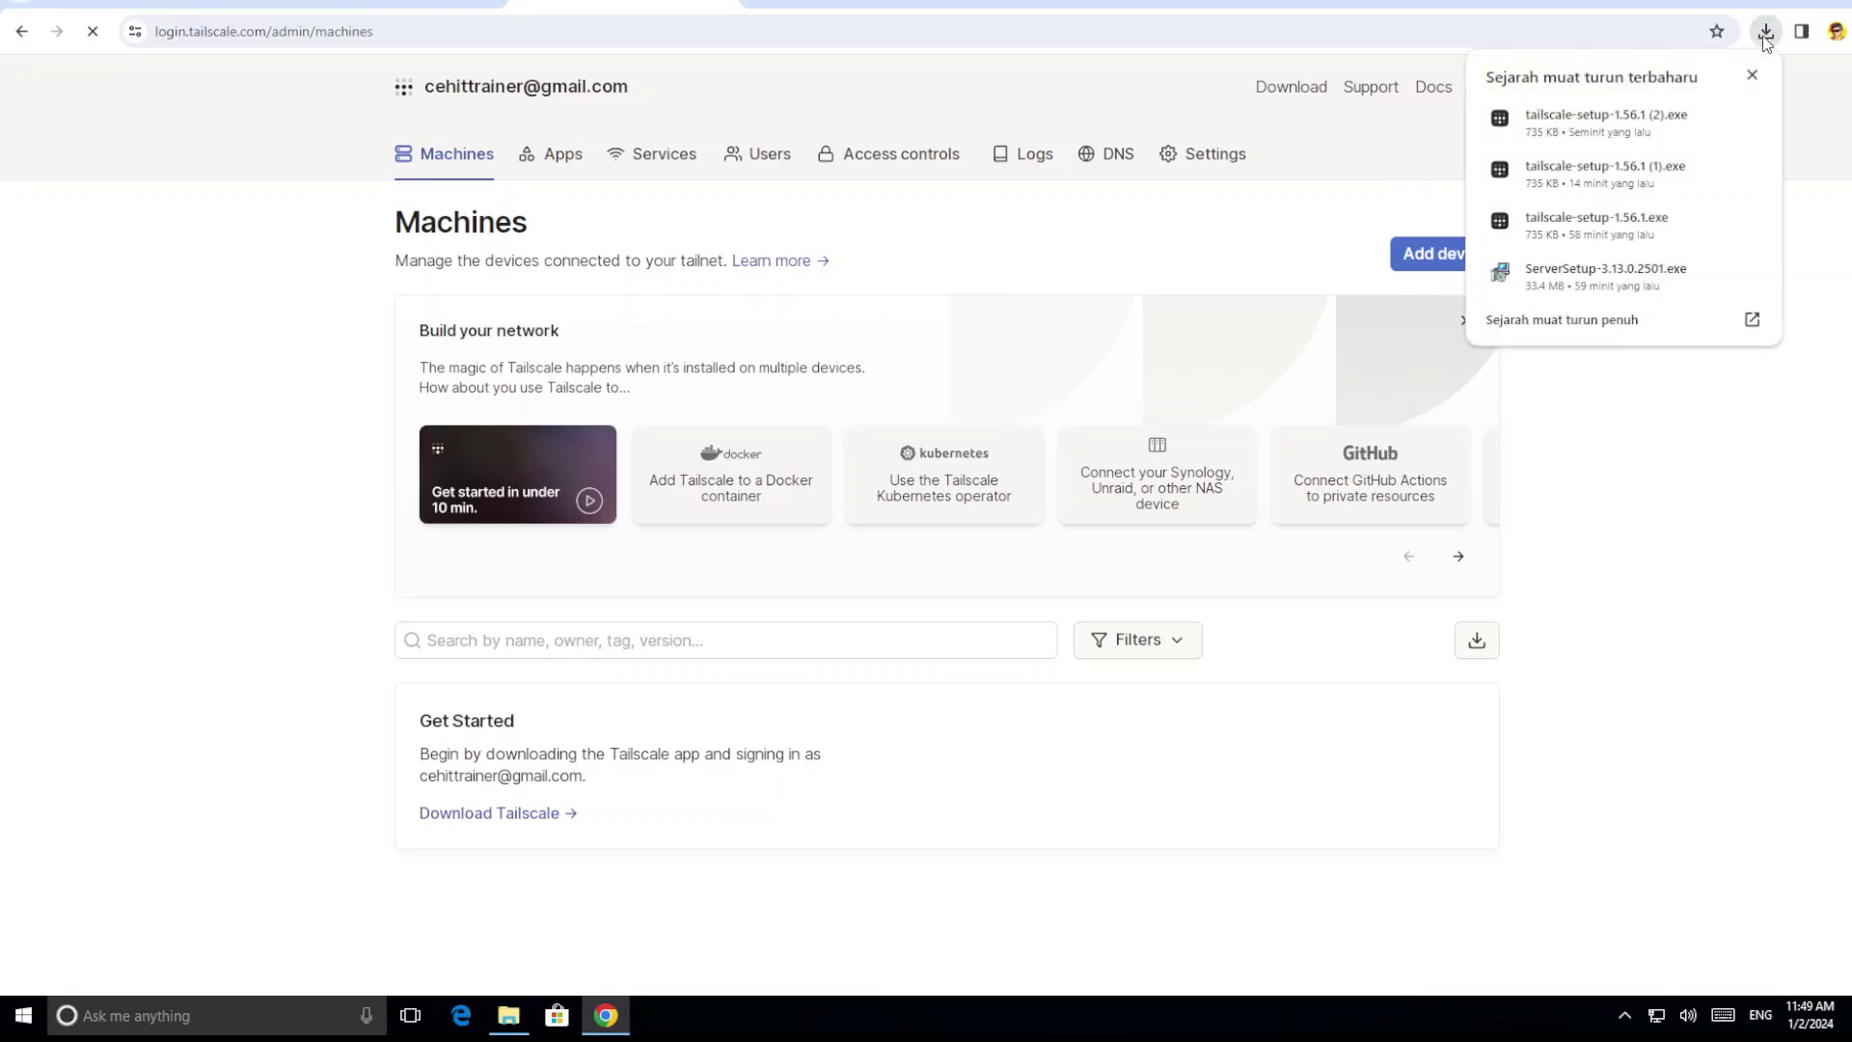
pyautogui.click(1604, 121)
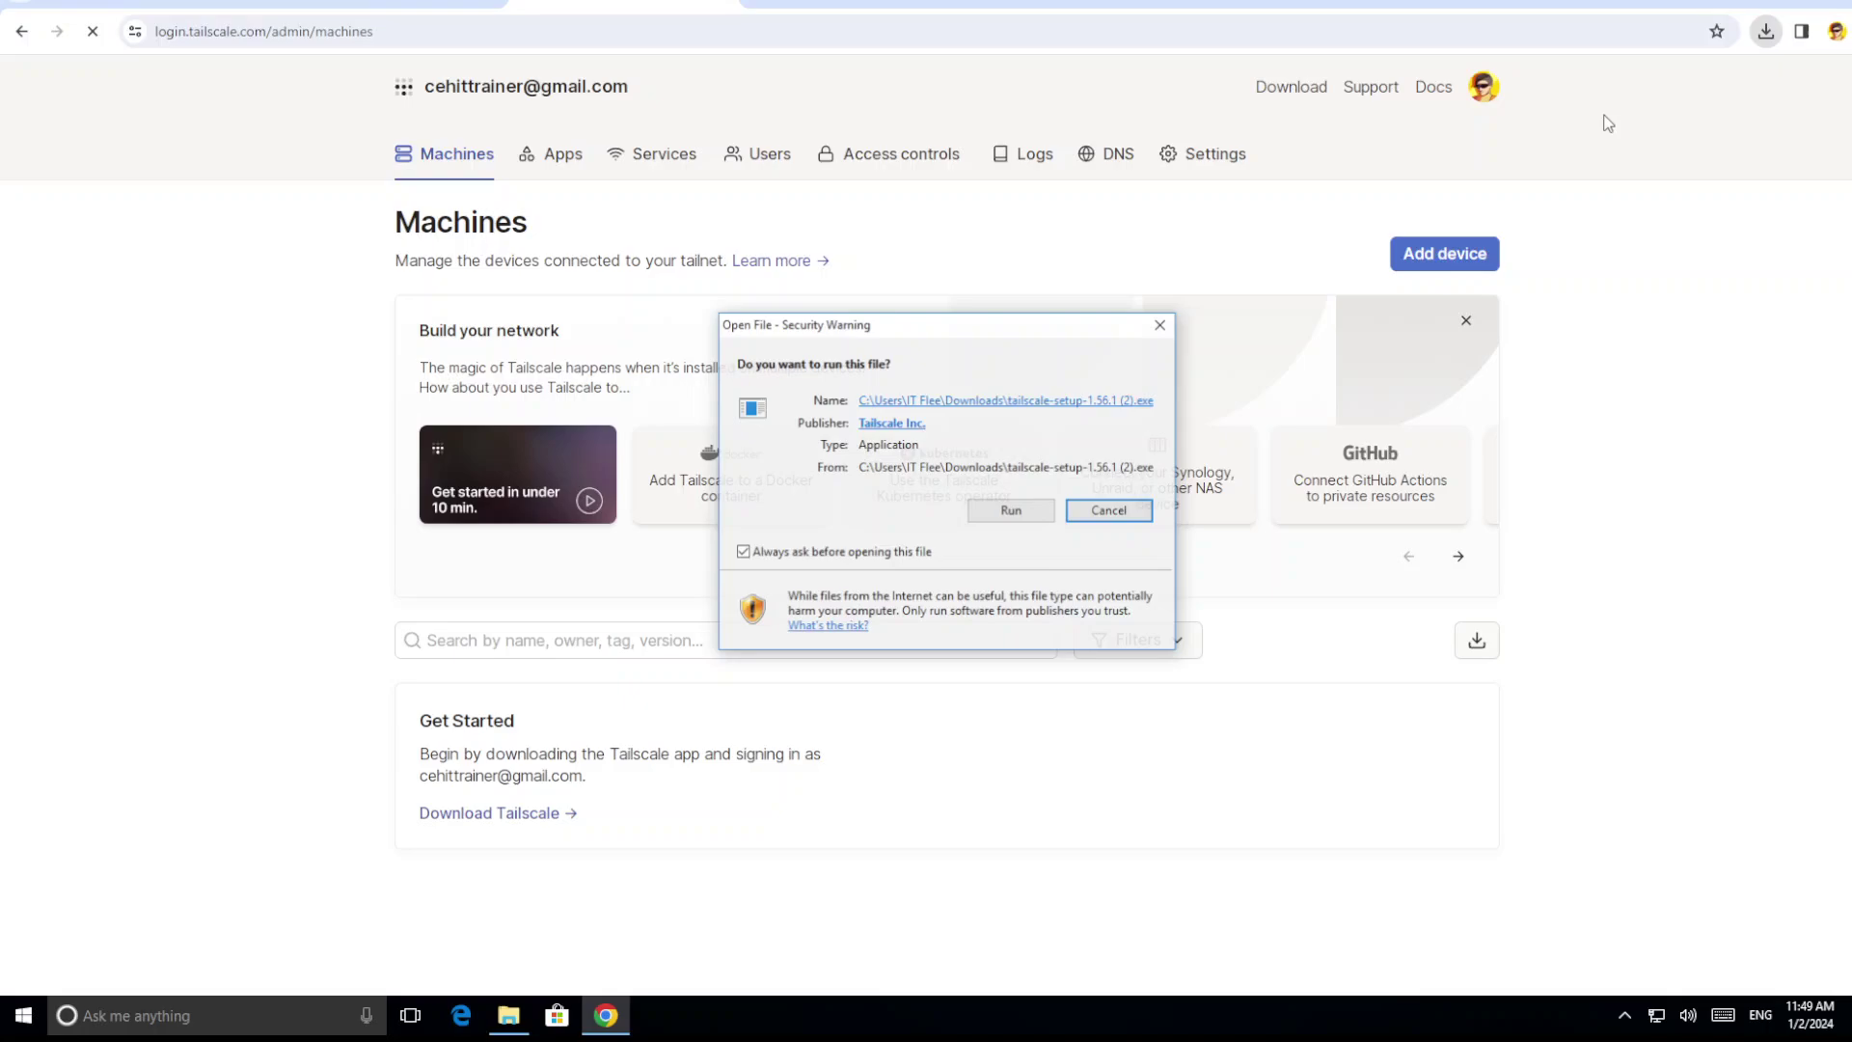
pyautogui.click(1011, 512)
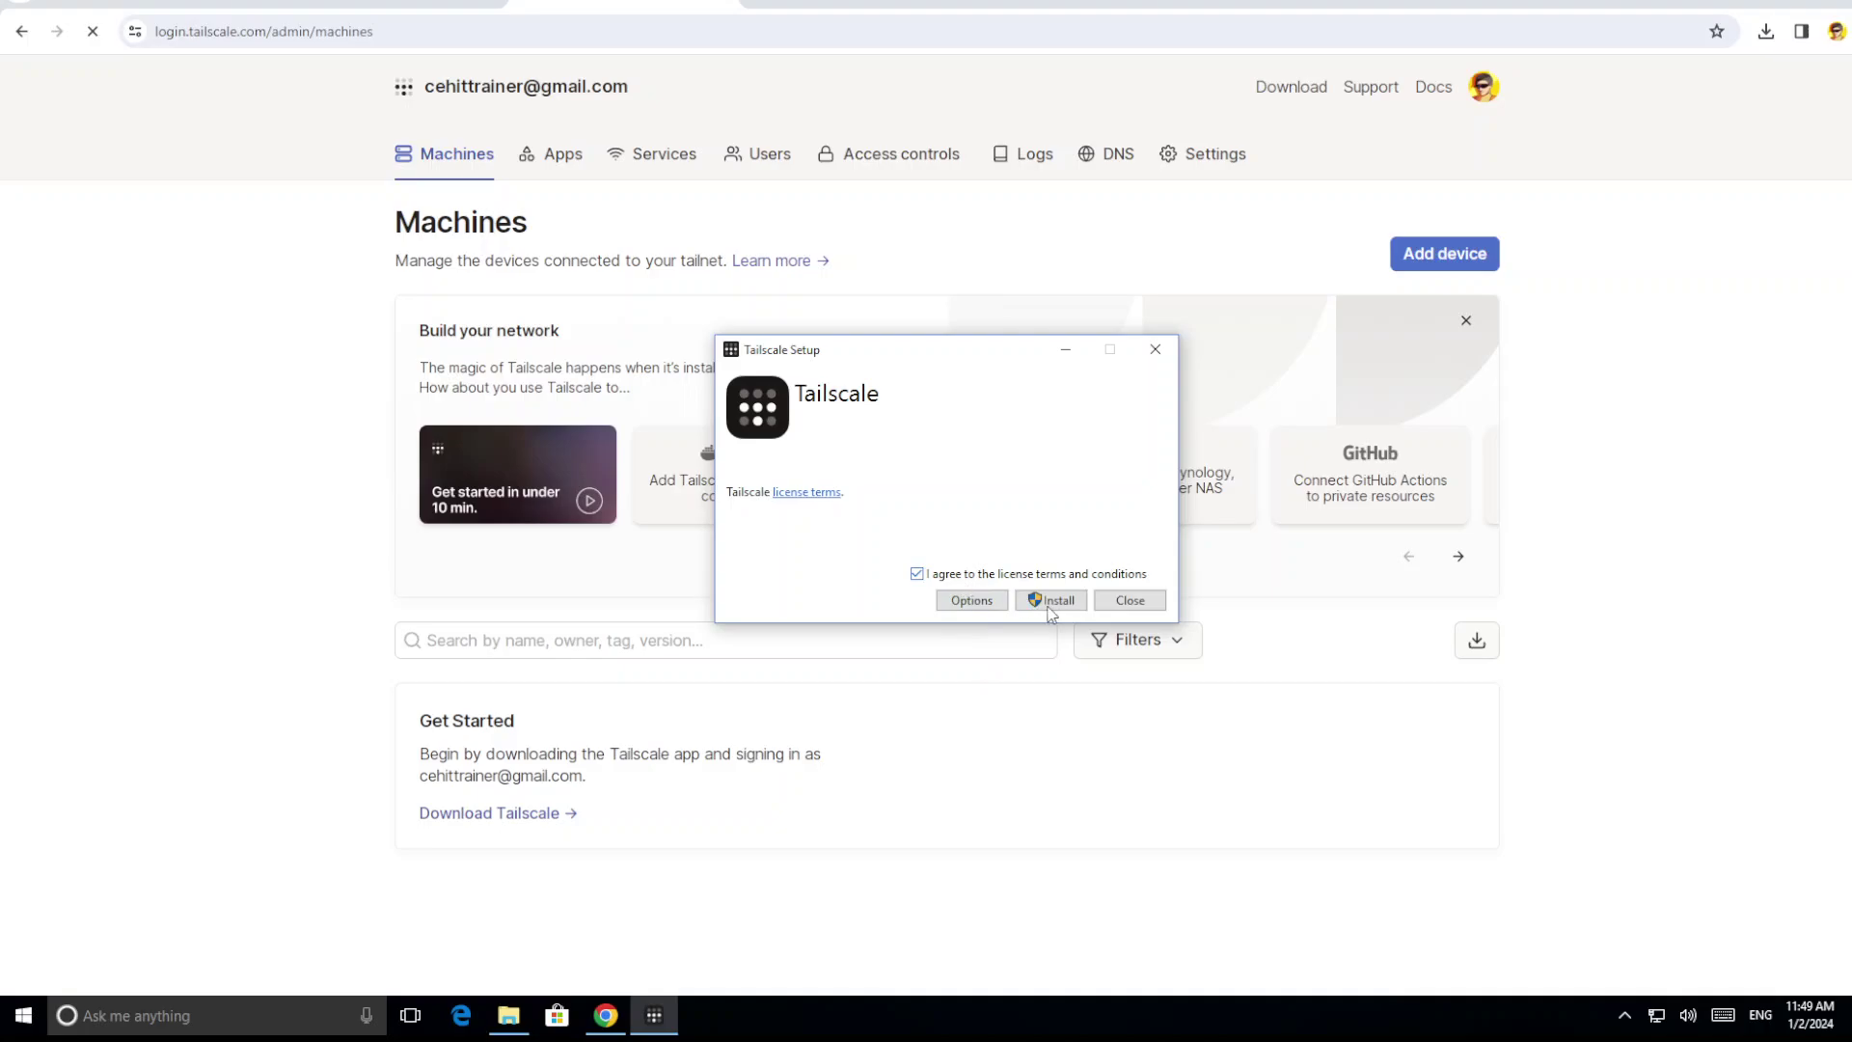
pyautogui.click(1056, 603)
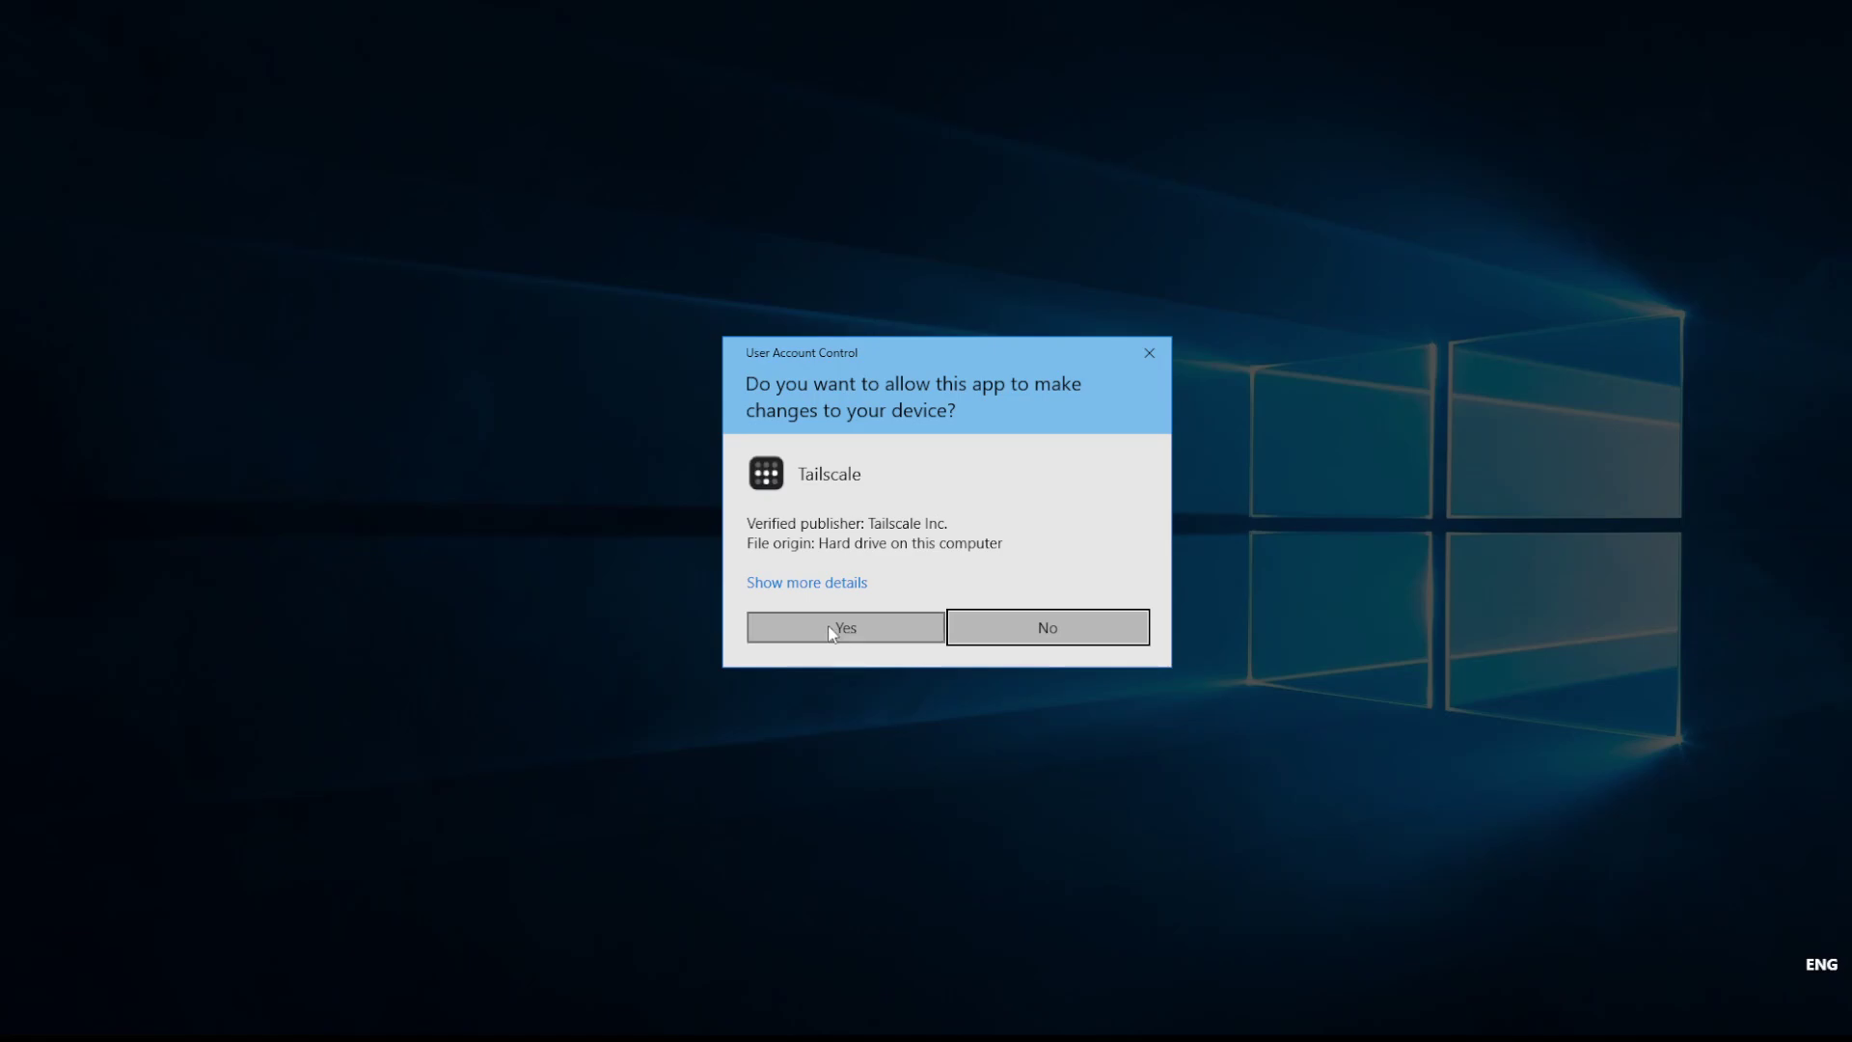
pyautogui.click(830, 629)
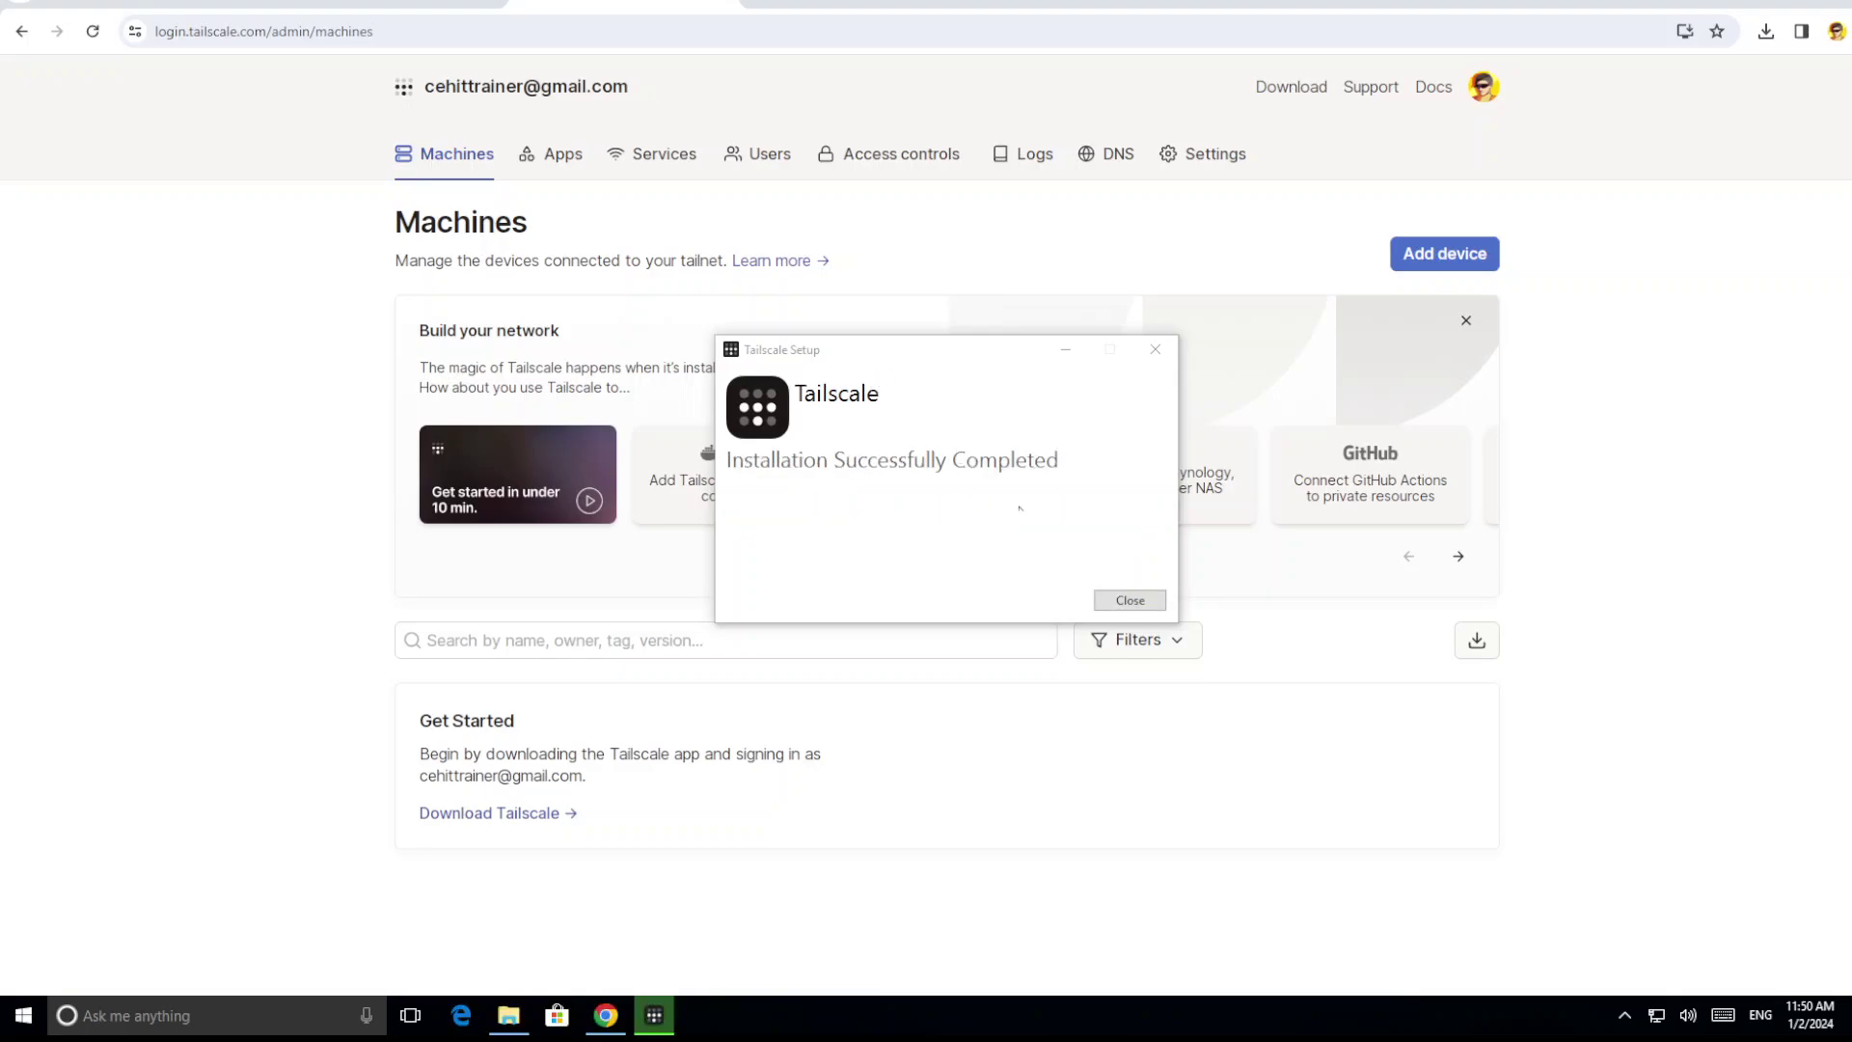
pyautogui.click(1122, 603)
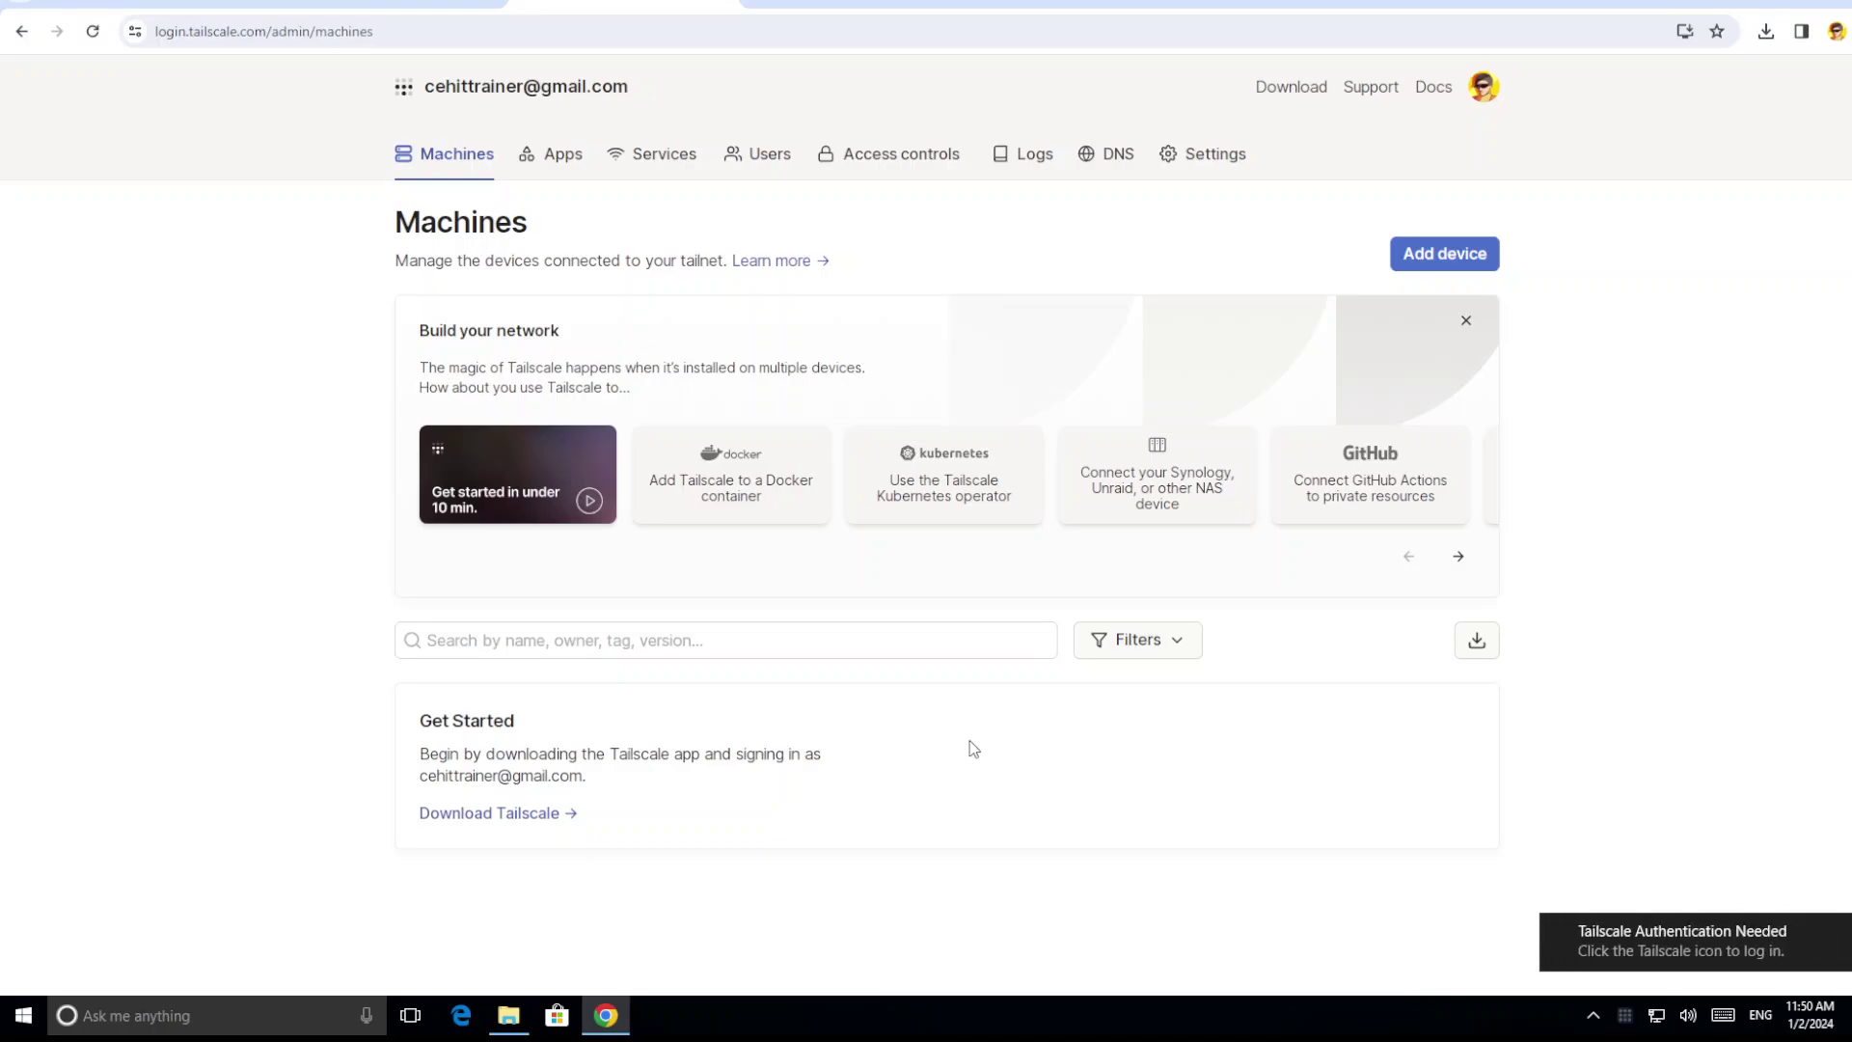
# - Log in to the Tailscale client with the listed Google account, connect this PC to the tailnet, and reload the Machines page in Chrome
pyautogui.click(1634, 947)
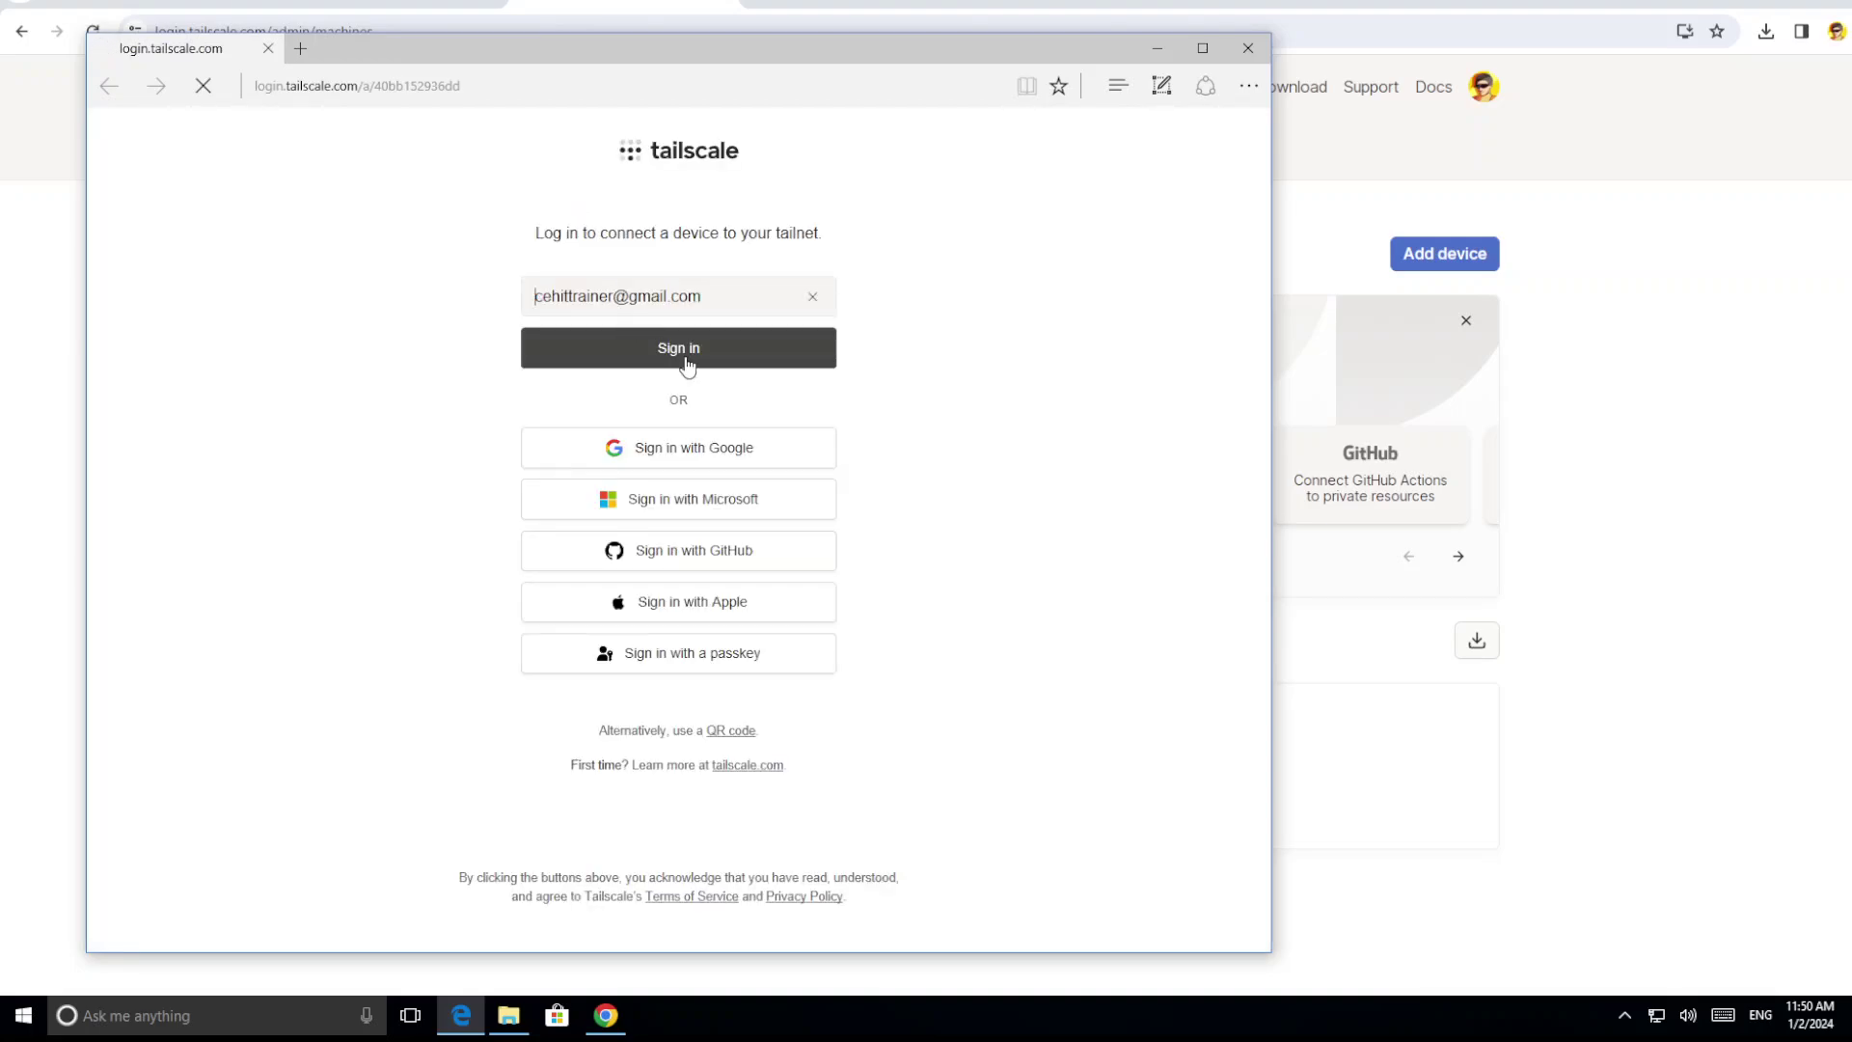
pyautogui.click(666, 358)
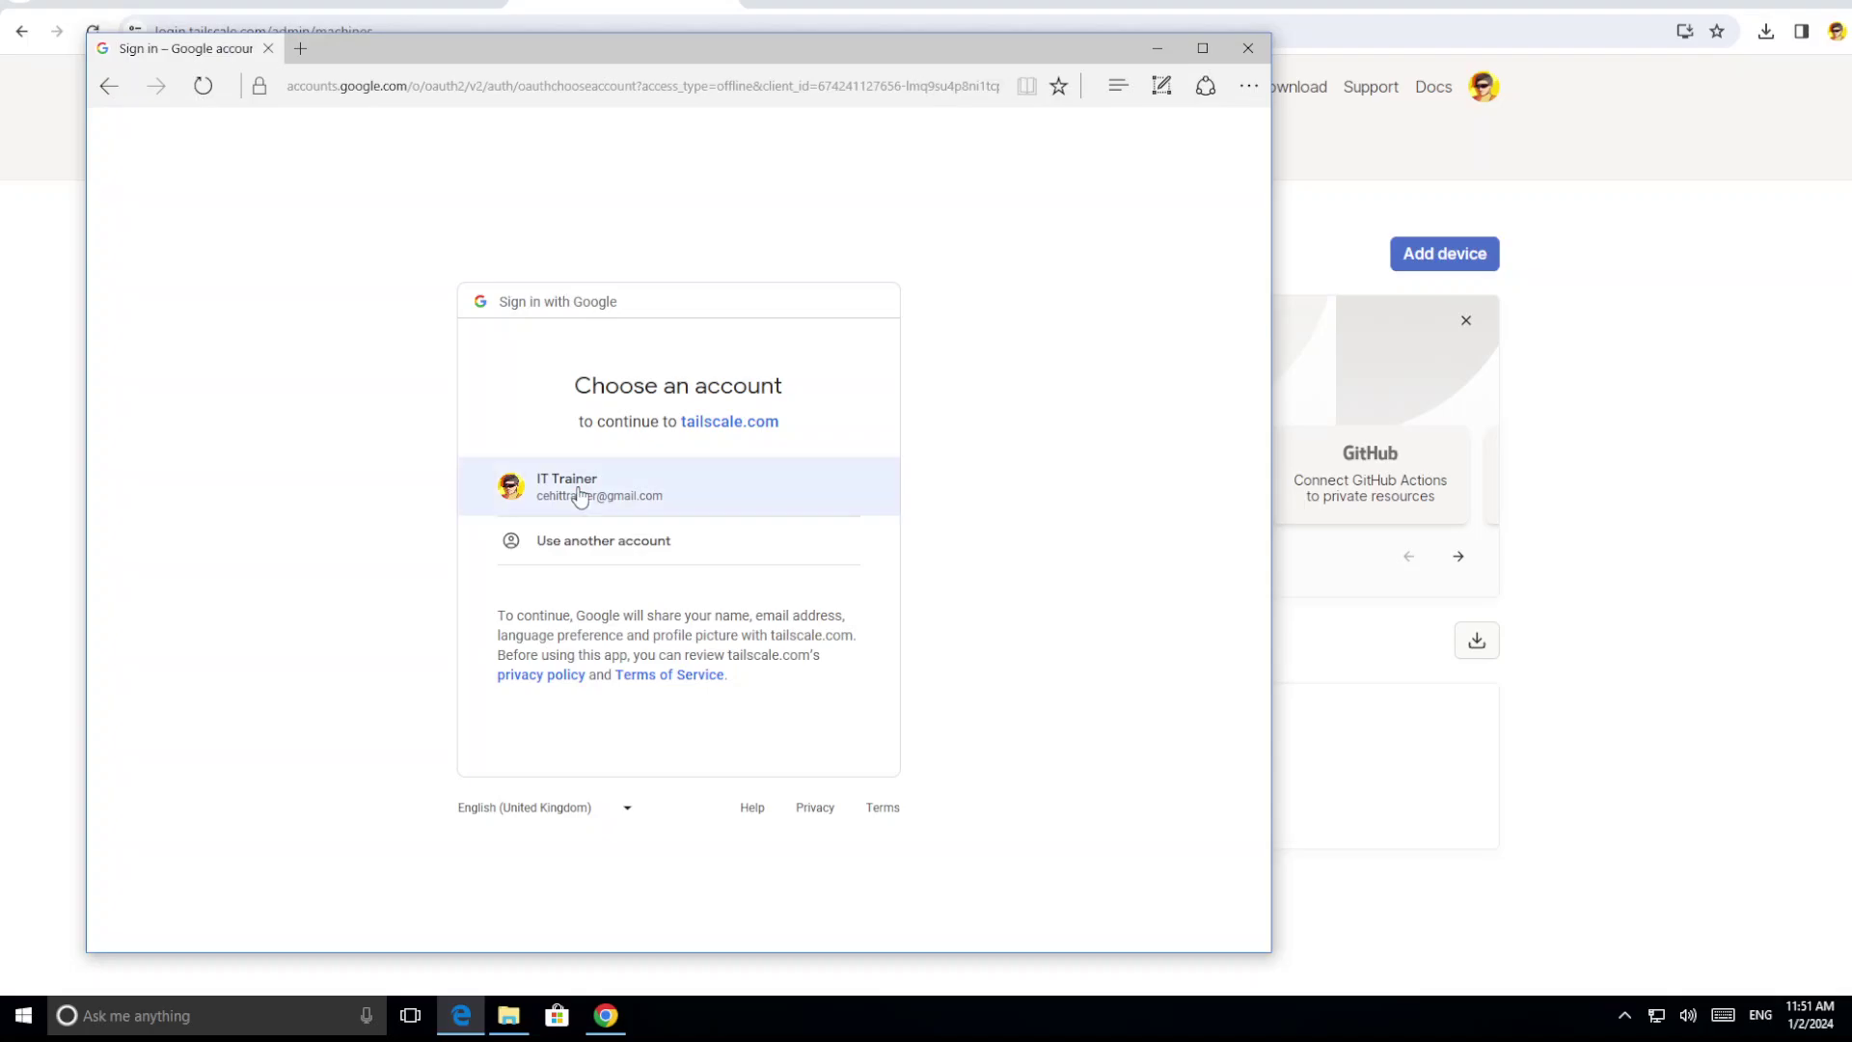
pyautogui.click(579, 496)
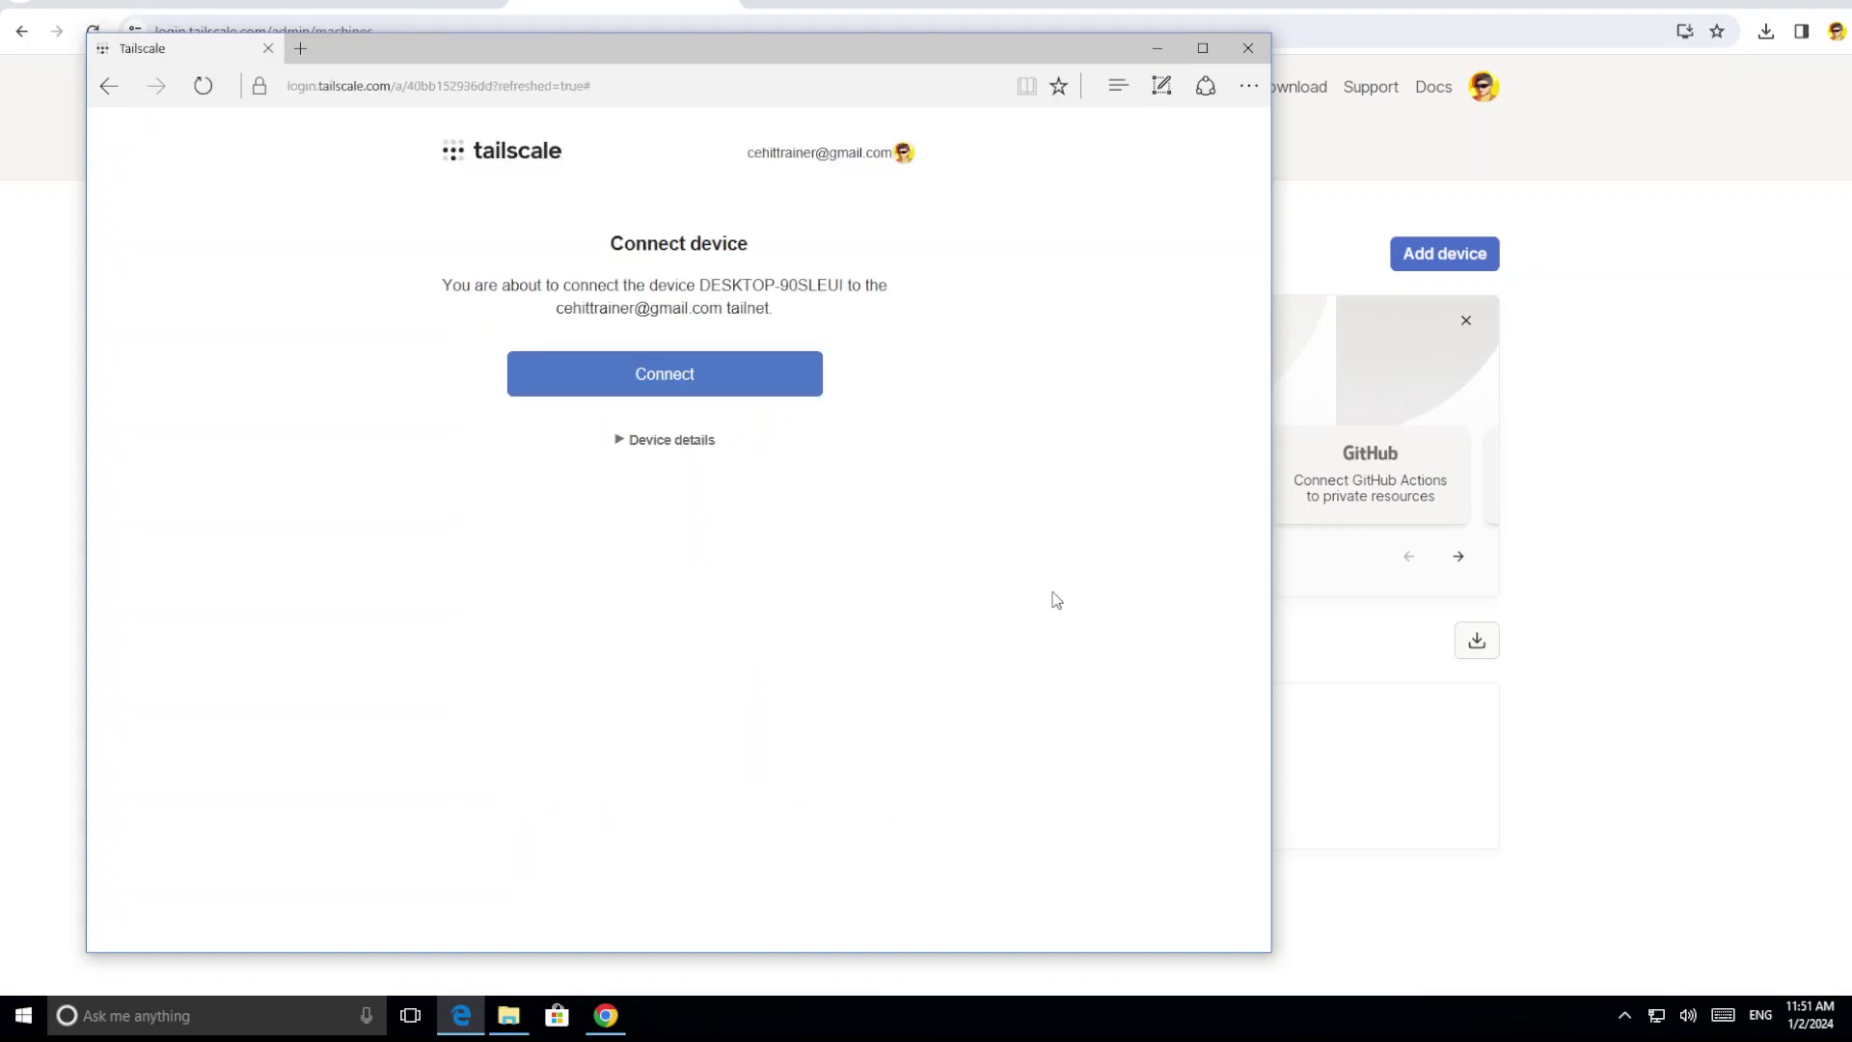
pyautogui.click(653, 384)
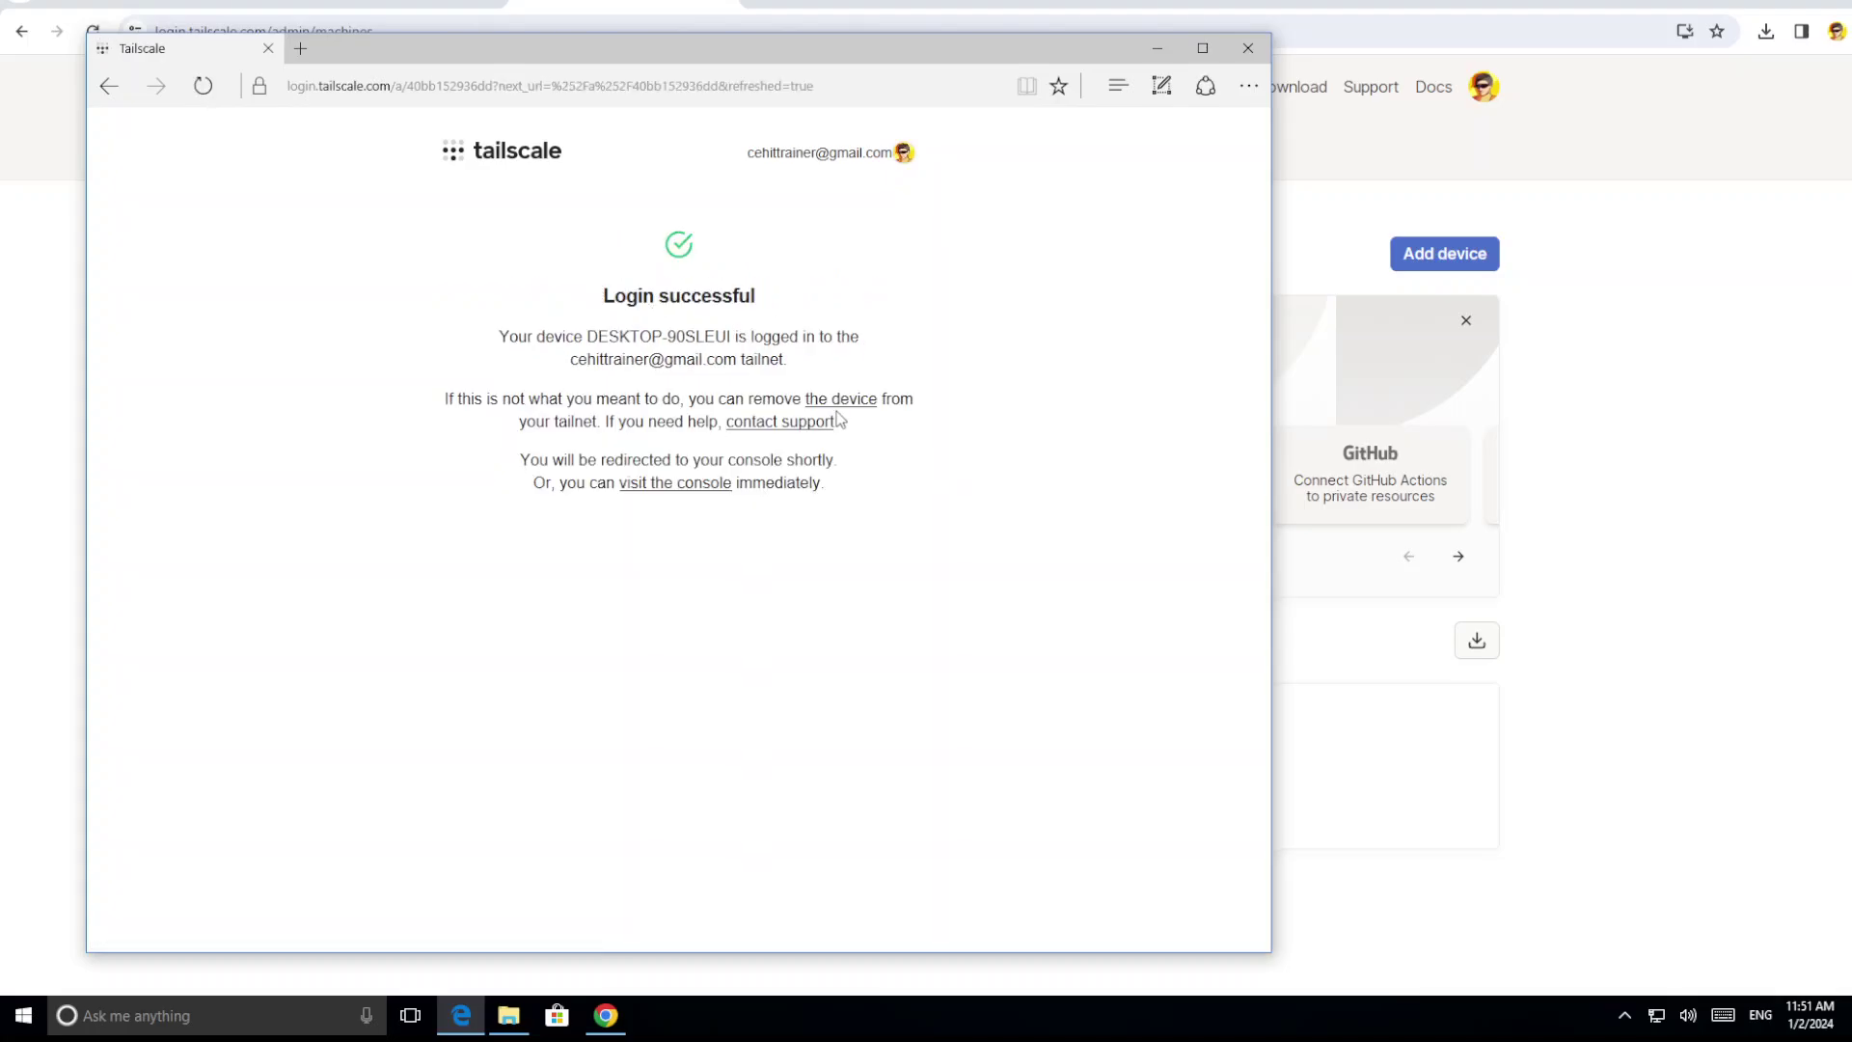
pyautogui.click(1414, 712)
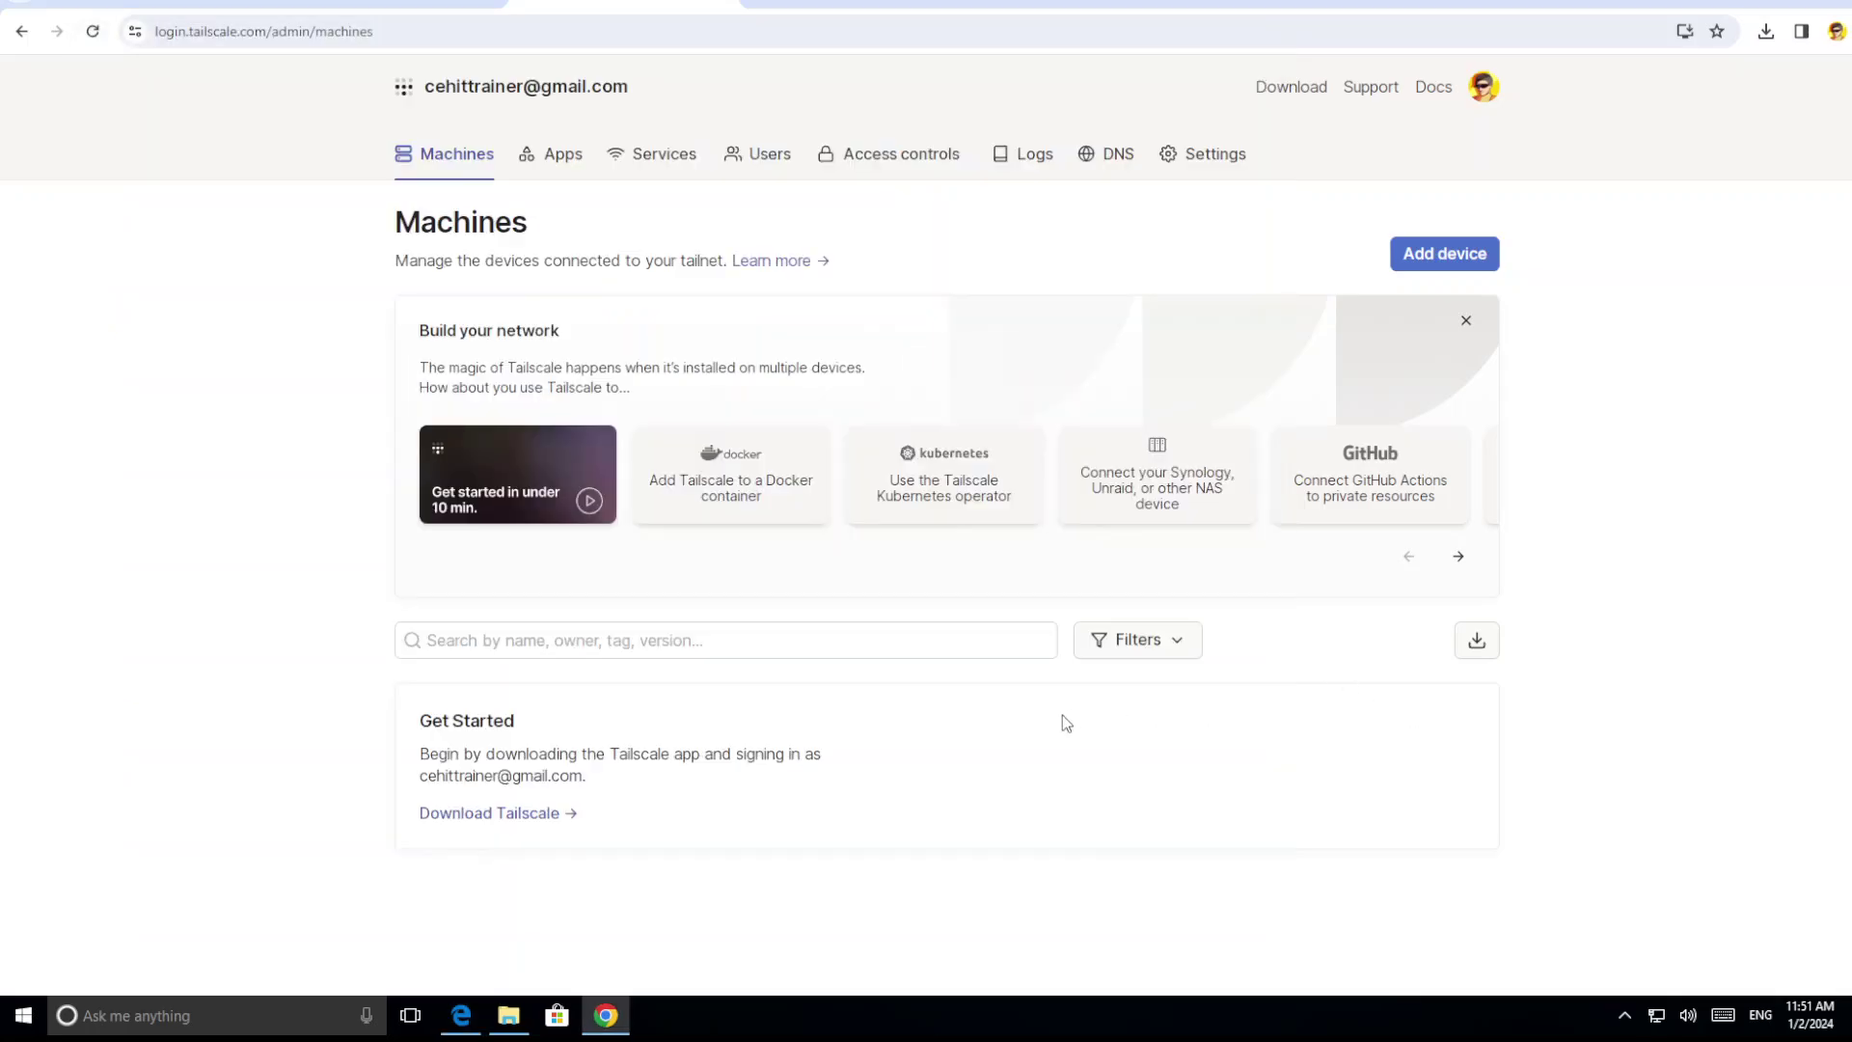
pyautogui.click(93, 31)
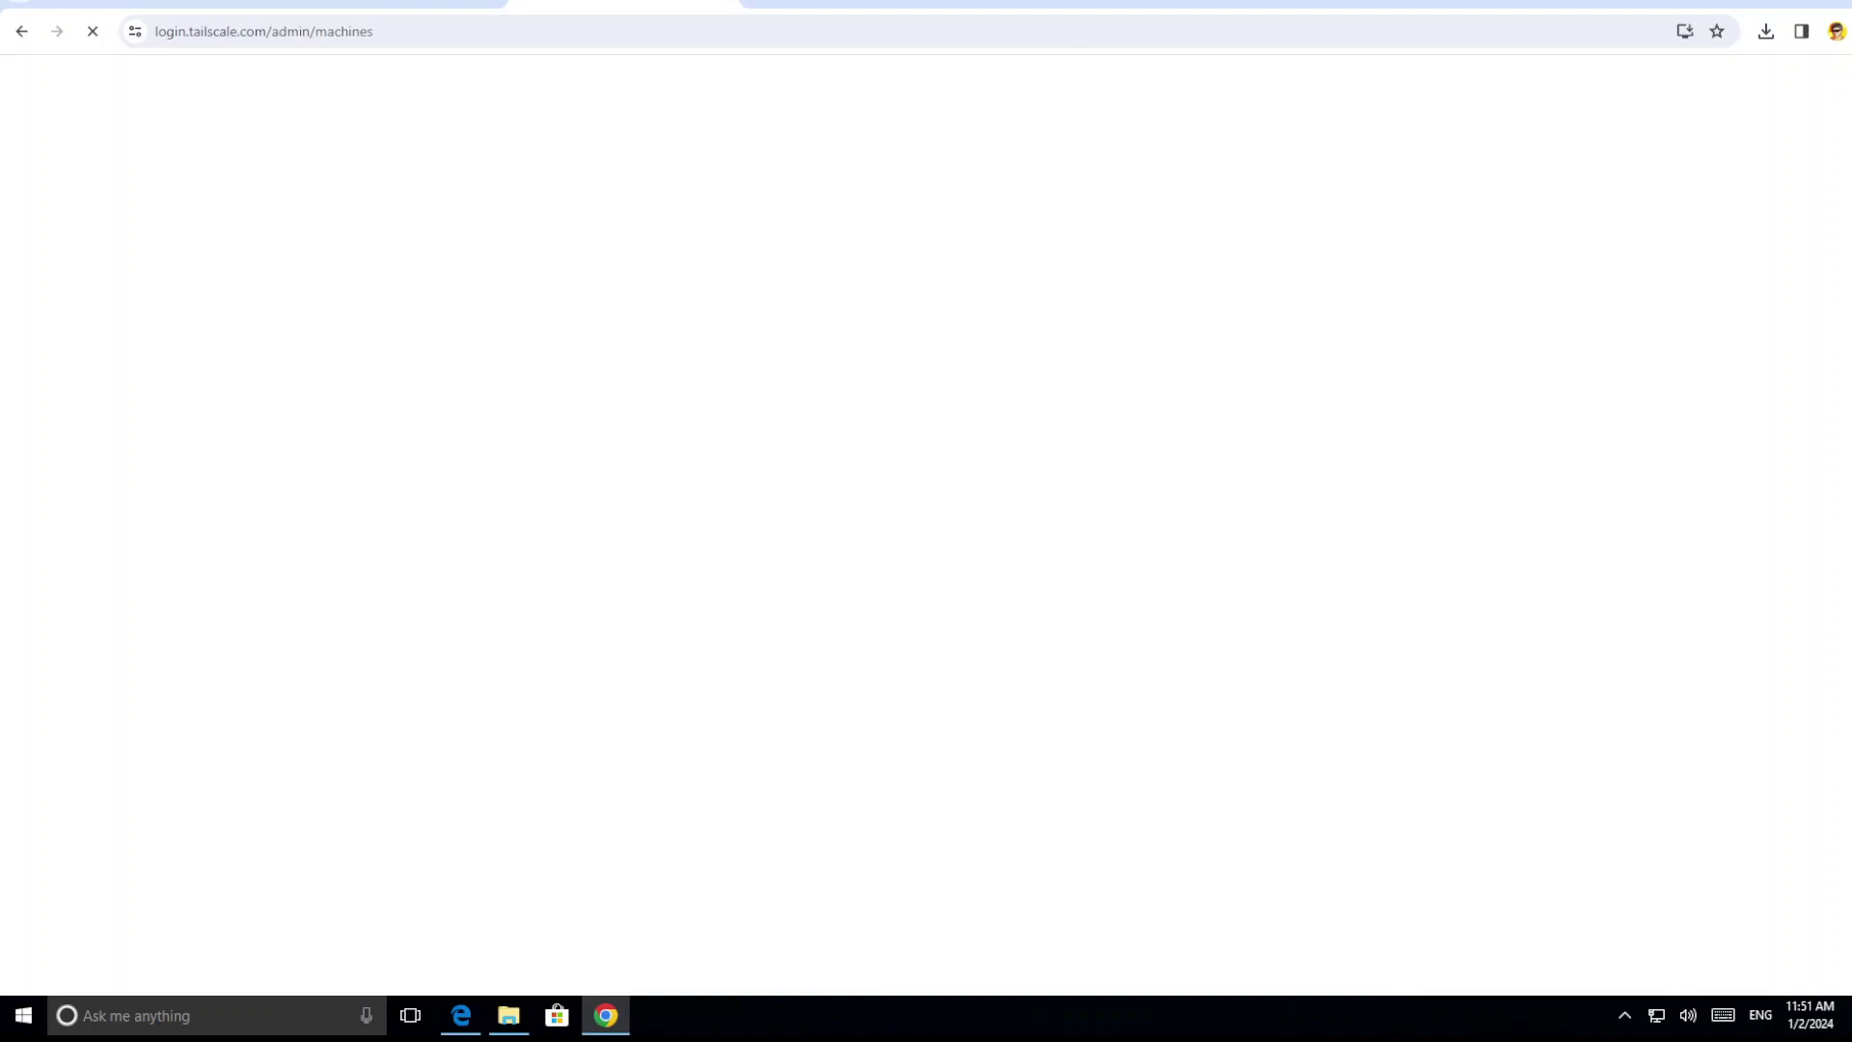
# - Leave the virtual machine's full-screen view and run scrcpy.exe from the platform-tools folder to mirror the phone over the Machines page
pyautogui.click(1498, 3)
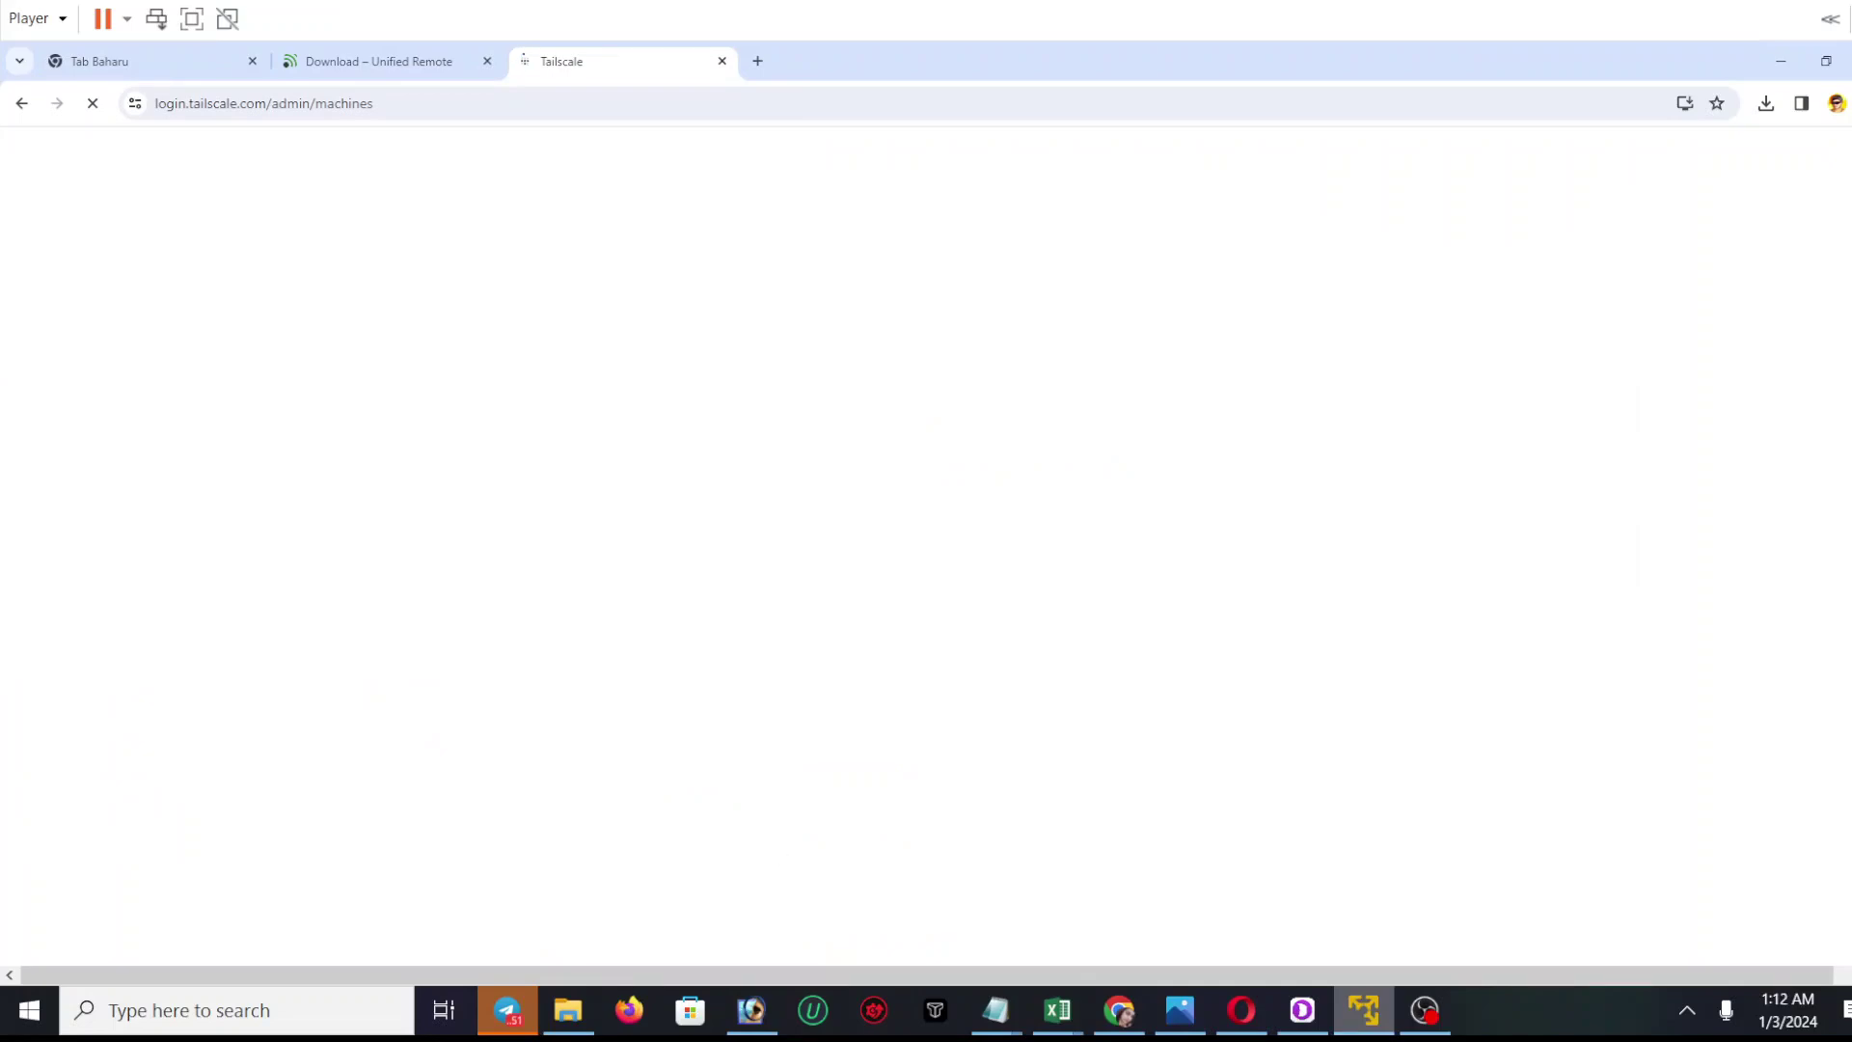
pyautogui.click(570, 1010)
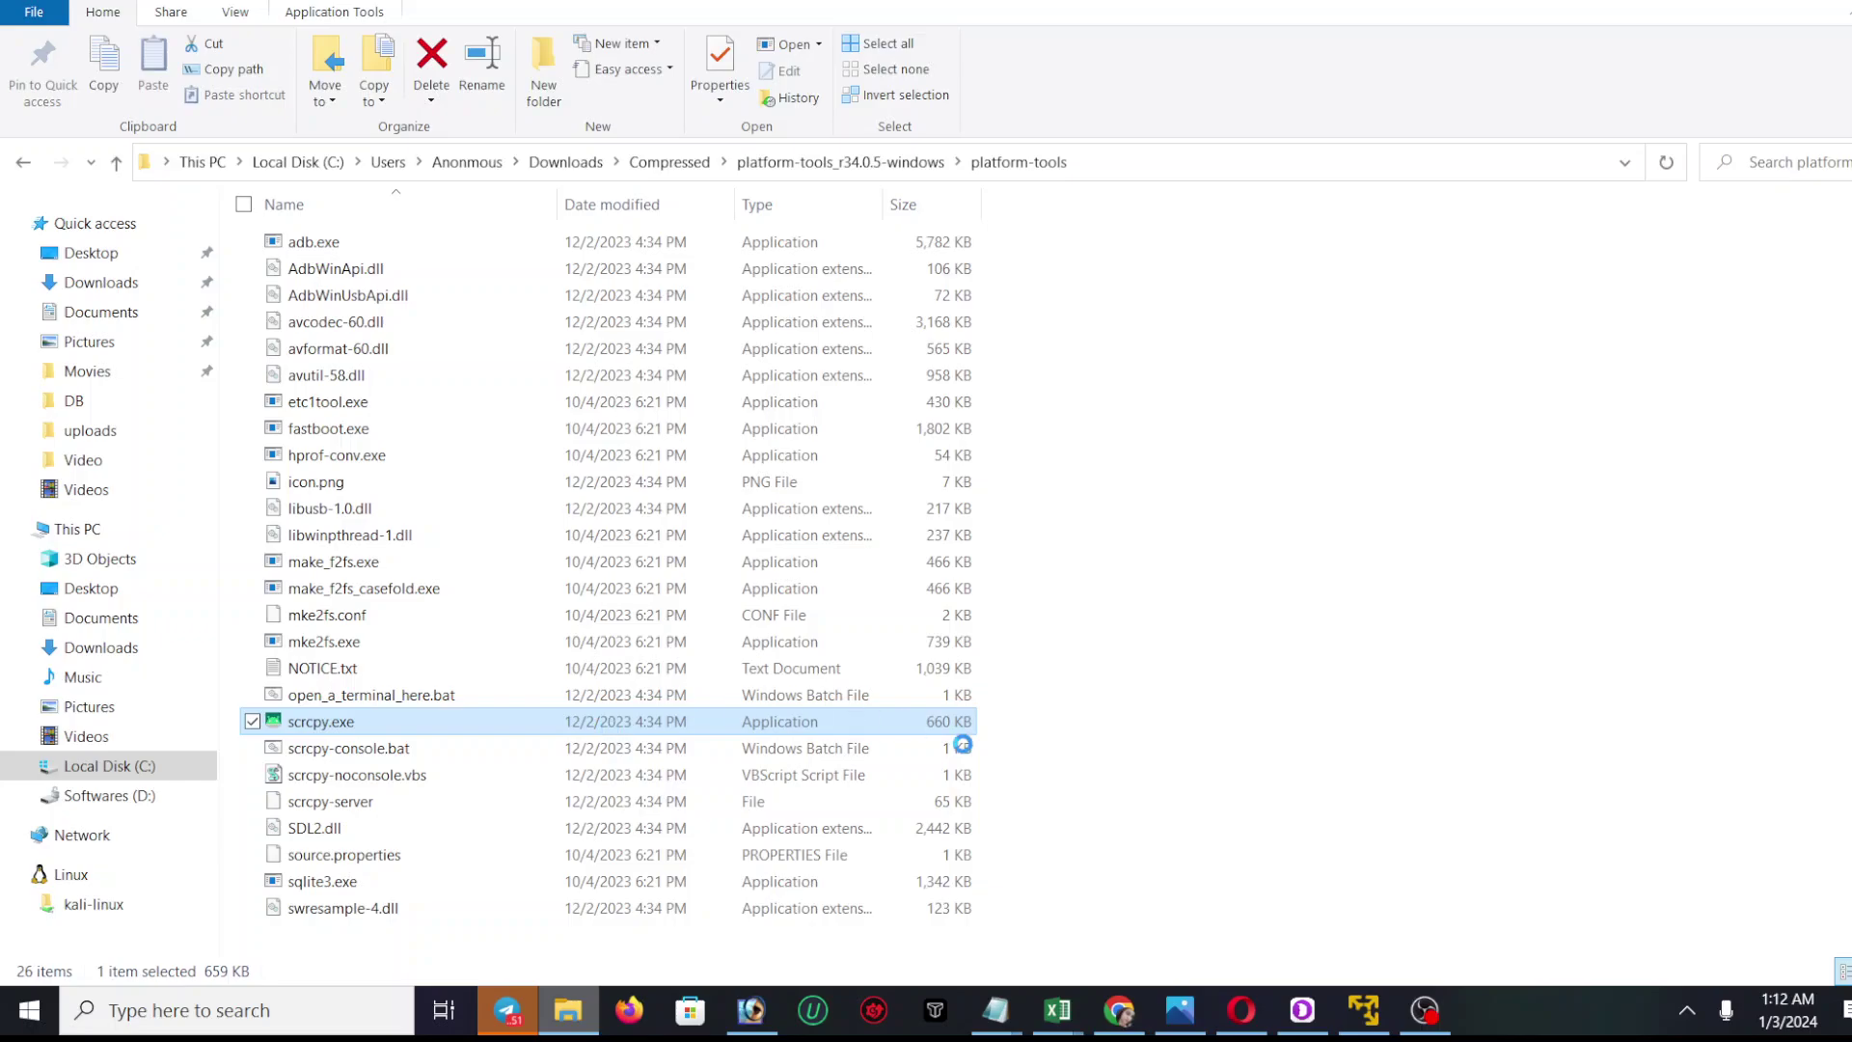
pyautogui.press('Return')
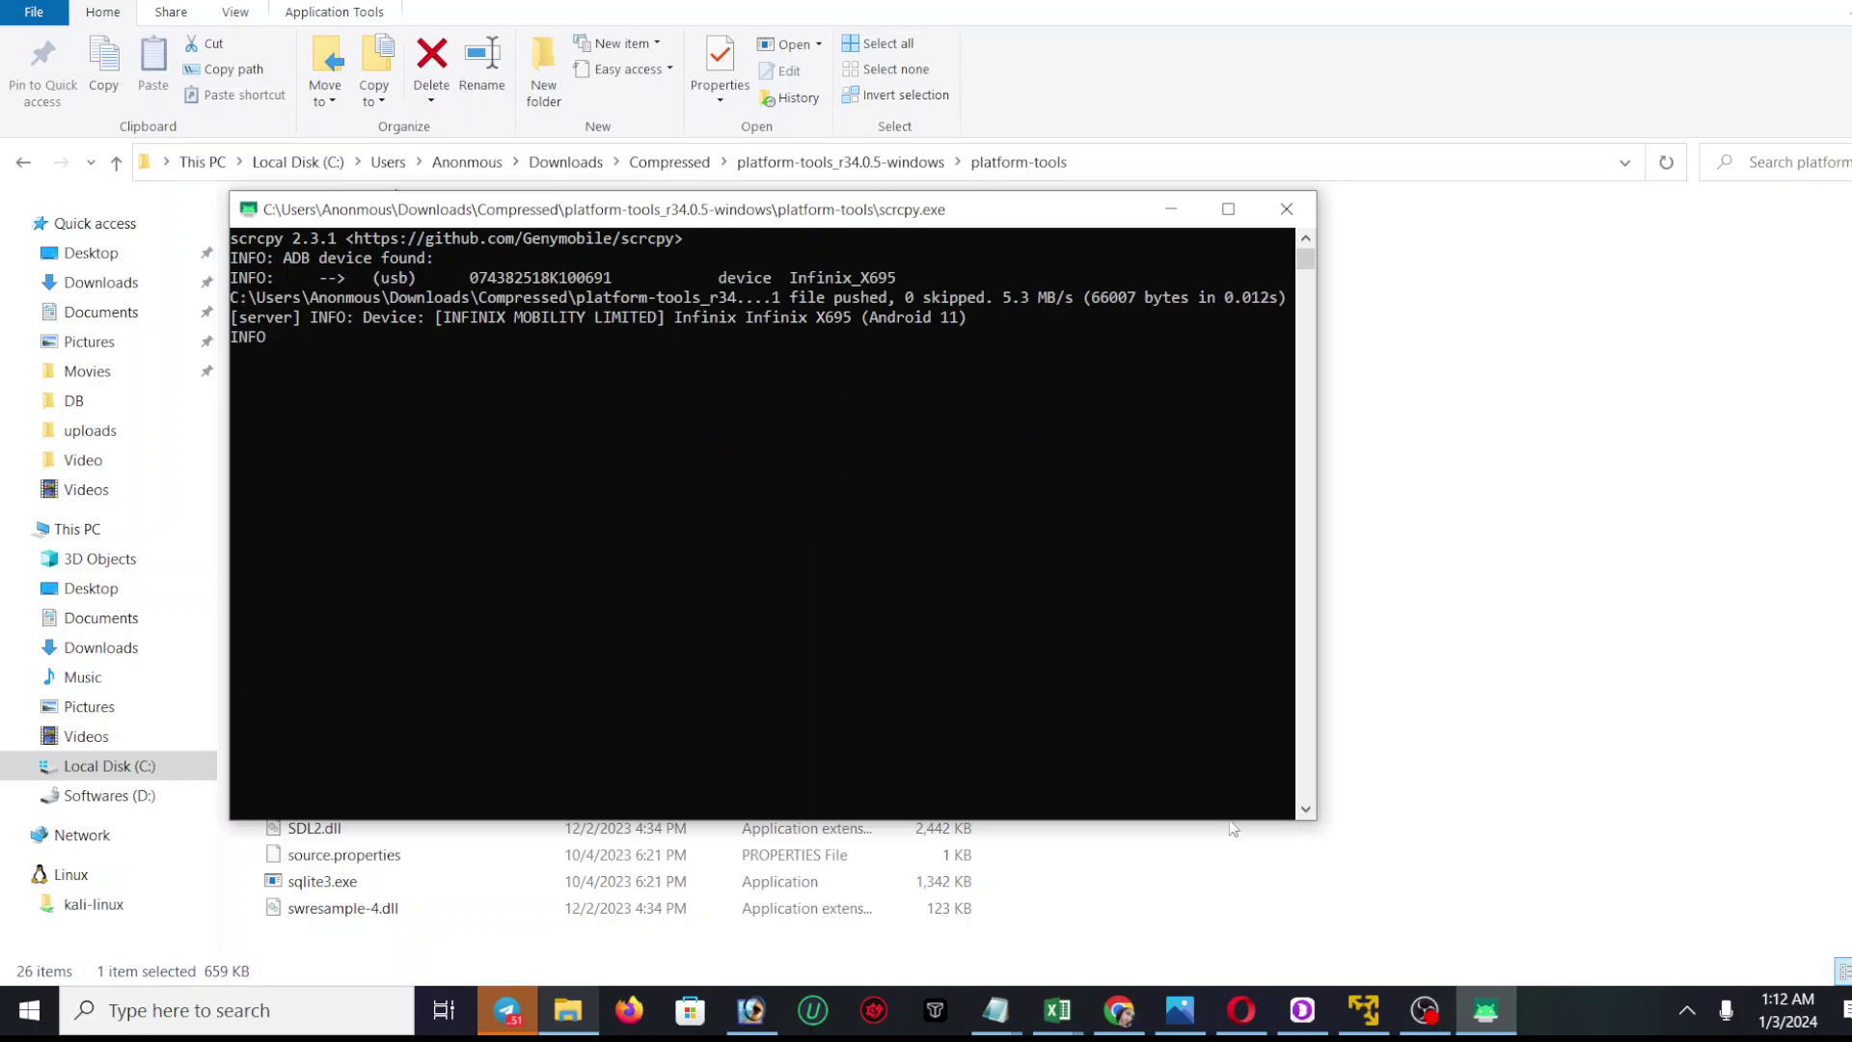
pyautogui.click(1354, 1019)
pyautogui.moveTo(1486, 1012)
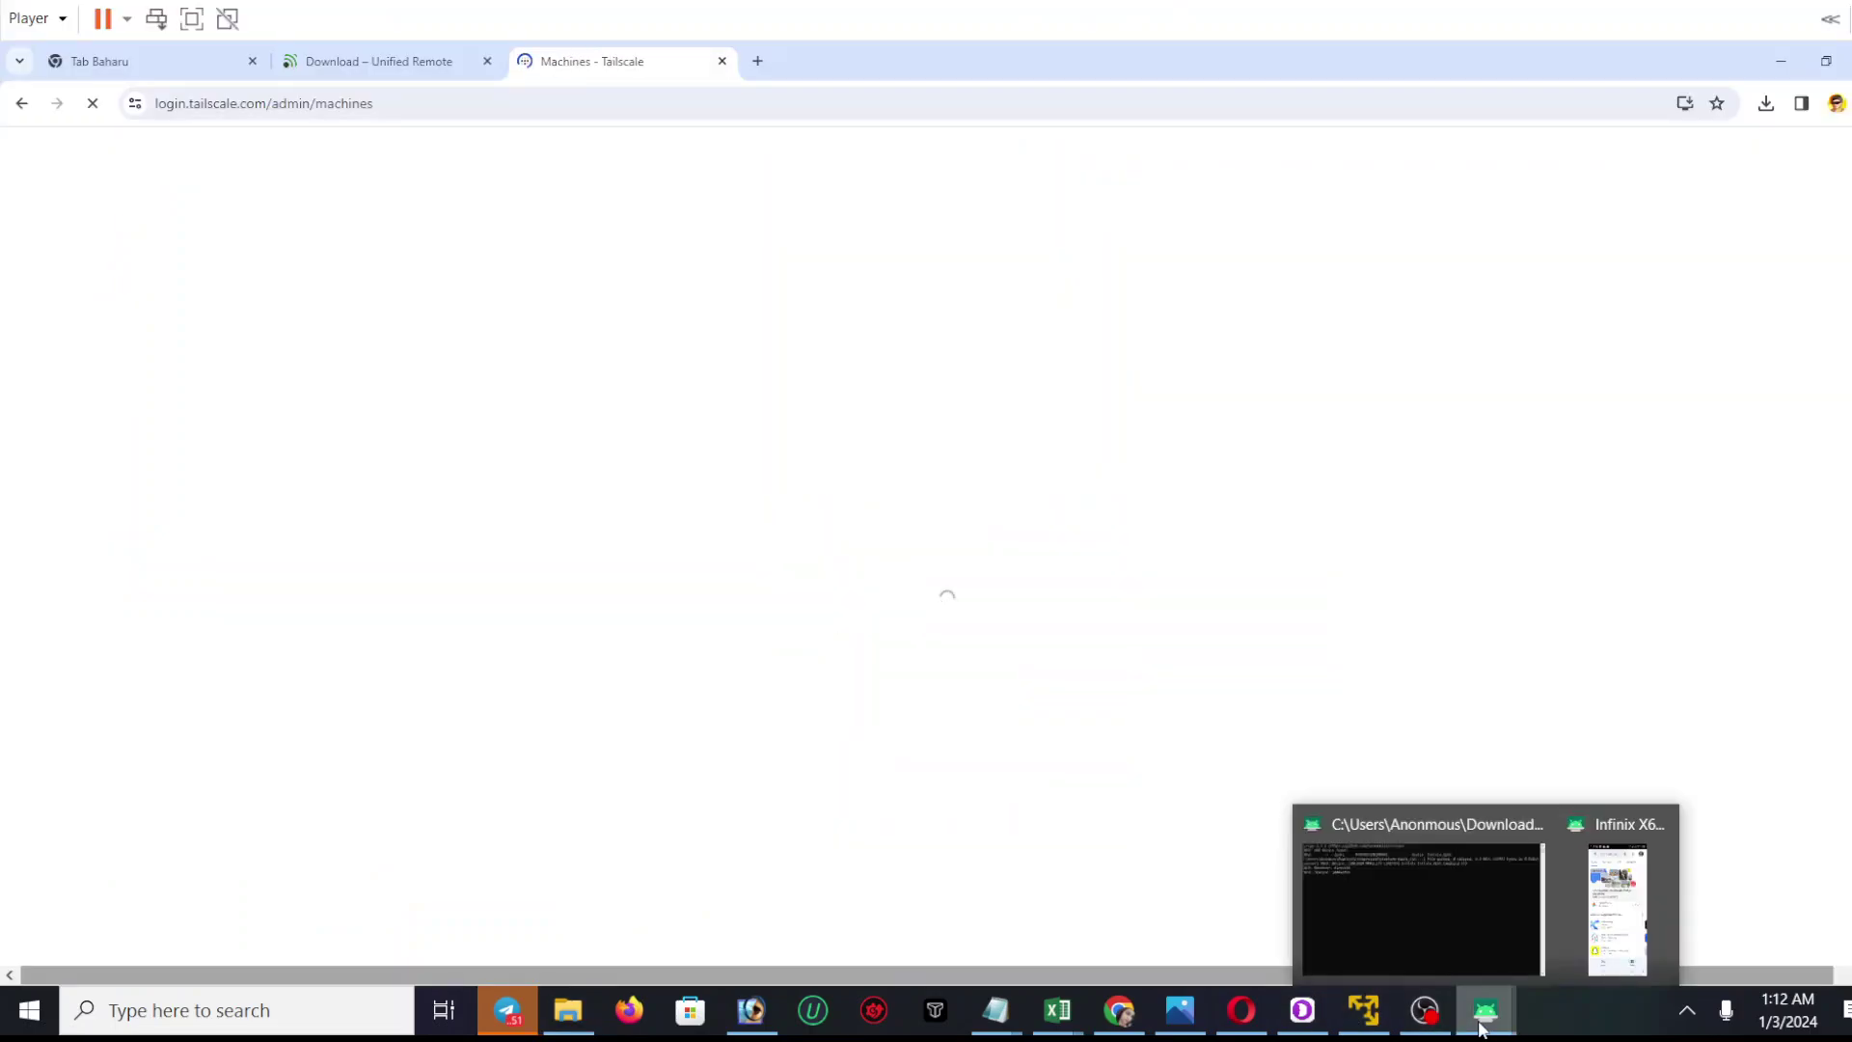
pyautogui.click(1601, 936)
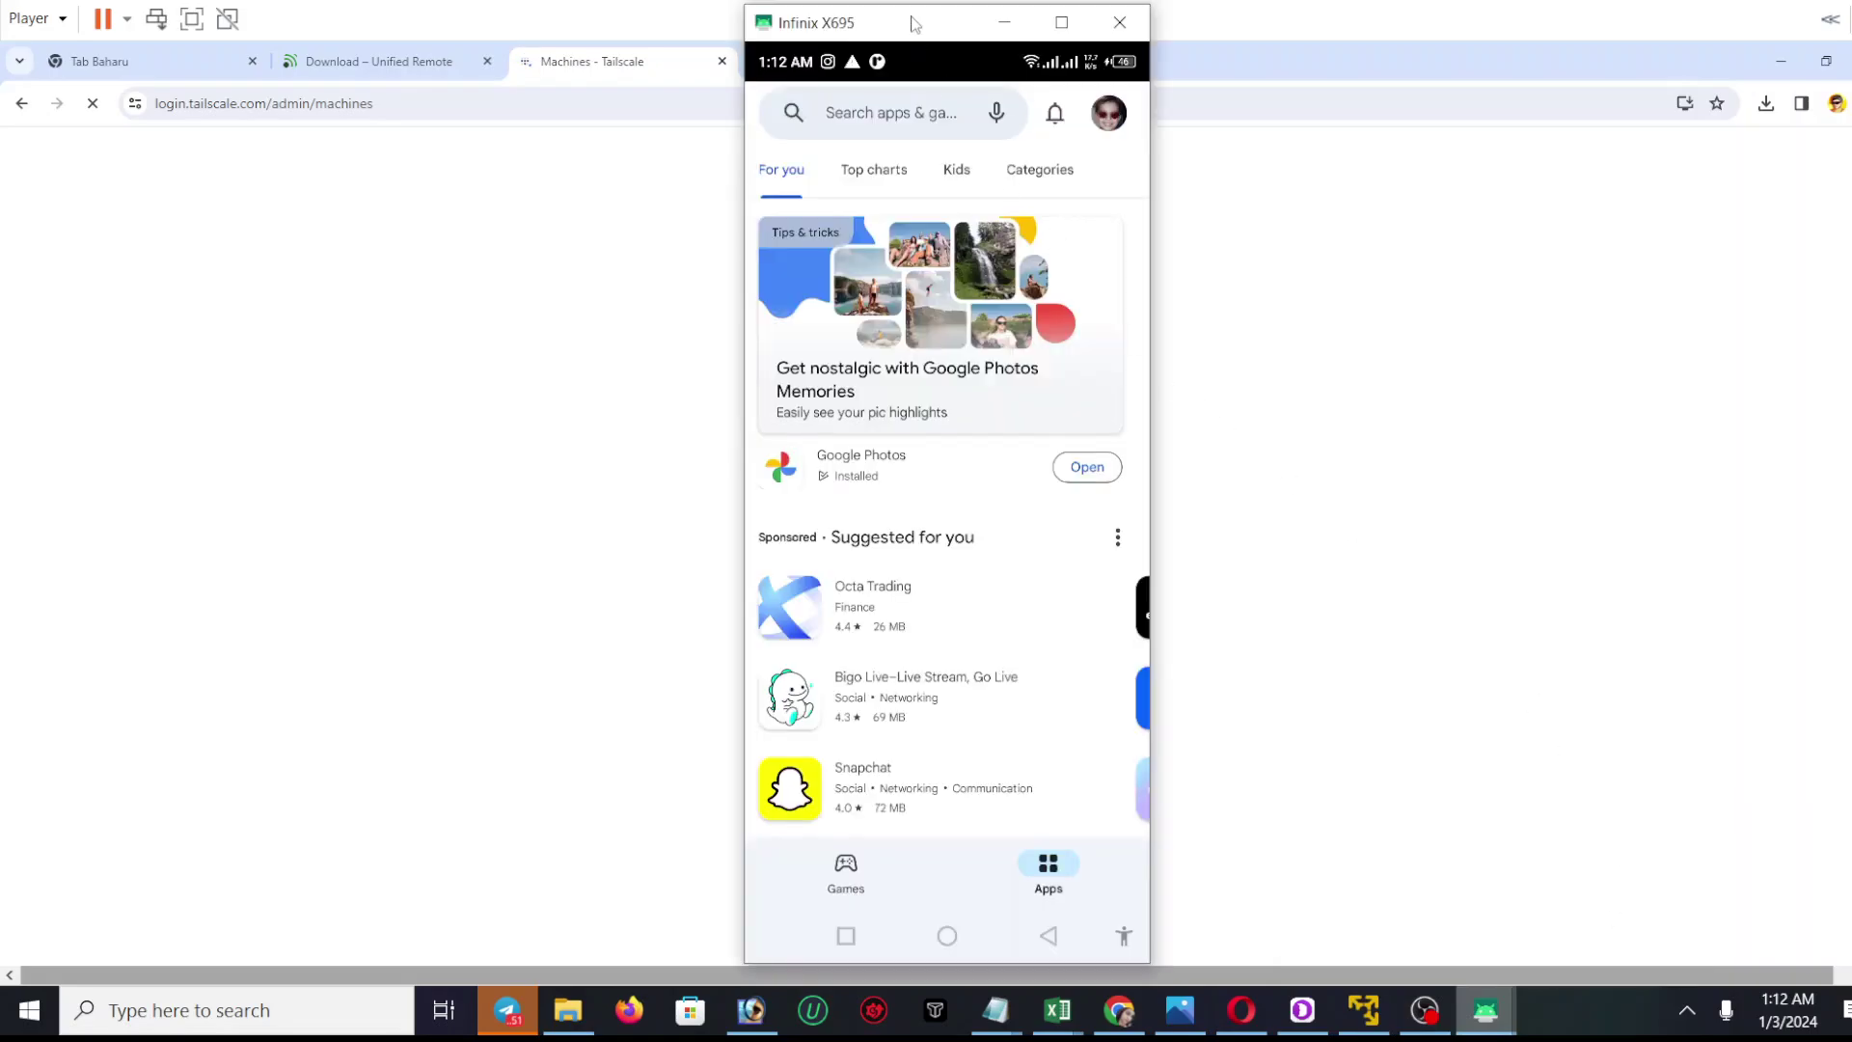
pyautogui.moveTo(914, 18); pyautogui.dragTo(1085, 51)
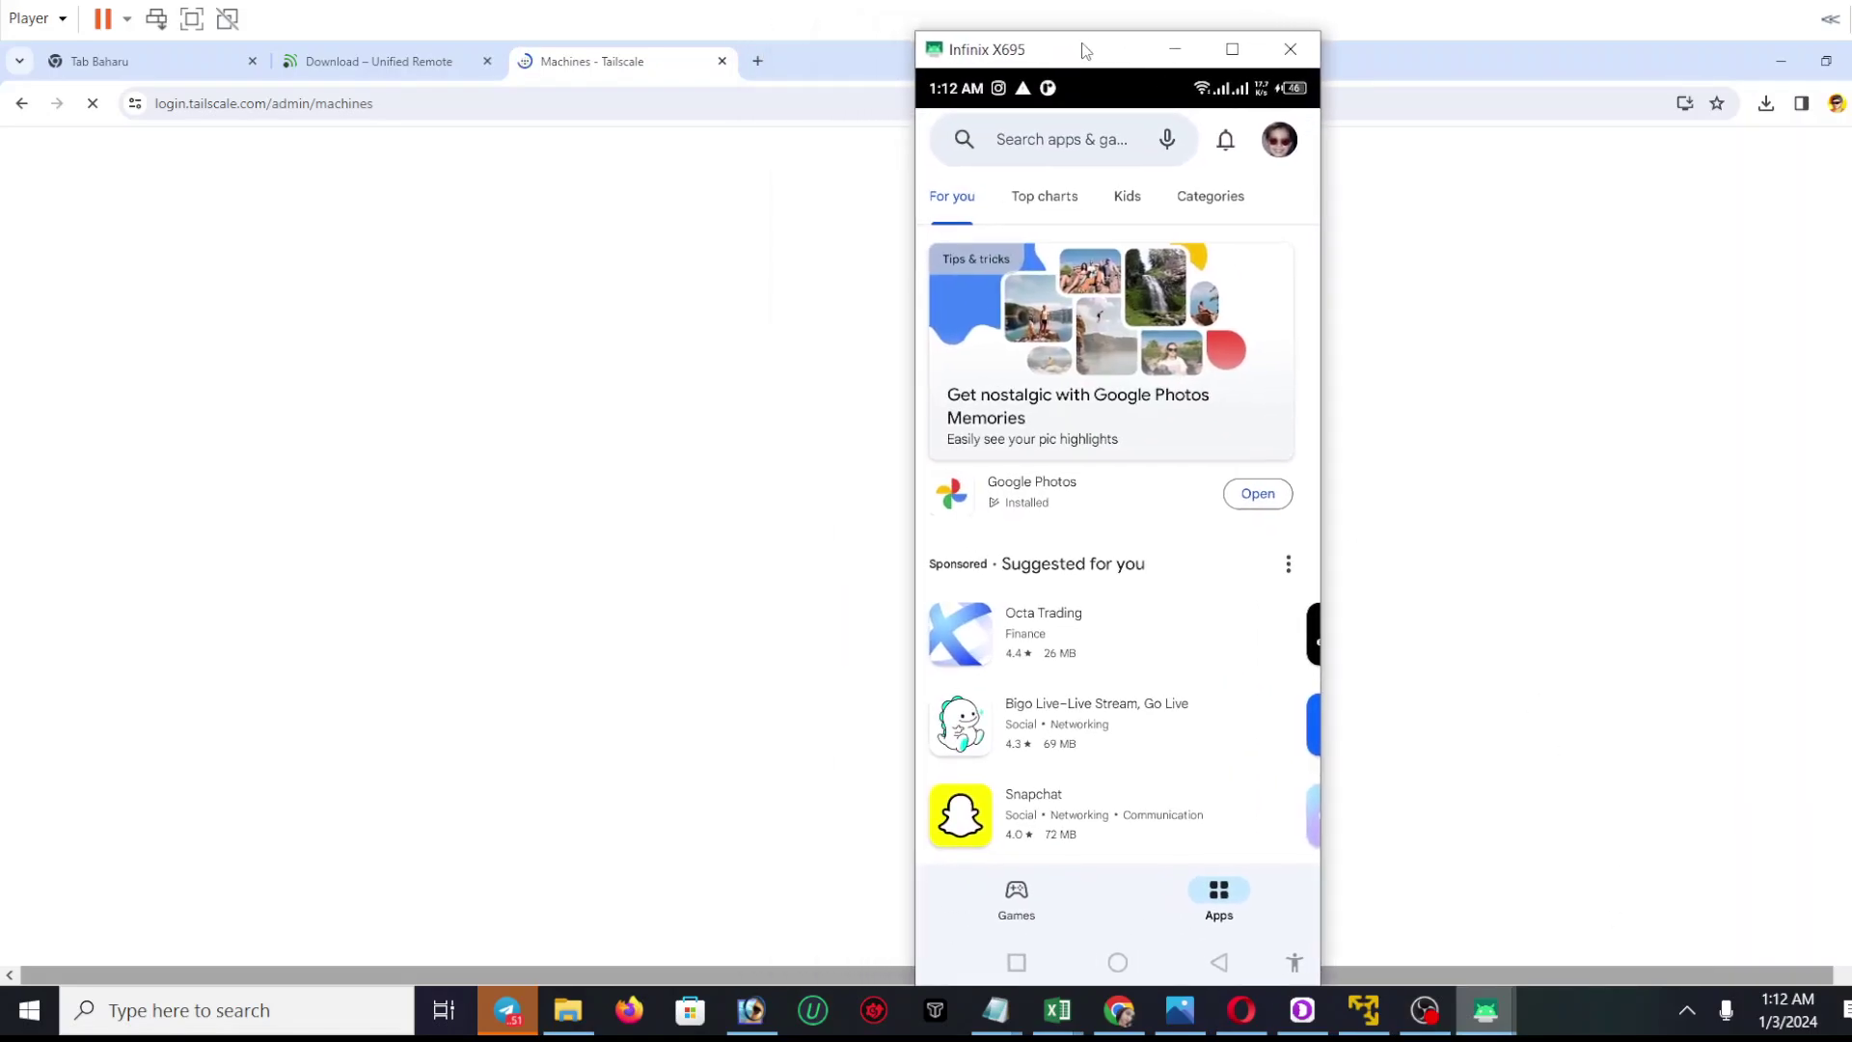
# - Find Tailscale through the recent searches in the phone's Play Store and install it
pyautogui.click(1073, 140)
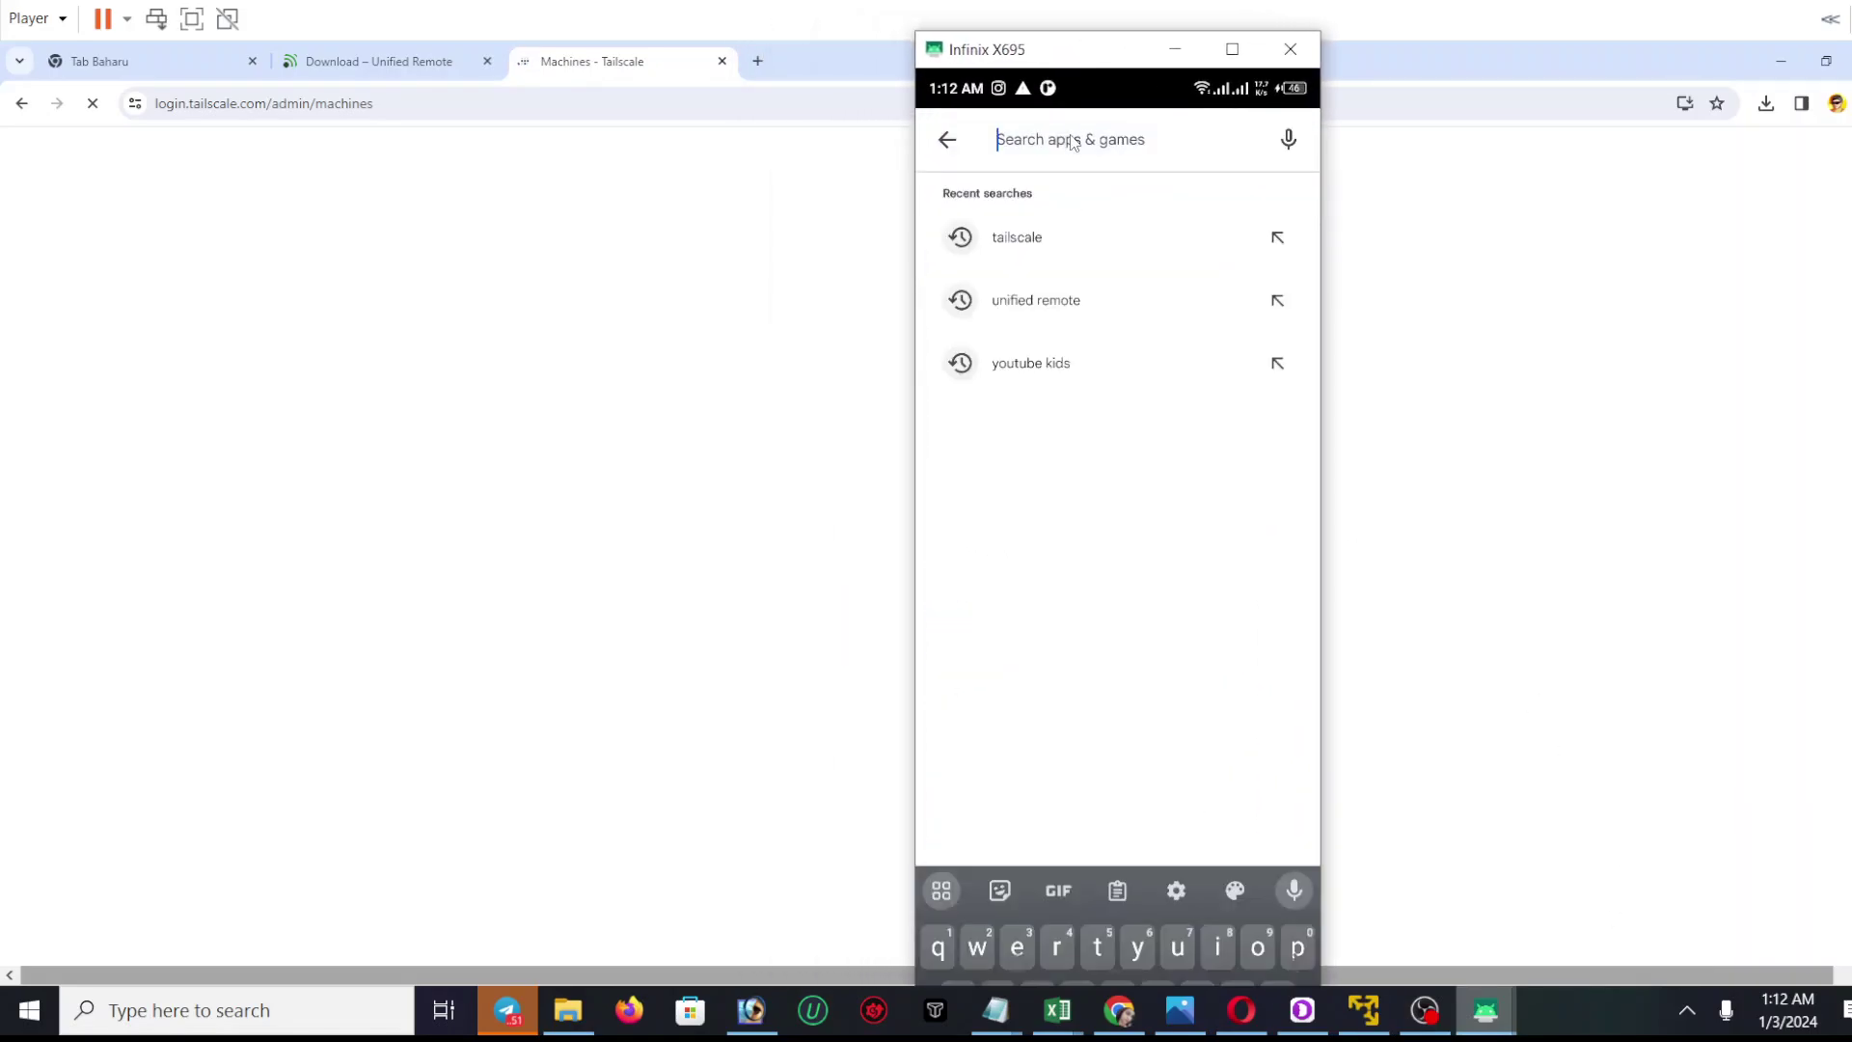
pyautogui.click(1020, 241)
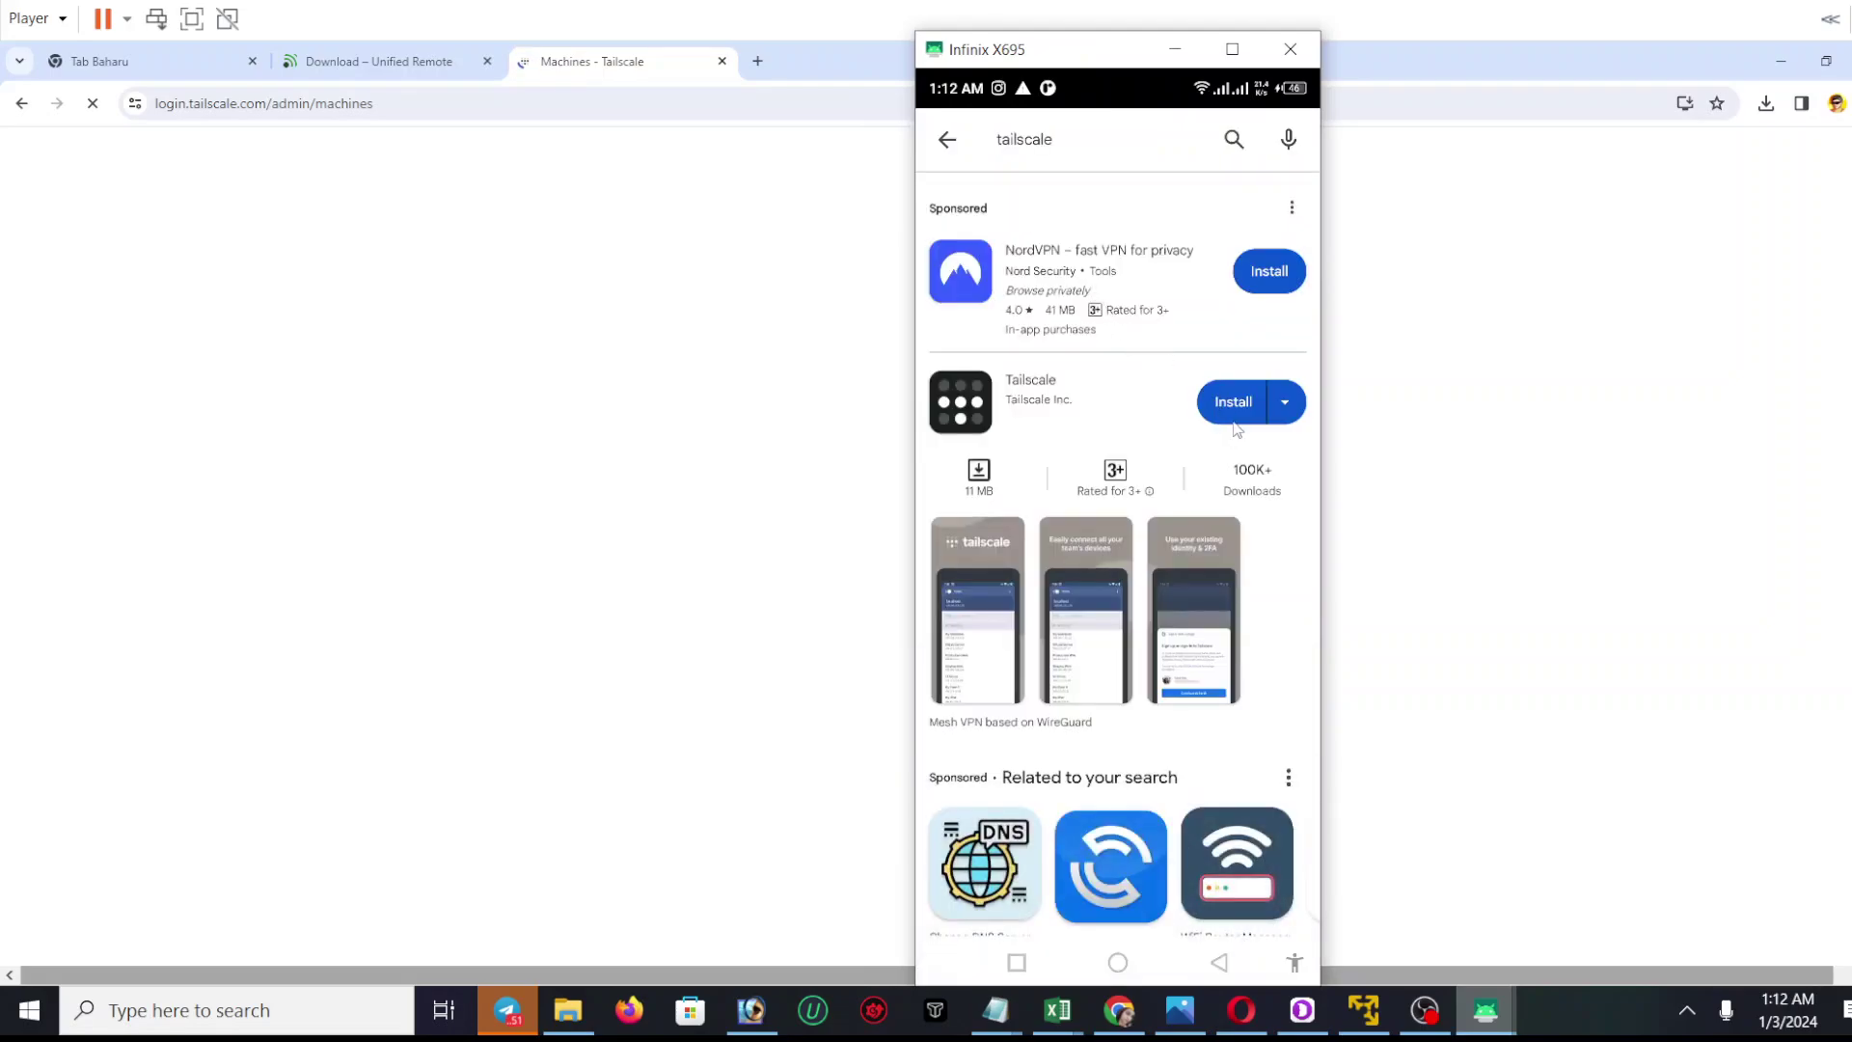
pyautogui.click(1230, 403)
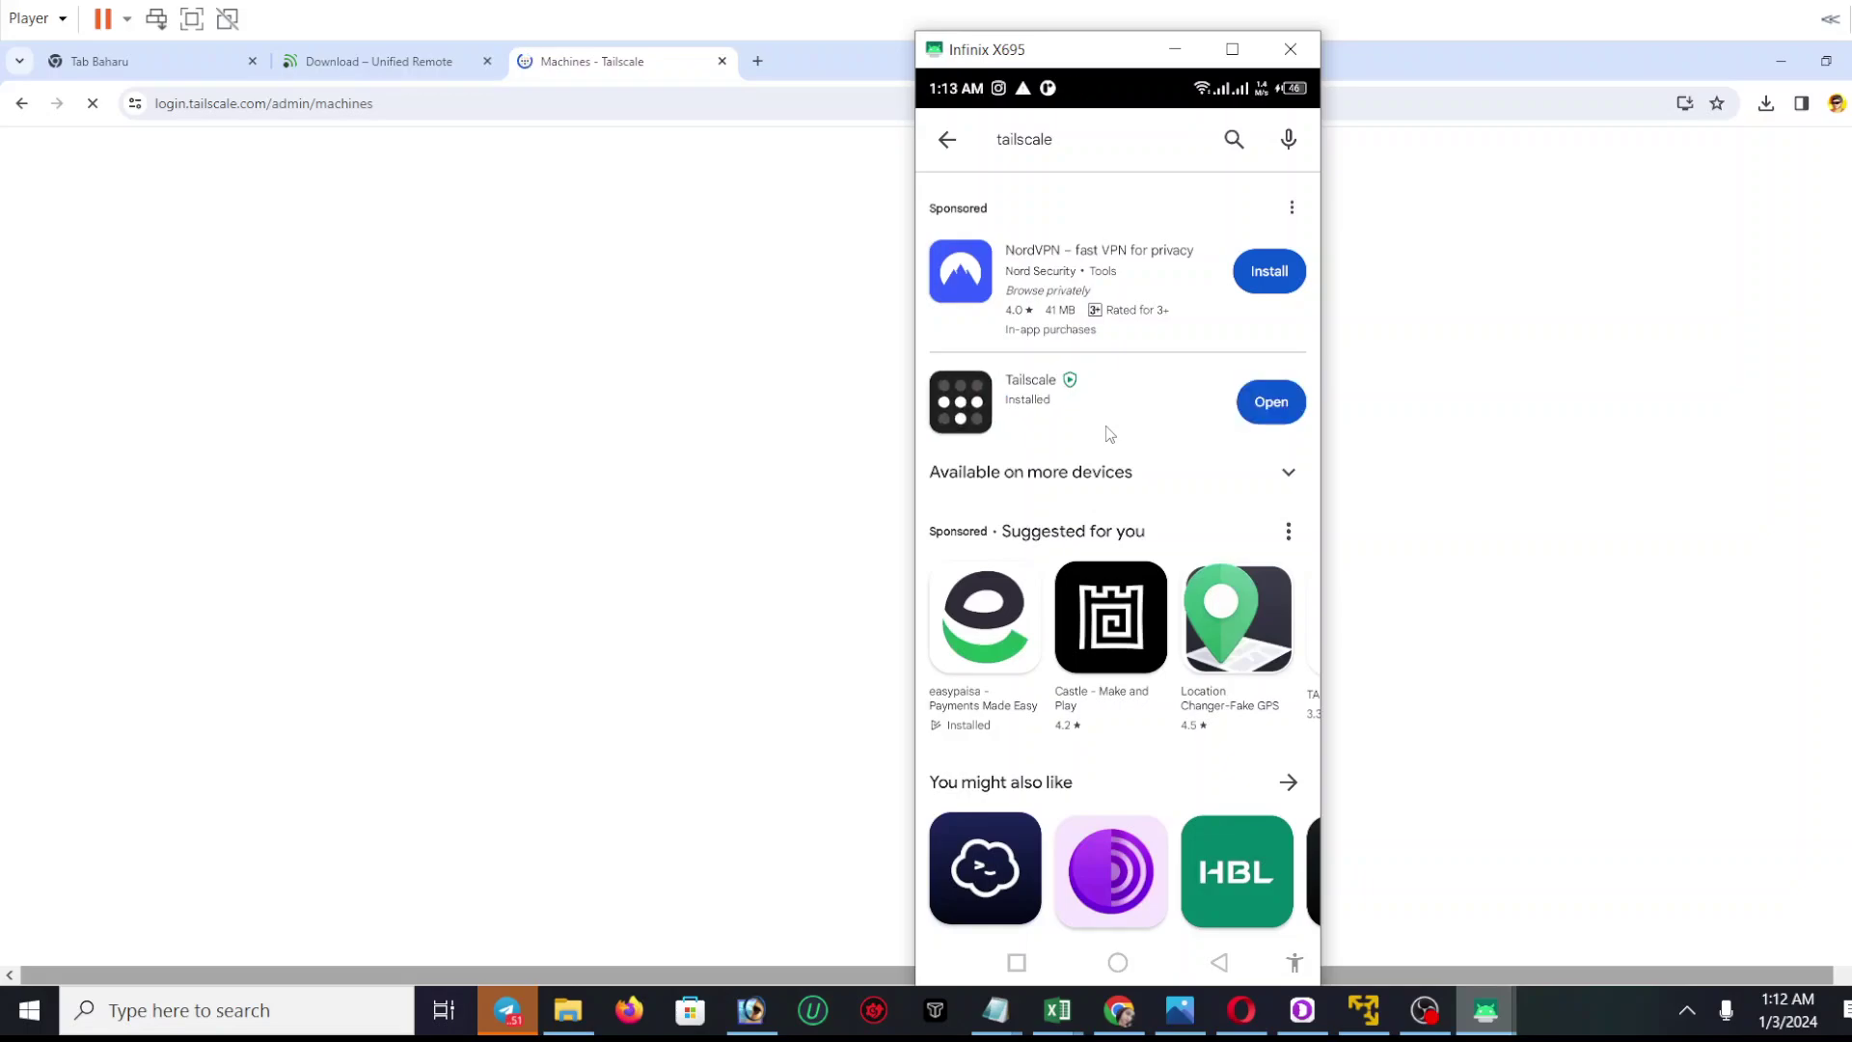
# - Open Tailscale on the phone, sign in with the same Google account as on the PC, and accept the VPN connection request
pyautogui.click(1258, 405)
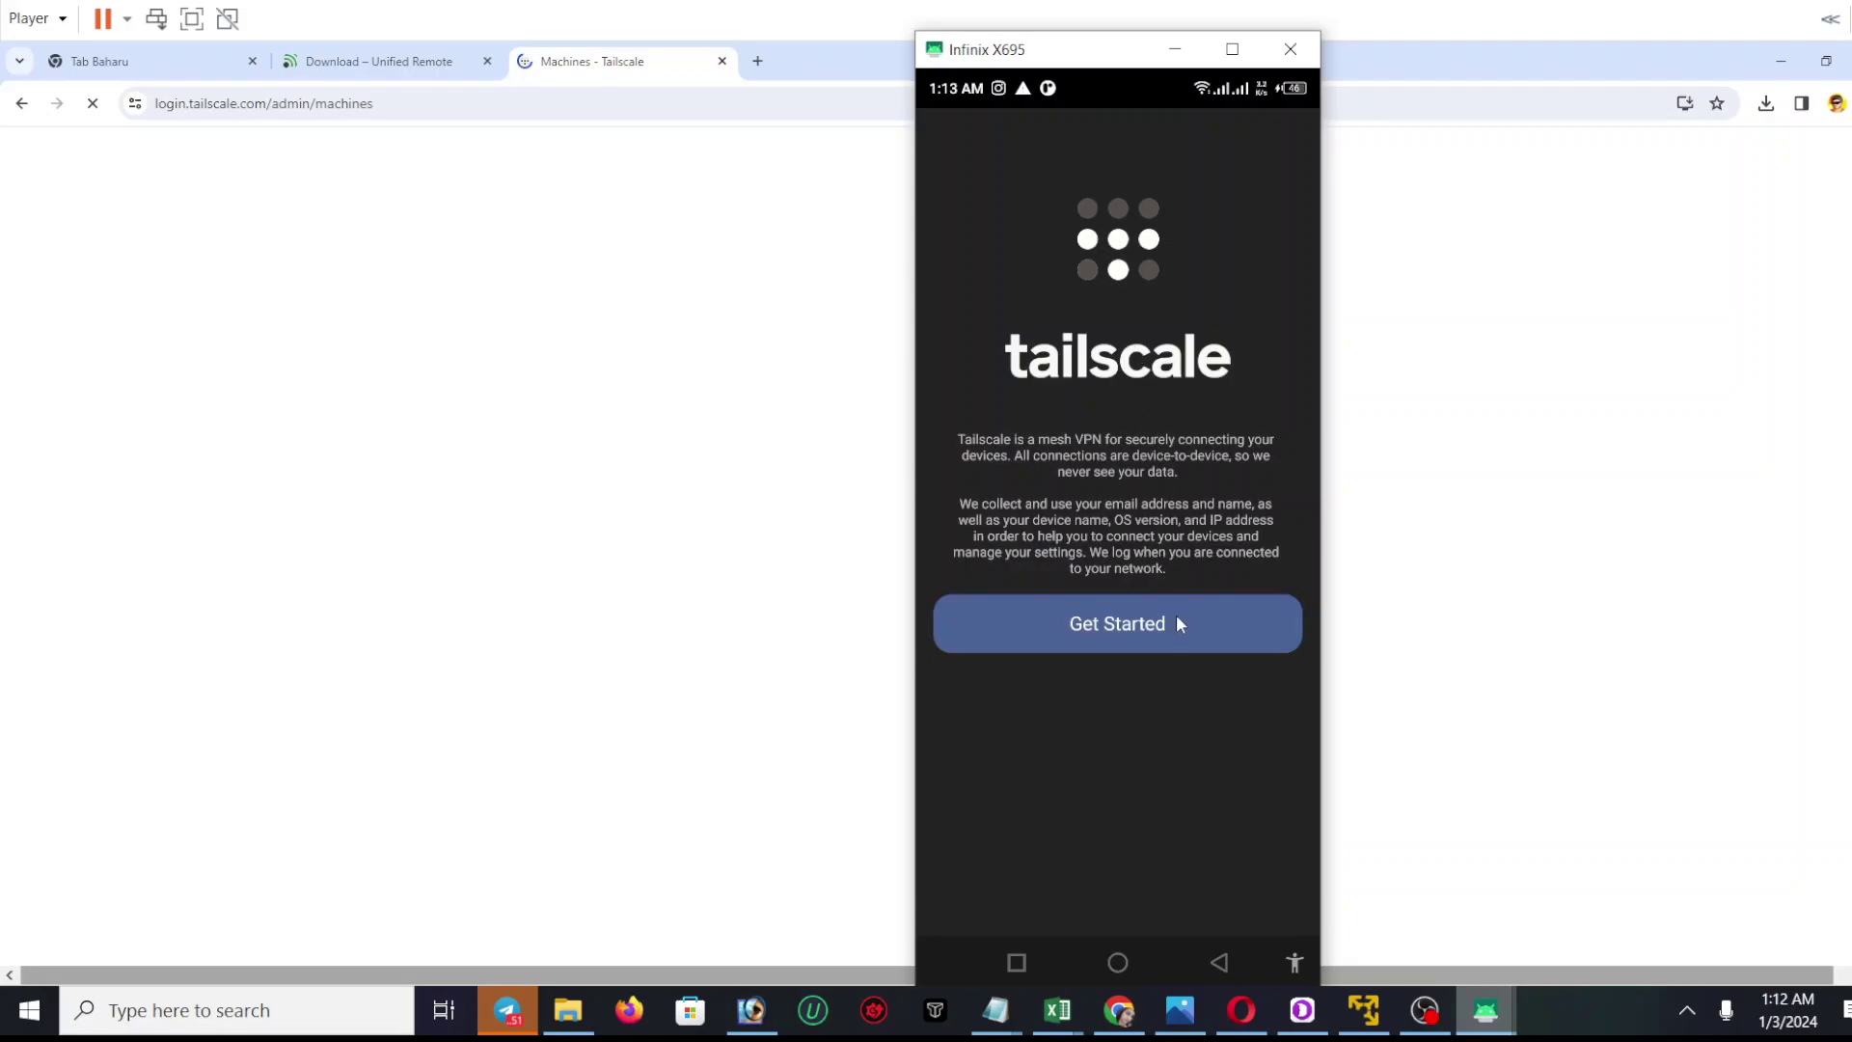
pyautogui.click(1177, 617)
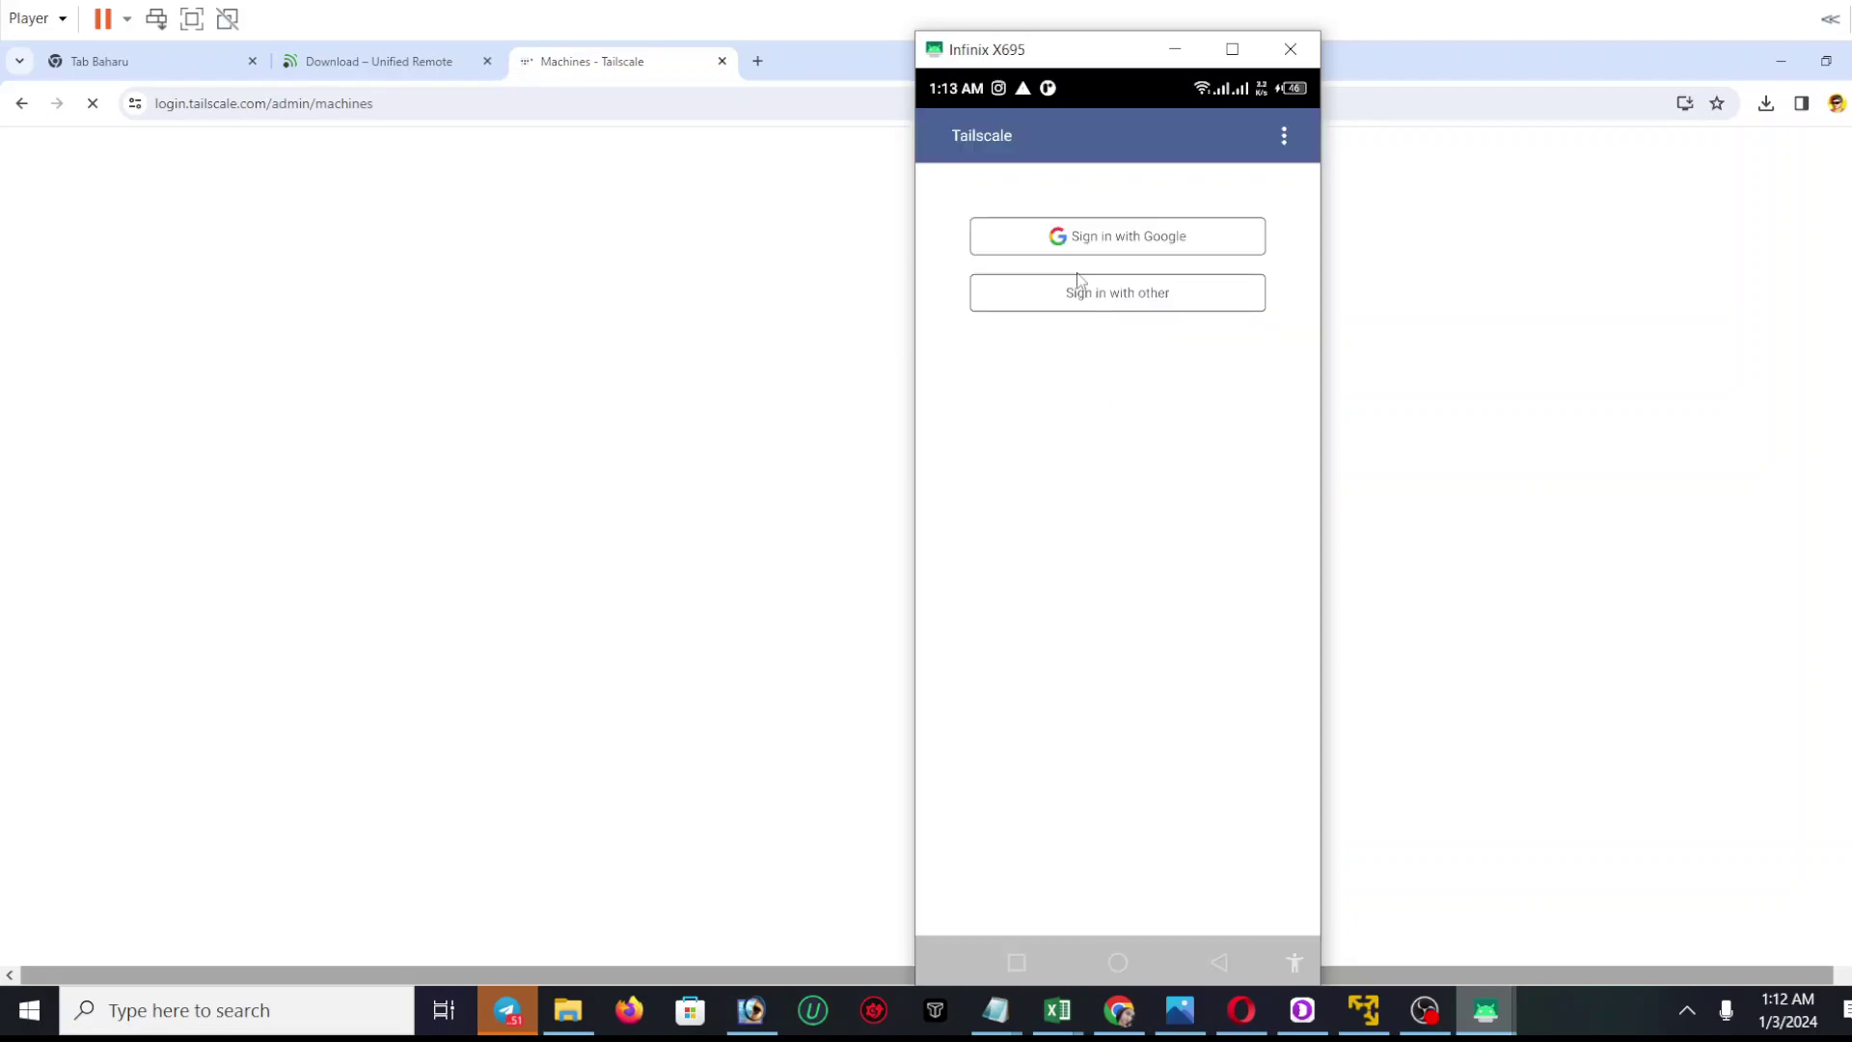
pyautogui.click(1087, 244)
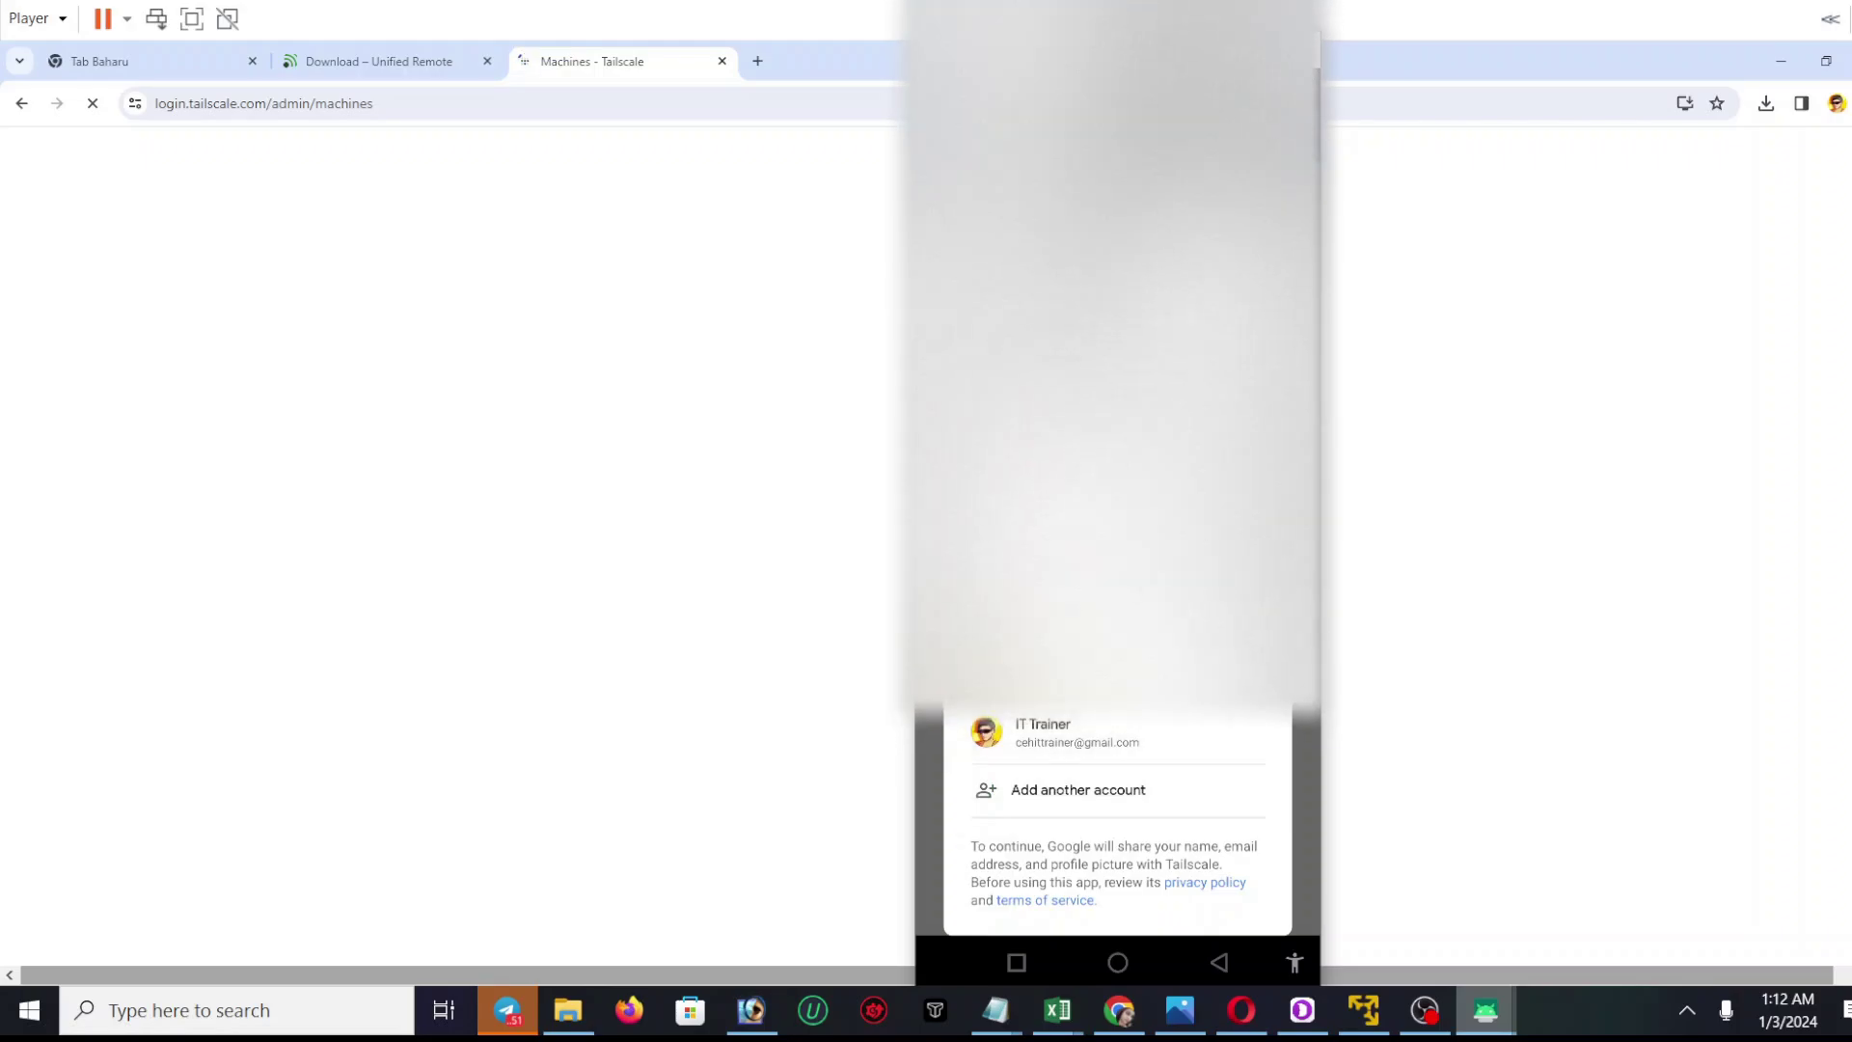
pyautogui.click(1085, 738)
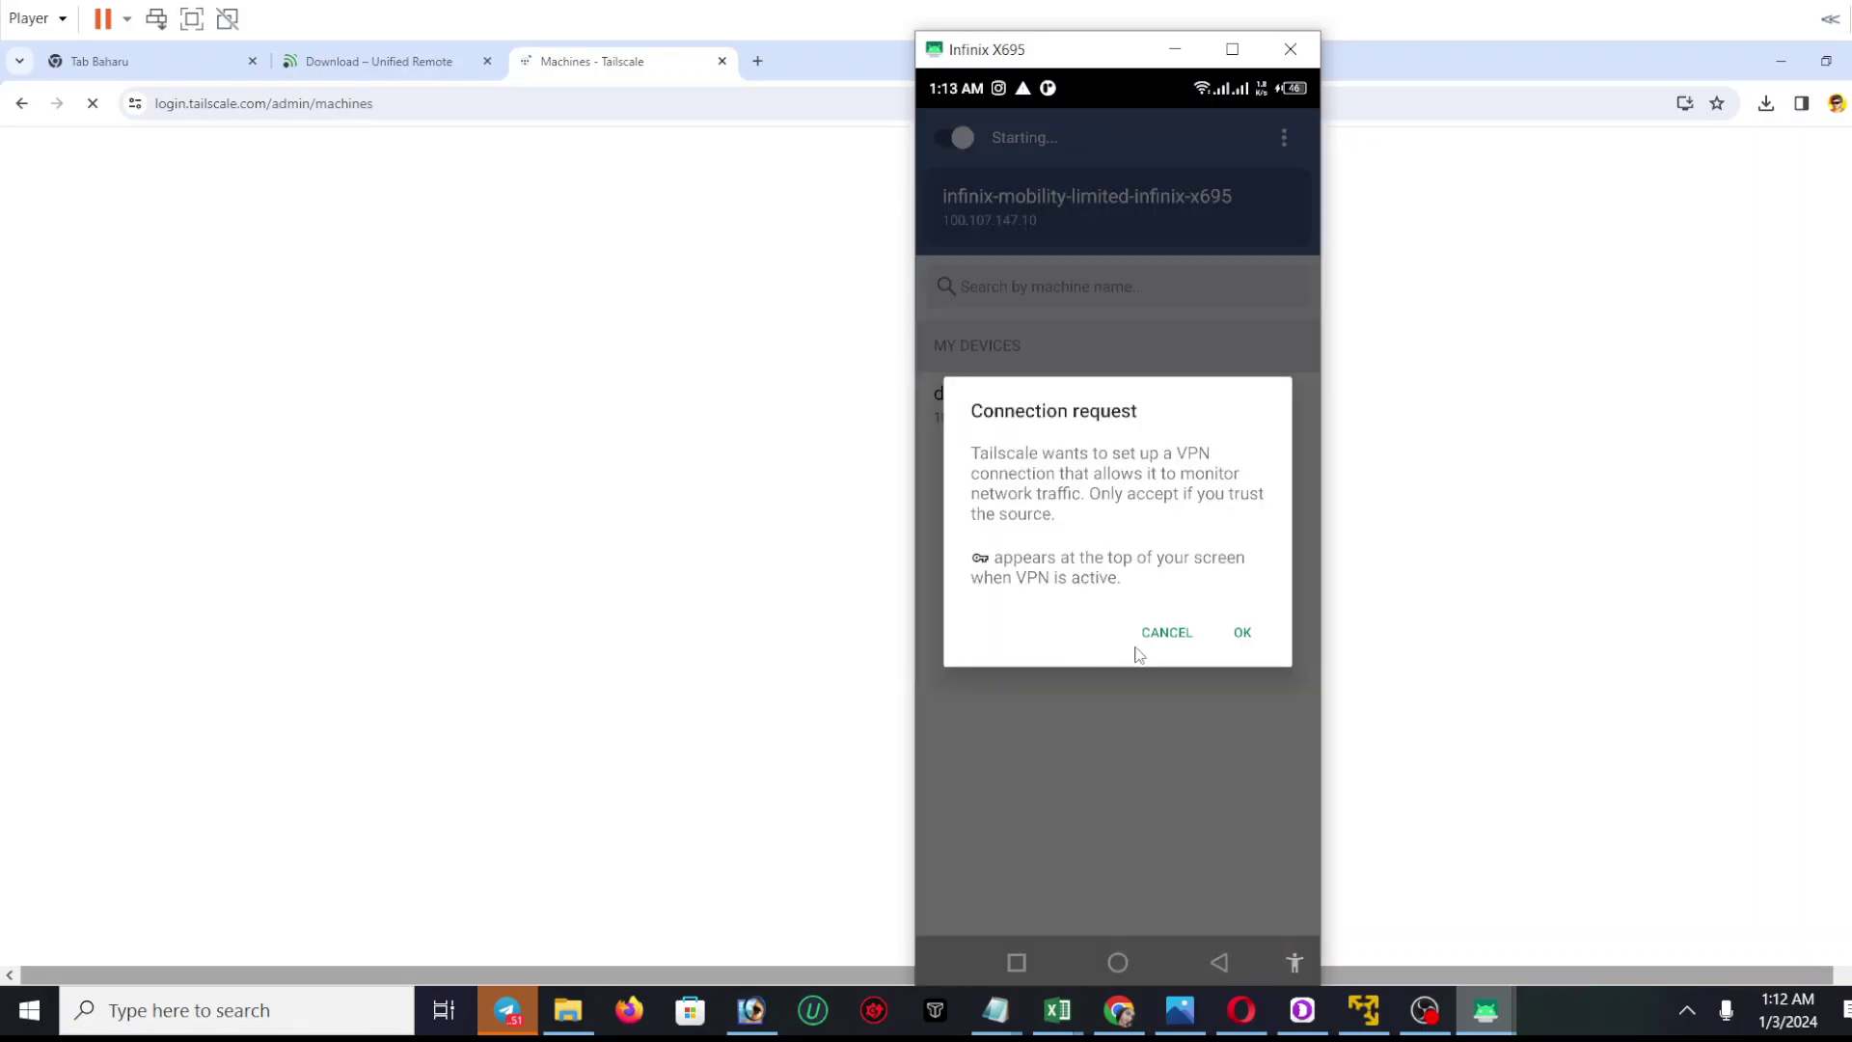
pyautogui.click(1241, 635)
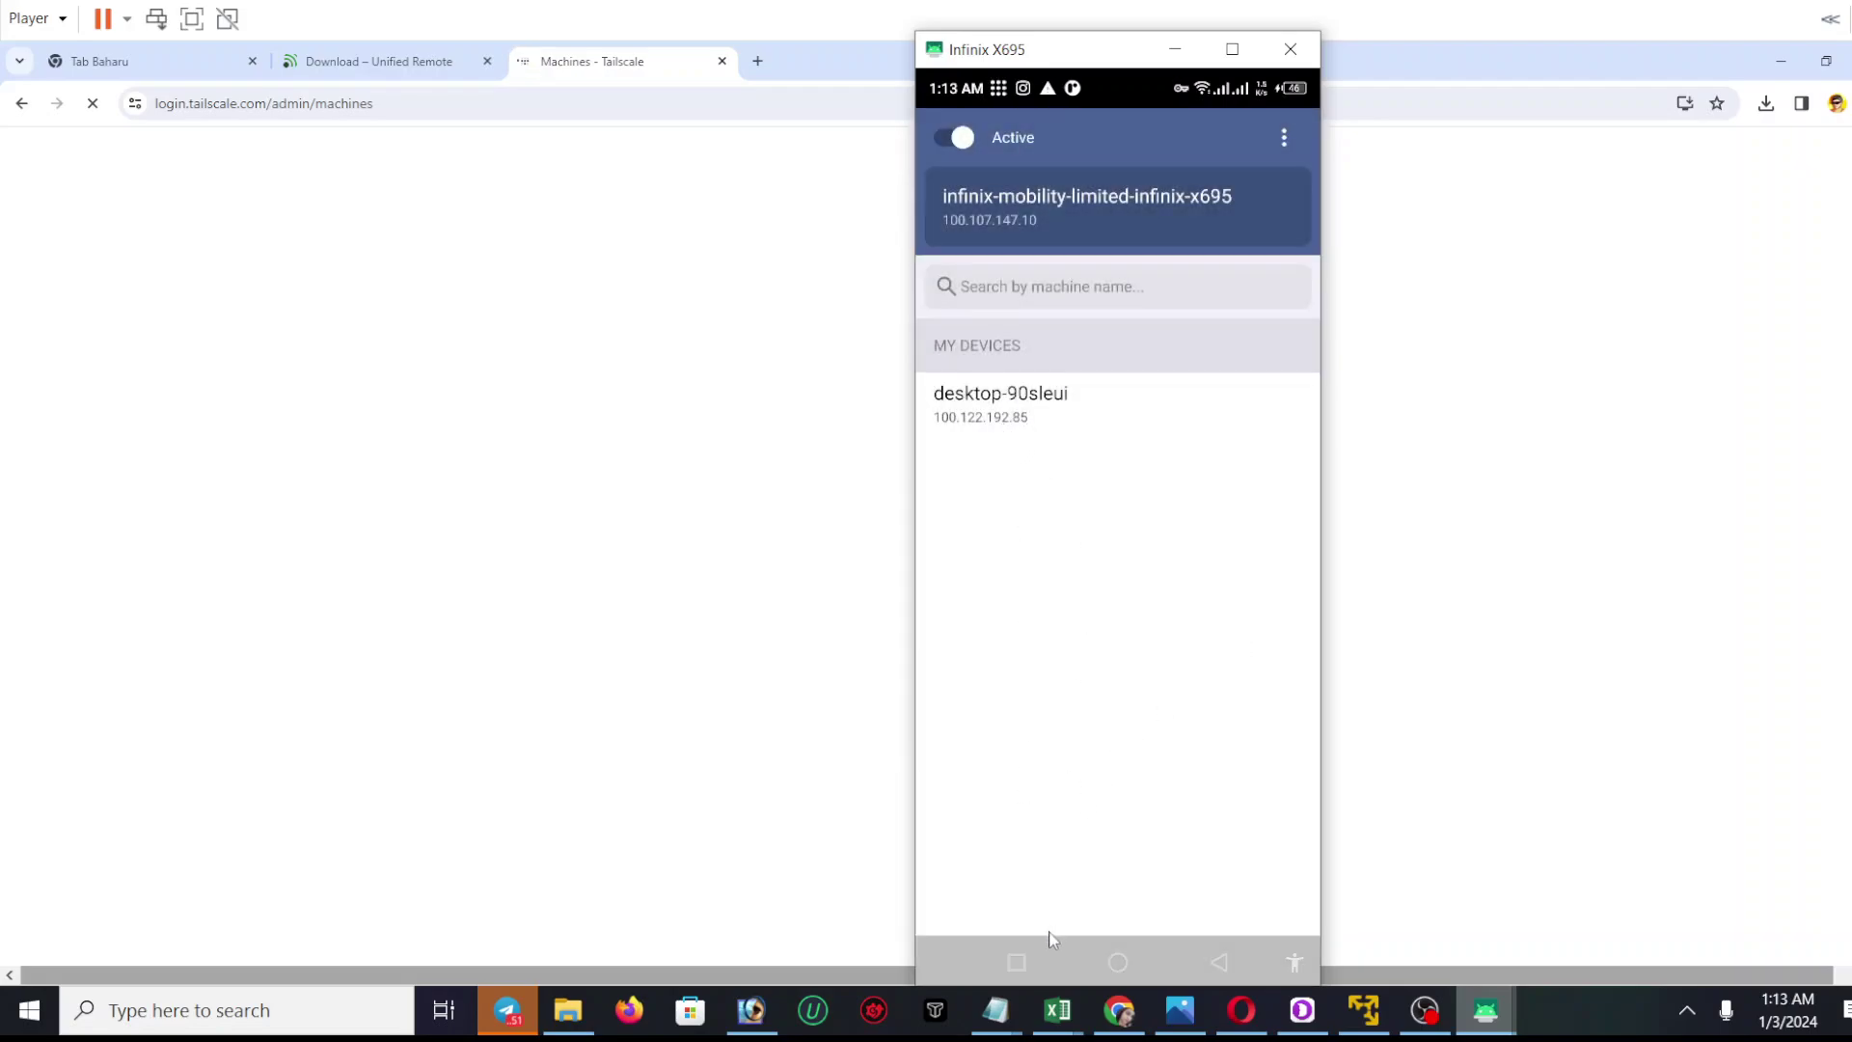
# - Return to the phone's Play Store, replace the tailscale search with unified remote, and install the Unified Remote app
pyautogui.click(1023, 957)
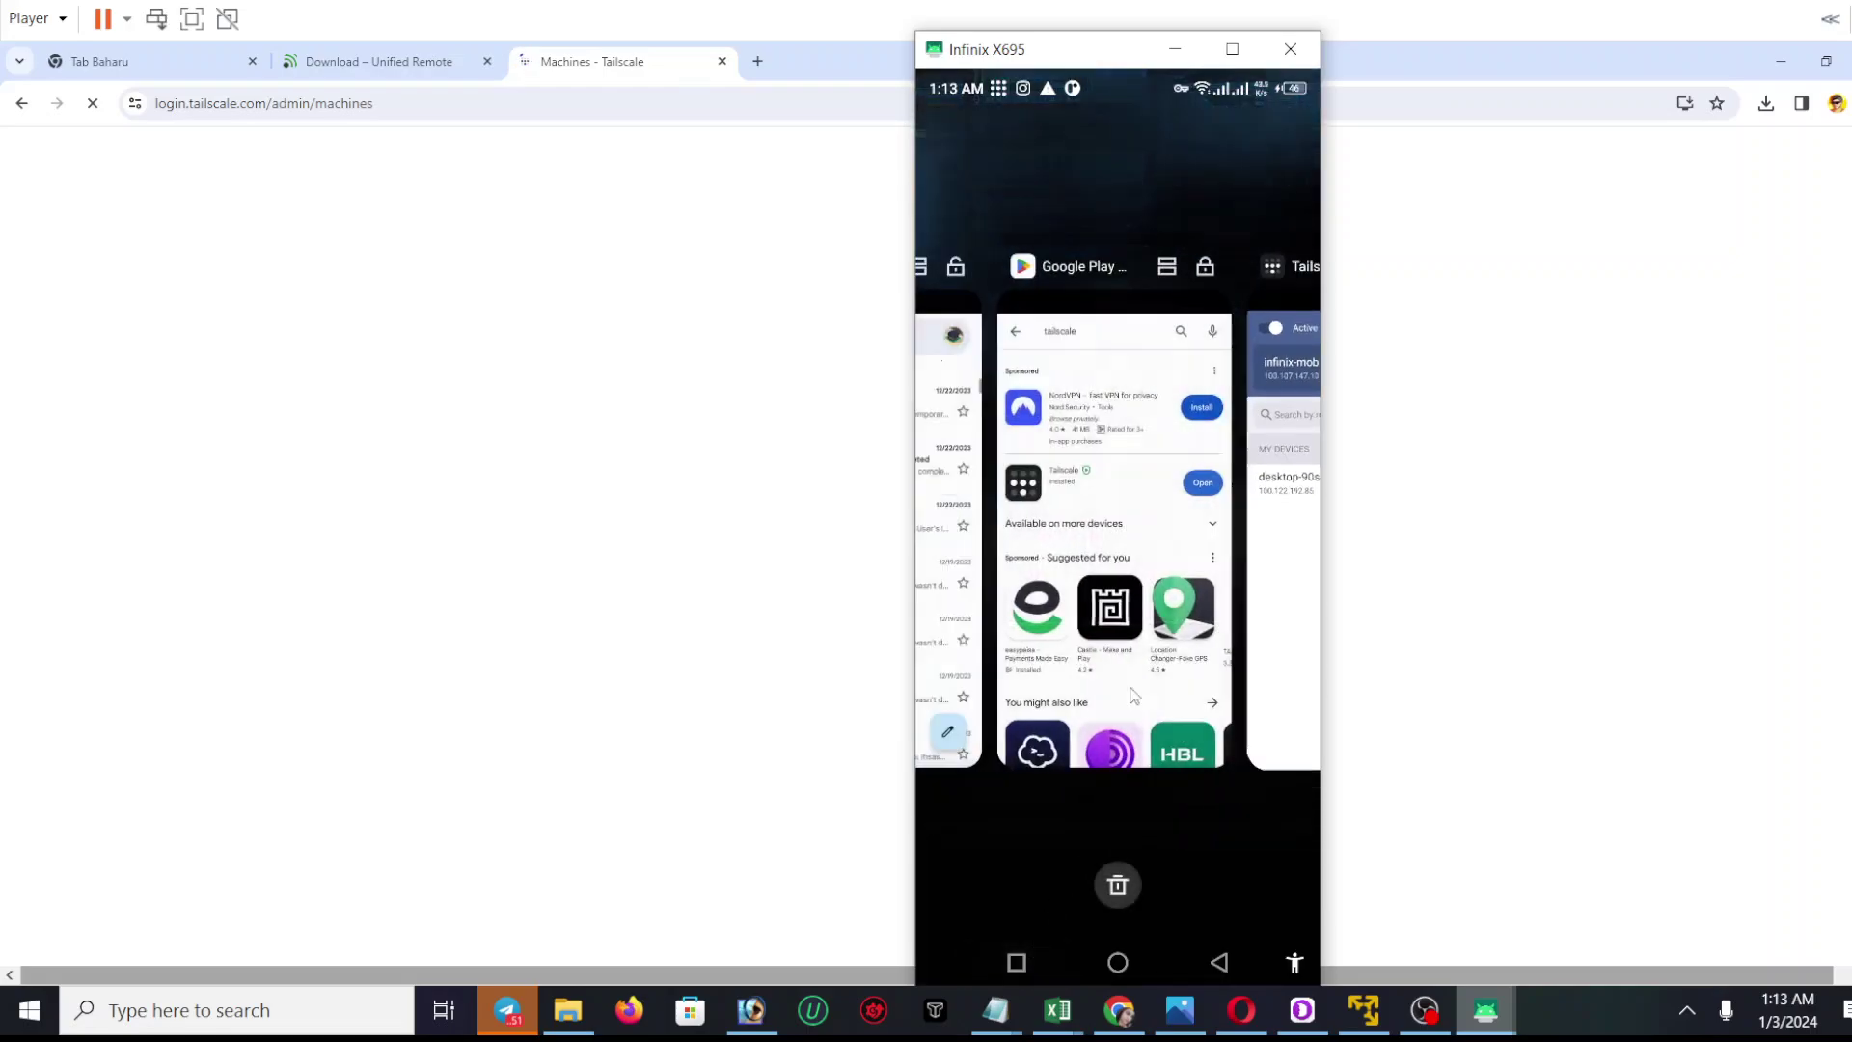
pyautogui.click(1132, 580)
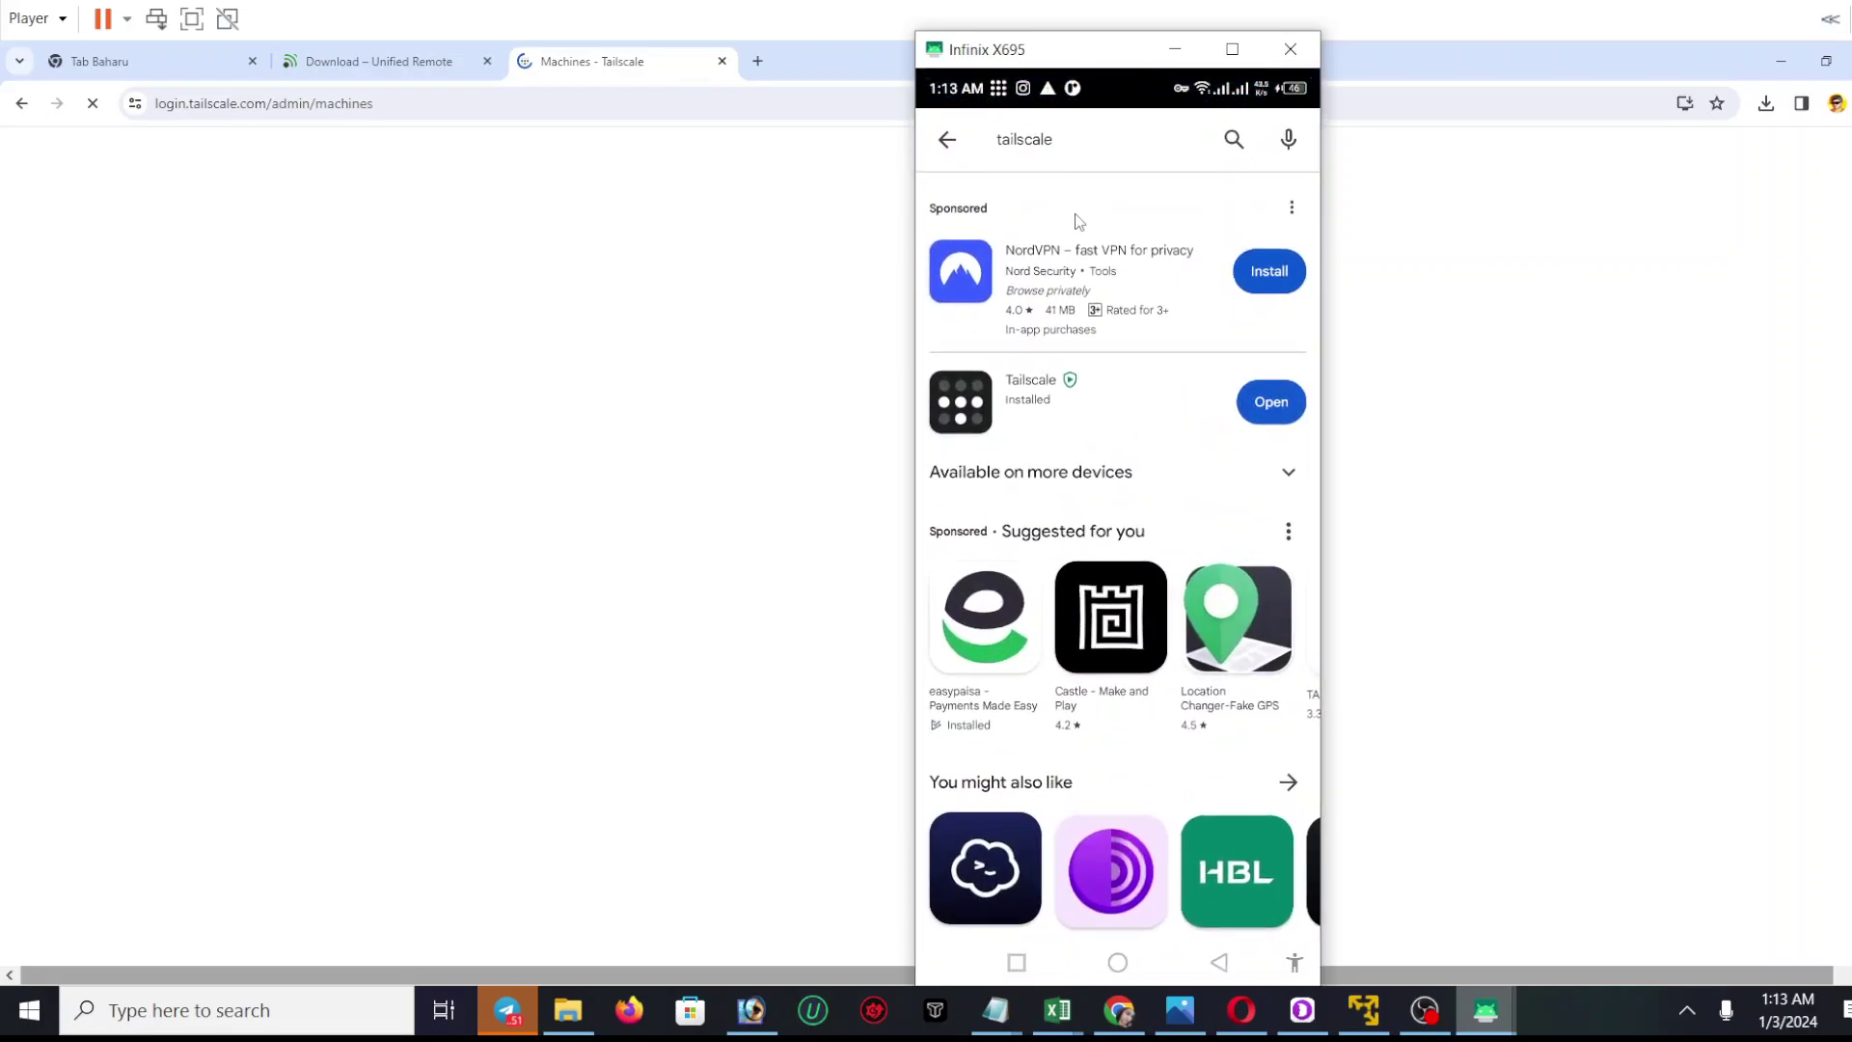
pyautogui.click(1078, 151)
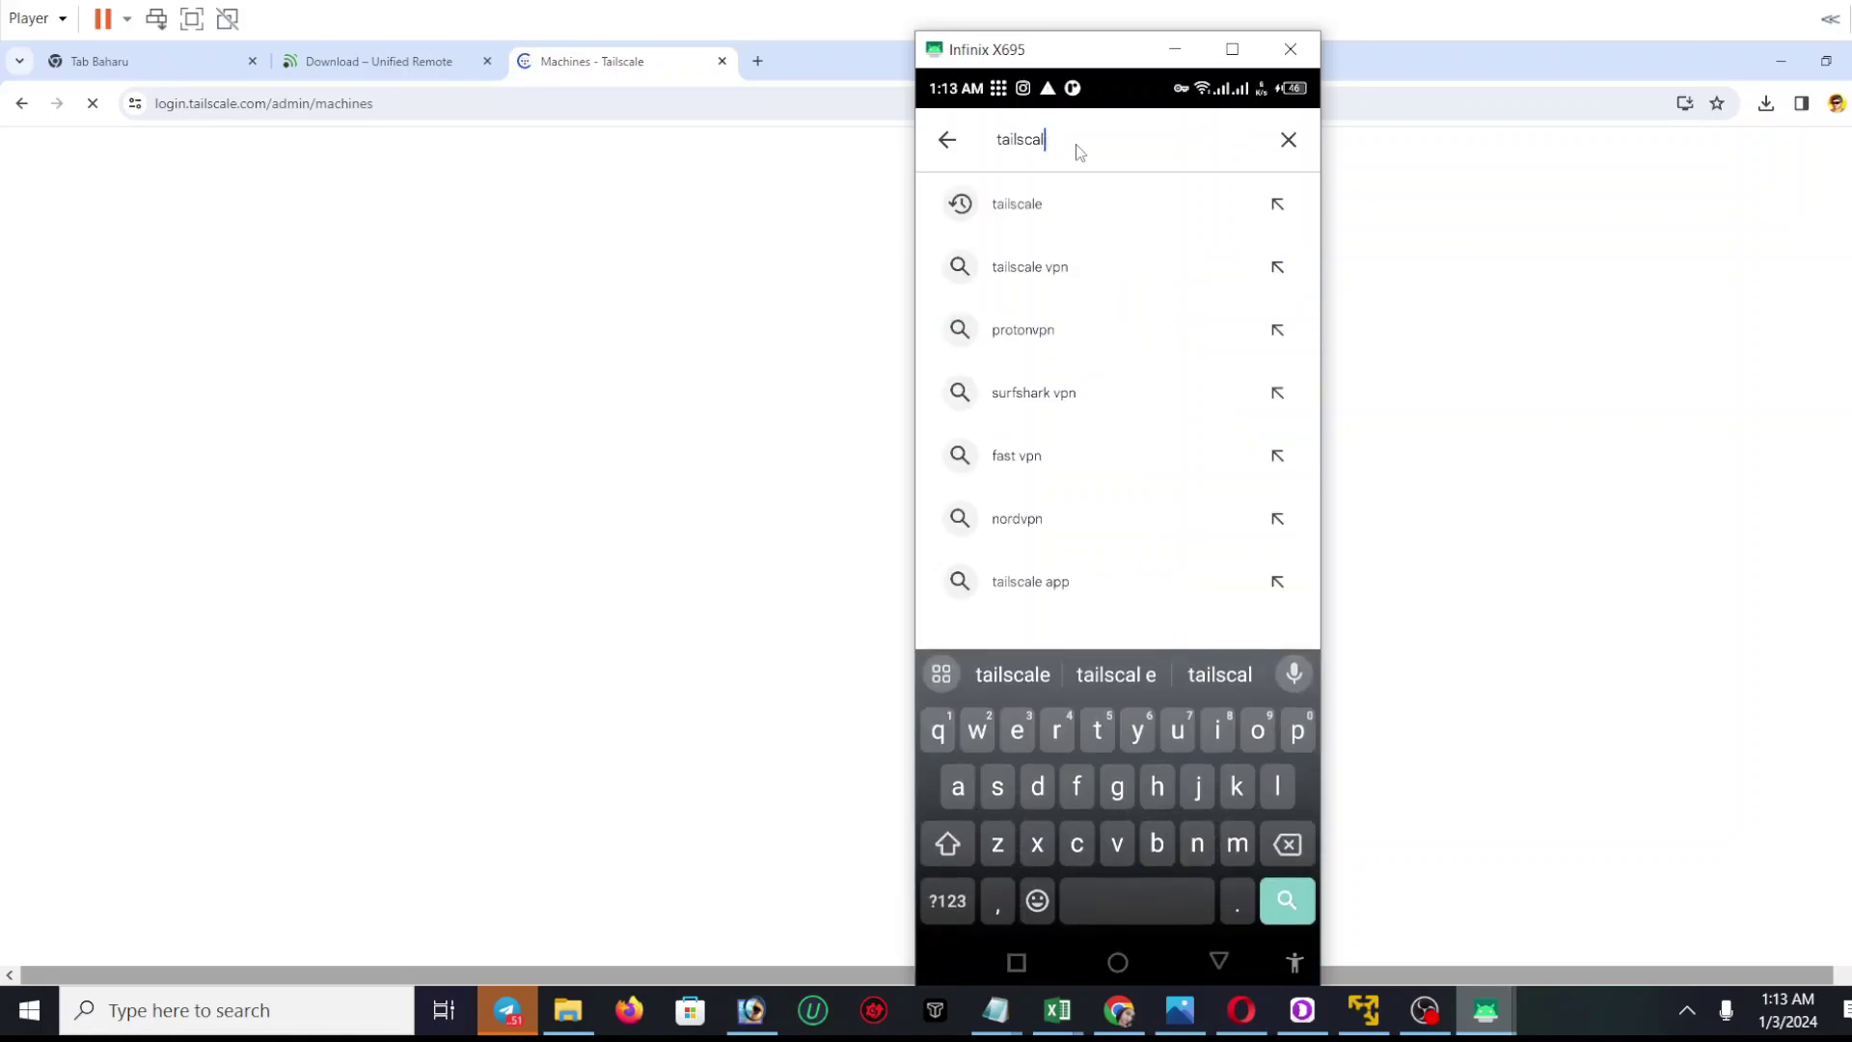
pyautogui.press('BackSpace')
pyautogui.press('BackSpace')
pyautogui.press('BackSpace')
pyautogui.press('BackSpace')
pyautogui.press('BackSpace')
pyautogui.press('BackSpace')
pyautogui.press('BackSpace')
pyautogui.press('BackSpace')
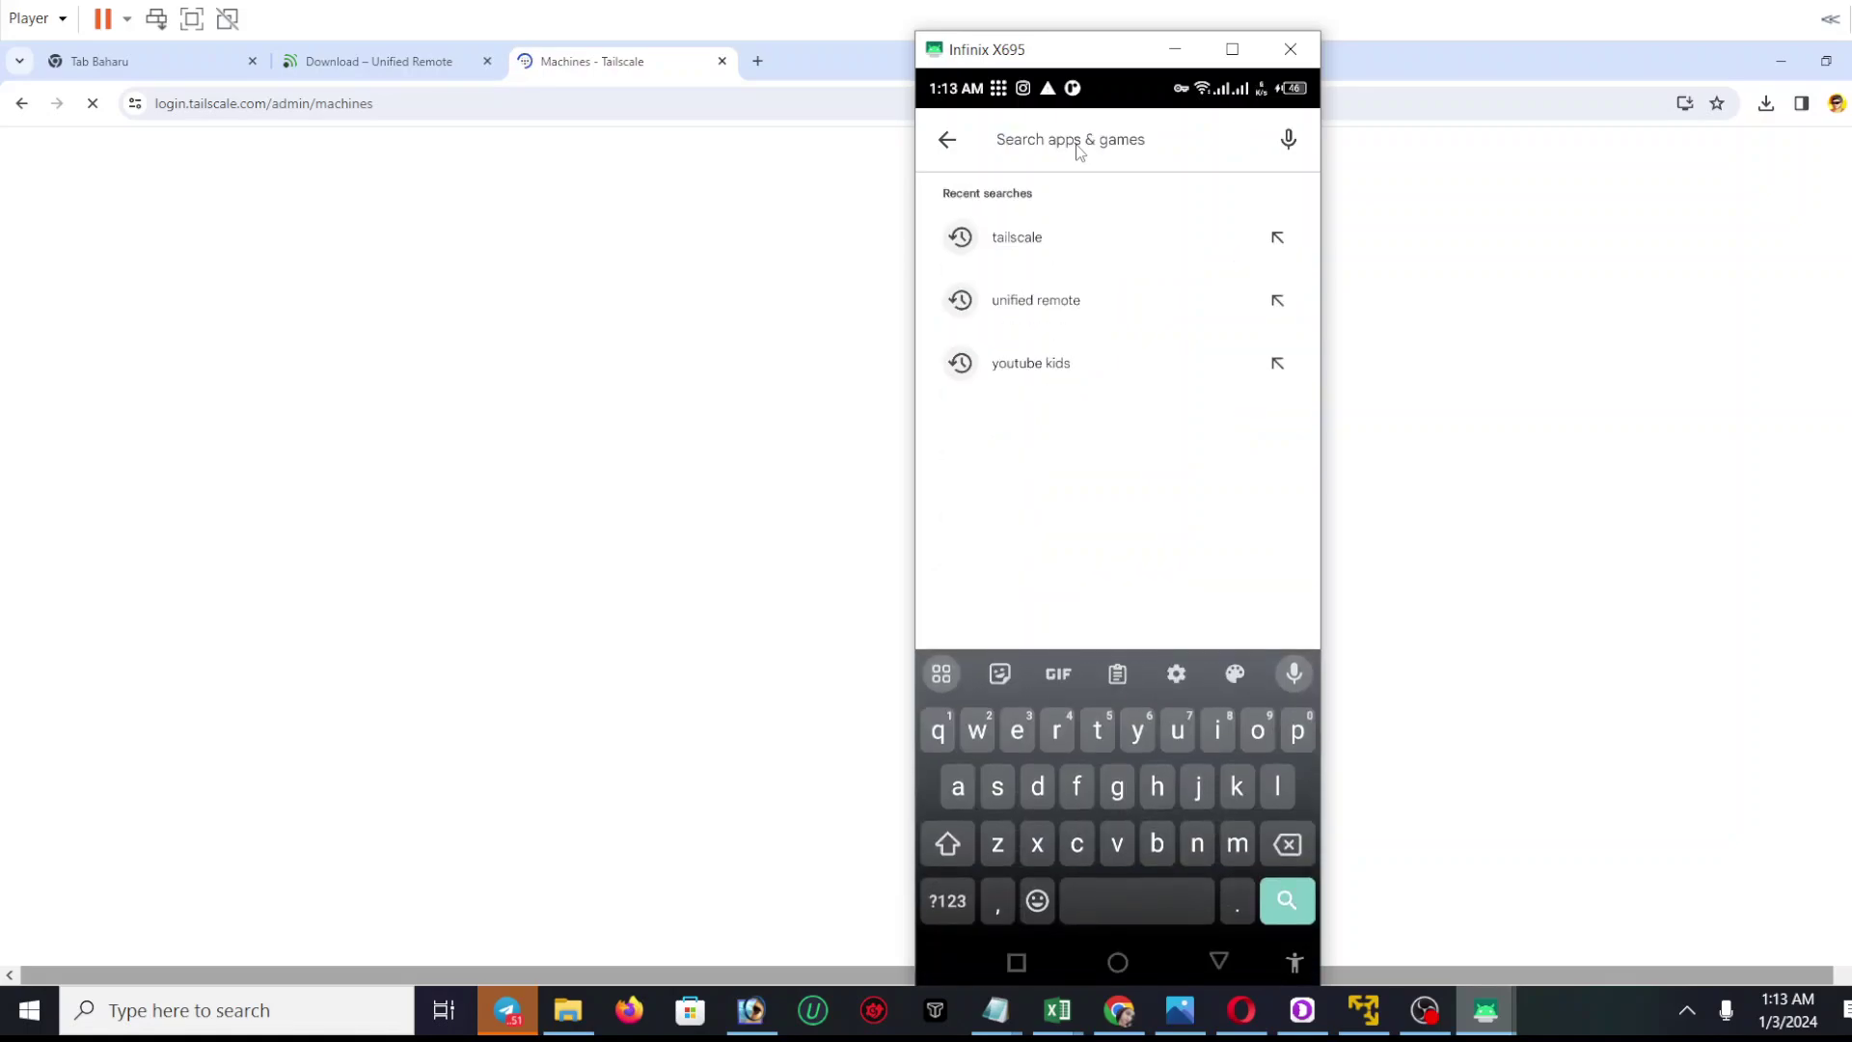
pyautogui.click(1047, 309)
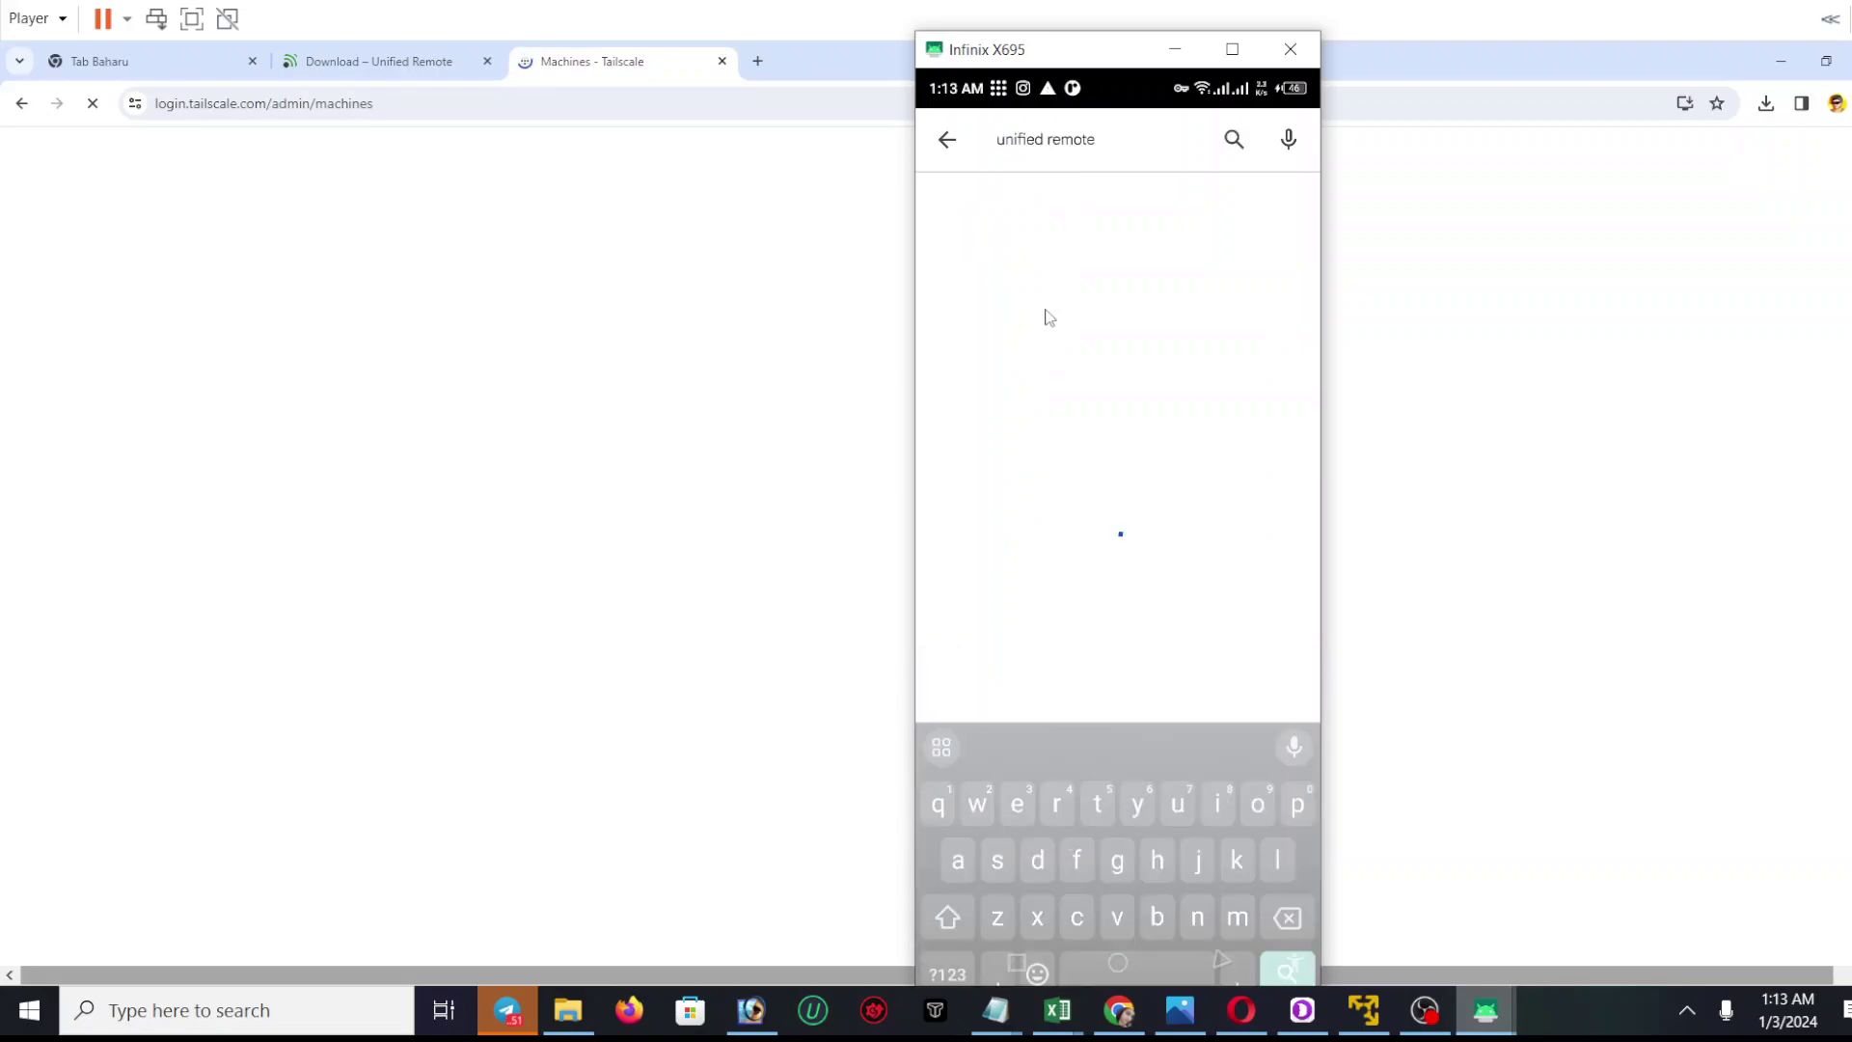
pyautogui.click(1236, 233)
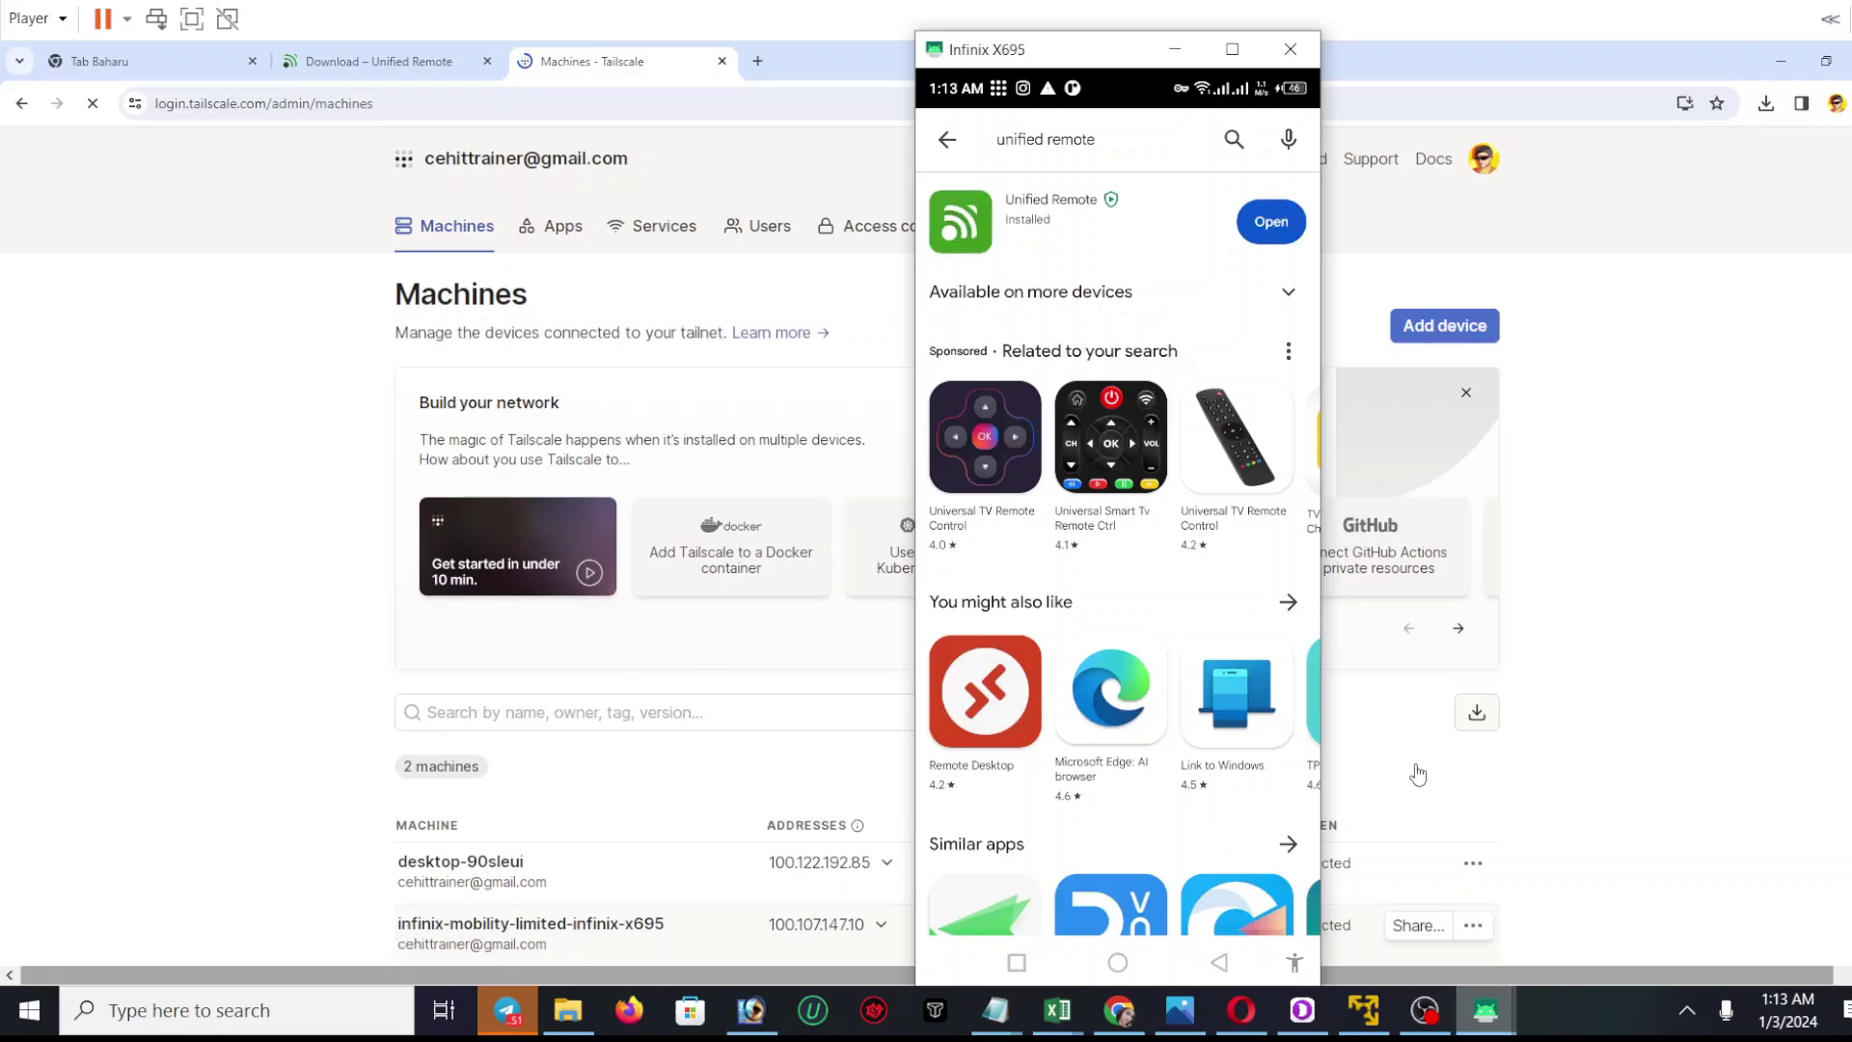
# - Place the phone mirror window beside the Tailscale machine list and open Unified Remote on the phone
pyautogui.moveTo(1095, 60); pyautogui.dragTo(1305, 157)
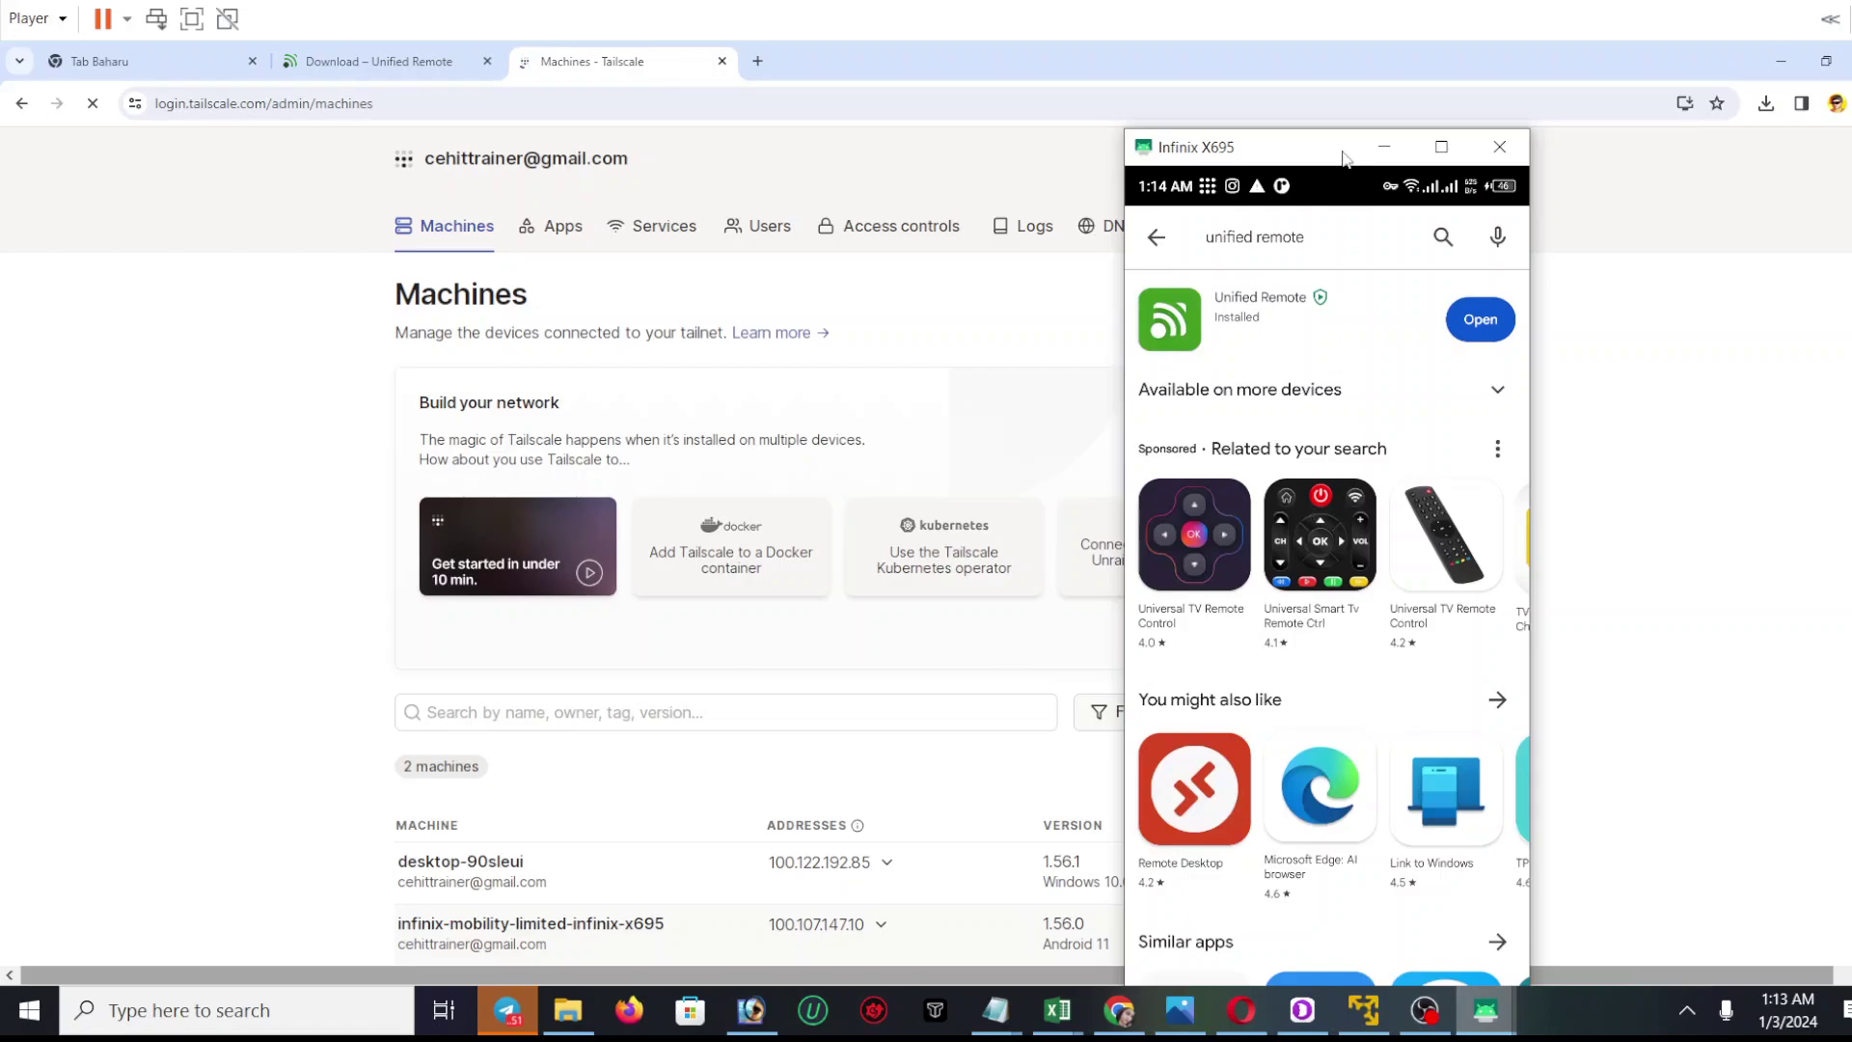
pyautogui.moveTo(1345, 157); pyautogui.dragTo(1516, 19)
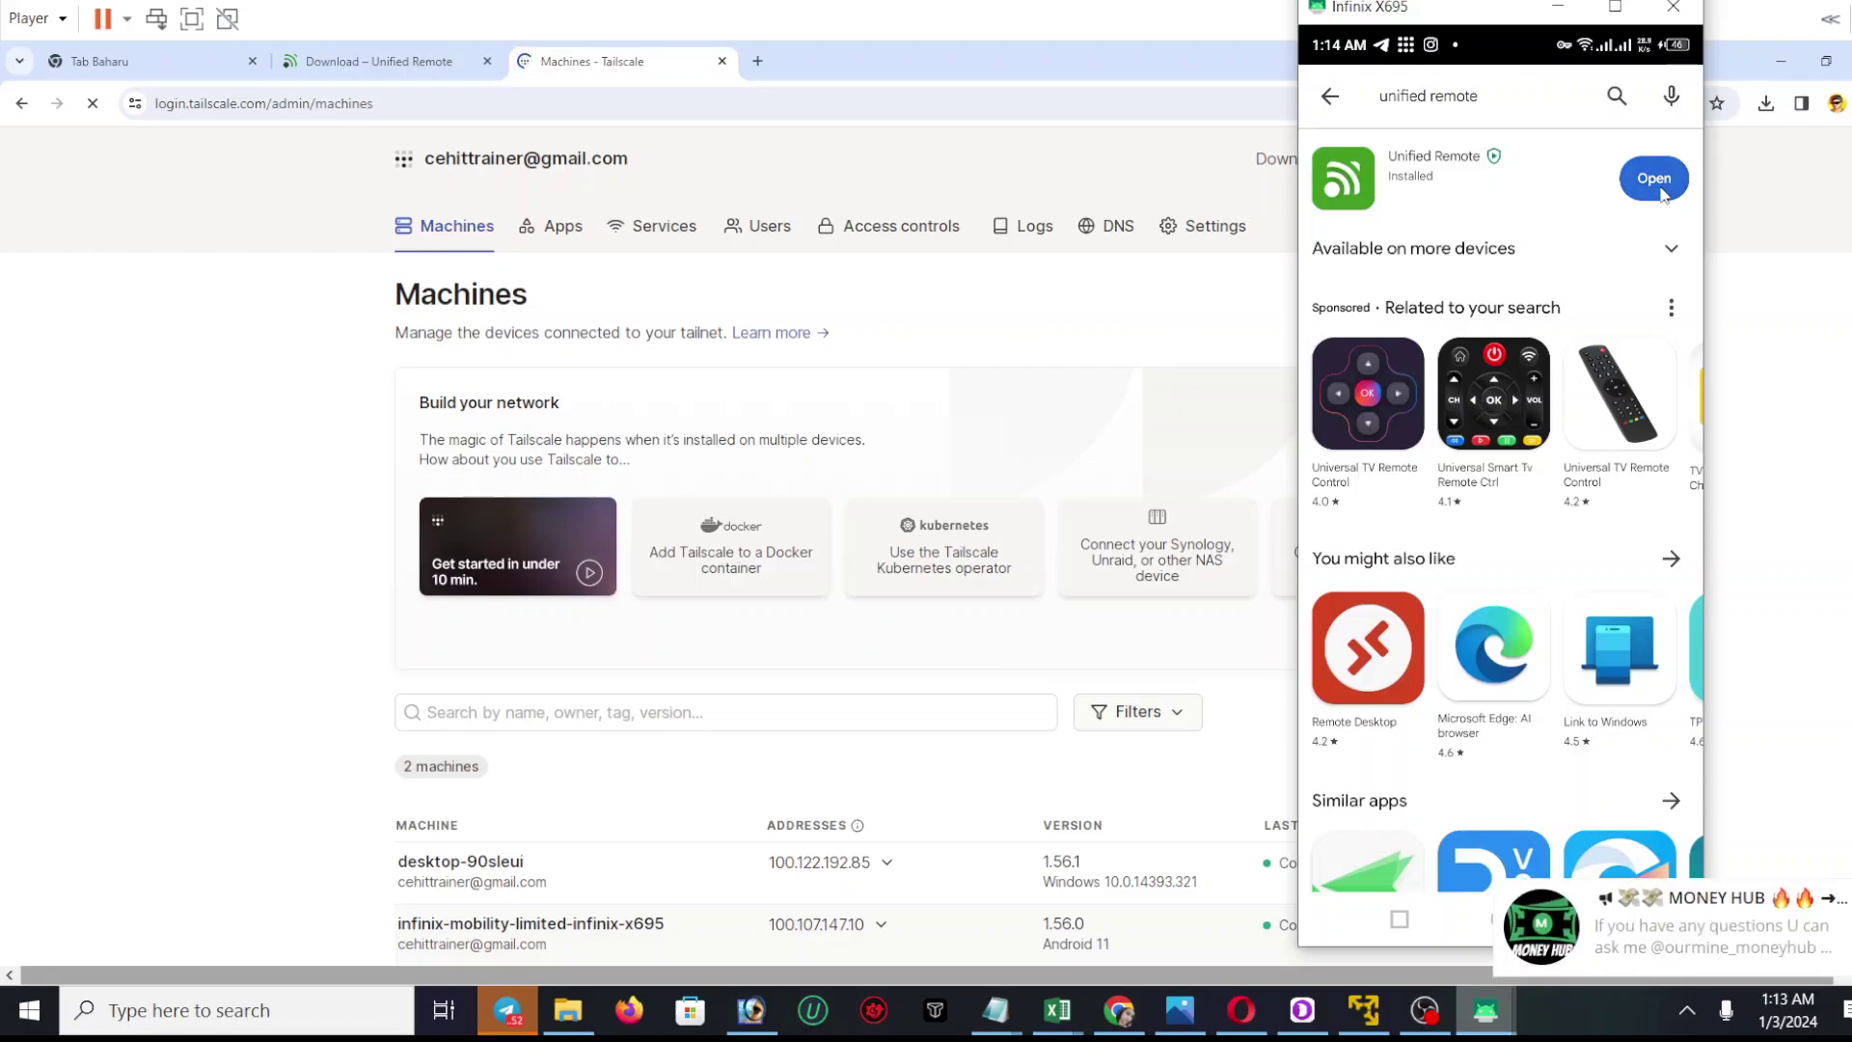
pyautogui.click(1654, 180)
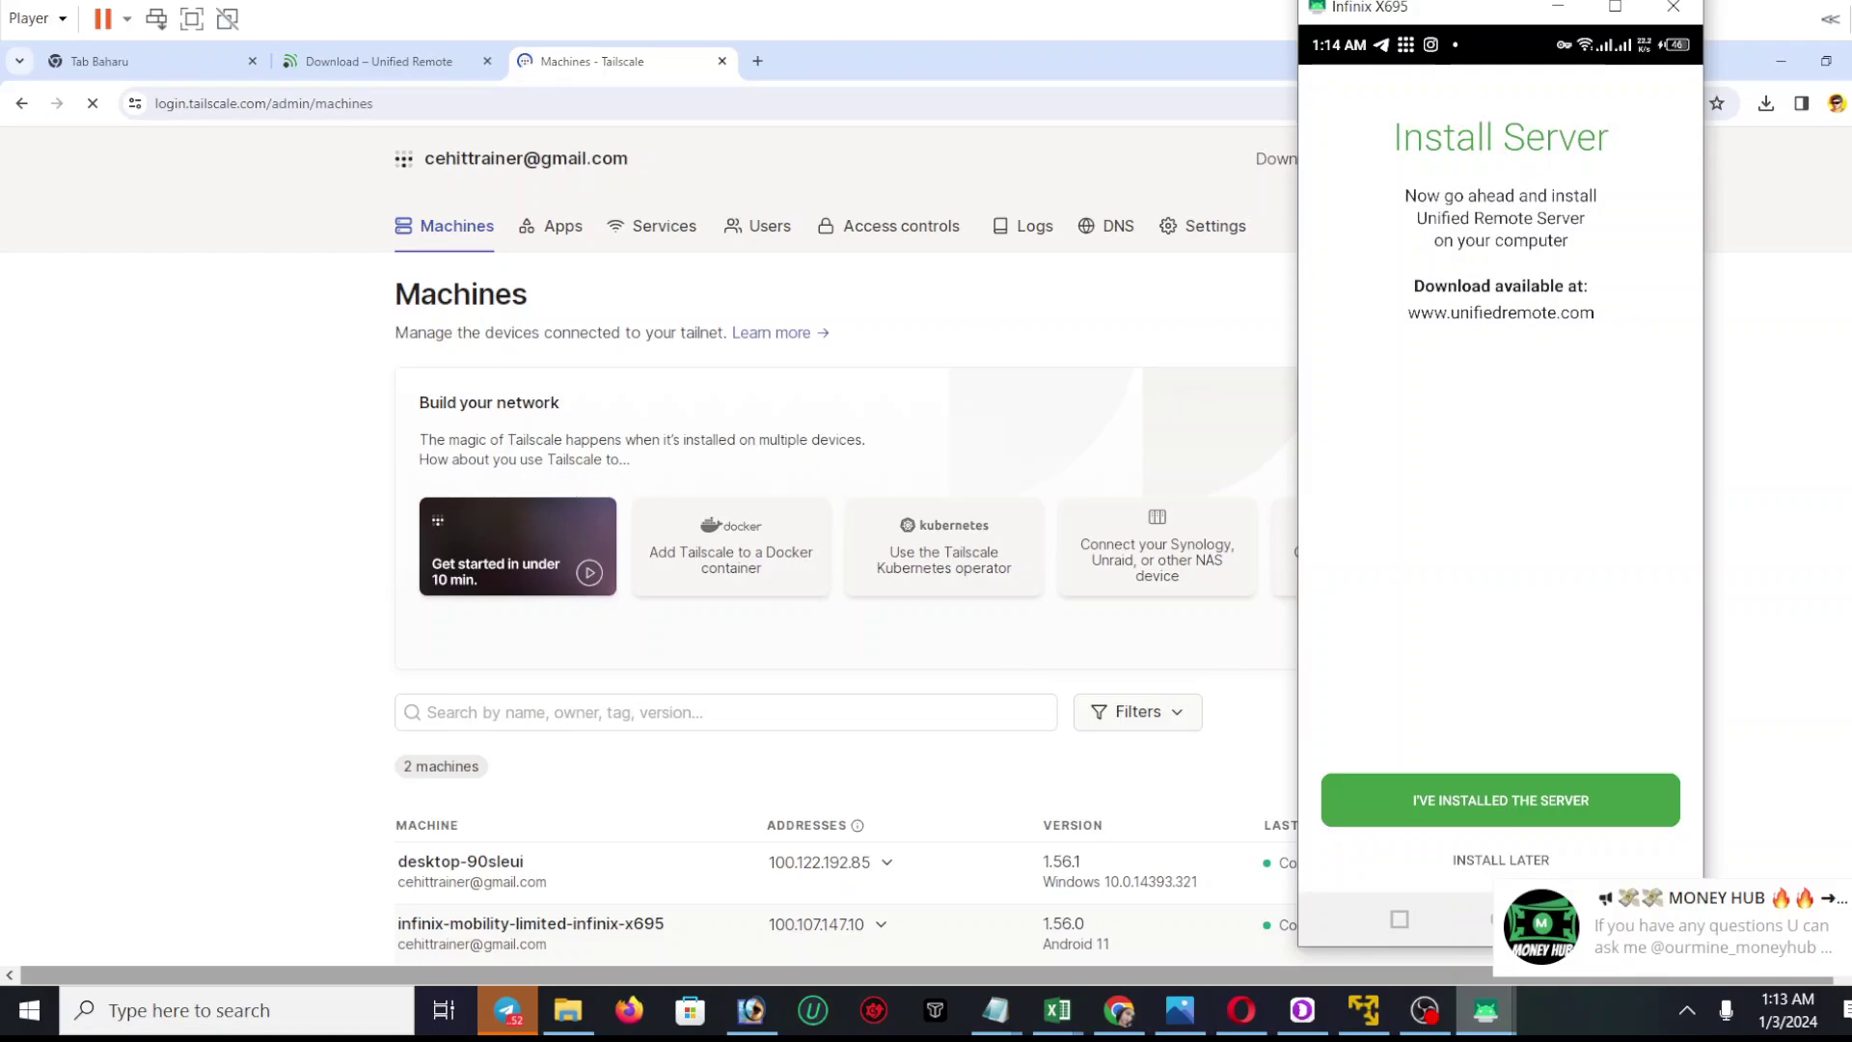
# - Quit Telegram on the host computer and dismiss the hidden tray icons
pyautogui.click(1687, 1012)
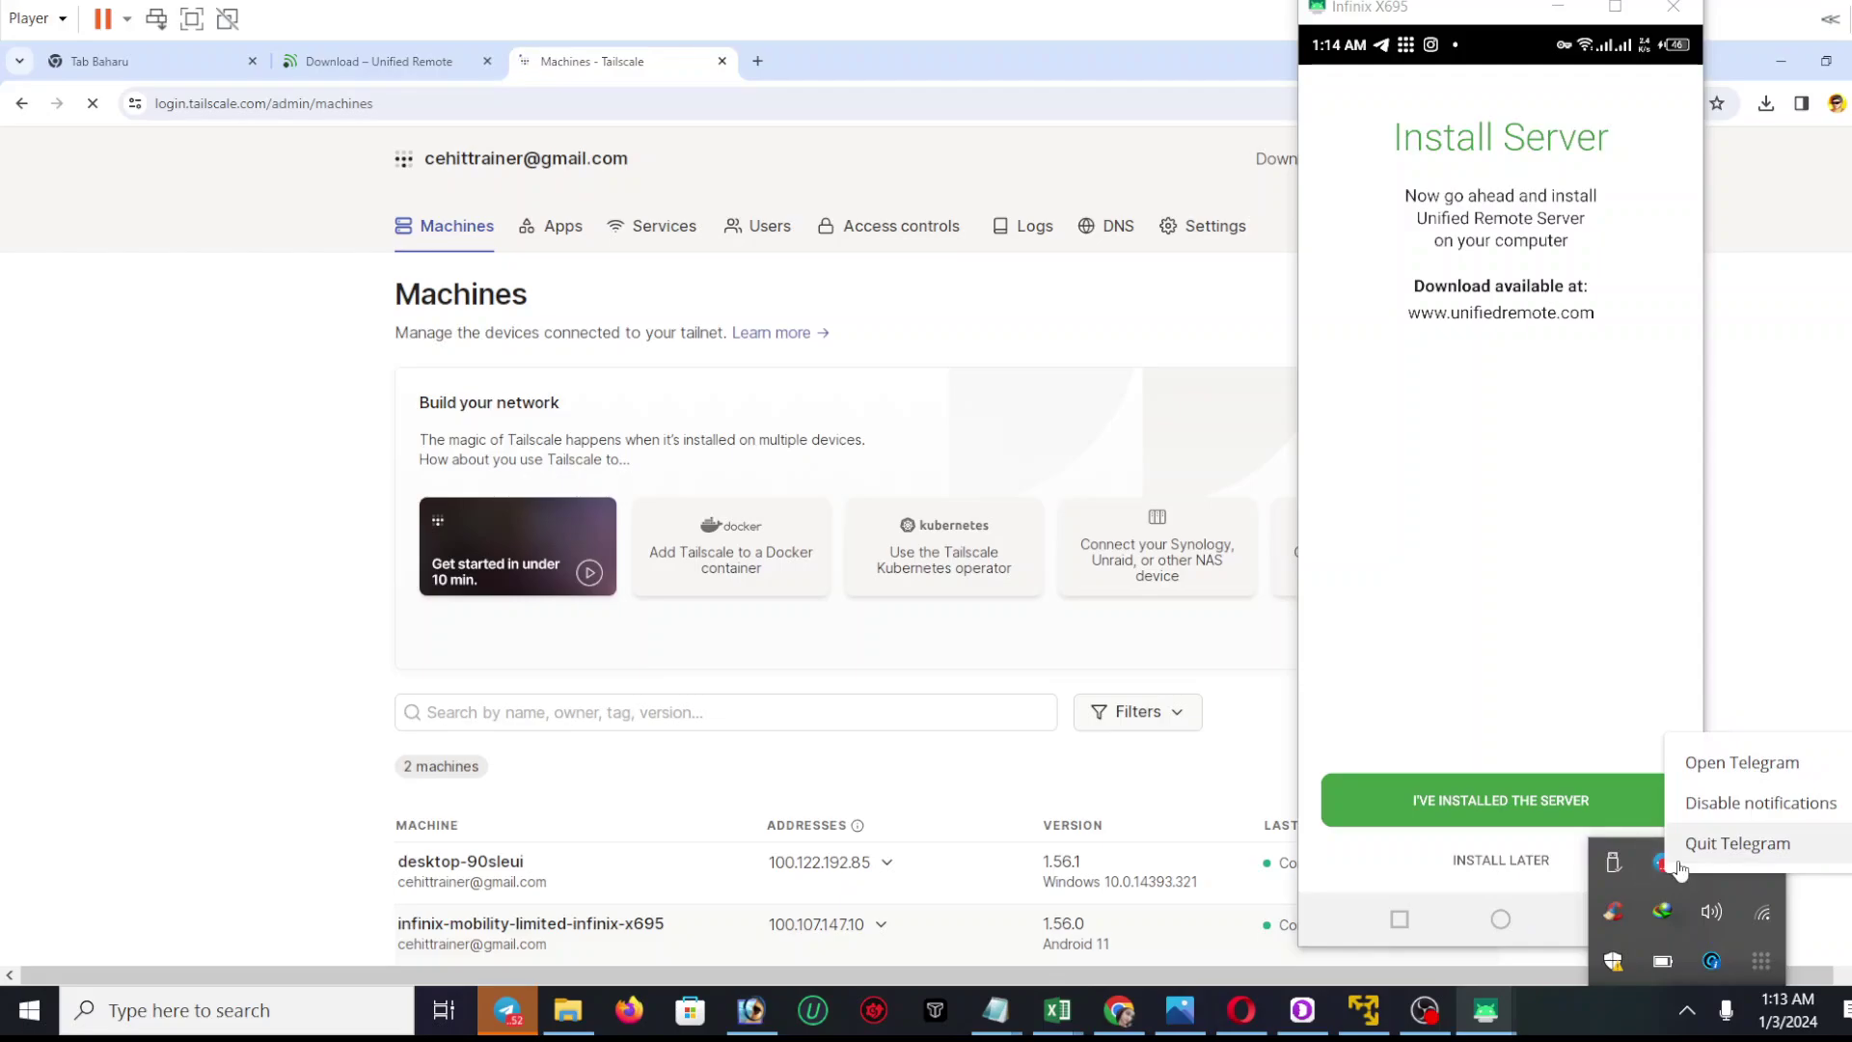
pyautogui.click(1686, 850)
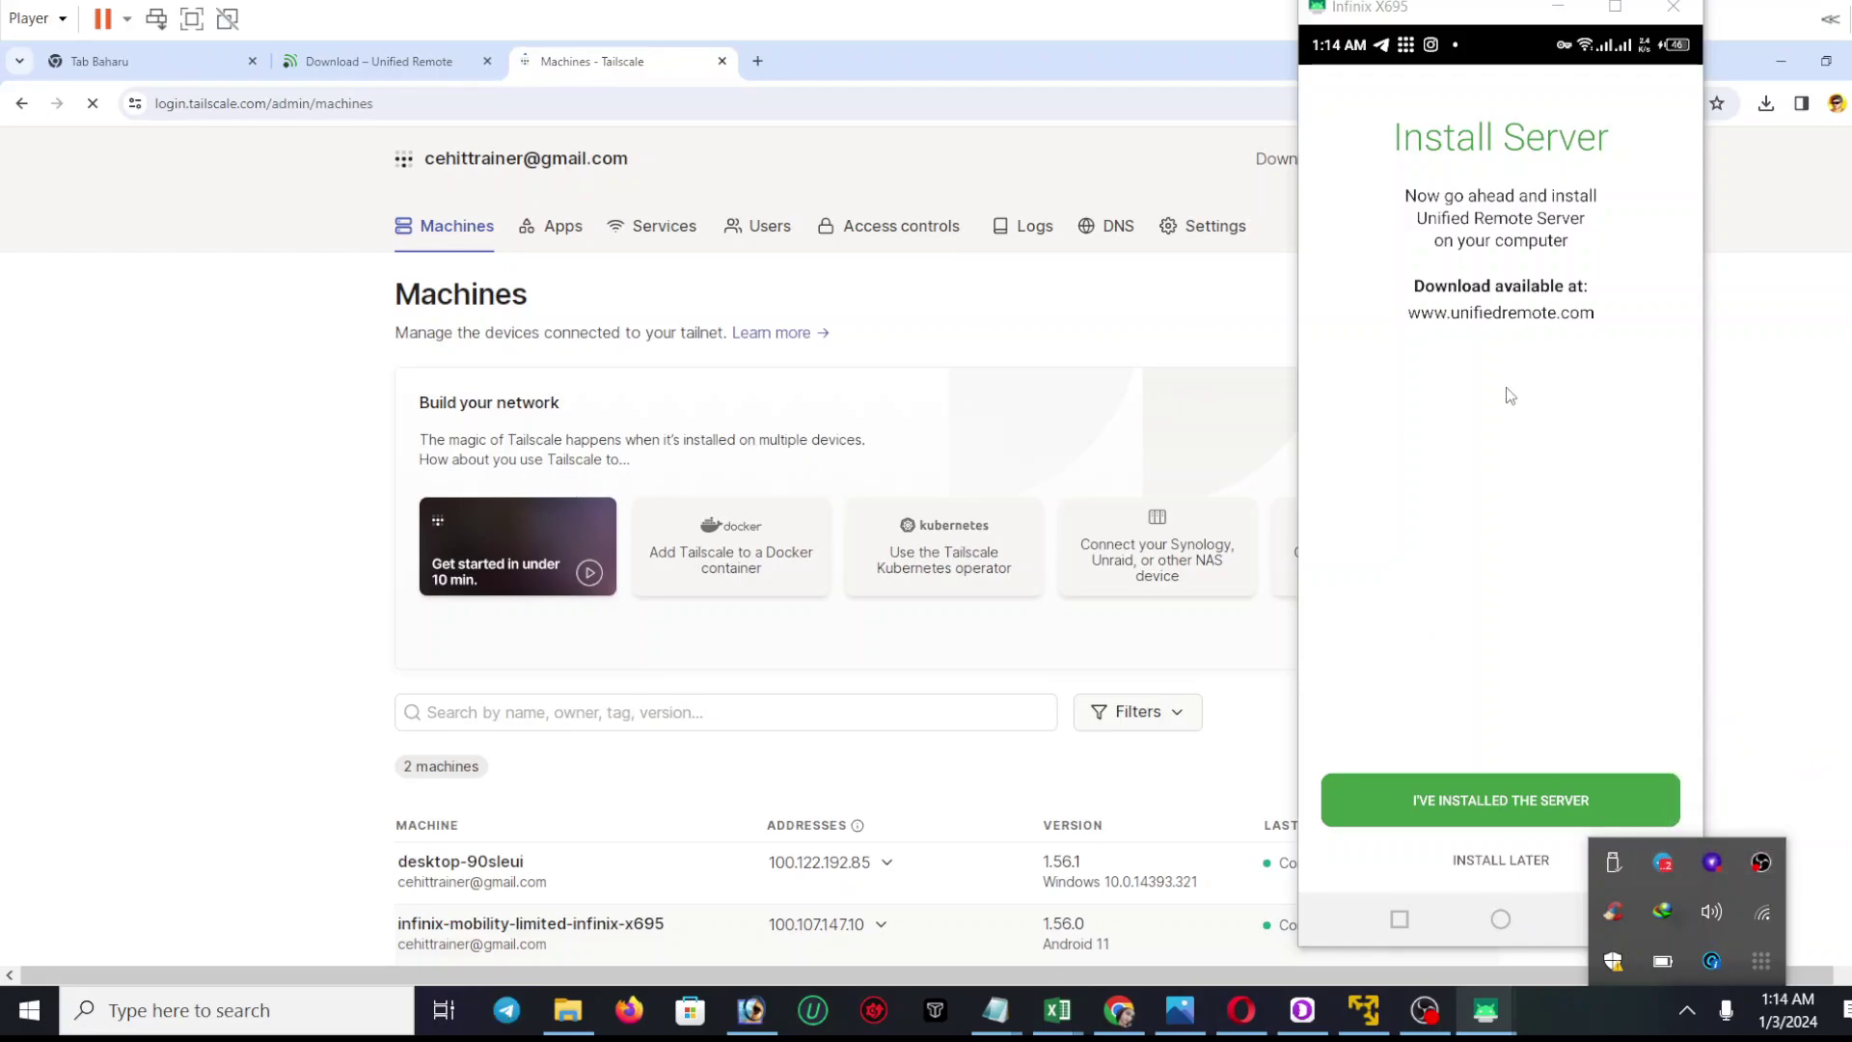
pyautogui.click(1414, 405)
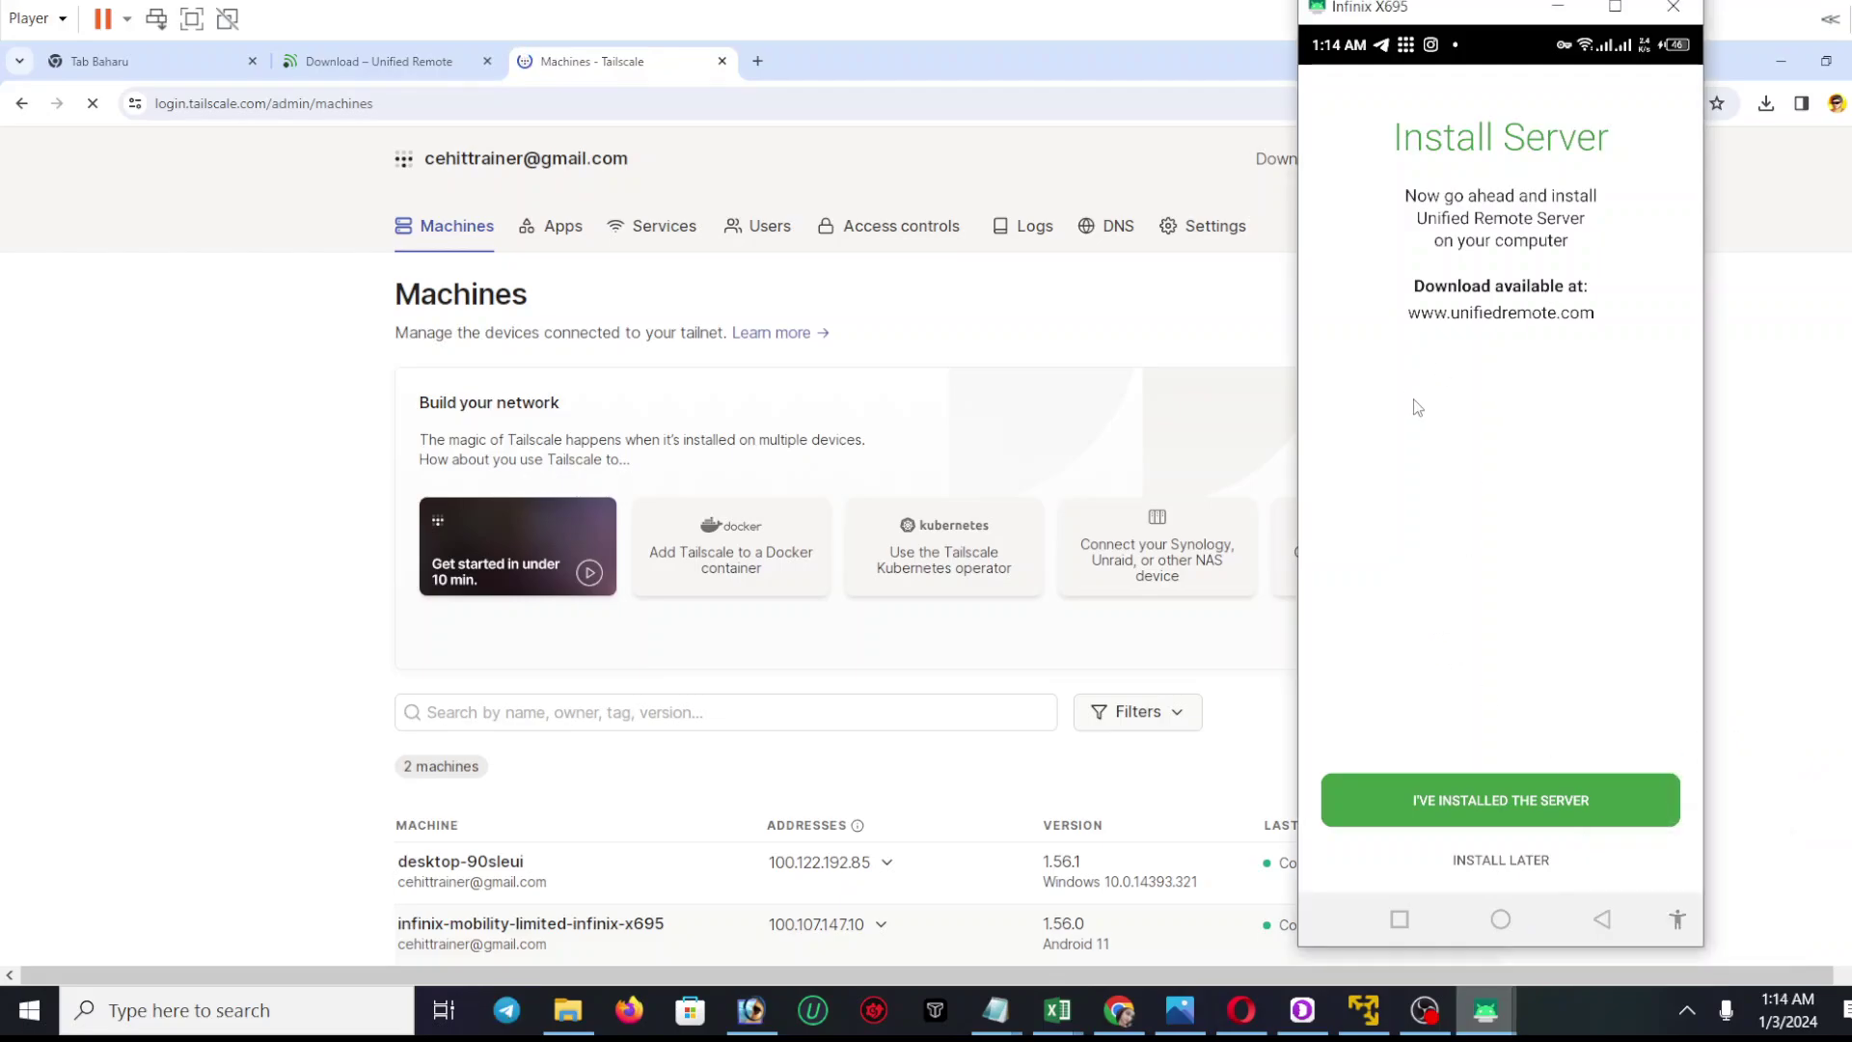
# - Choose to install the server later in Unified Remote, continue without a server connection, and open the app's navigation drawer
pyautogui.click(1493, 861)
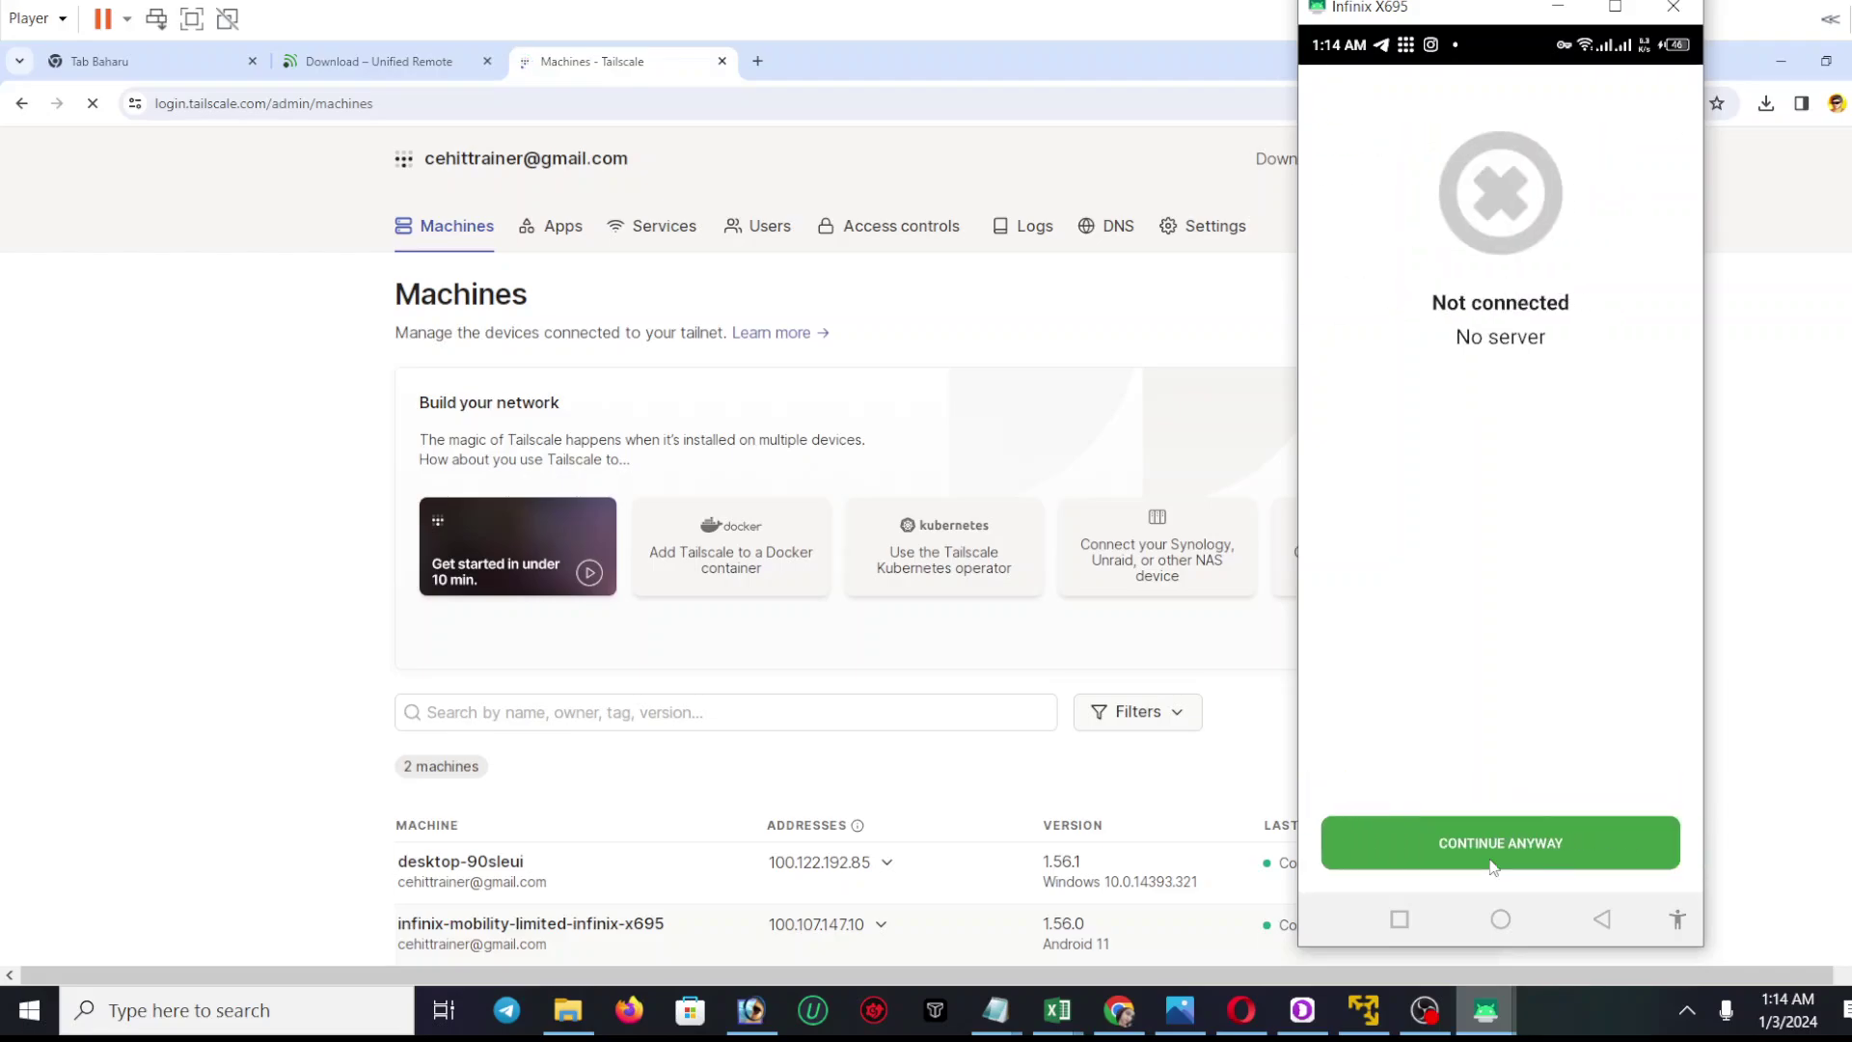
pyautogui.click(1459, 849)
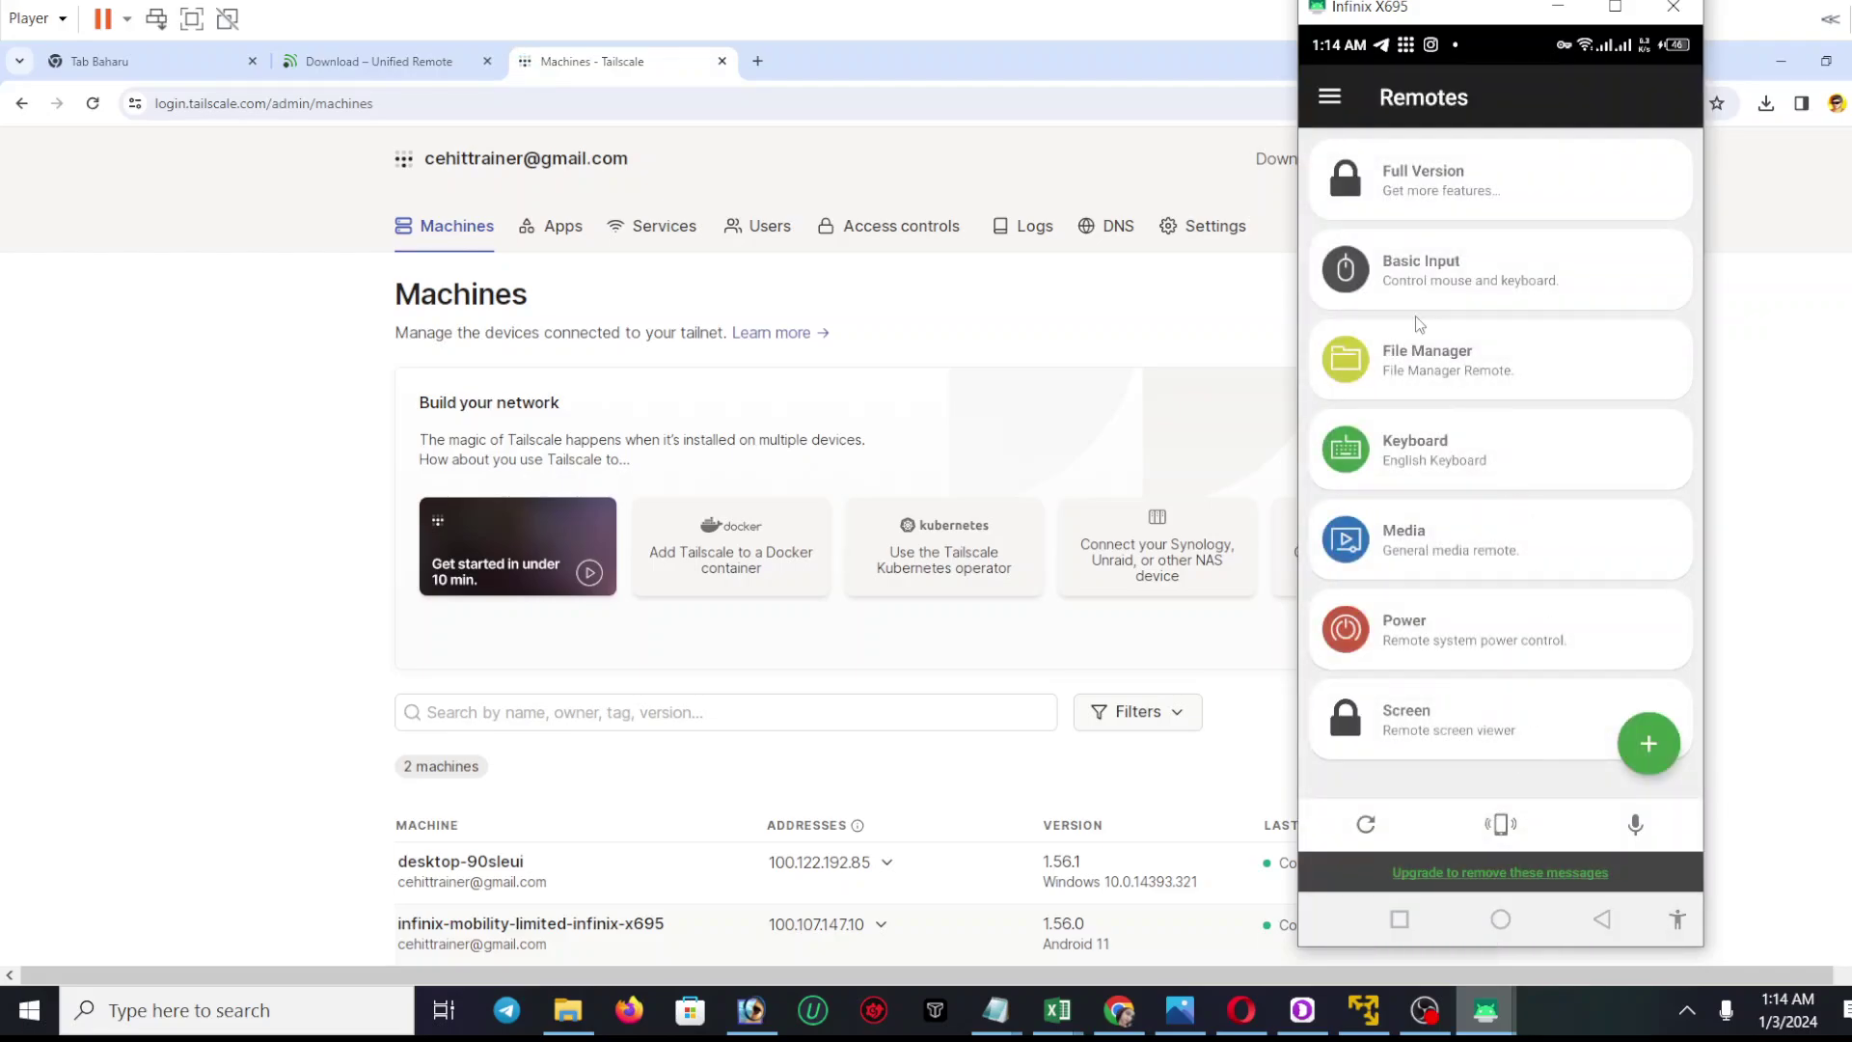
pyautogui.click(1331, 96)
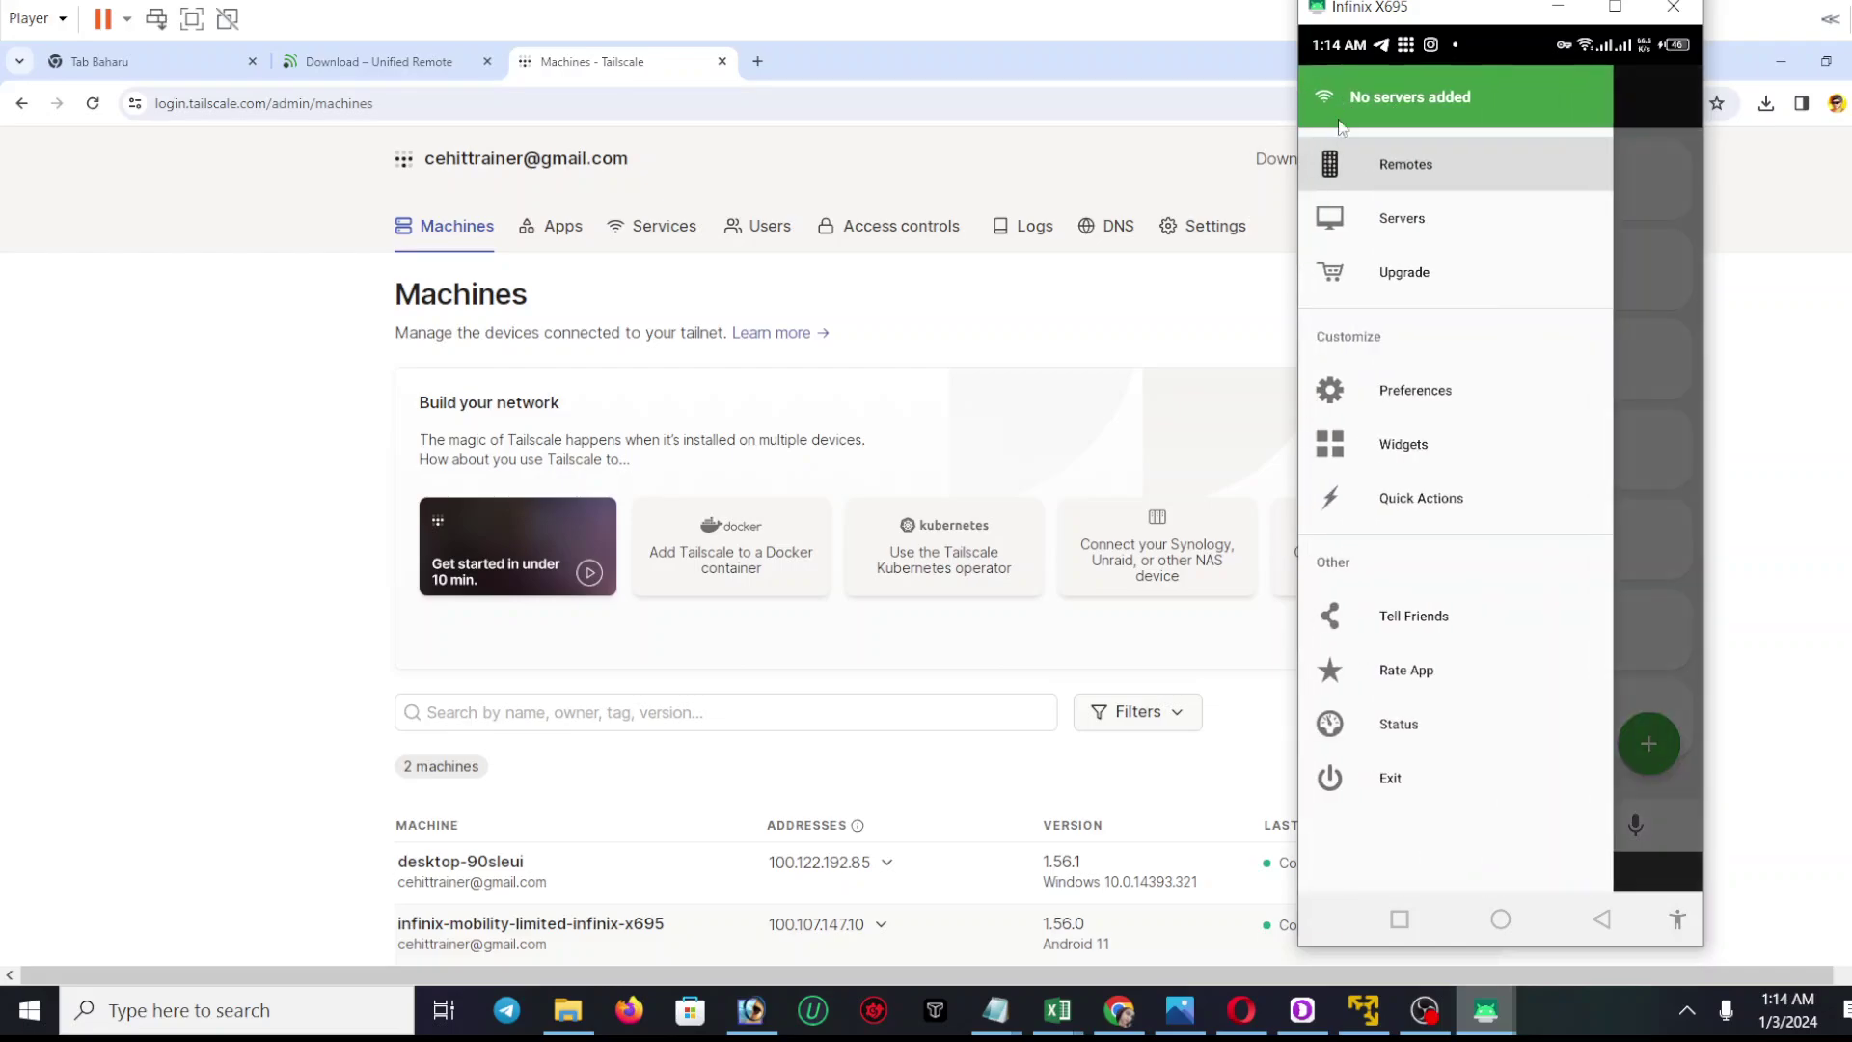
pyautogui.click(1396, 220)
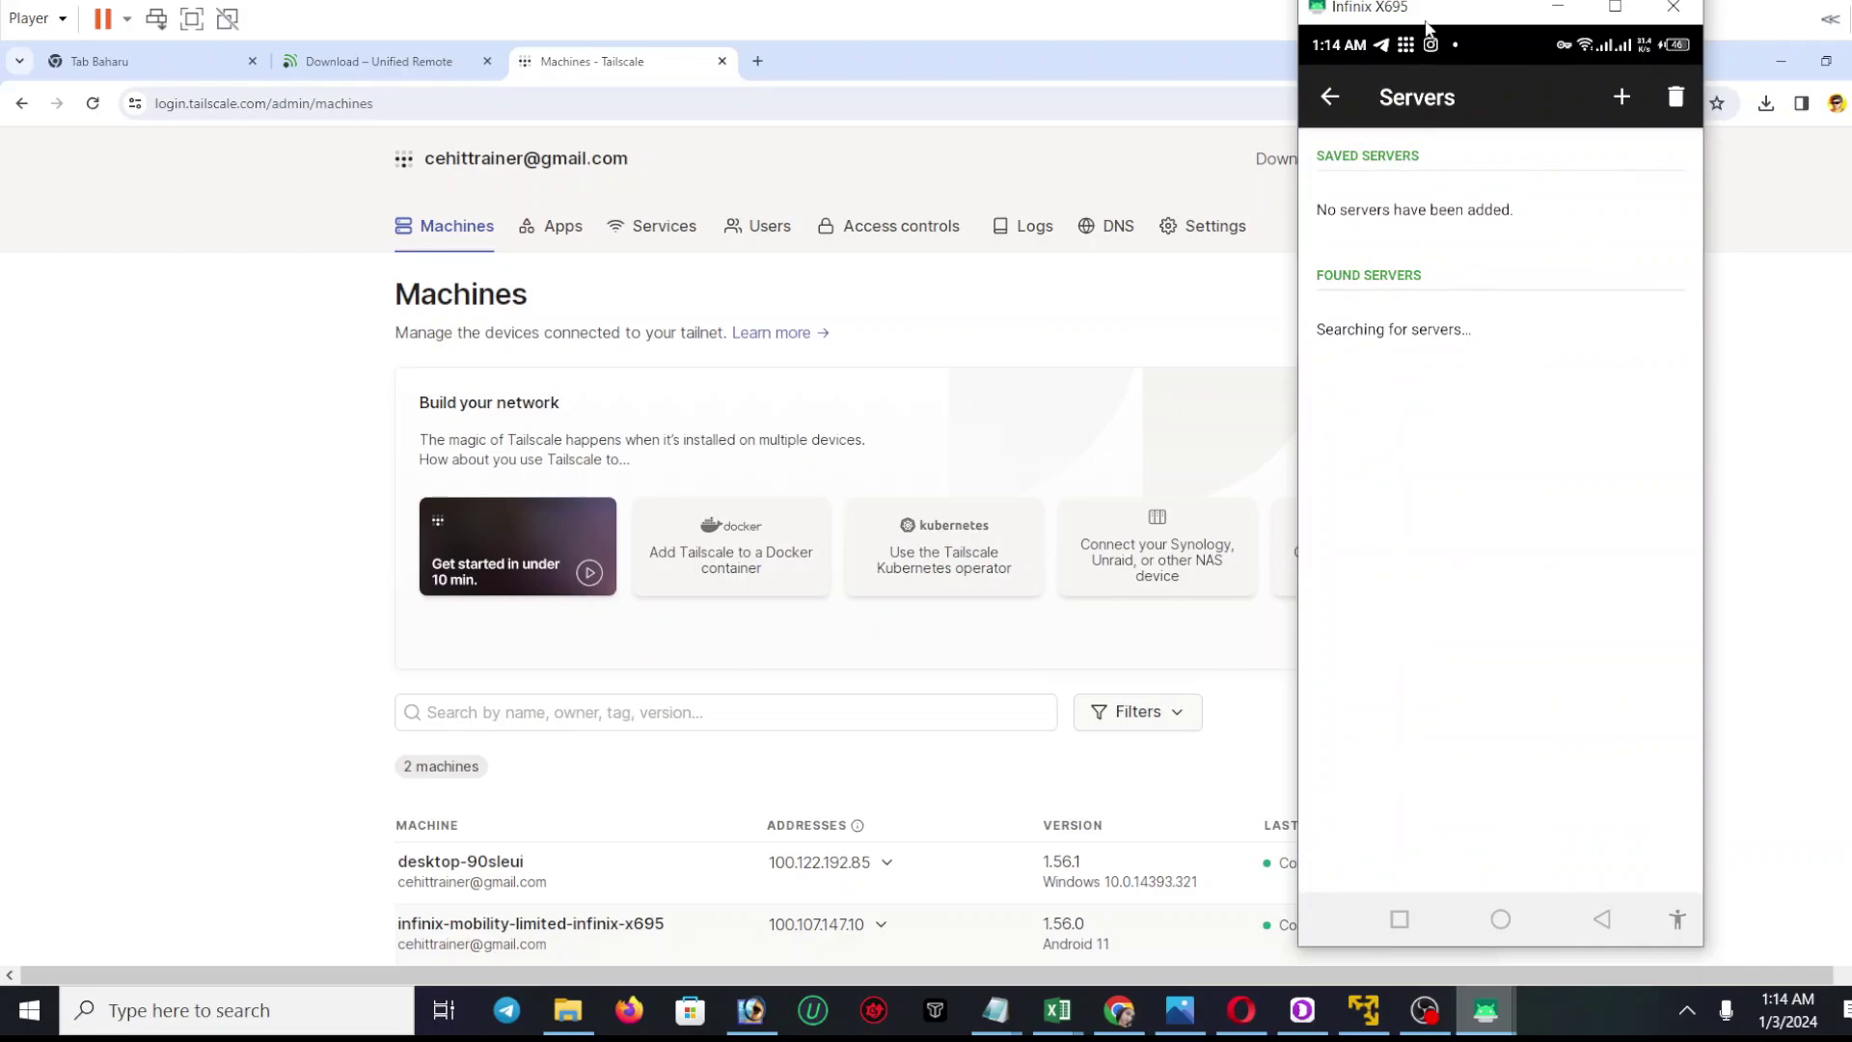
pyautogui.moveTo(1426, 27); pyautogui.dragTo(1440, 18)
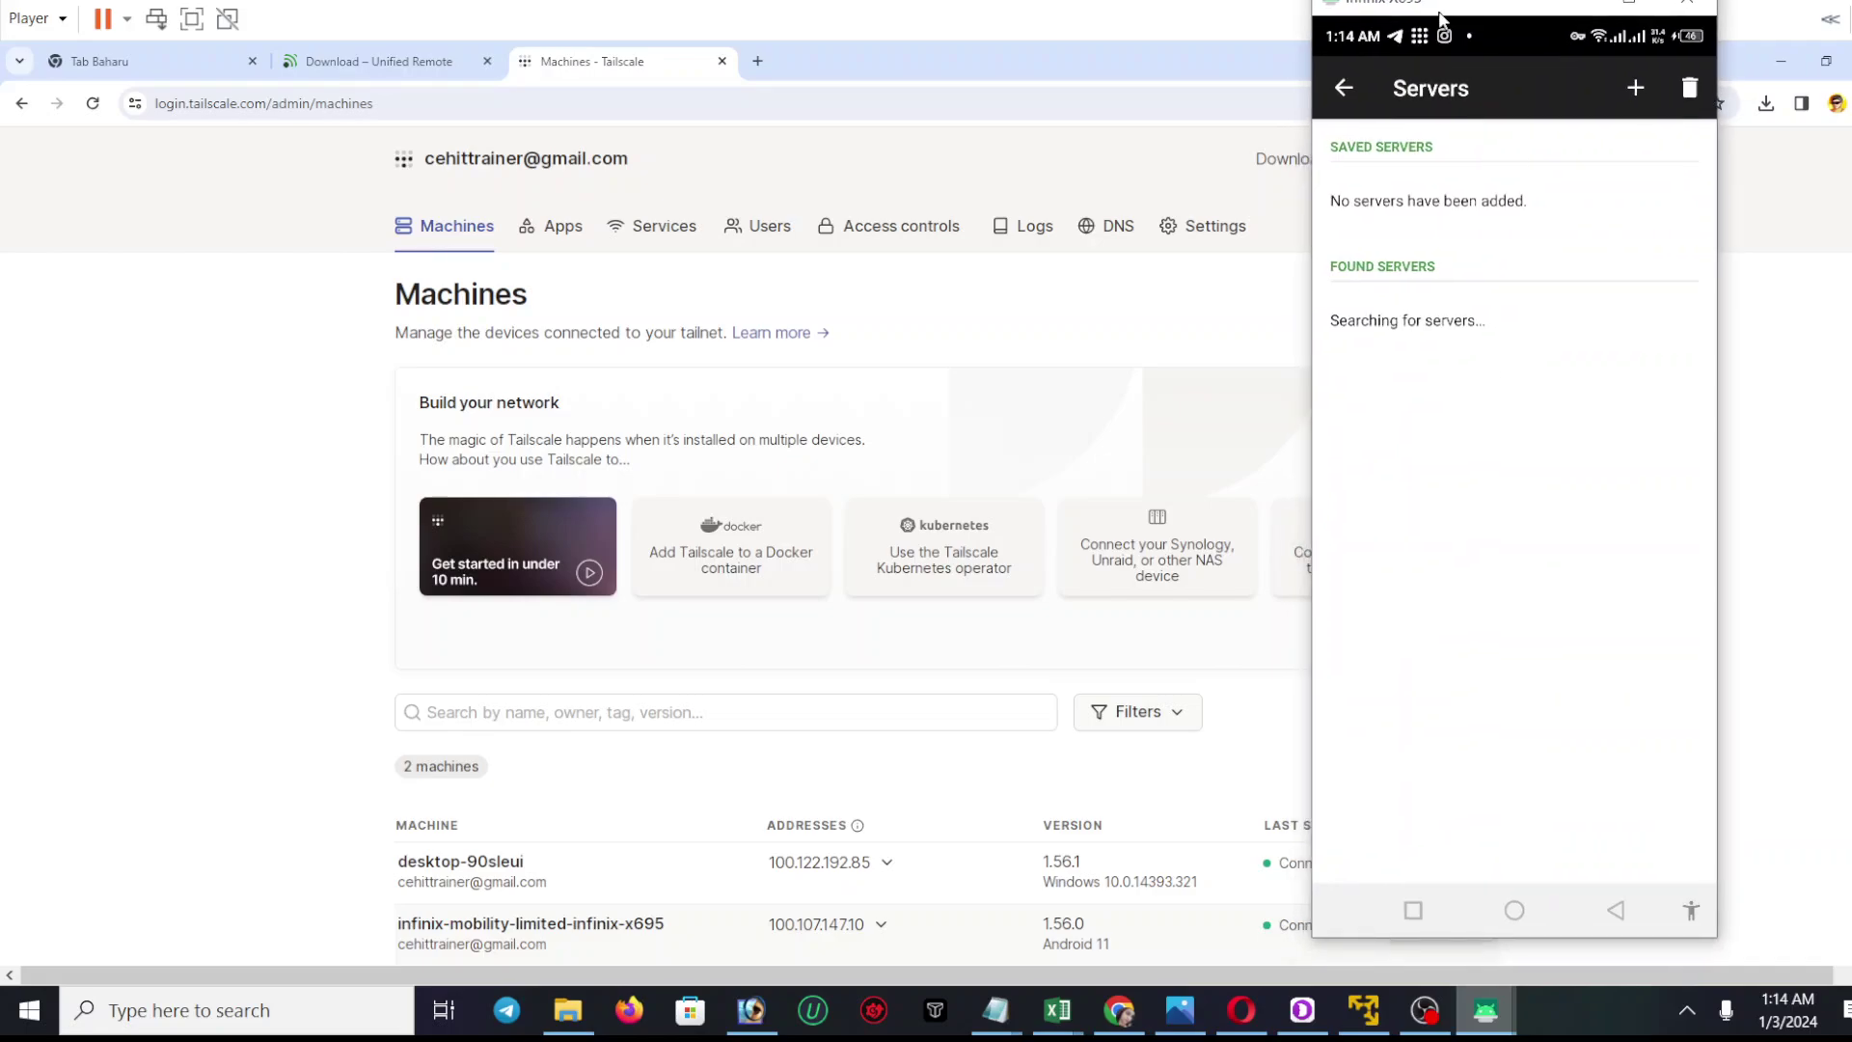
pyautogui.click(1636, 92)
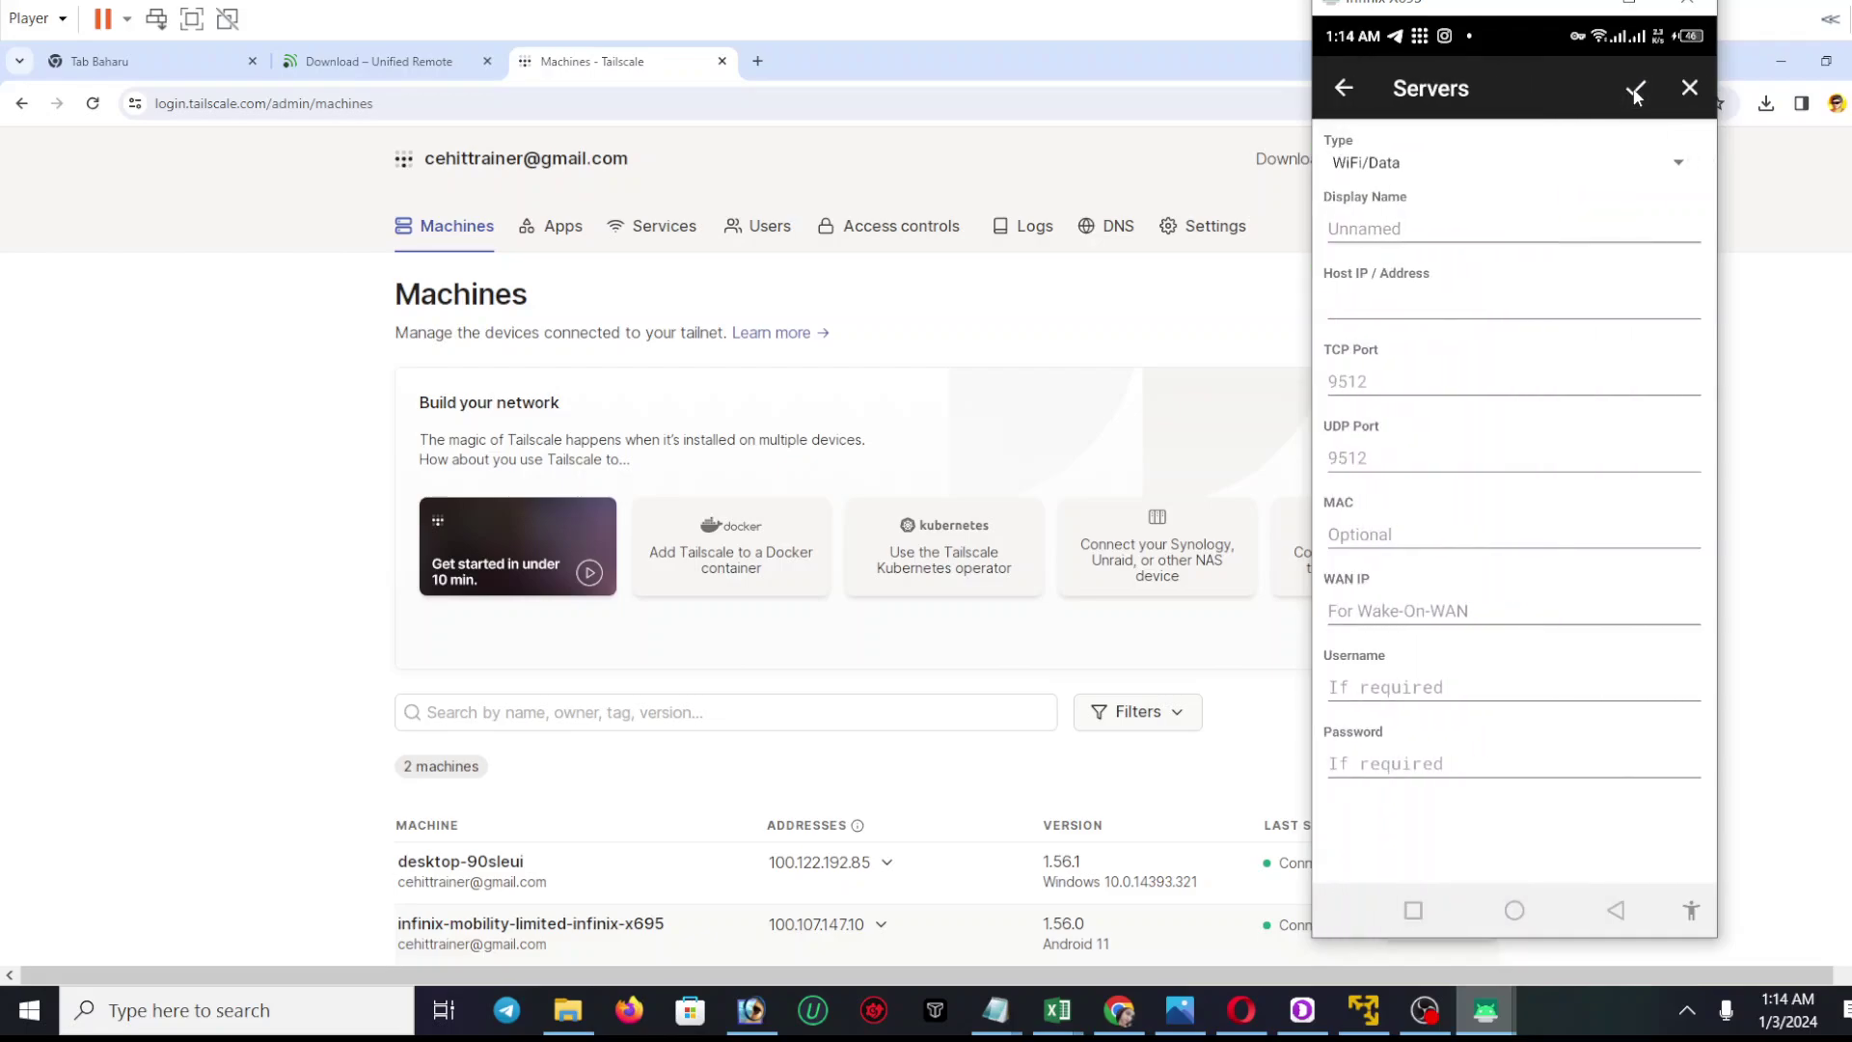
pyautogui.click(1375, 235)
pyautogui.write('ho')
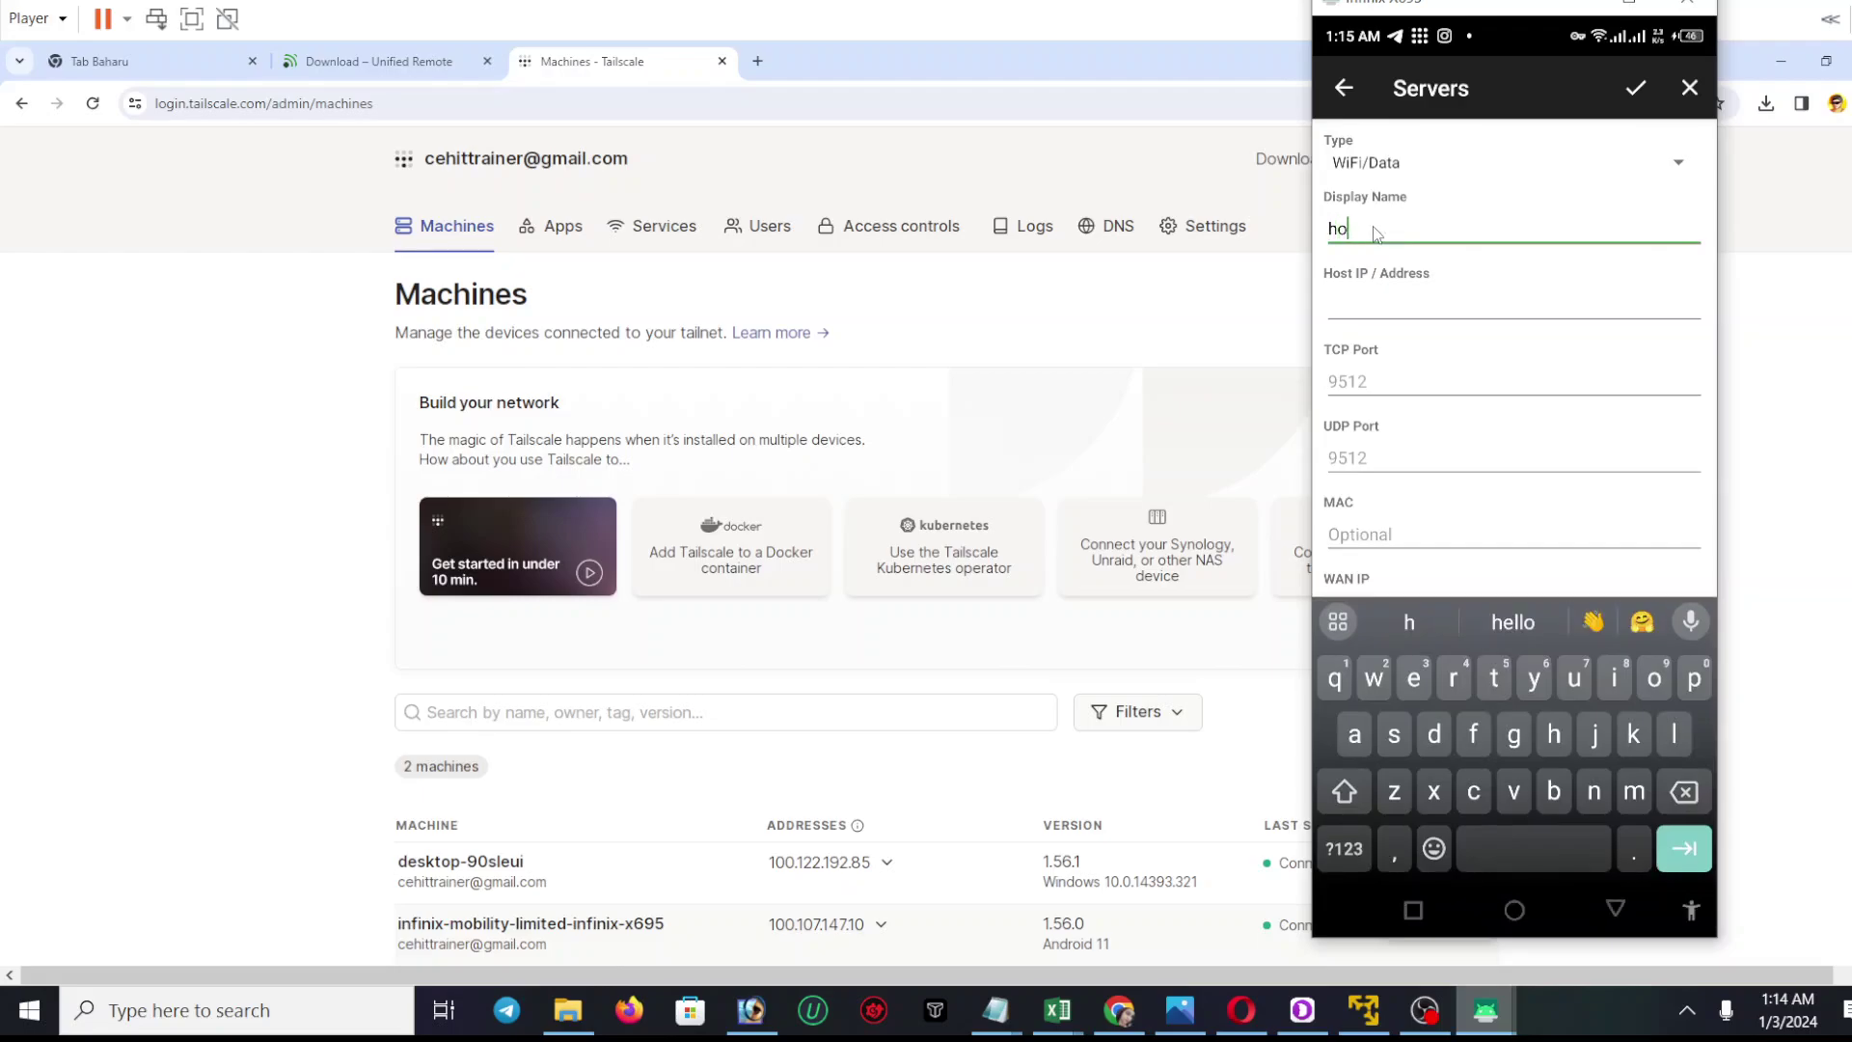
pyautogui.write('me pc')
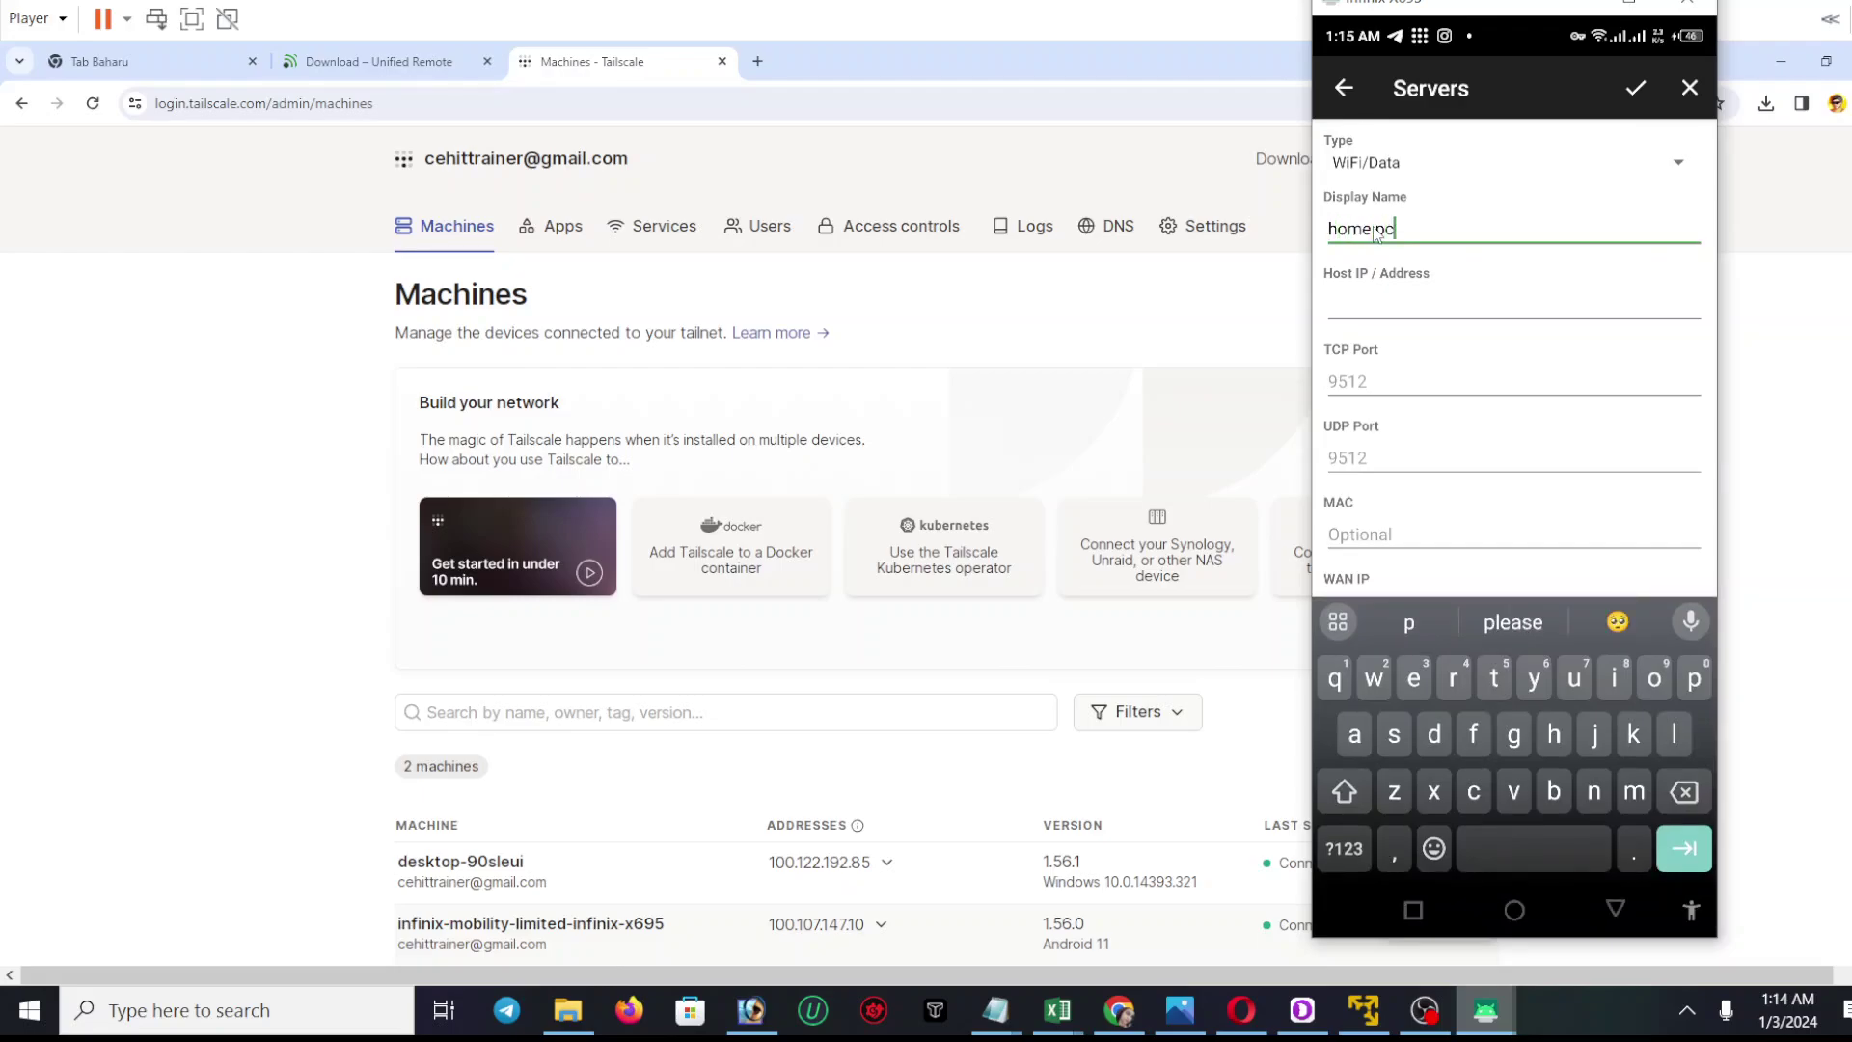
pyautogui.click(1386, 314)
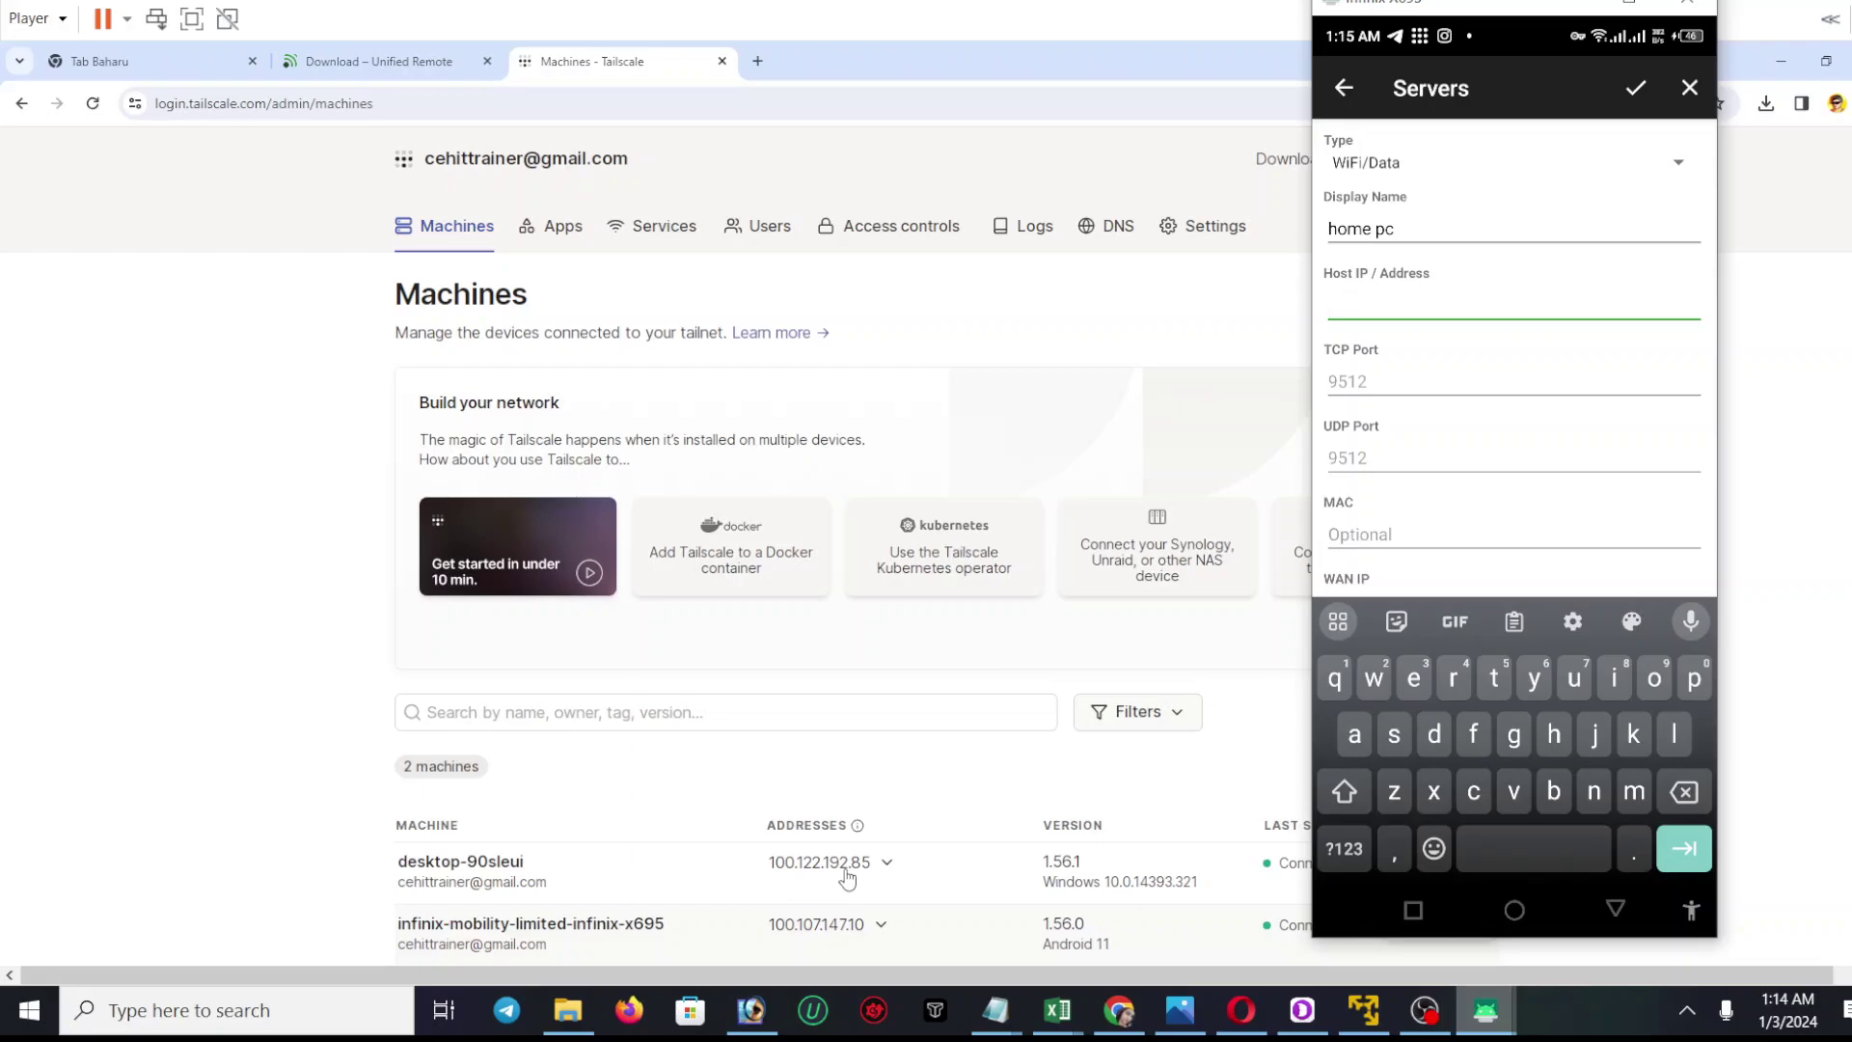
# - Copy the IPv4 address of desktop-90sleui from the Tailscale machine list and return to the phone mirror
pyautogui.click(743, 792)
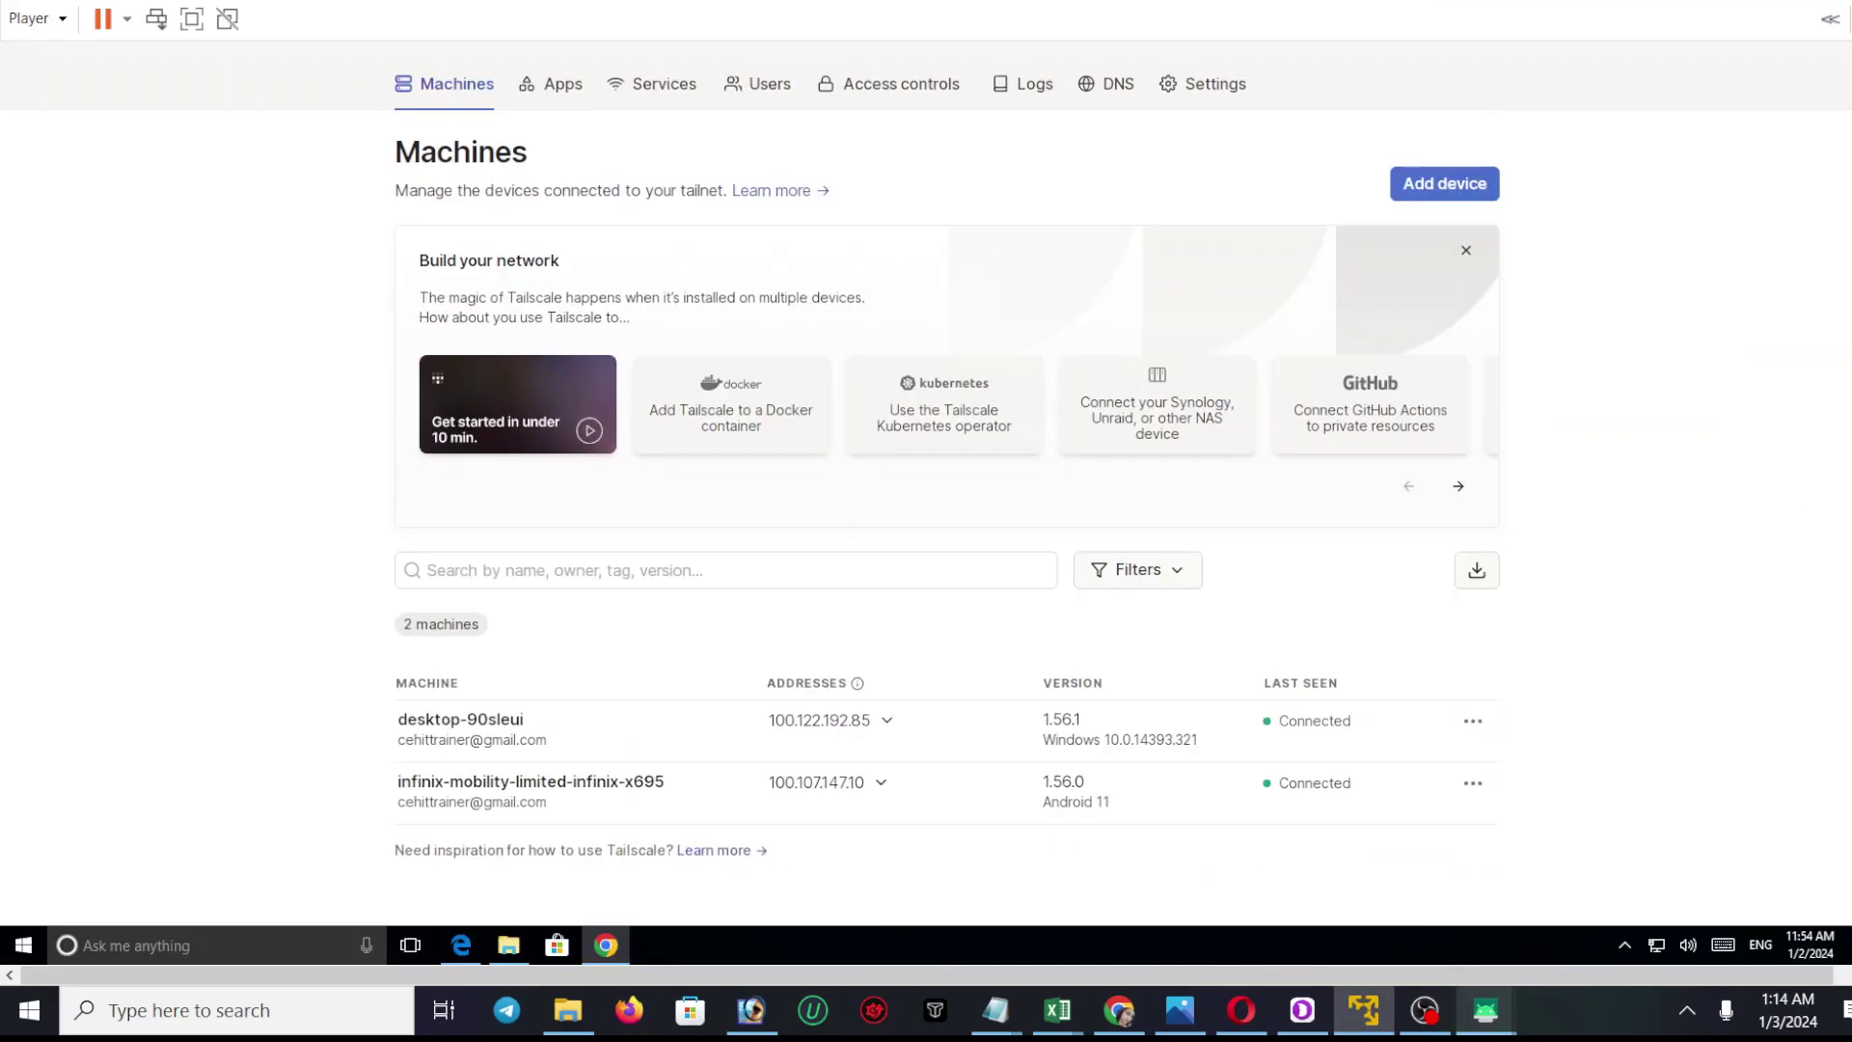
pyautogui.click(884, 723)
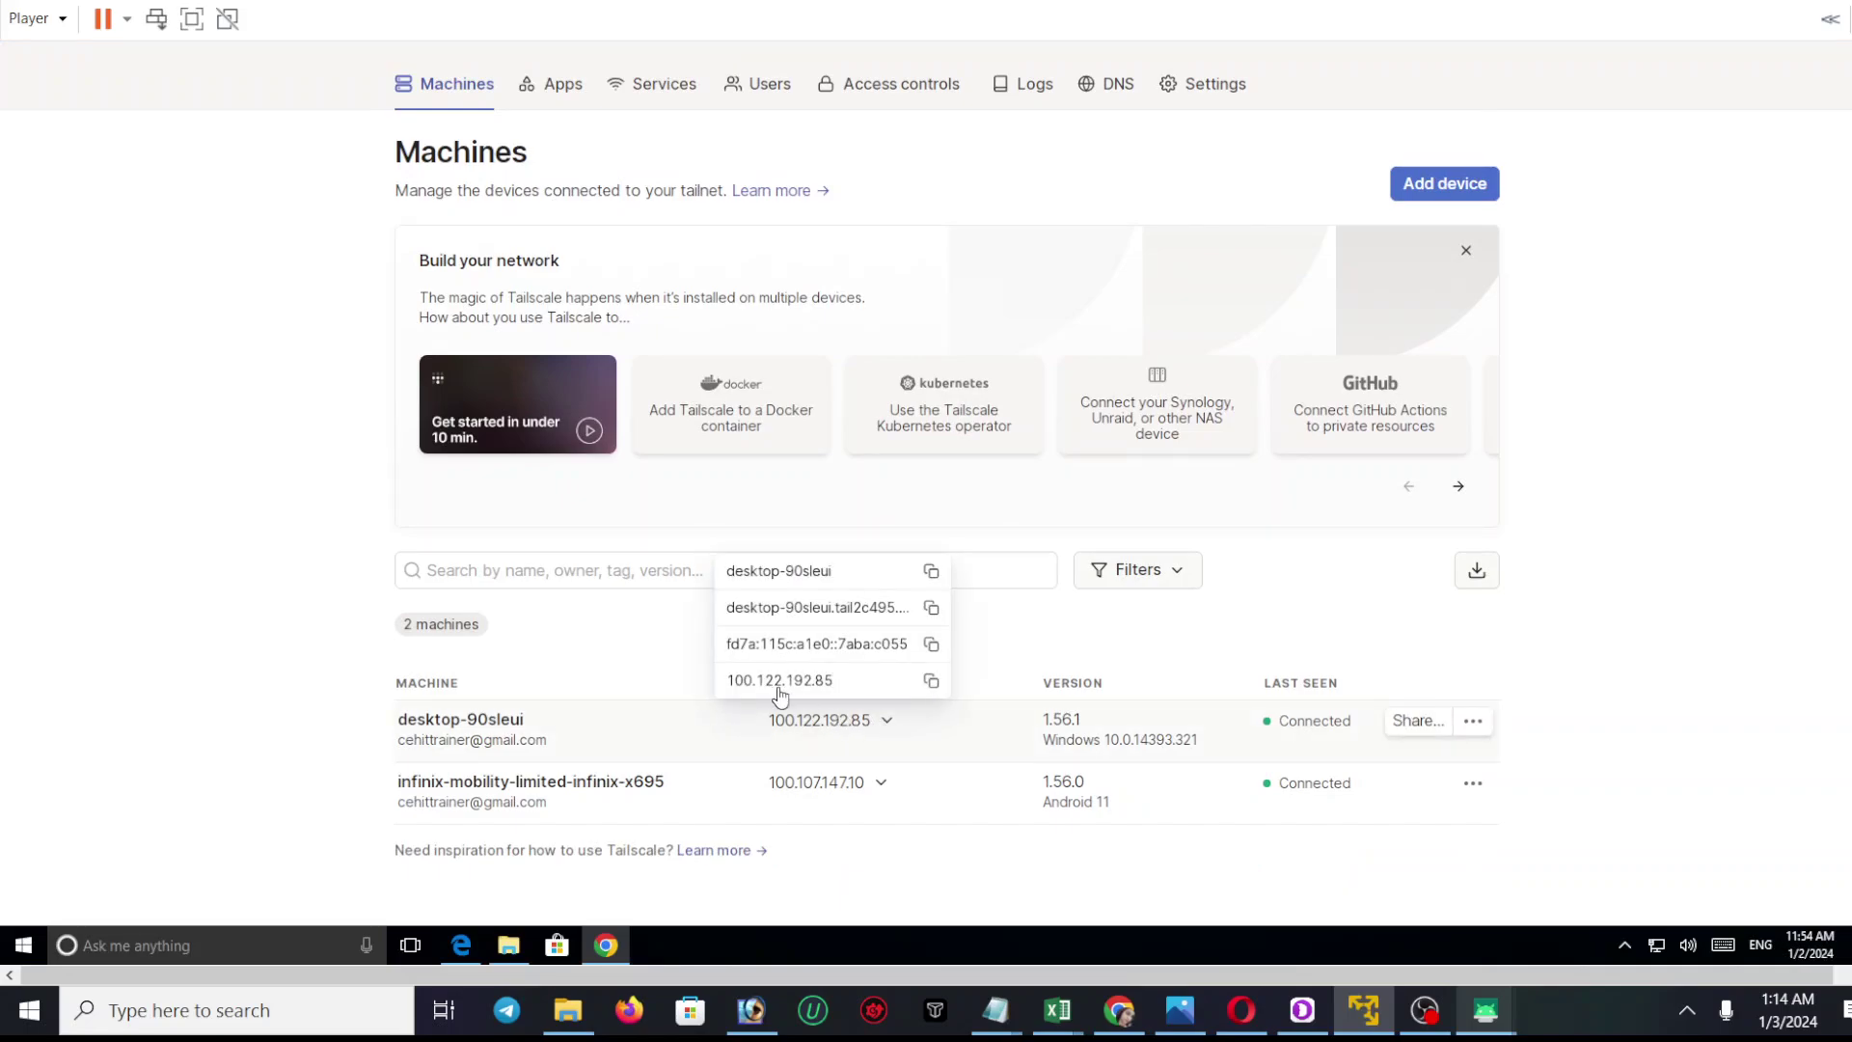
pyautogui.click(931, 682)
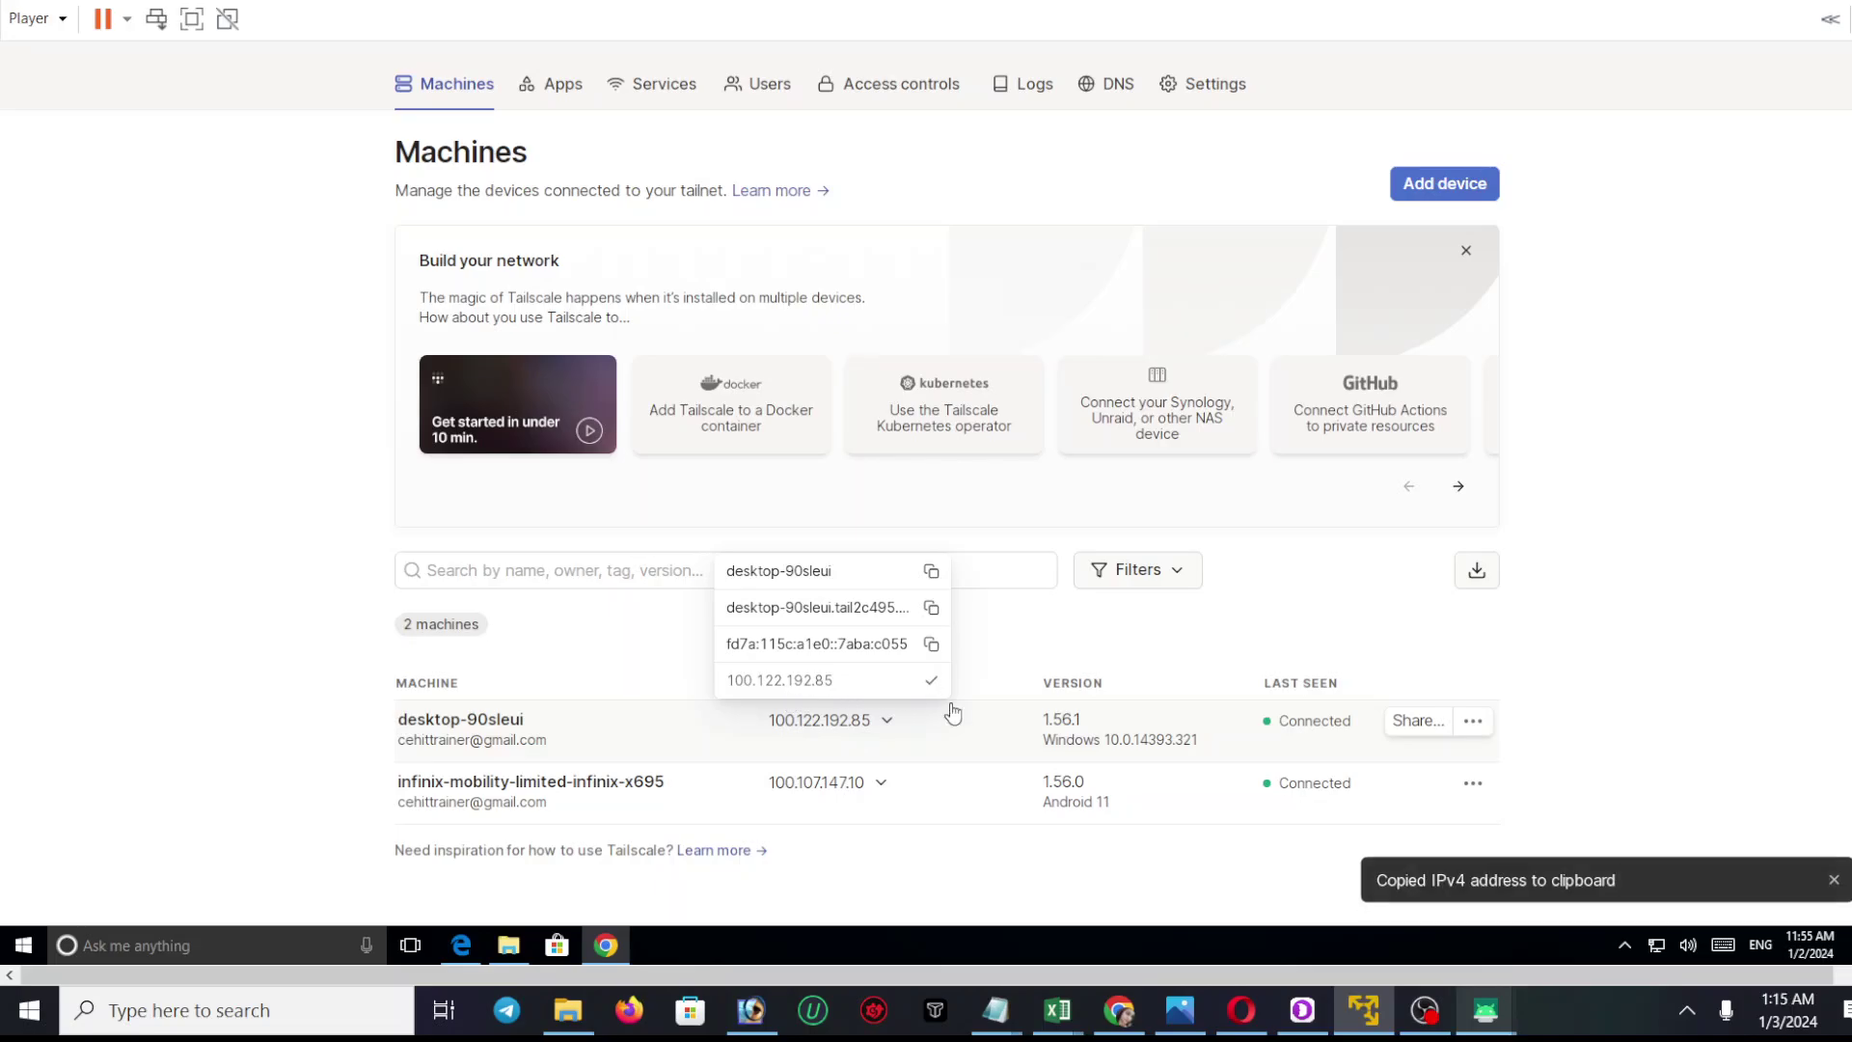
pyautogui.moveTo(1486, 1015)
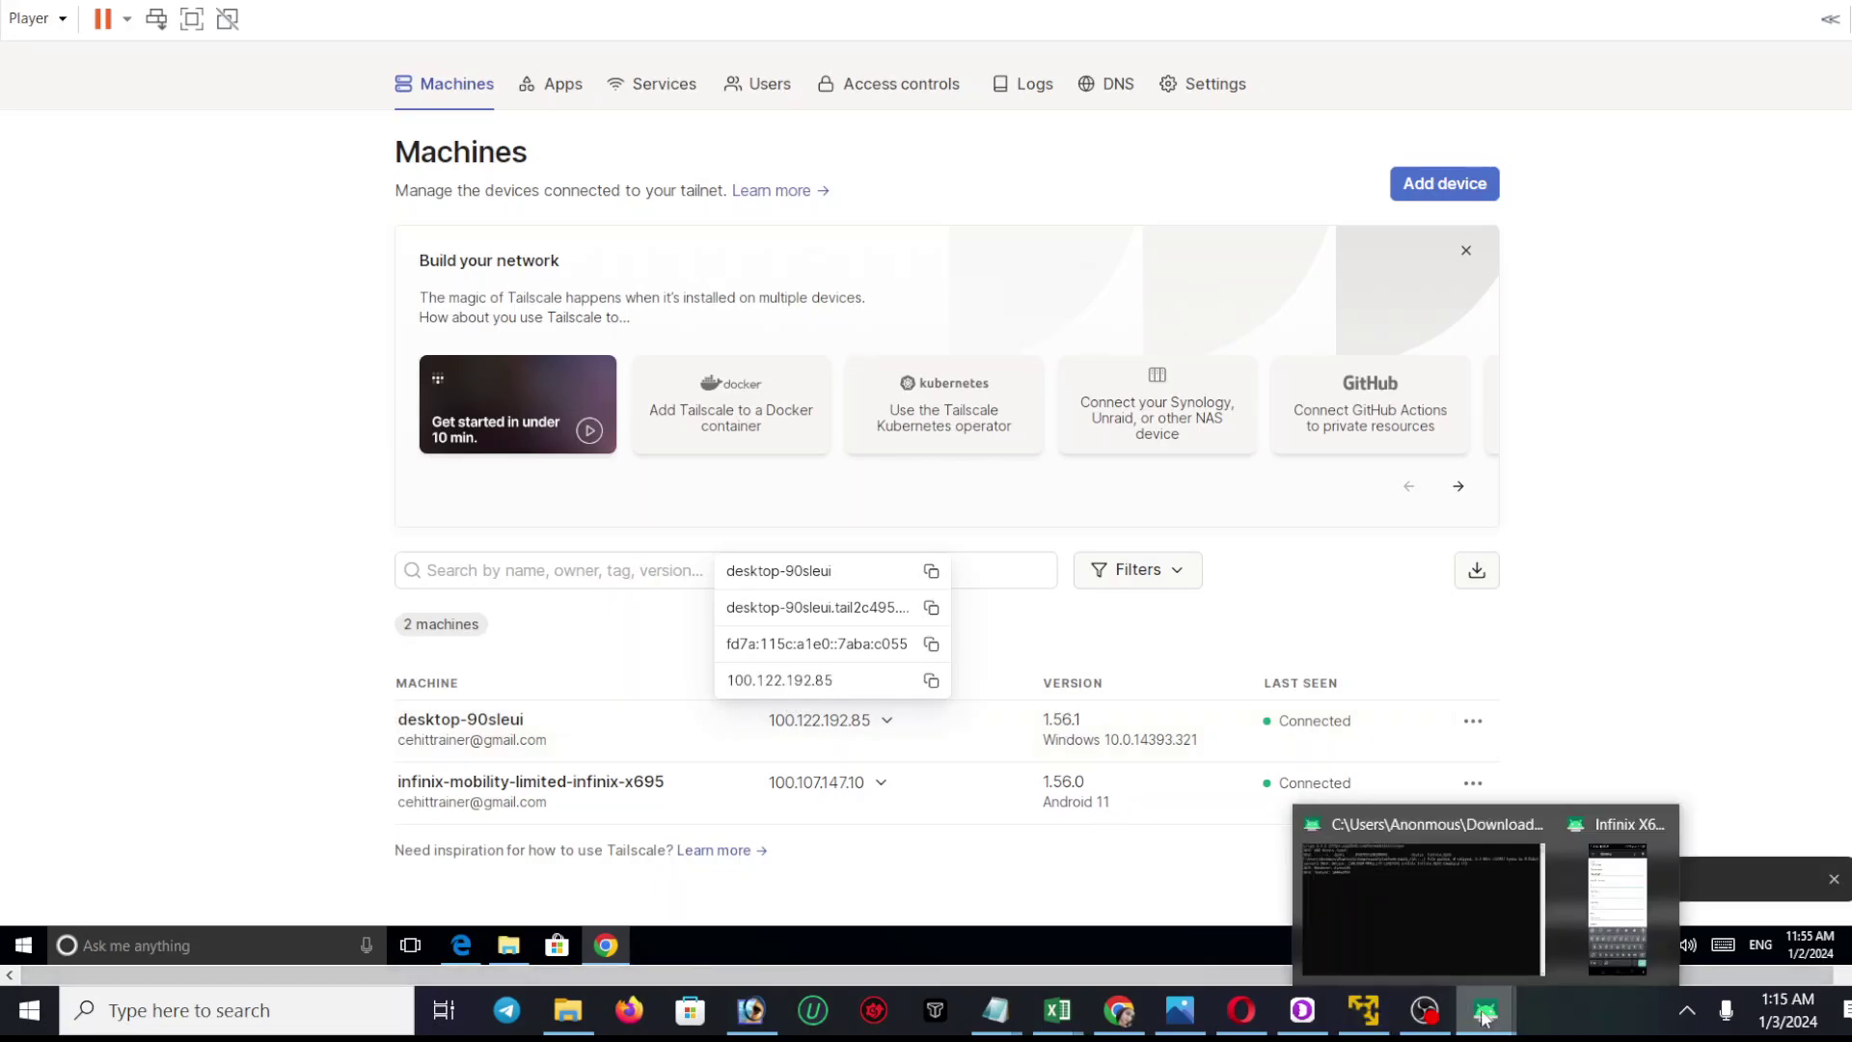
pyautogui.click(1572, 924)
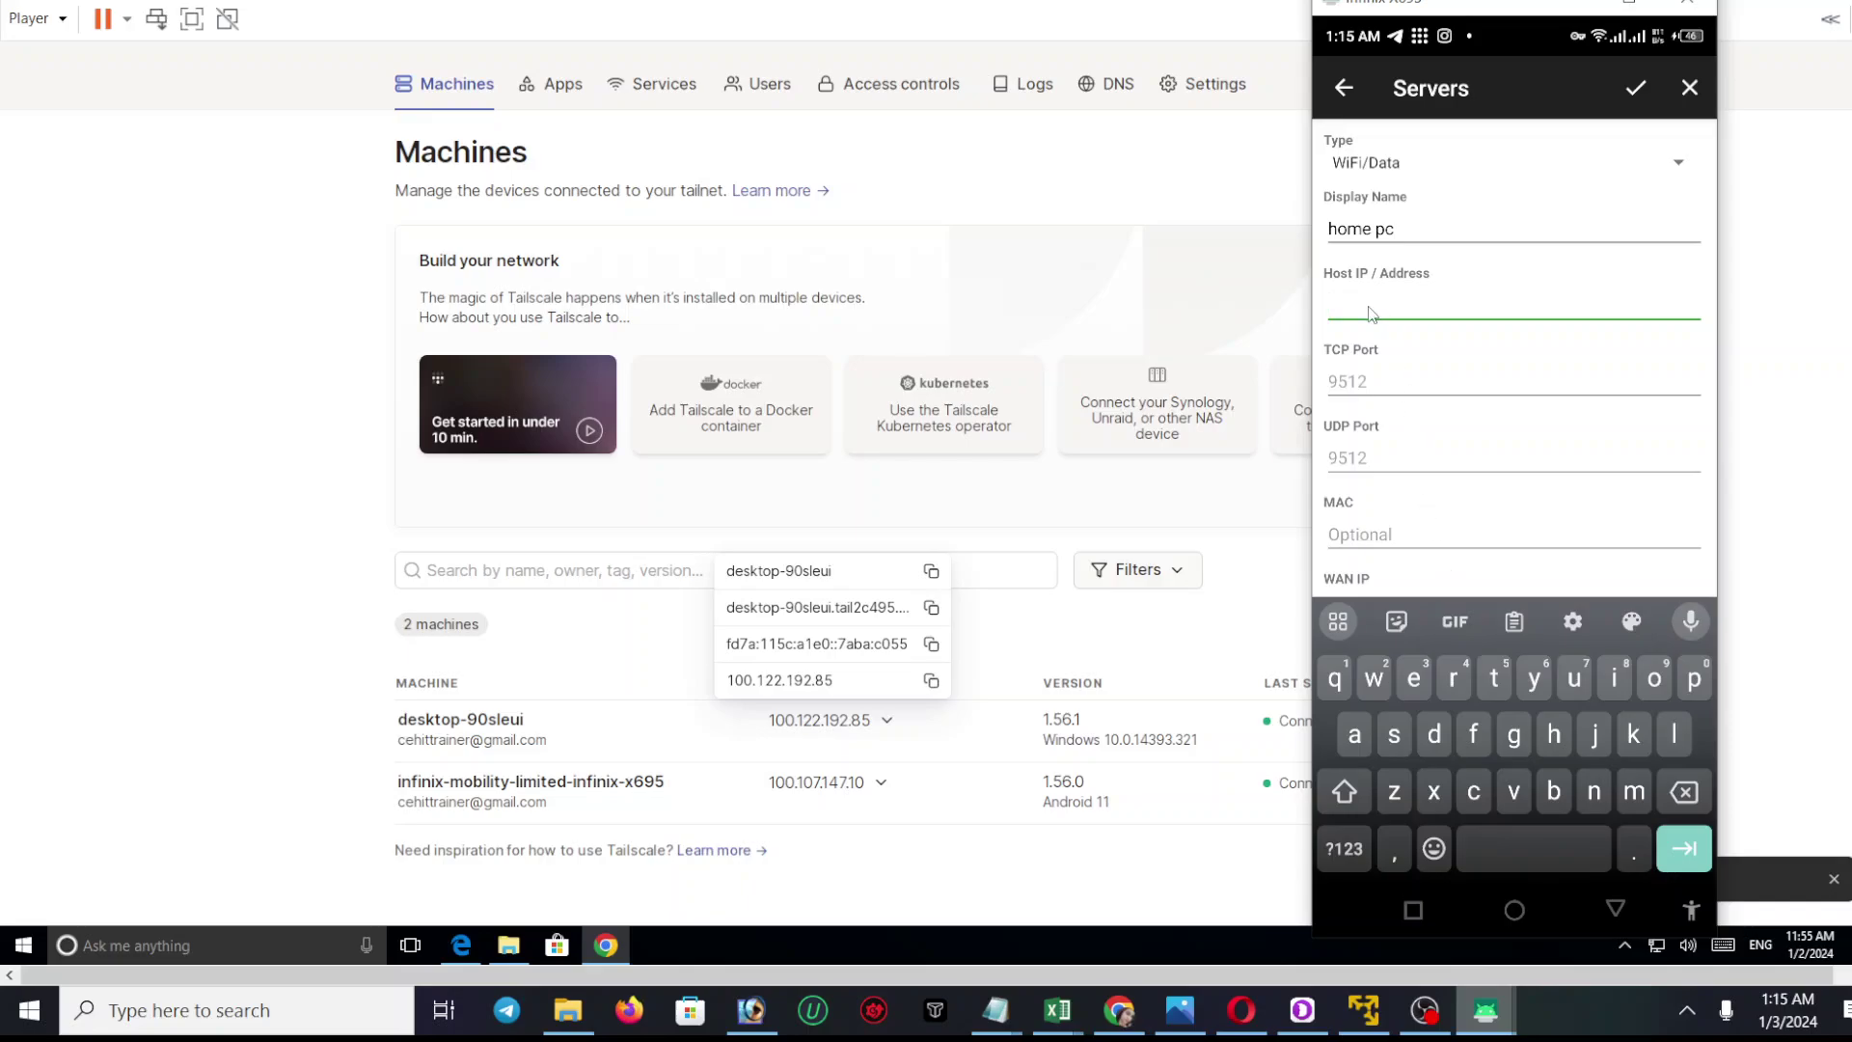
# - Try to paste the copied address into the server's Host IP / Address field, and clear the pasted text
pyautogui.hotkey('ctrl', 'v')
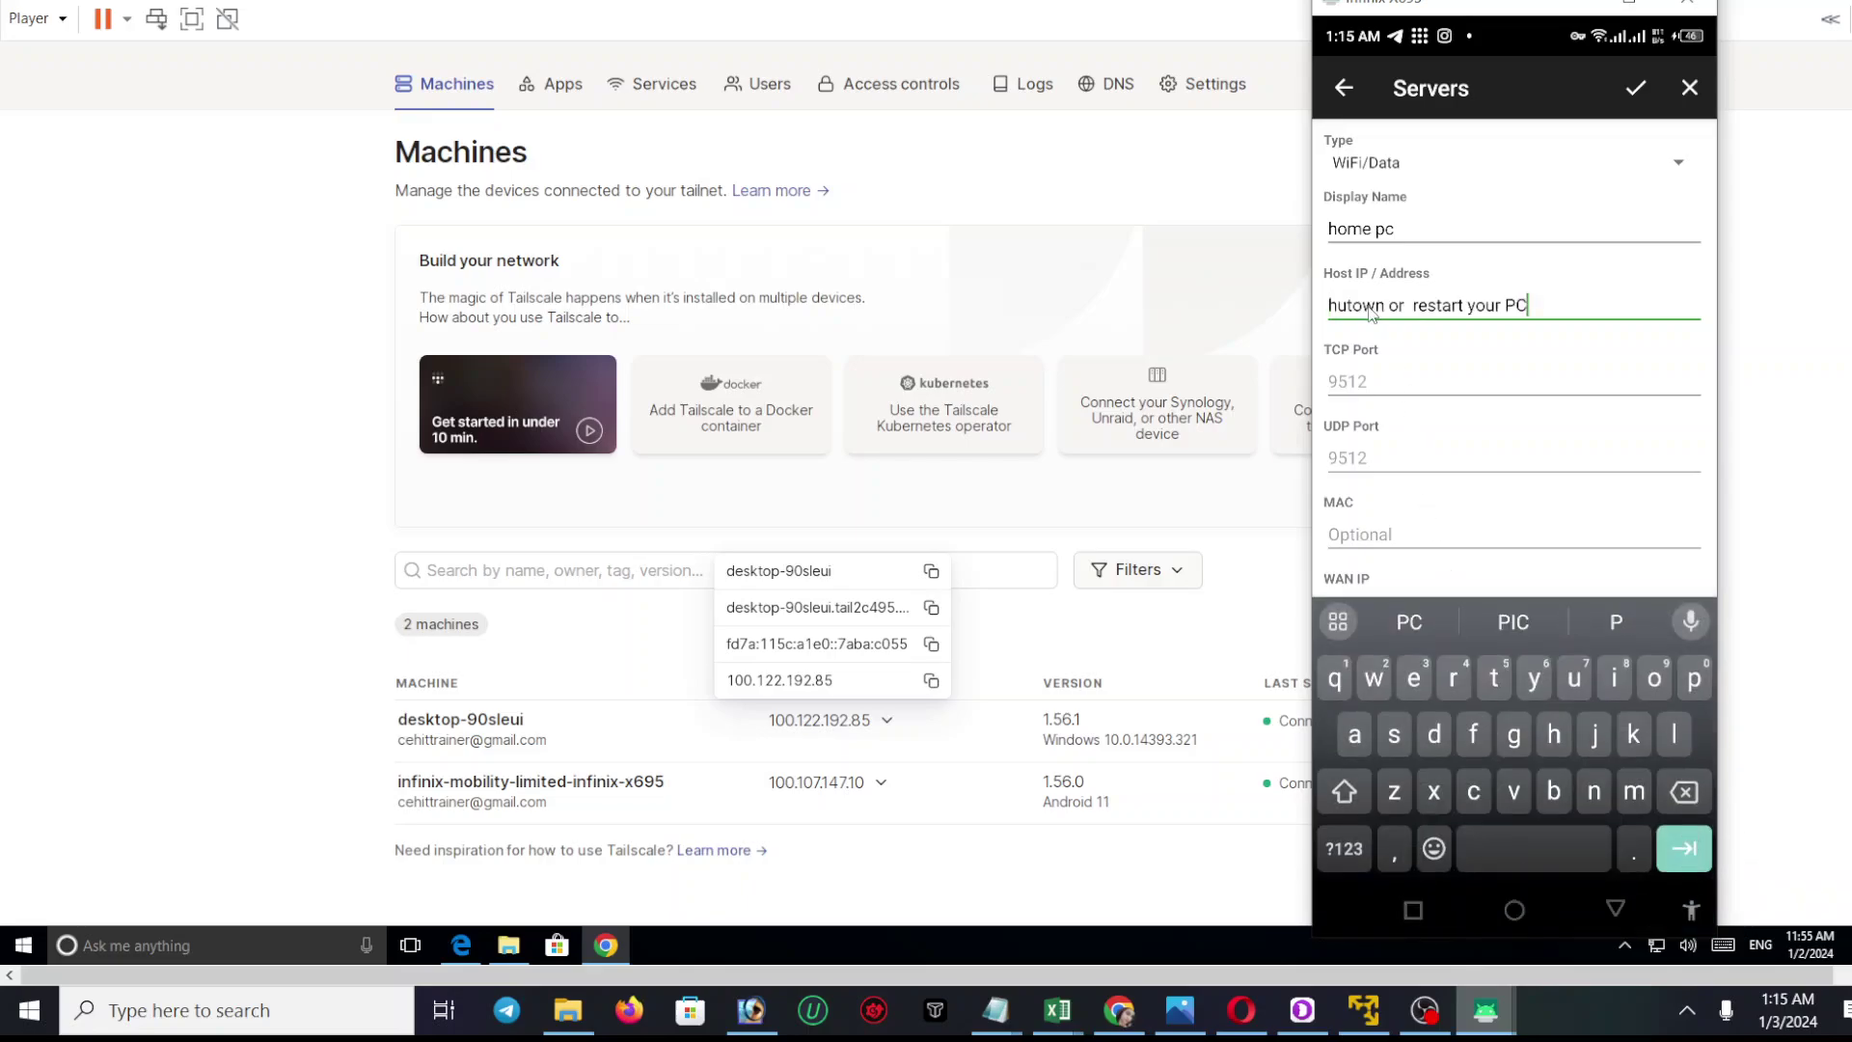
pyautogui.press('BackSpace')
pyautogui.press('BackSpace')
pyautogui.press('BackSpace')
pyautogui.press('BackSpace')
pyautogui.press('BackSpace')
pyautogui.press('BackSpace')
pyautogui.press('BackSpace')
pyautogui.press('BackSpace')
pyautogui.press('BackSpace')
pyautogui.press('BackSpace')
pyautogui.press('BackSpace')
pyautogui.press('BackSpace')
pyautogui.press('BackSpace')
pyautogui.press('BackSpace')
pyautogui.press('BackSpace')
pyautogui.press('BackSpace')
pyautogui.press('BackSpace')
pyautogui.press('BackSpace')
pyautogui.press('BackSpace')
pyautogui.press('BackSpace')
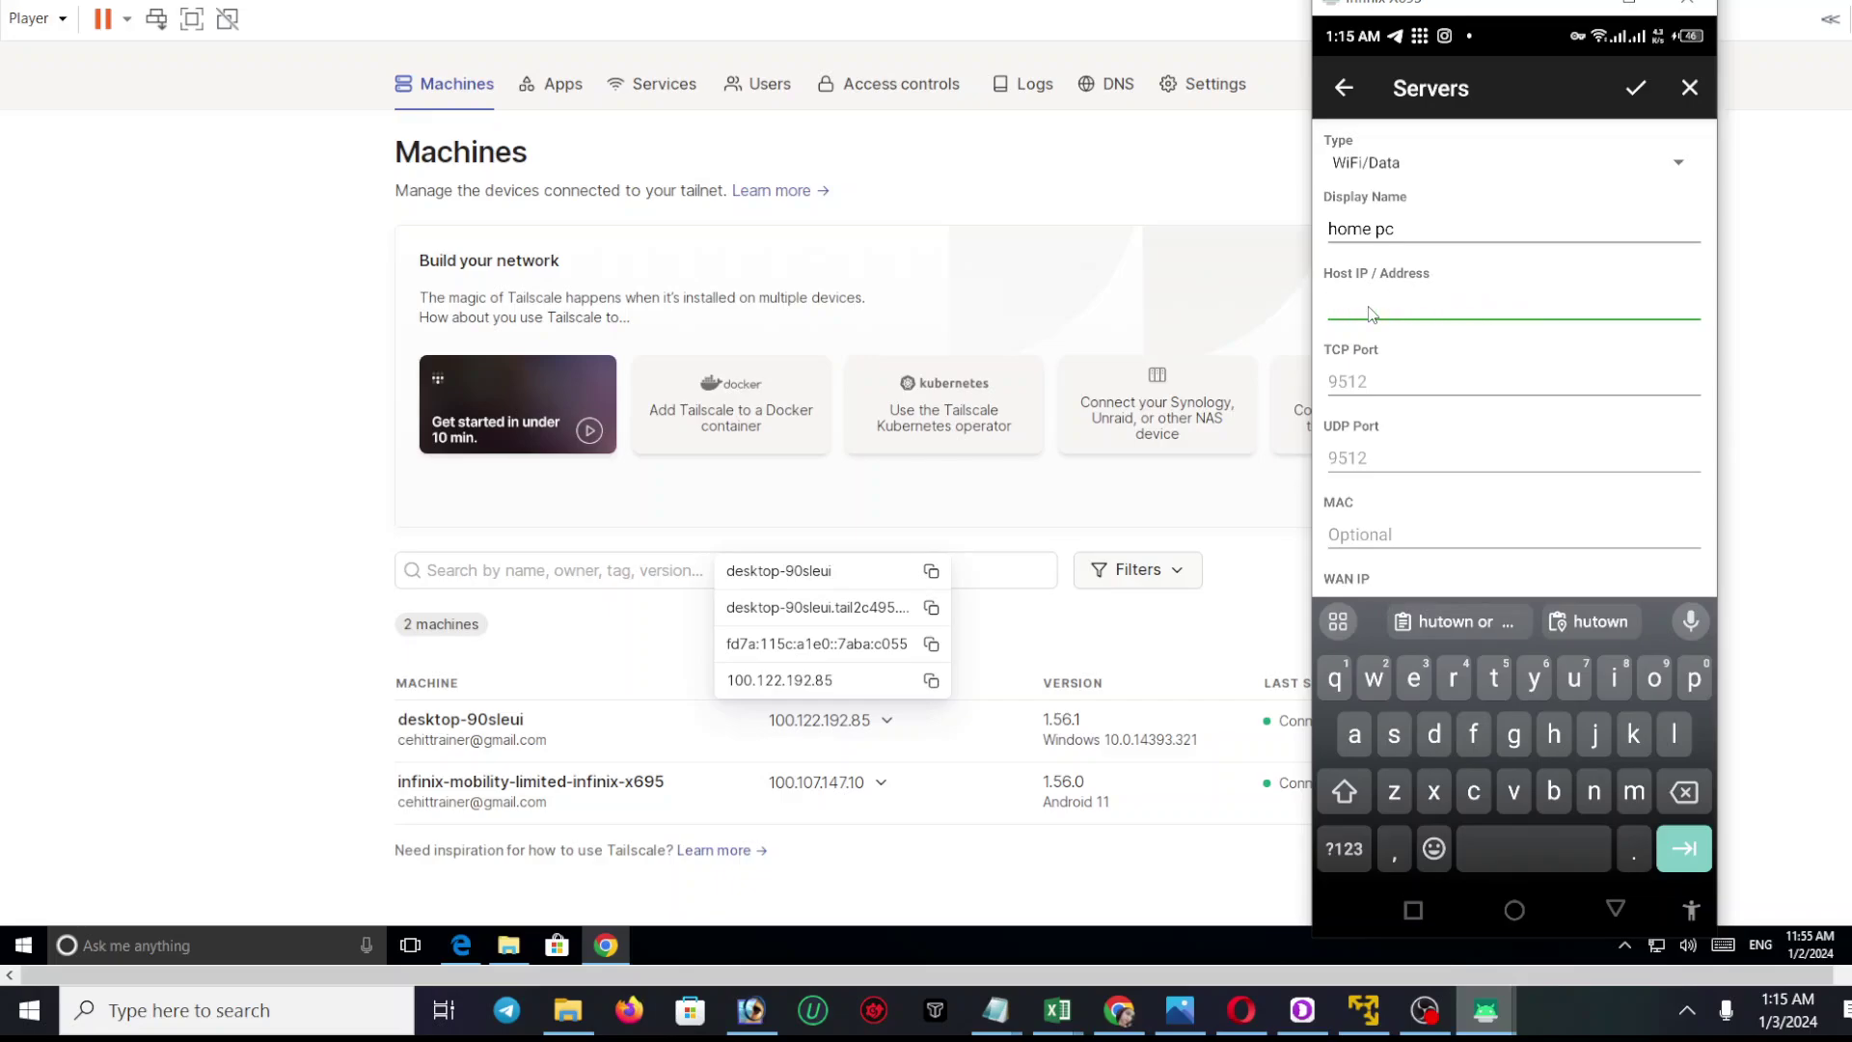
# - Set the server's host address to 100.122.192.85, save the server, and return to the list of remotes
pyautogui.write('100.122.192.85')
pyautogui.click(1634, 89)
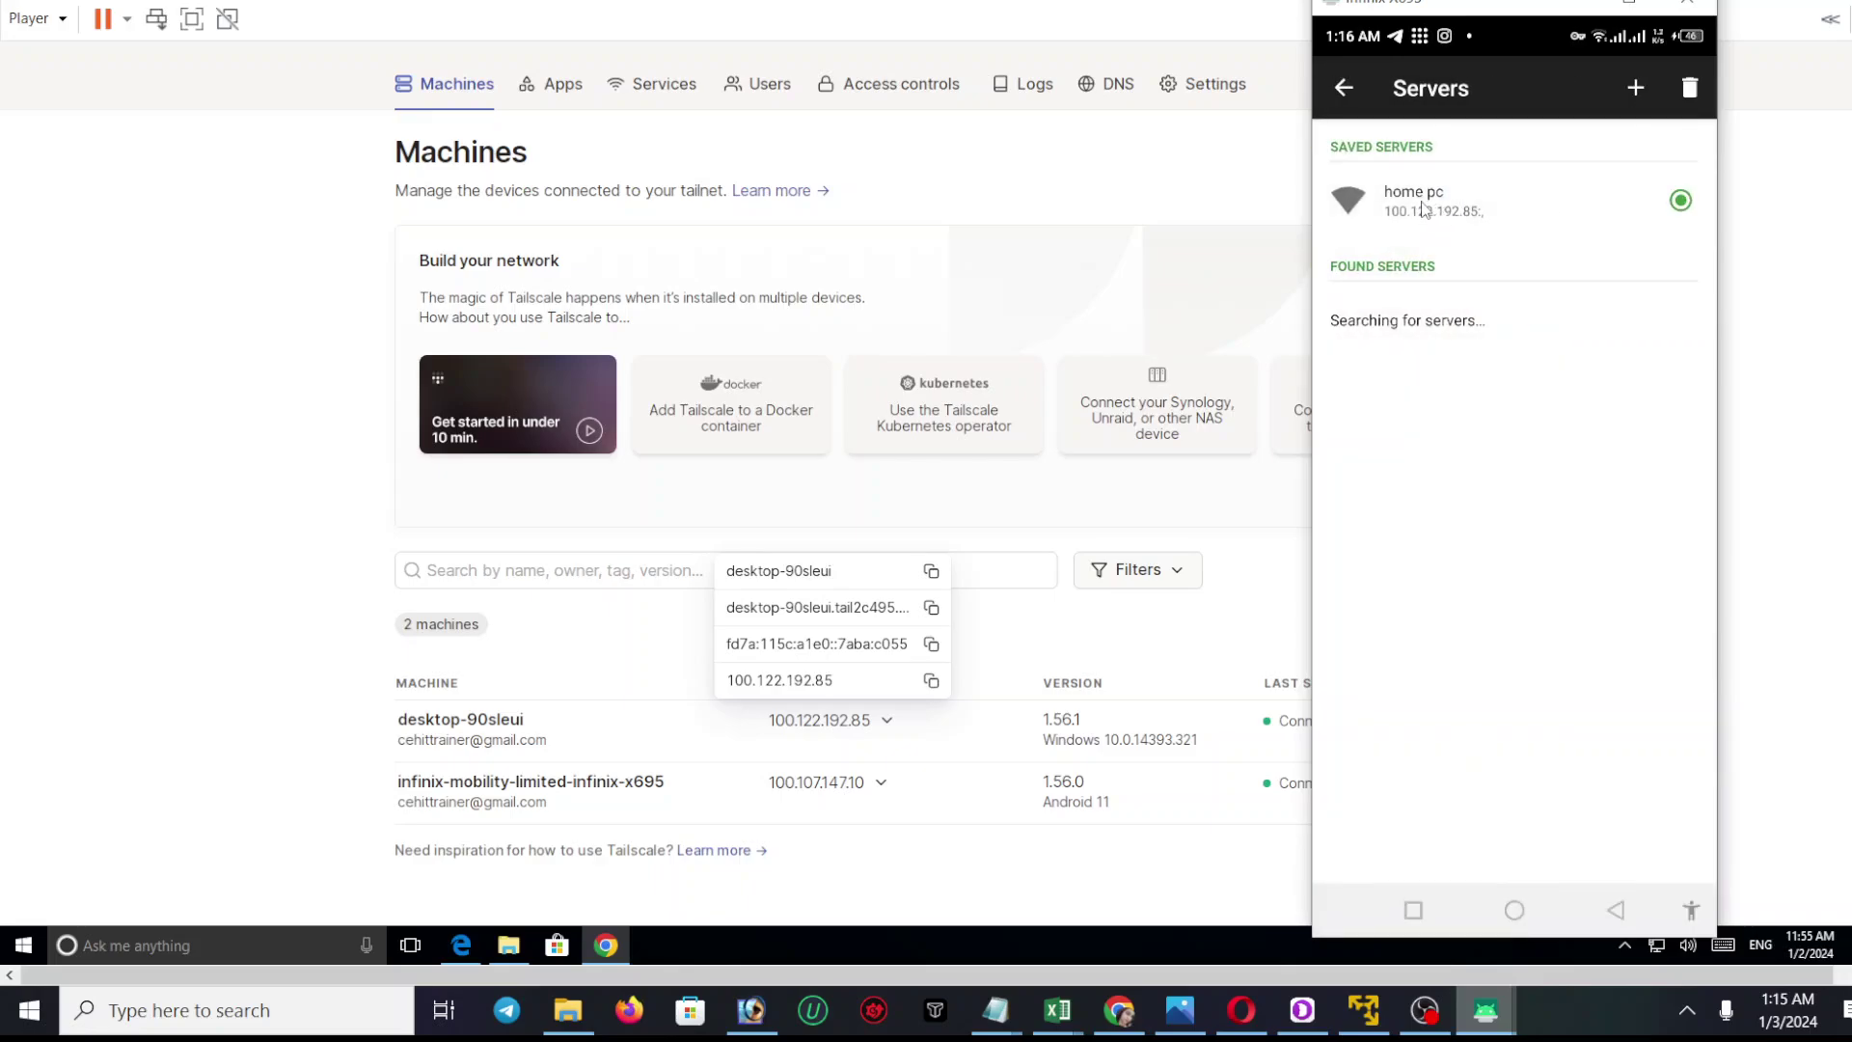
pyautogui.click(1354, 106)
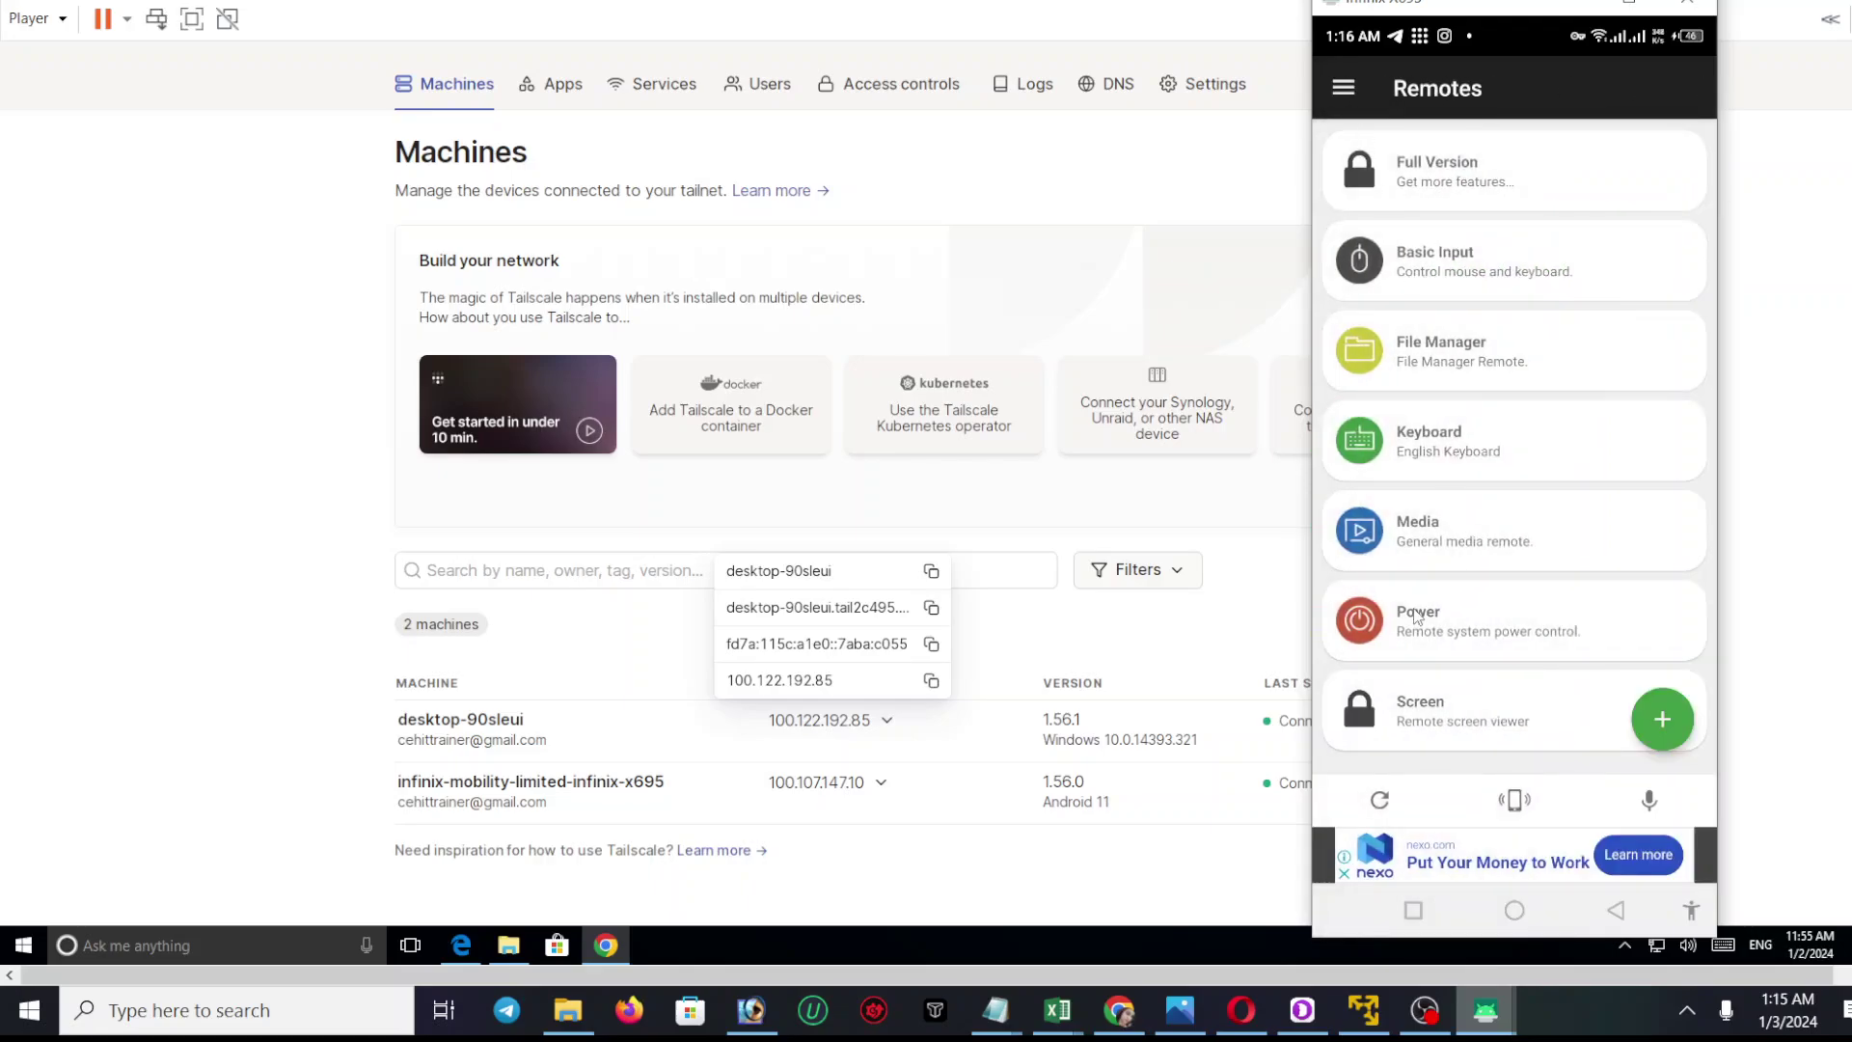
# - Open the Power remote, skip the upgrade offer, and move the phone mirror clear of the machine list
pyautogui.click(1413, 620)
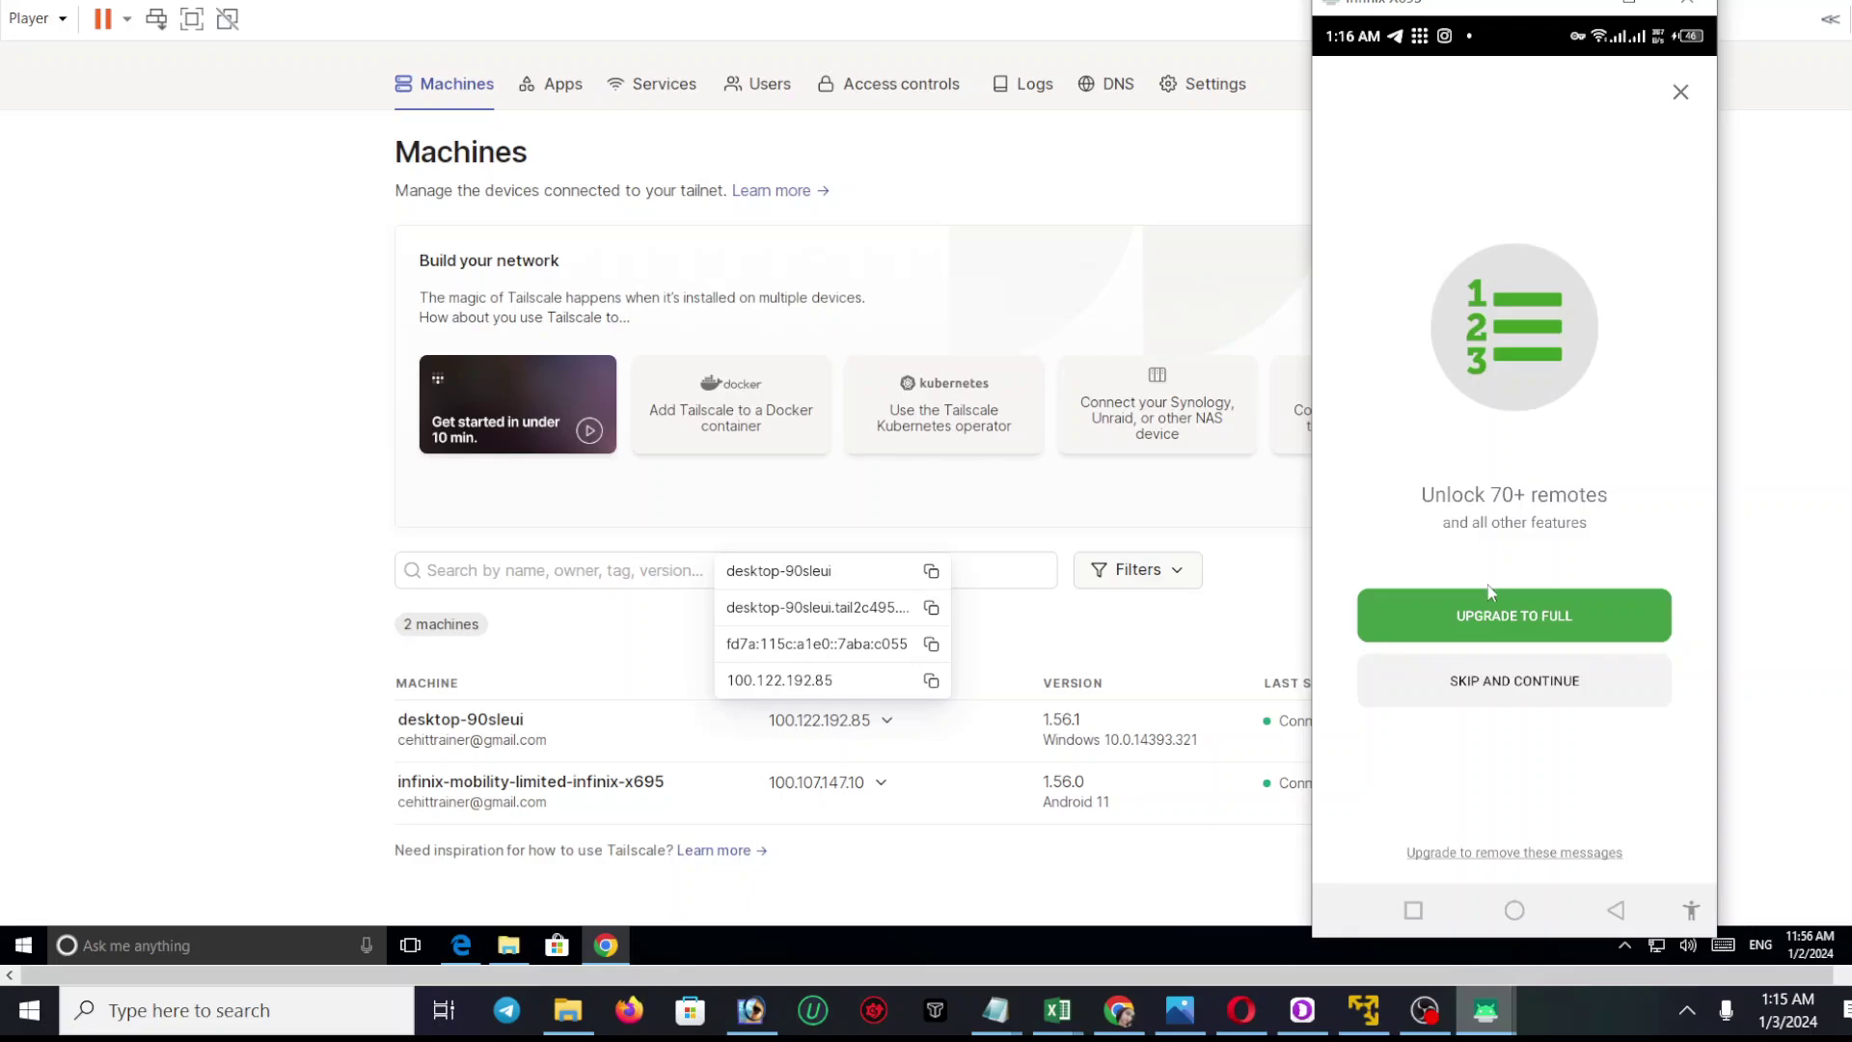
pyautogui.click(1486, 687)
pyautogui.click(1509, 617)
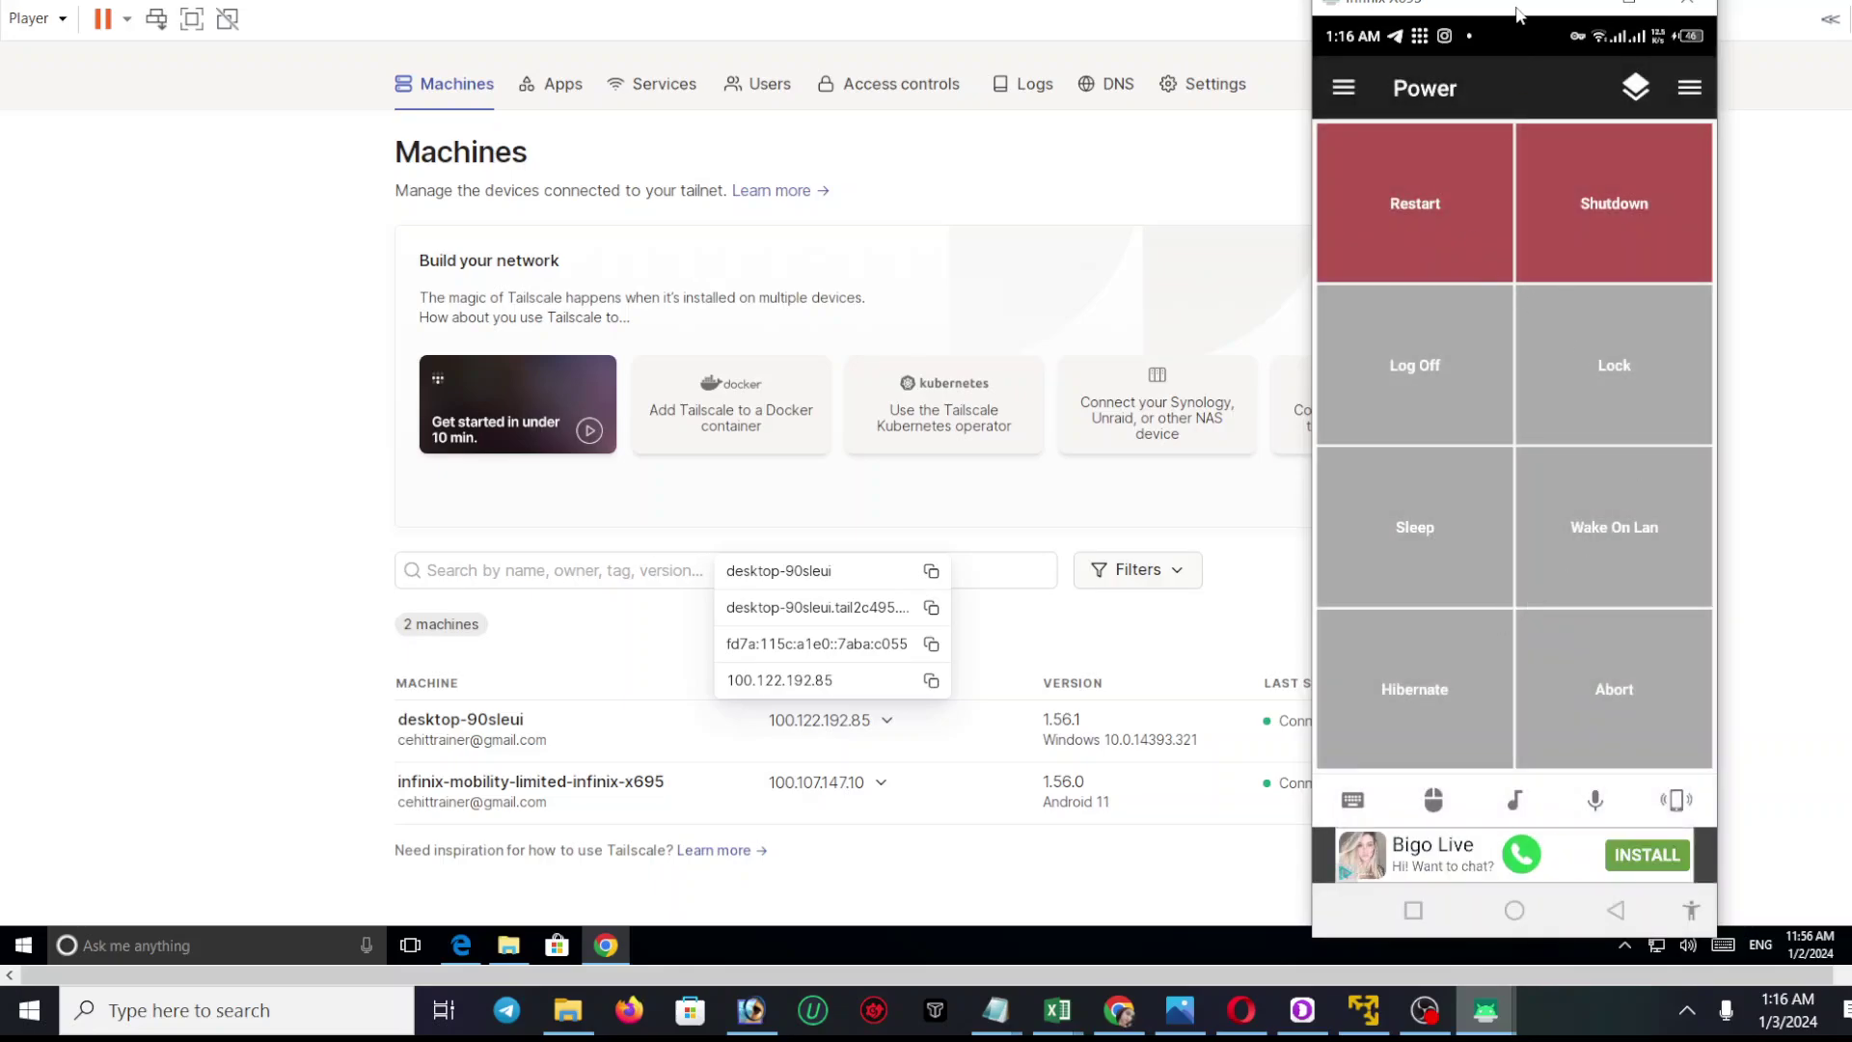
pyautogui.moveTo(1522, 26); pyautogui.dragTo(1593, 19)
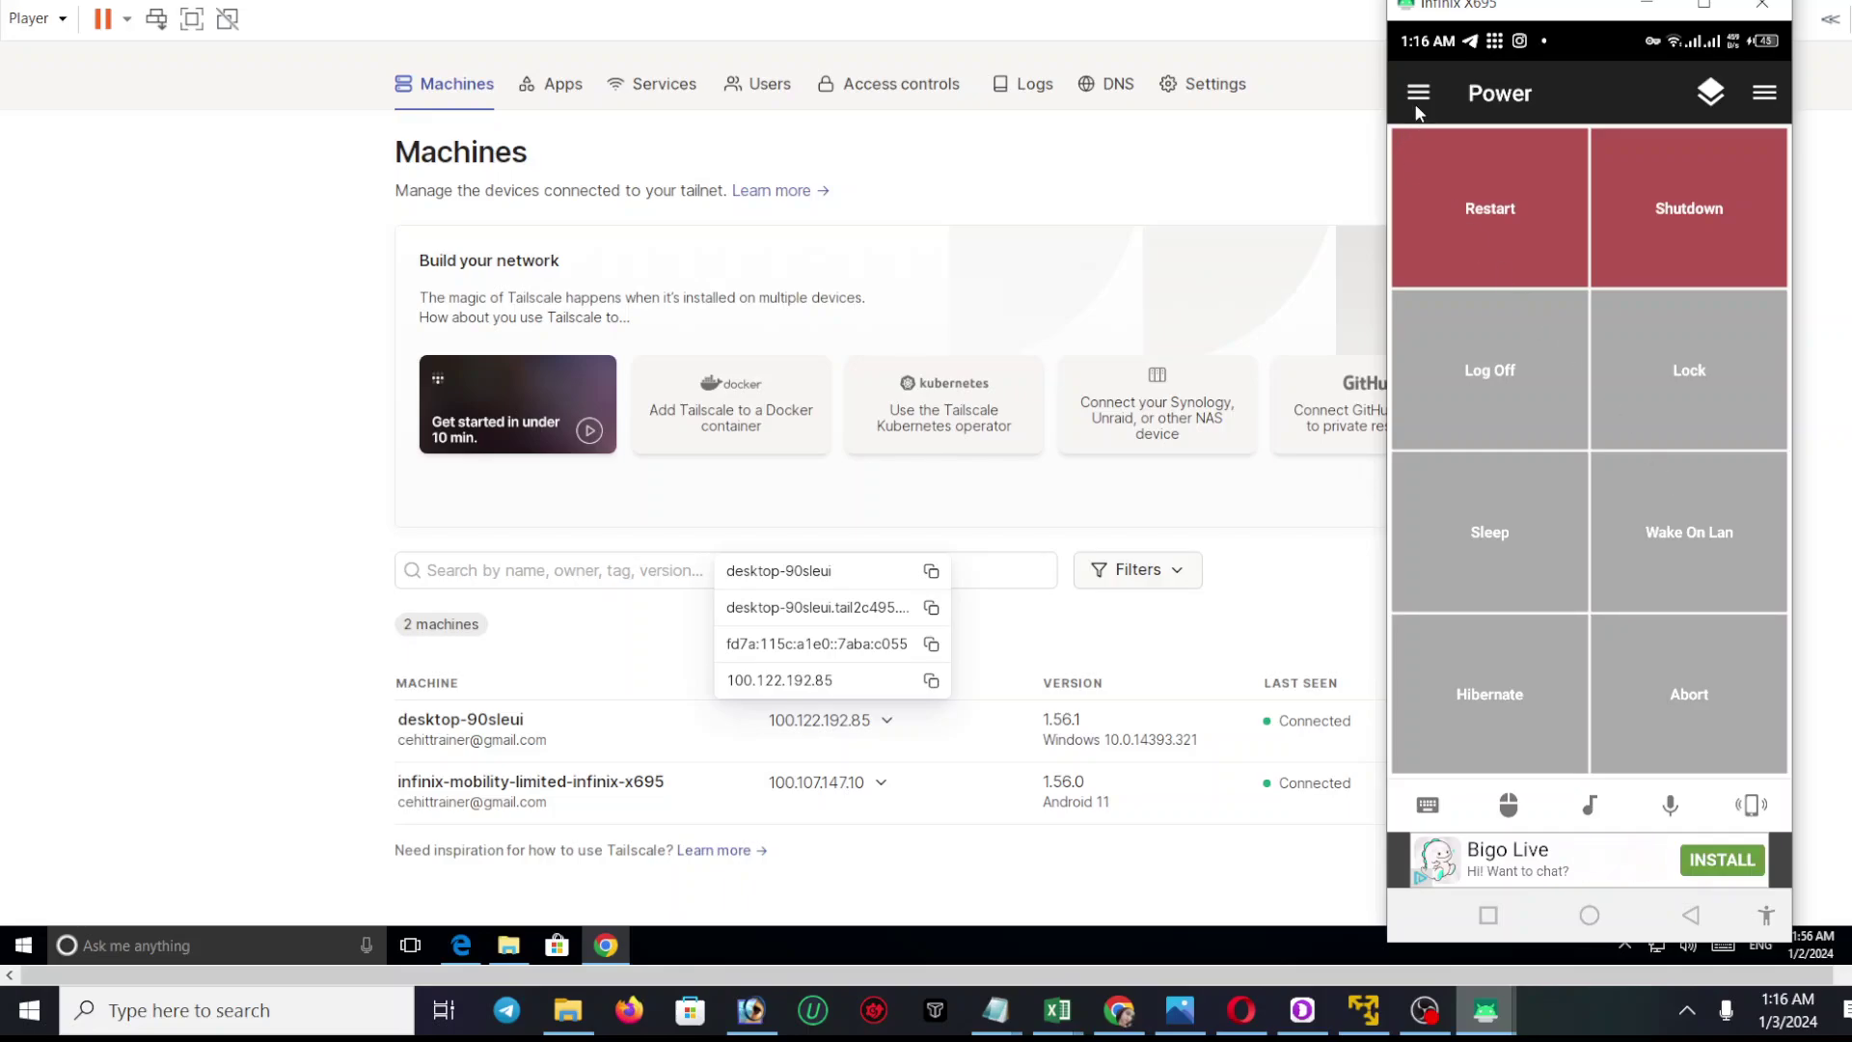
pyautogui.click(1693, 915)
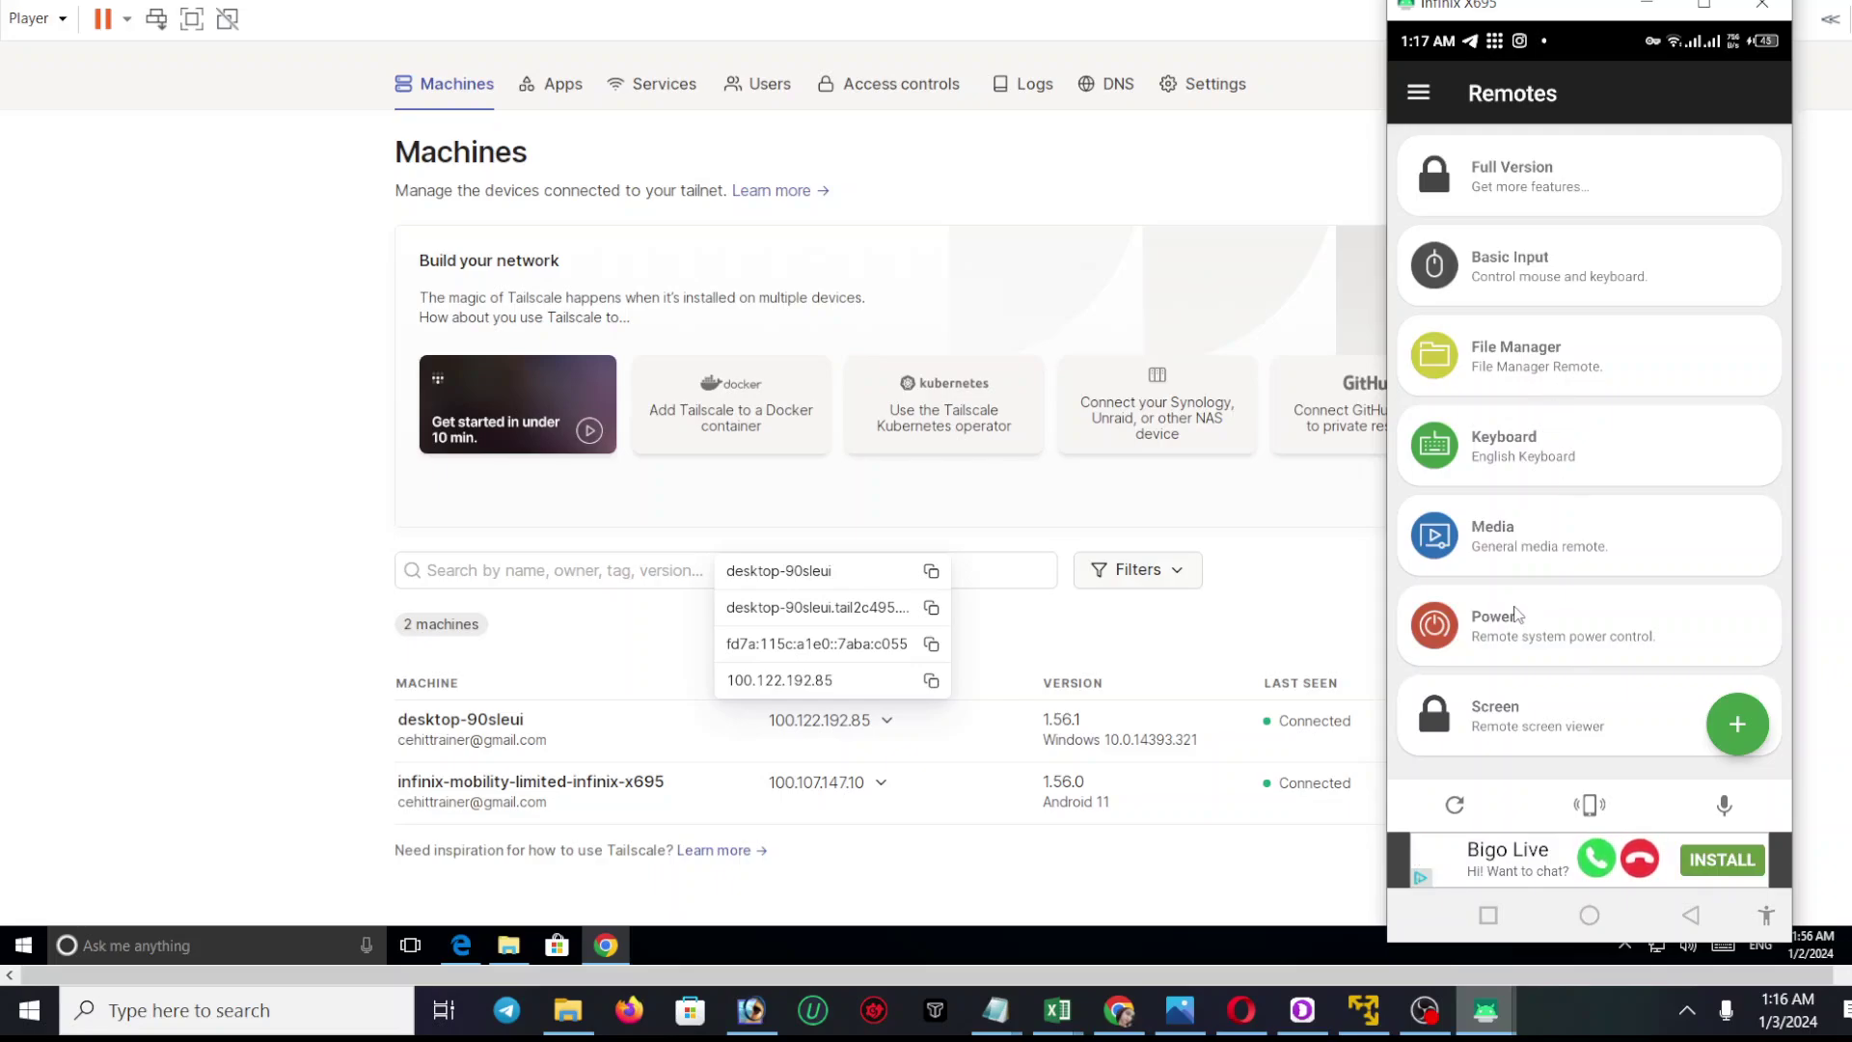
pyautogui.click(1506, 625)
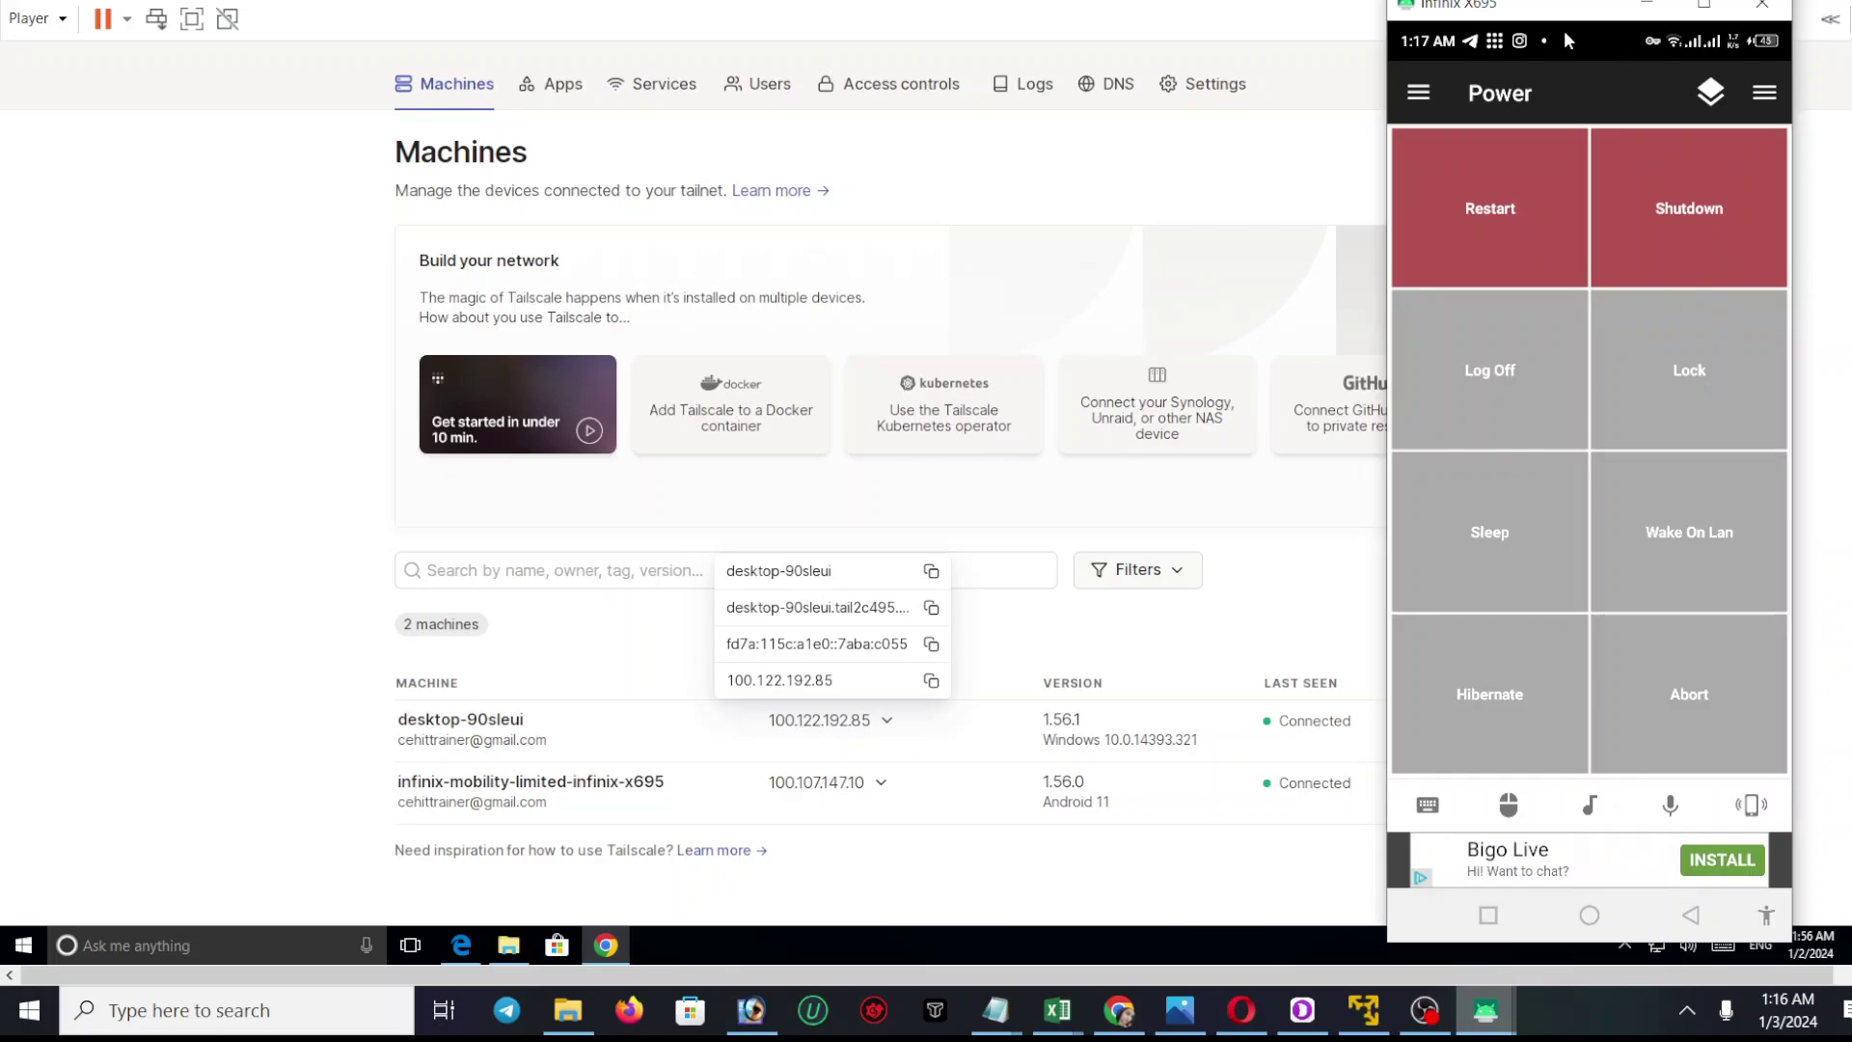
# - Turn off Wi-Fi in the phone's quick settings so that it runs on mobile data only
pyautogui.moveTo(1564, 39); pyautogui.dragTo(1640, 385)
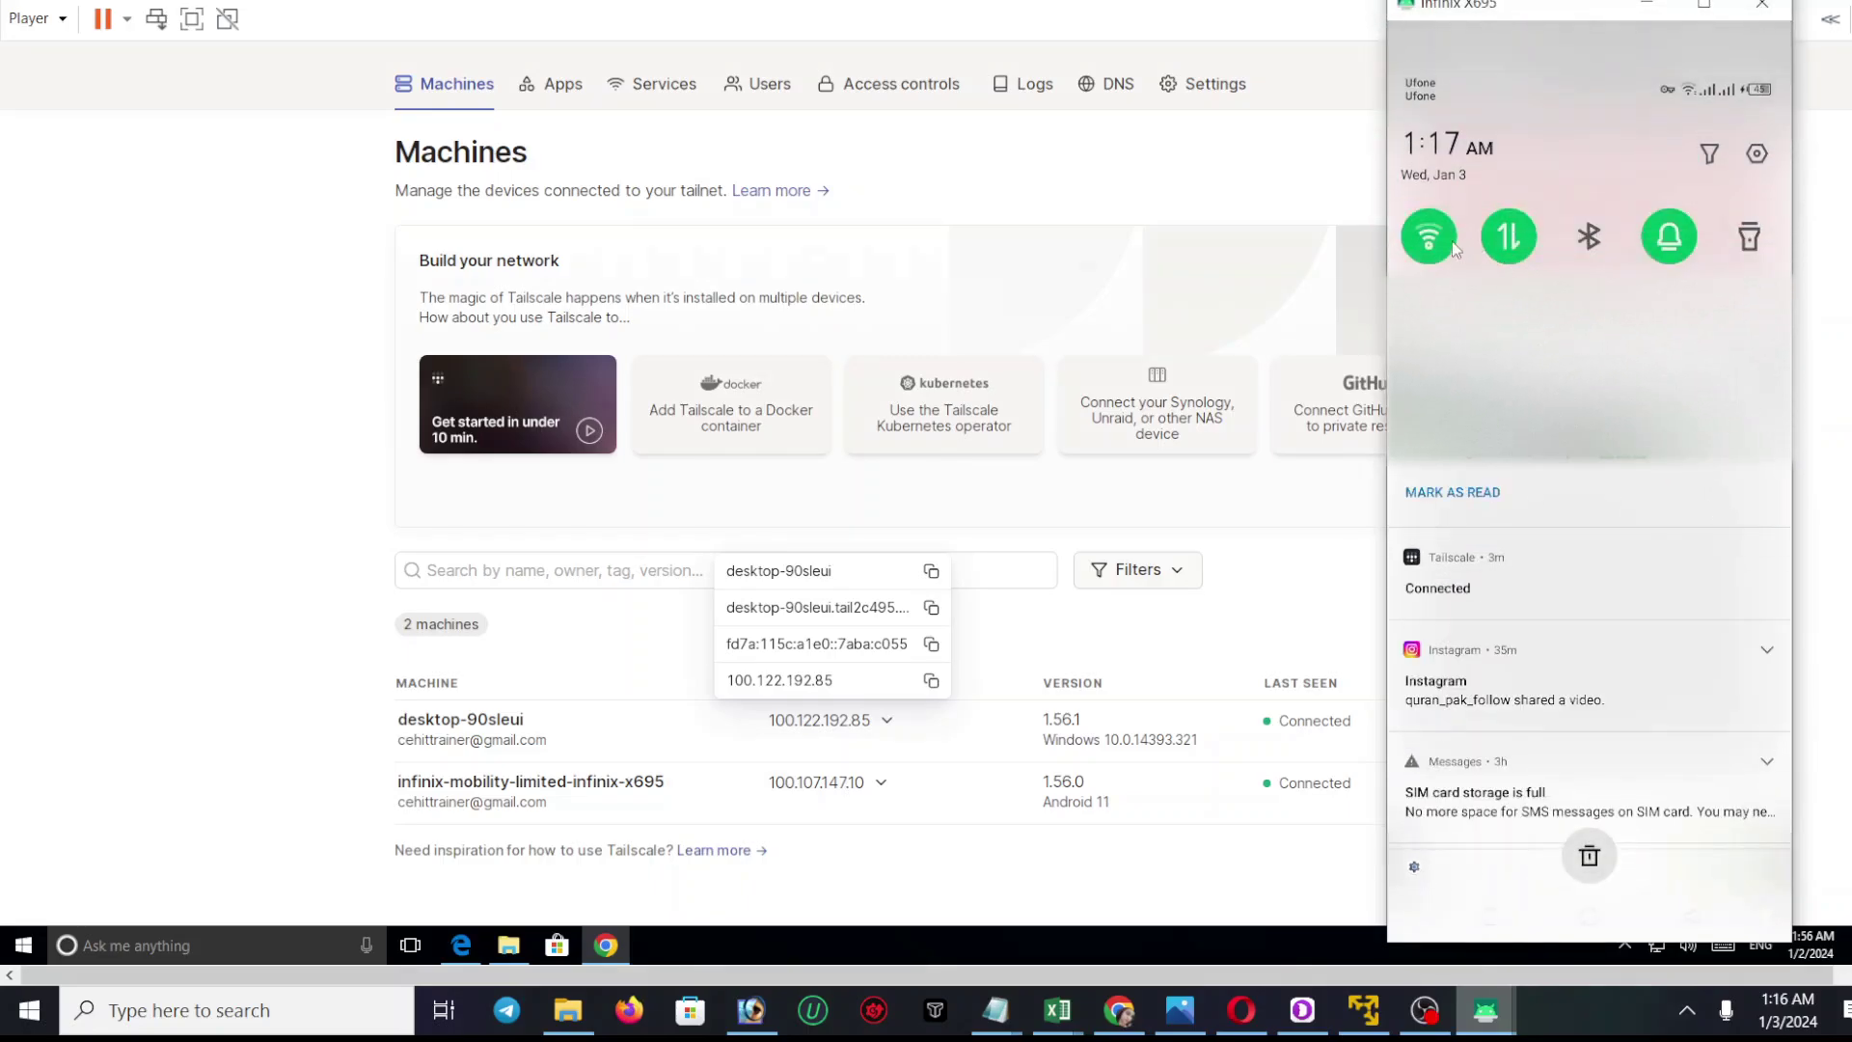
pyautogui.click(1452, 246)
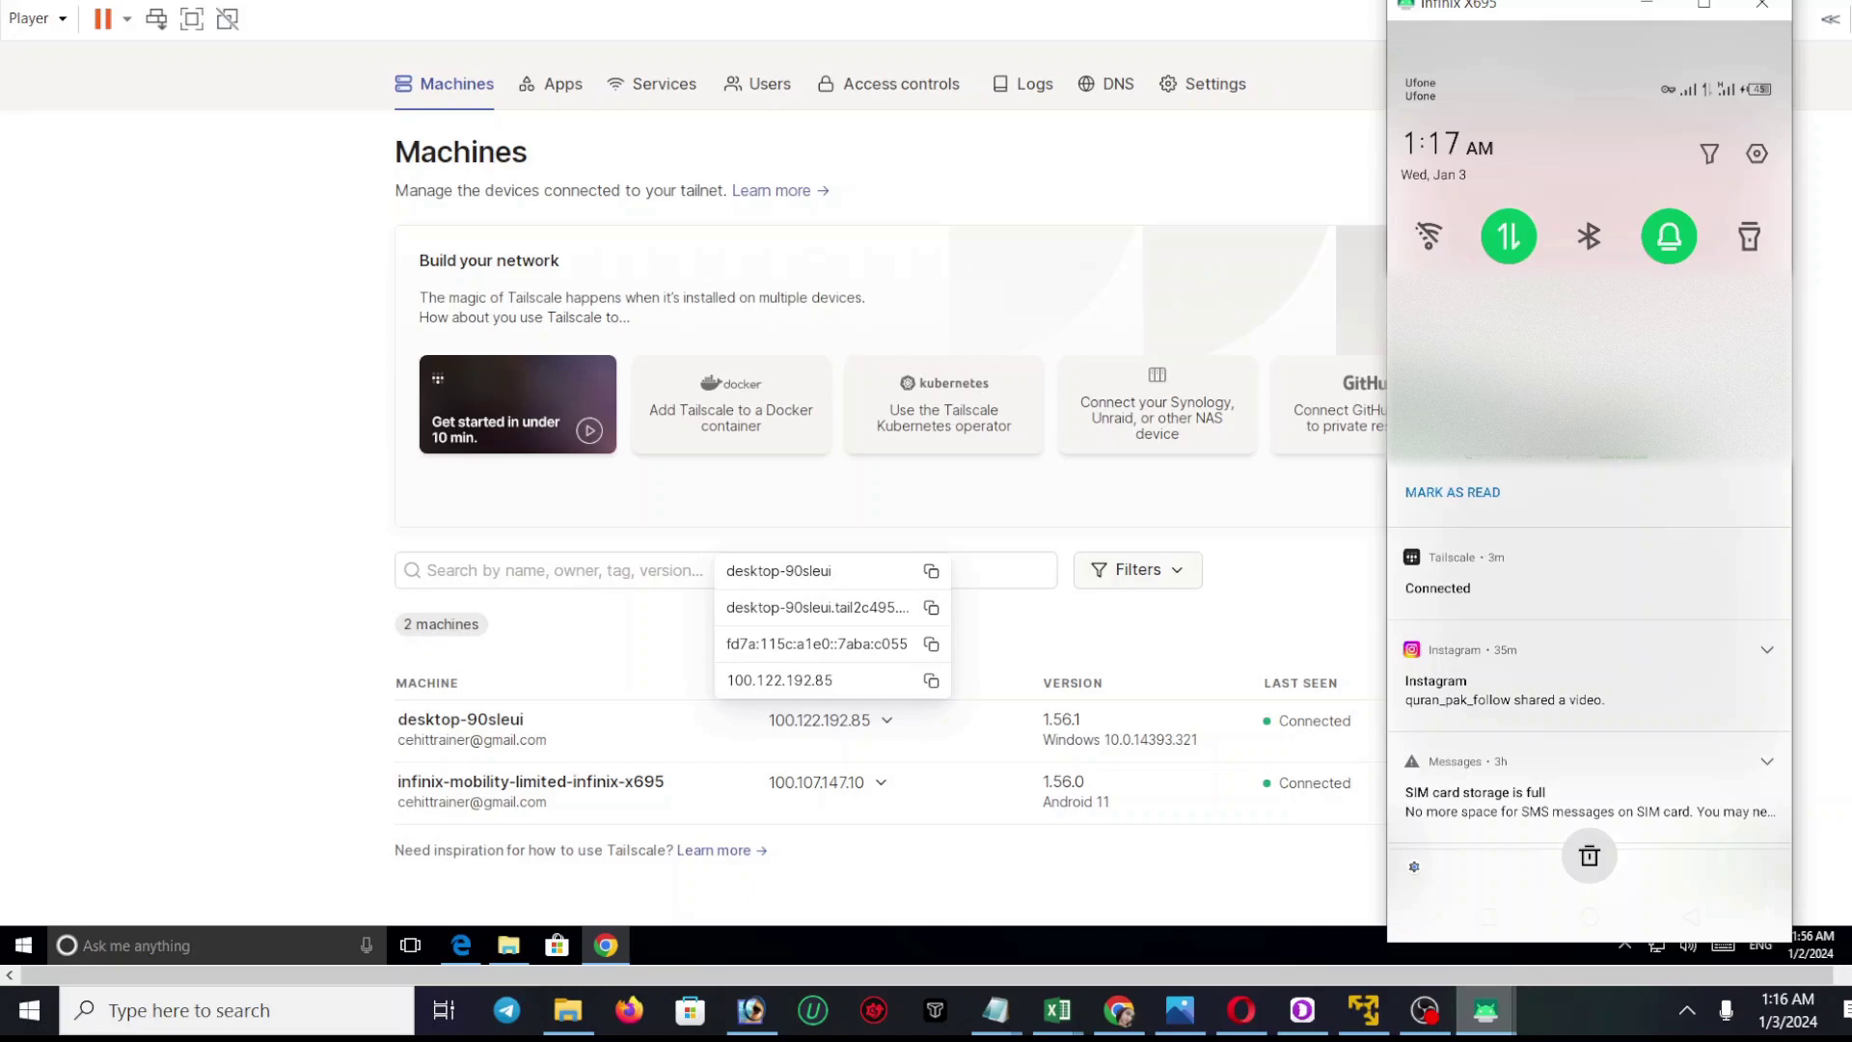
pyautogui.moveTo(1537, 464); pyautogui.dragTo(1672, 463)
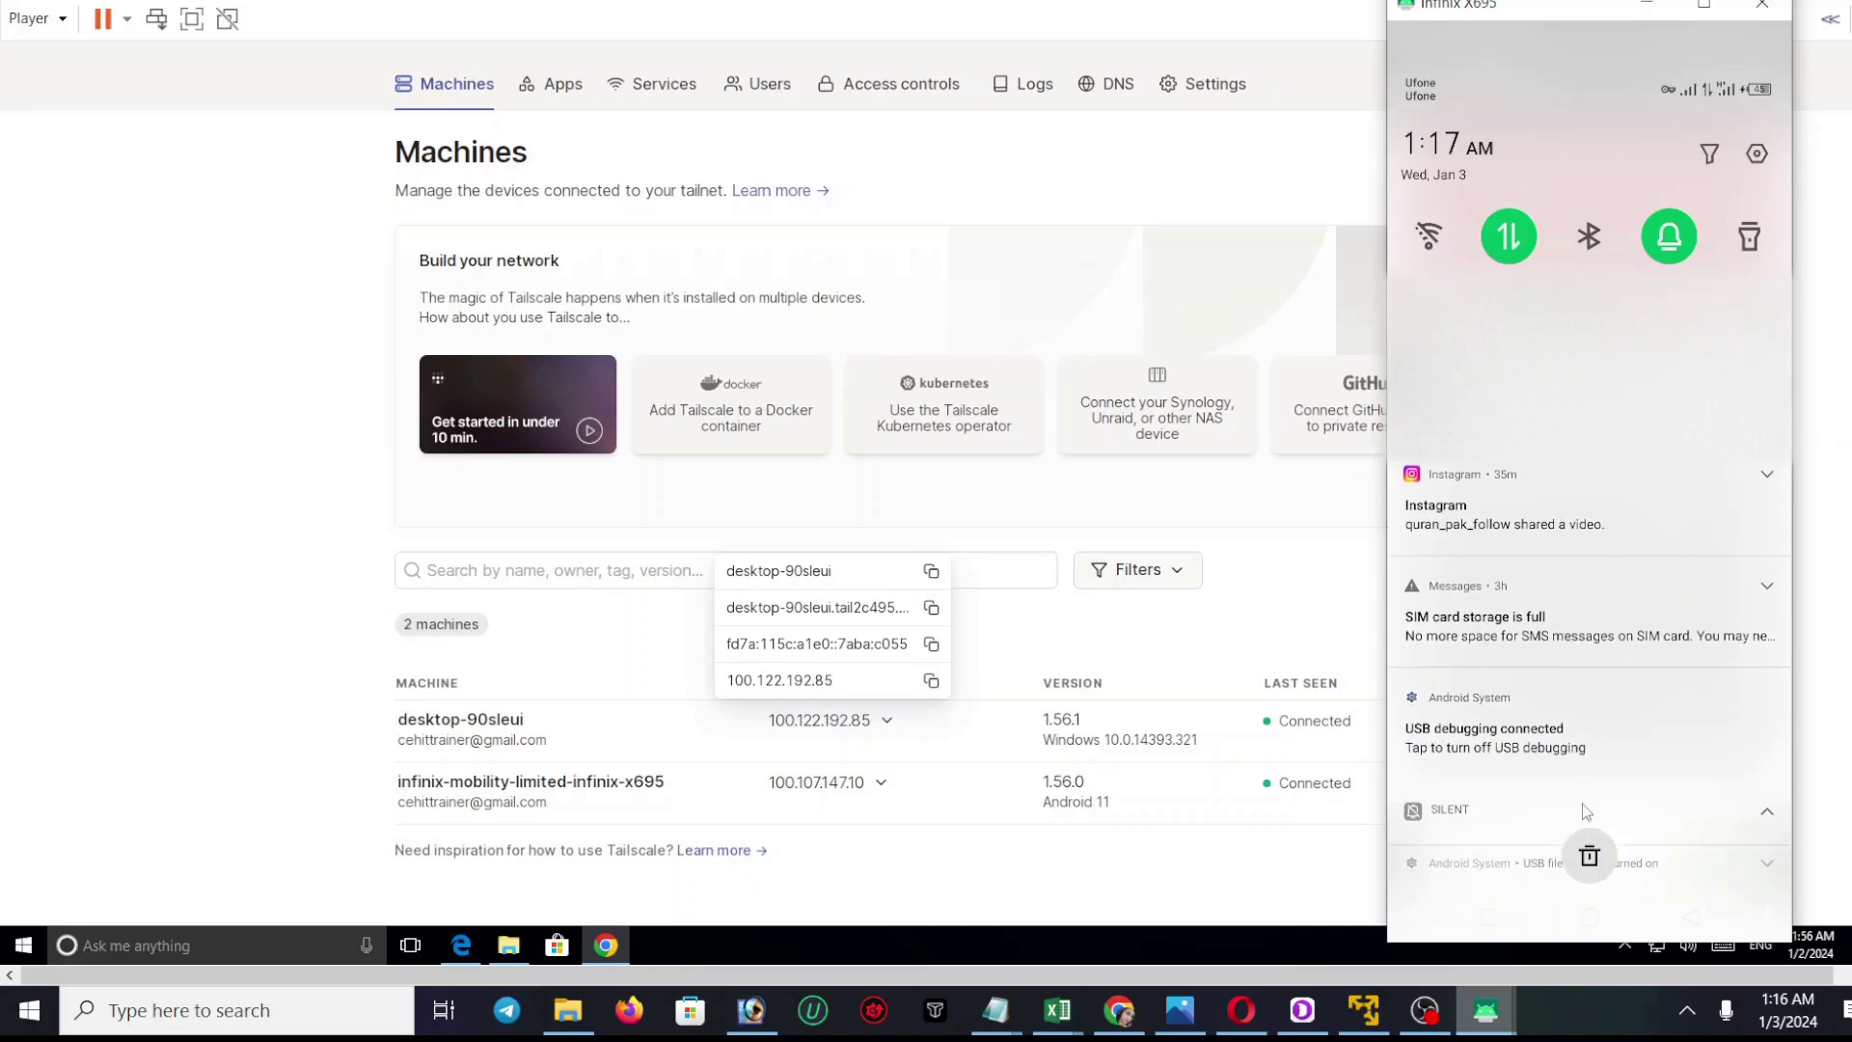
pyautogui.moveTo(1584, 812); pyautogui.dragTo(1649, 459)
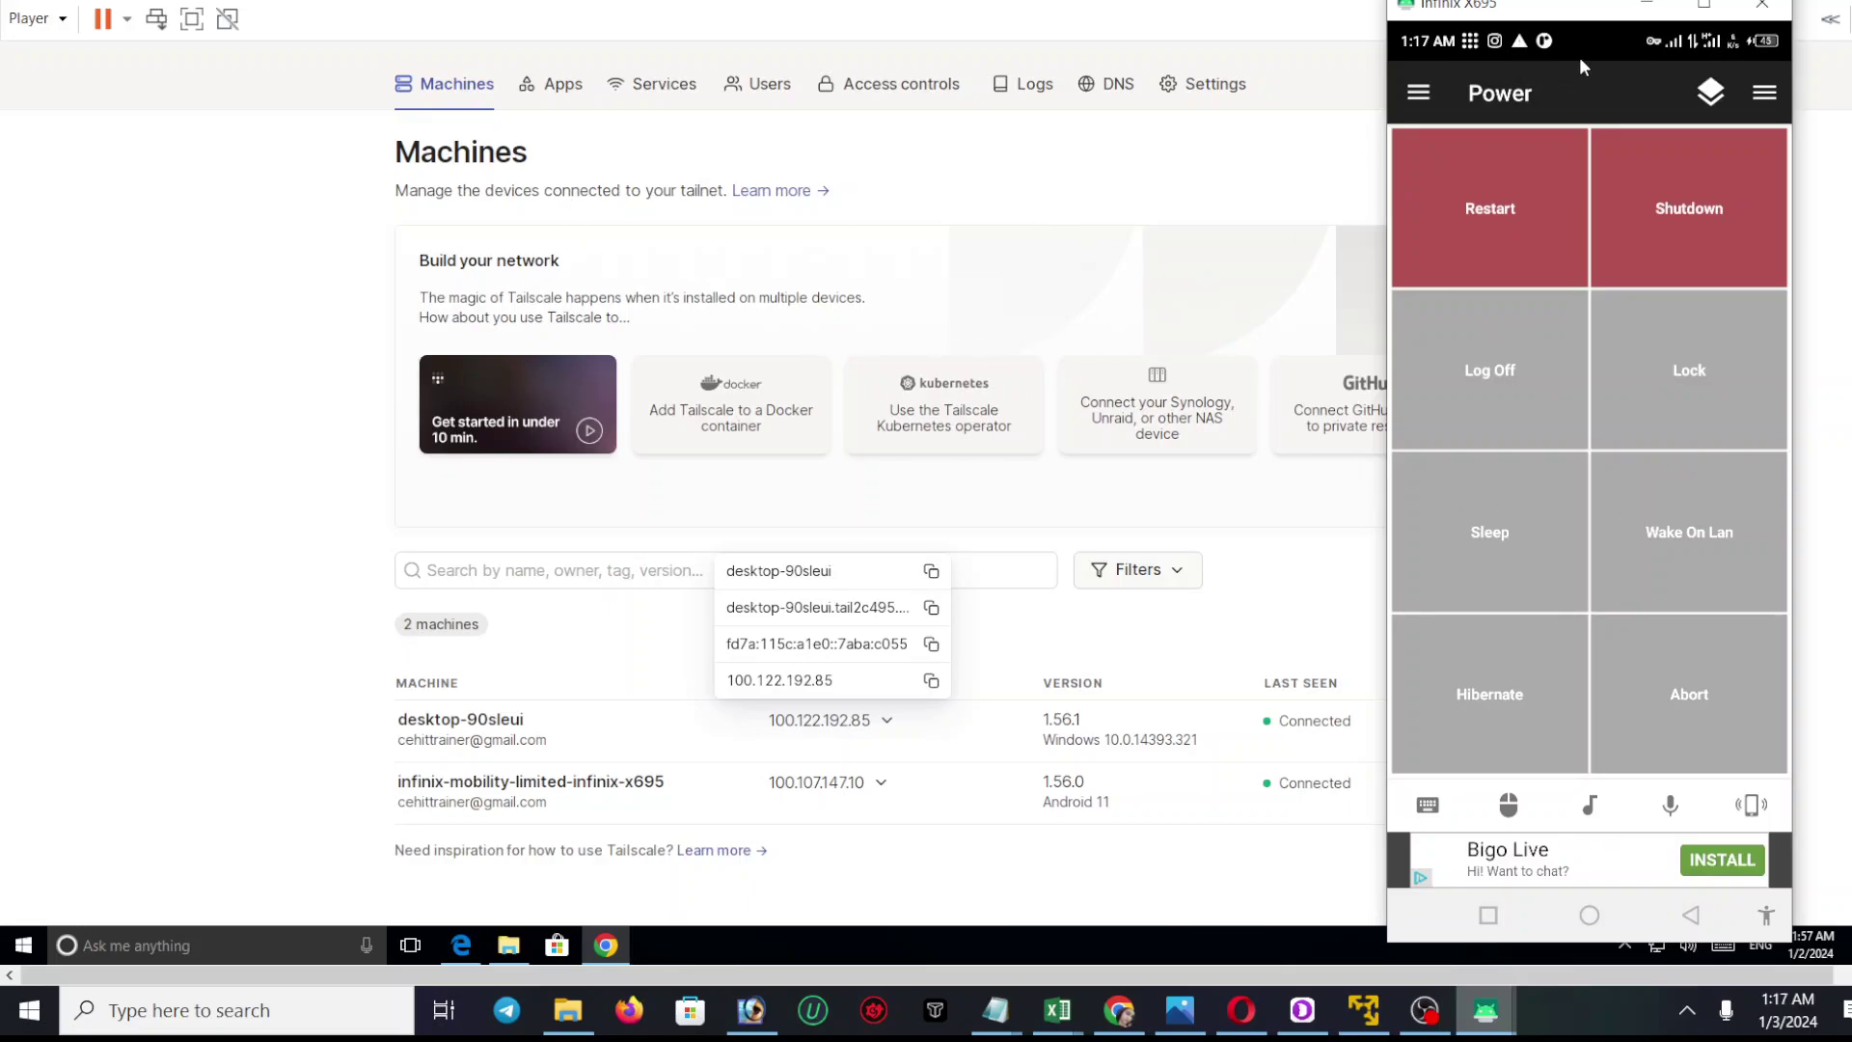
# - Lock the home PC from the Power remote, and position the phone mirror beside the PC's screen
pyautogui.moveTo(1541, 8); pyautogui.dragTo(1592, 40)
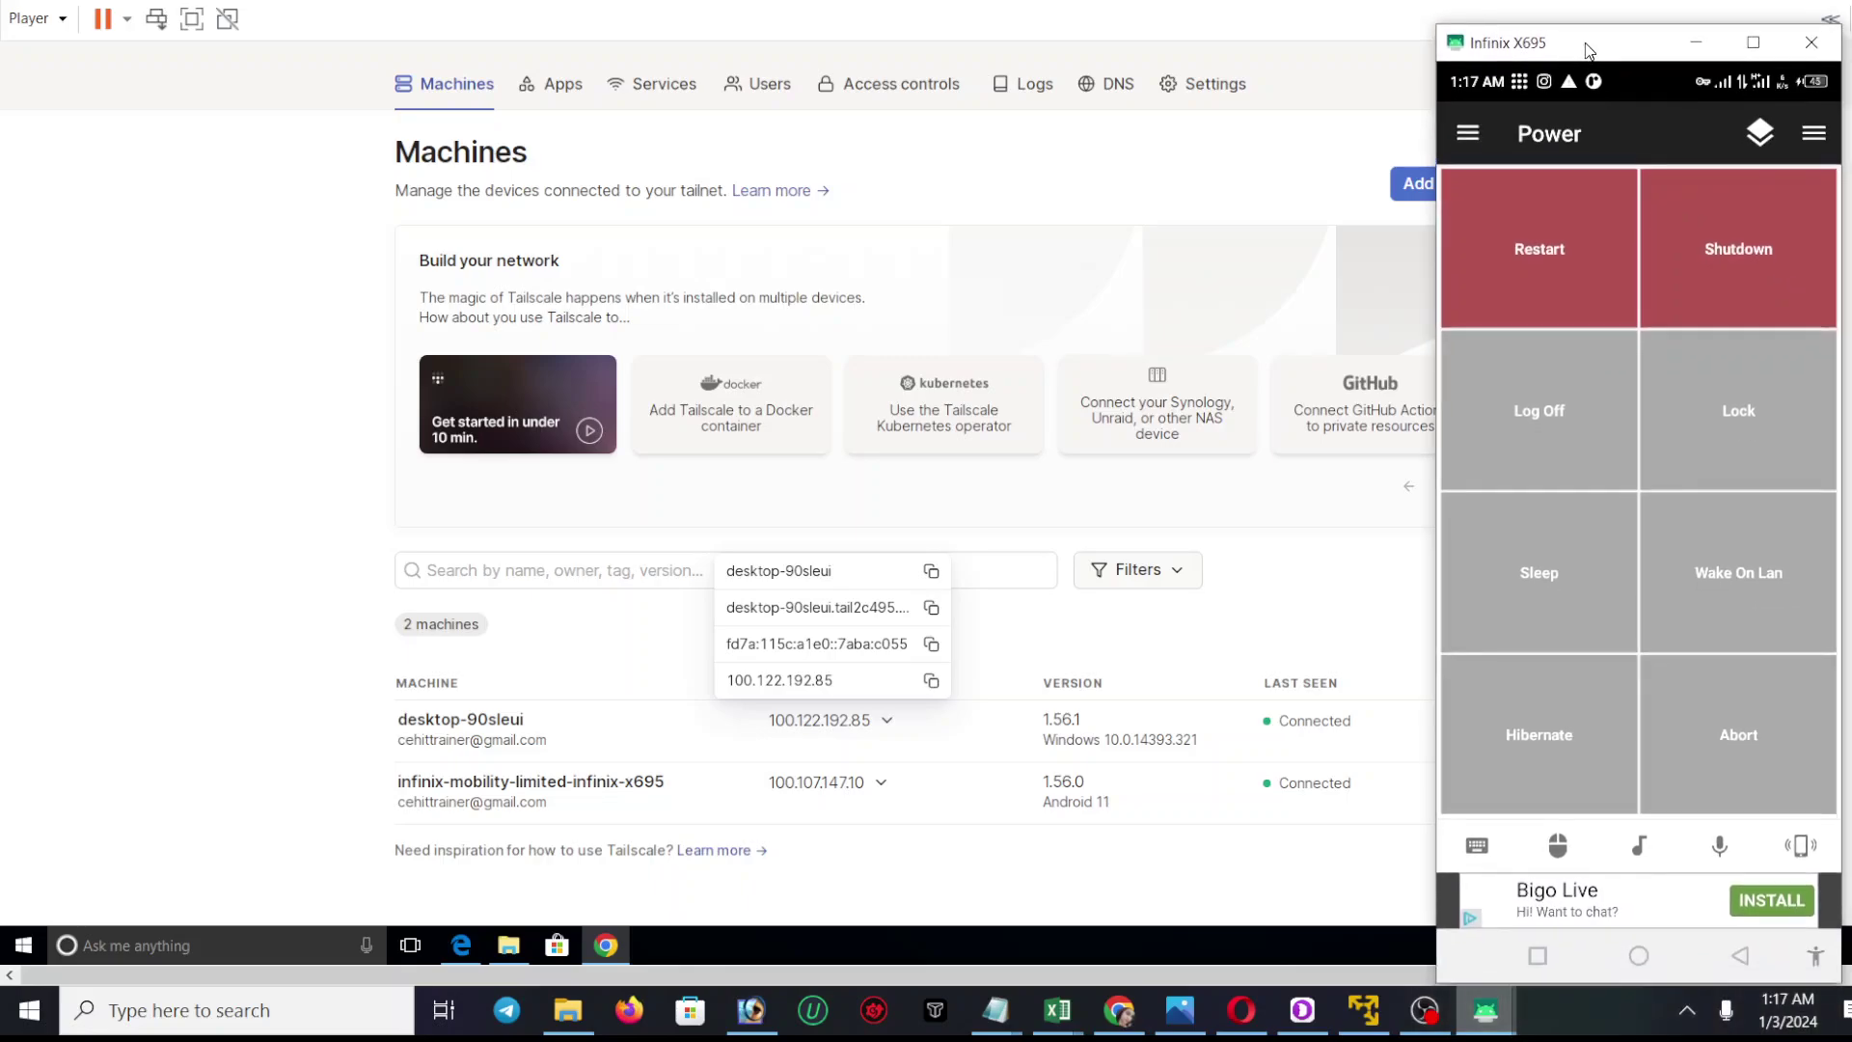
pyautogui.click(1741, 397)
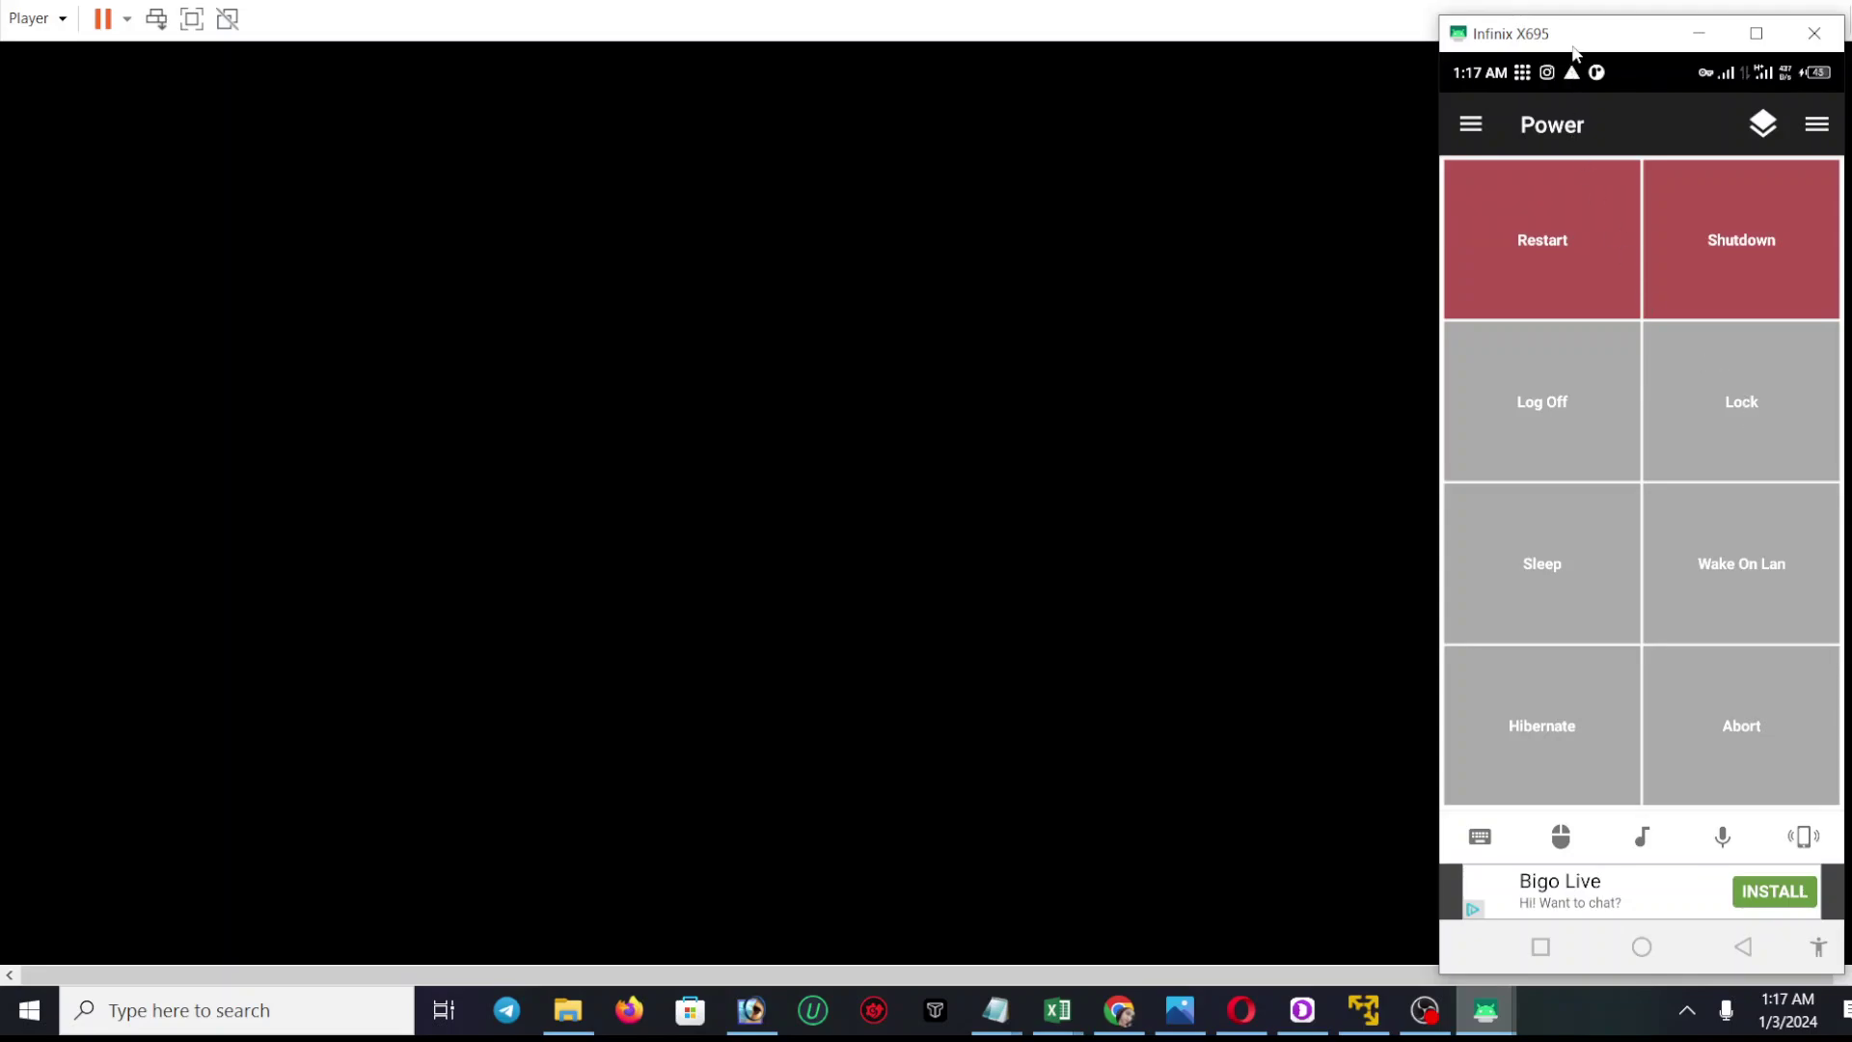
pyautogui.moveTo(1574, 50); pyautogui.dragTo(1620, 21)
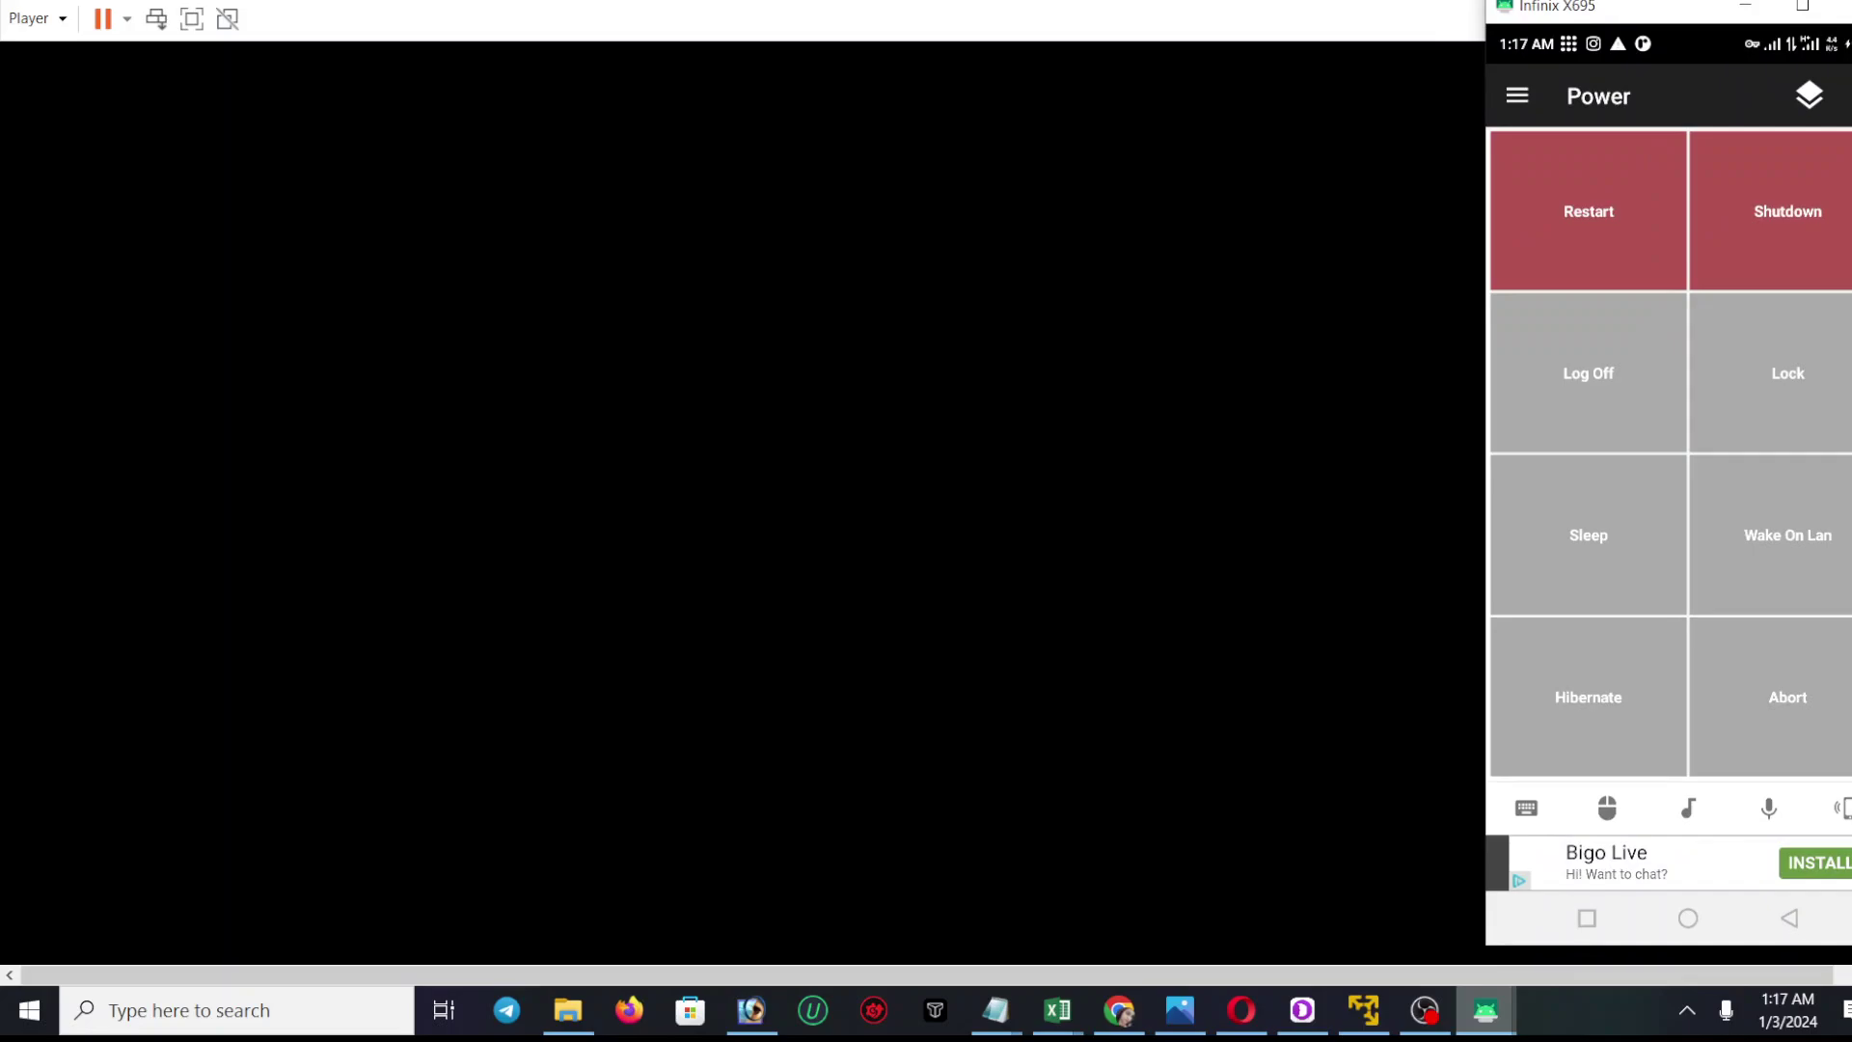
# - Dismiss the home PC's lock screen and sign back in with the account password
pyautogui.click(1329, 5)
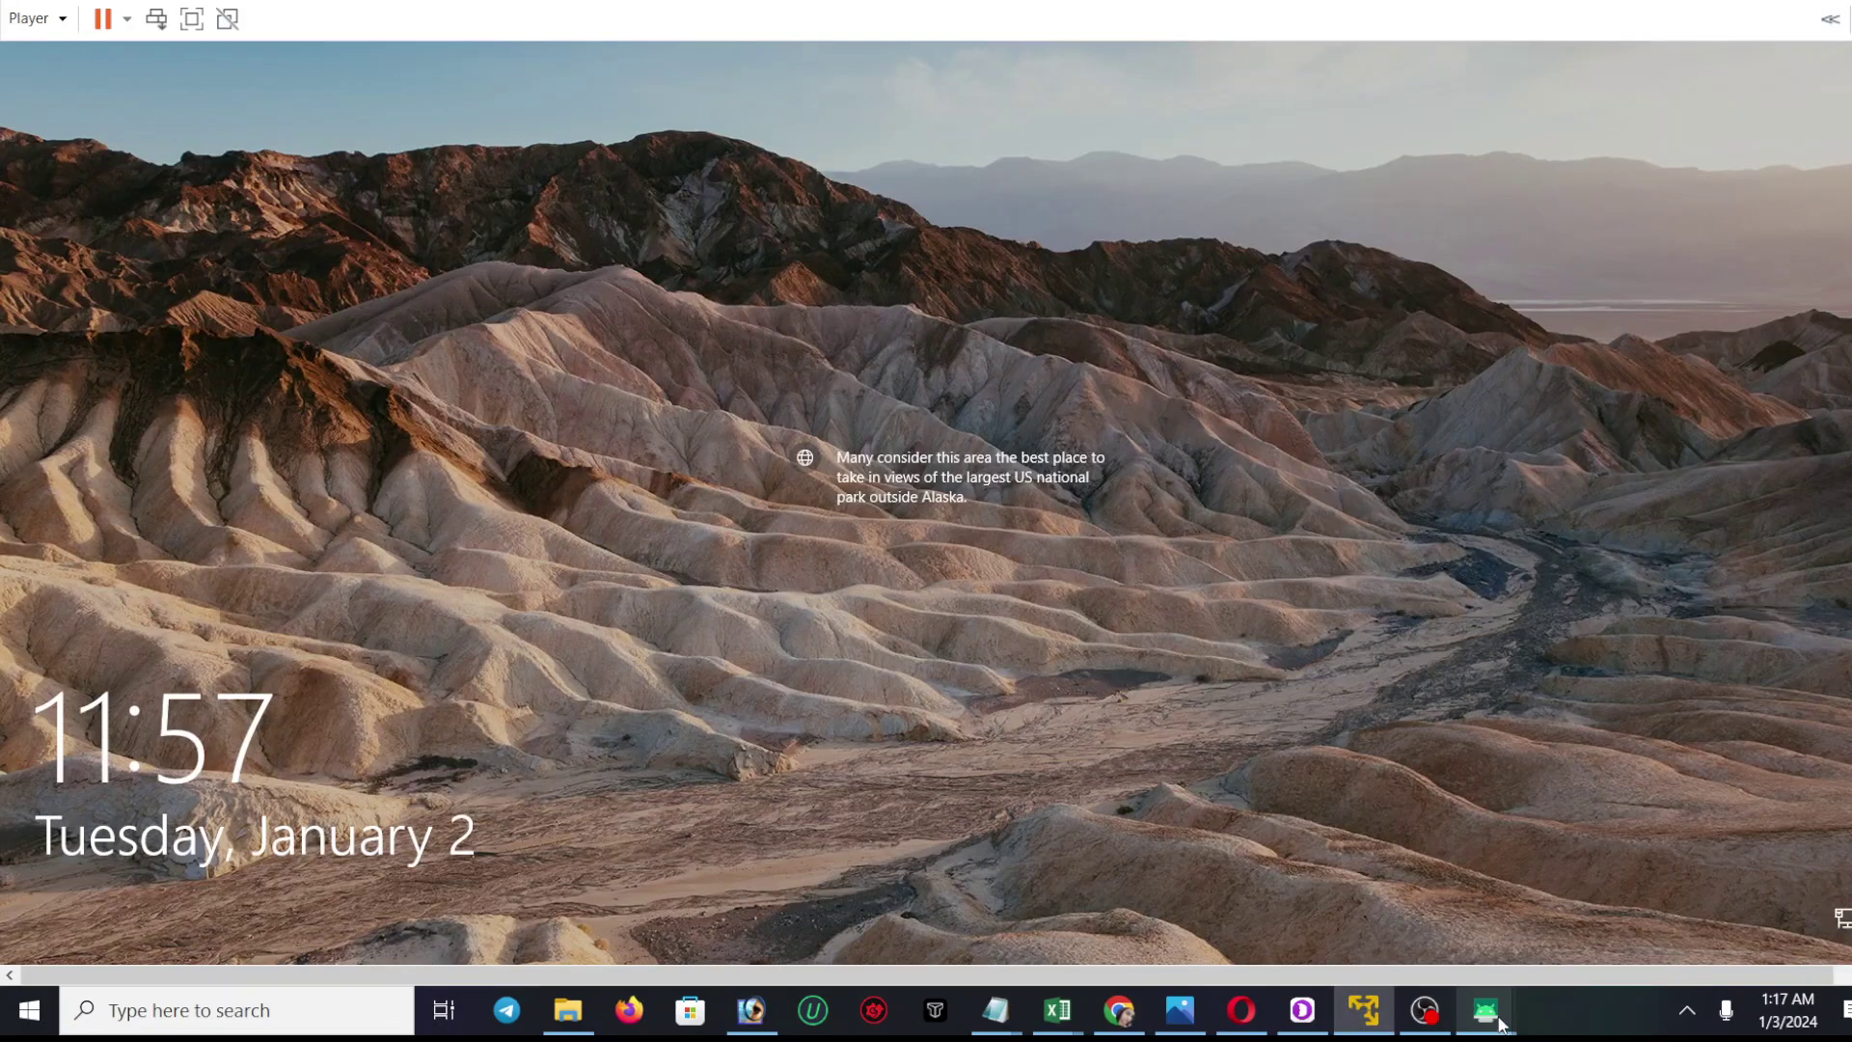
pyautogui.click(1117, 563)
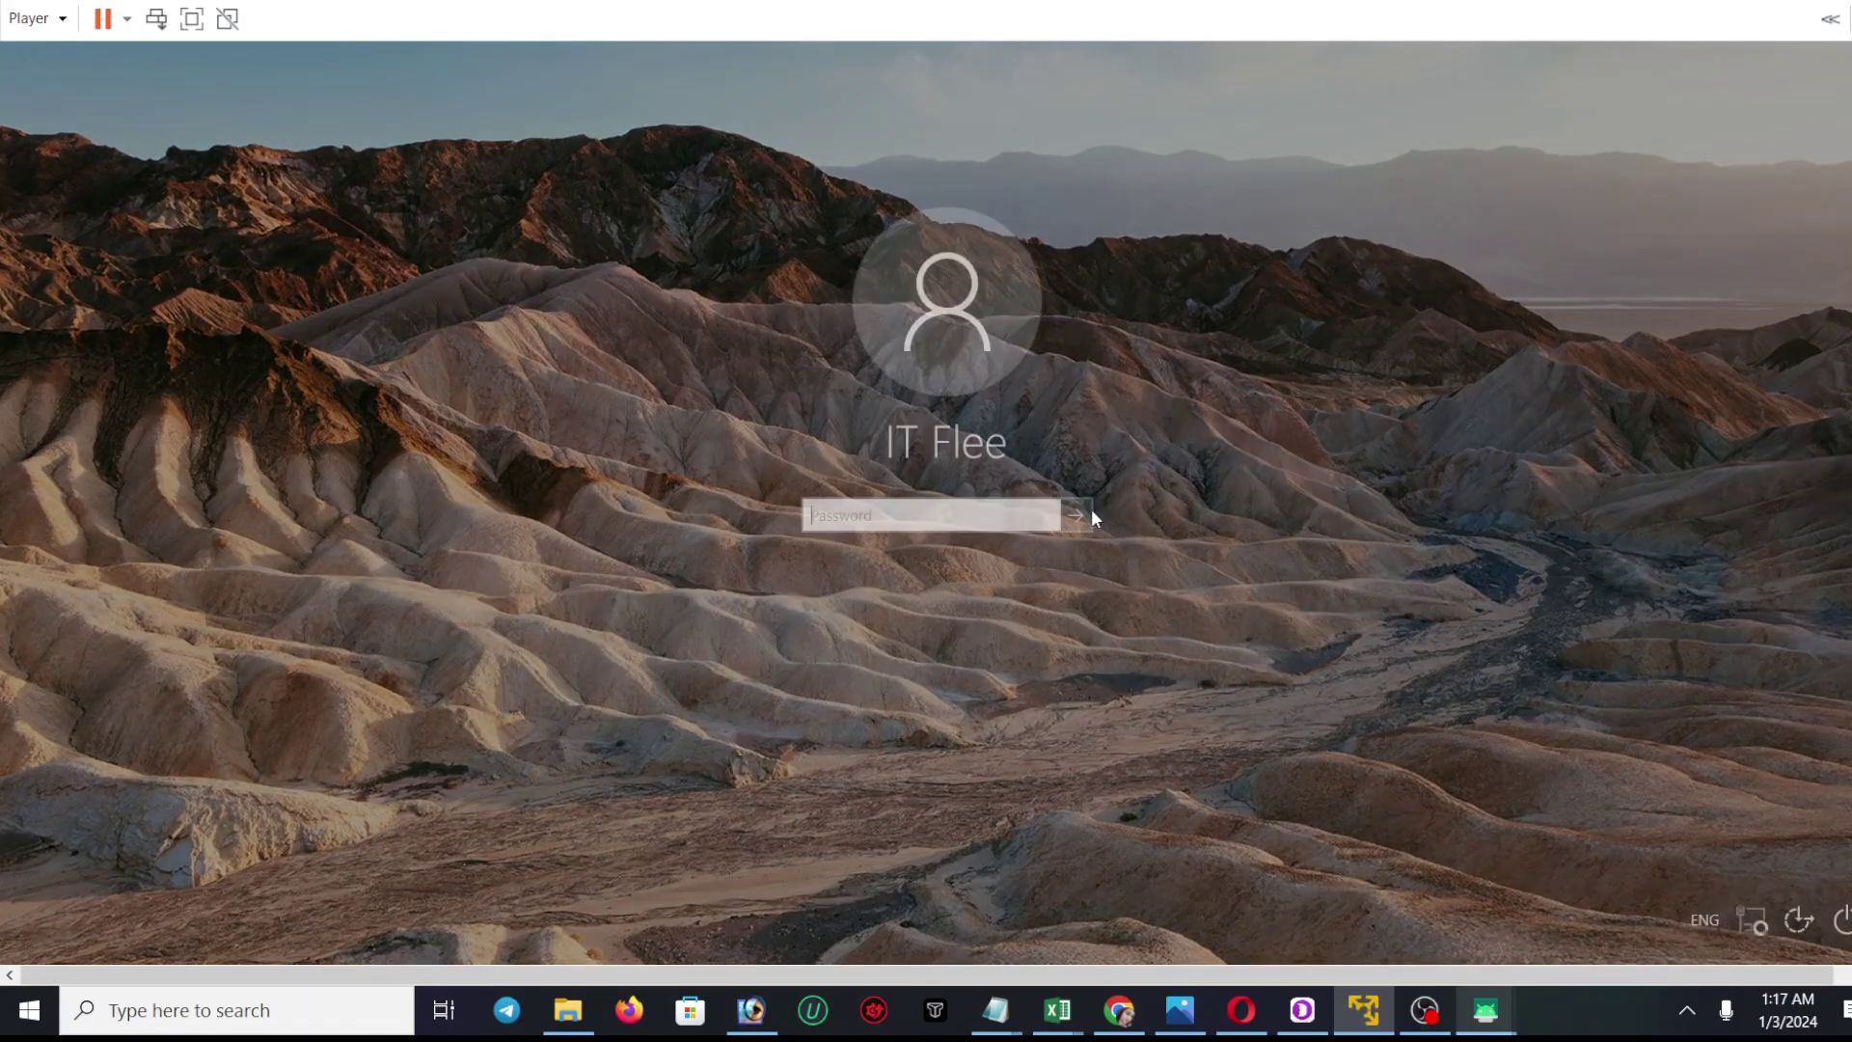
pyautogui.write('*****')
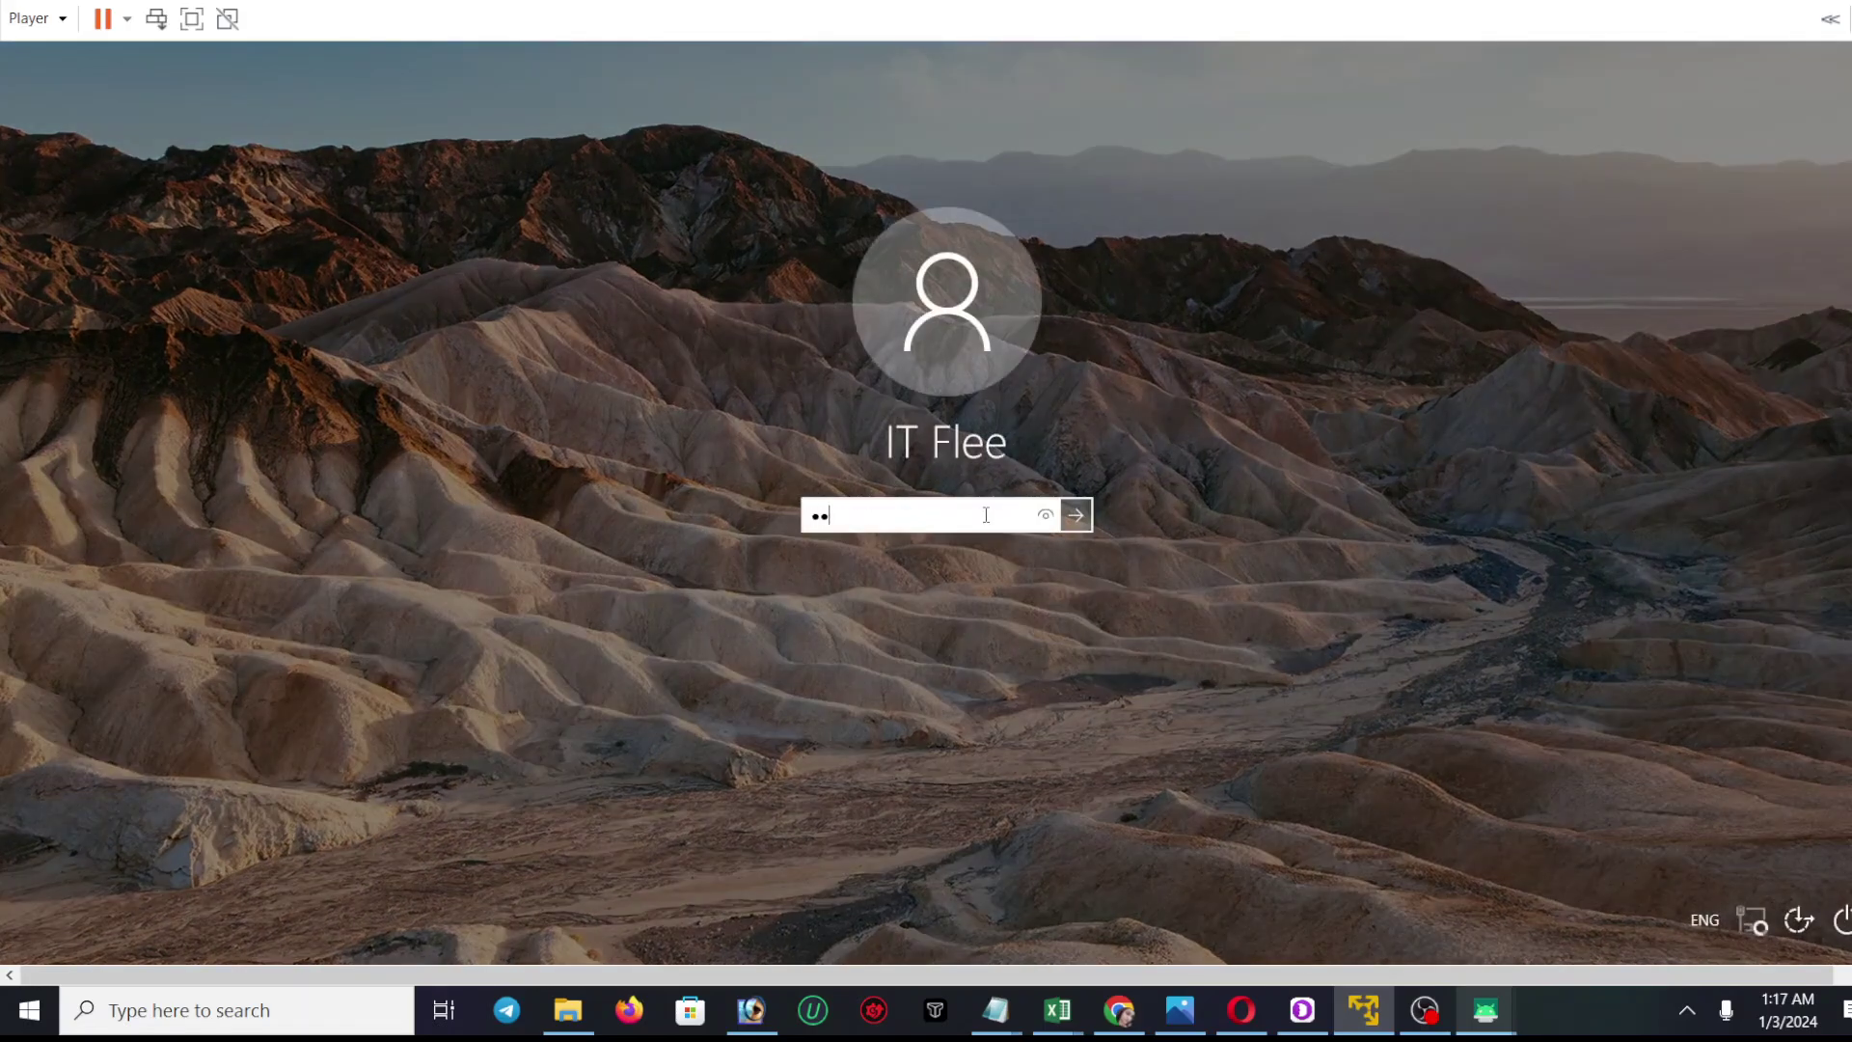
pyautogui.press('Return')
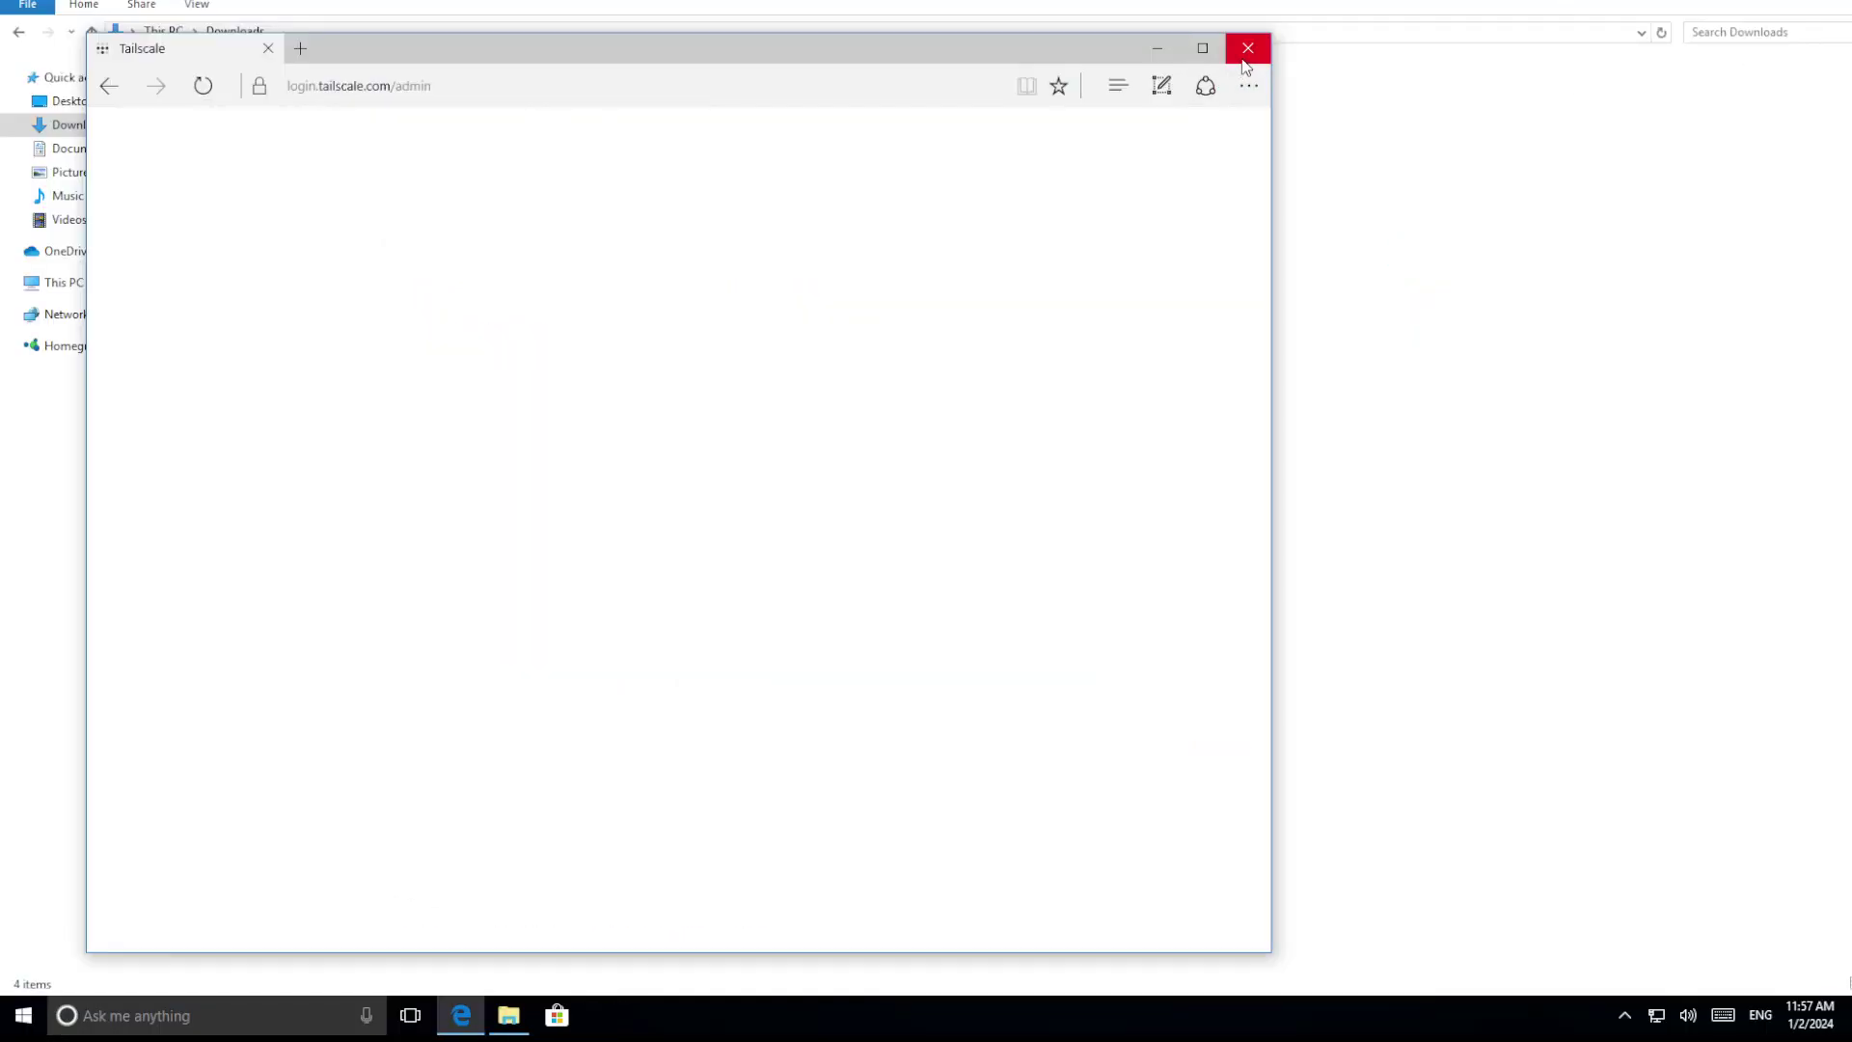
# - Close the Tailscale browser window and the Downloads folder on the home PC, and take the virtual machine out of full screen
pyautogui.click(1246, 48)
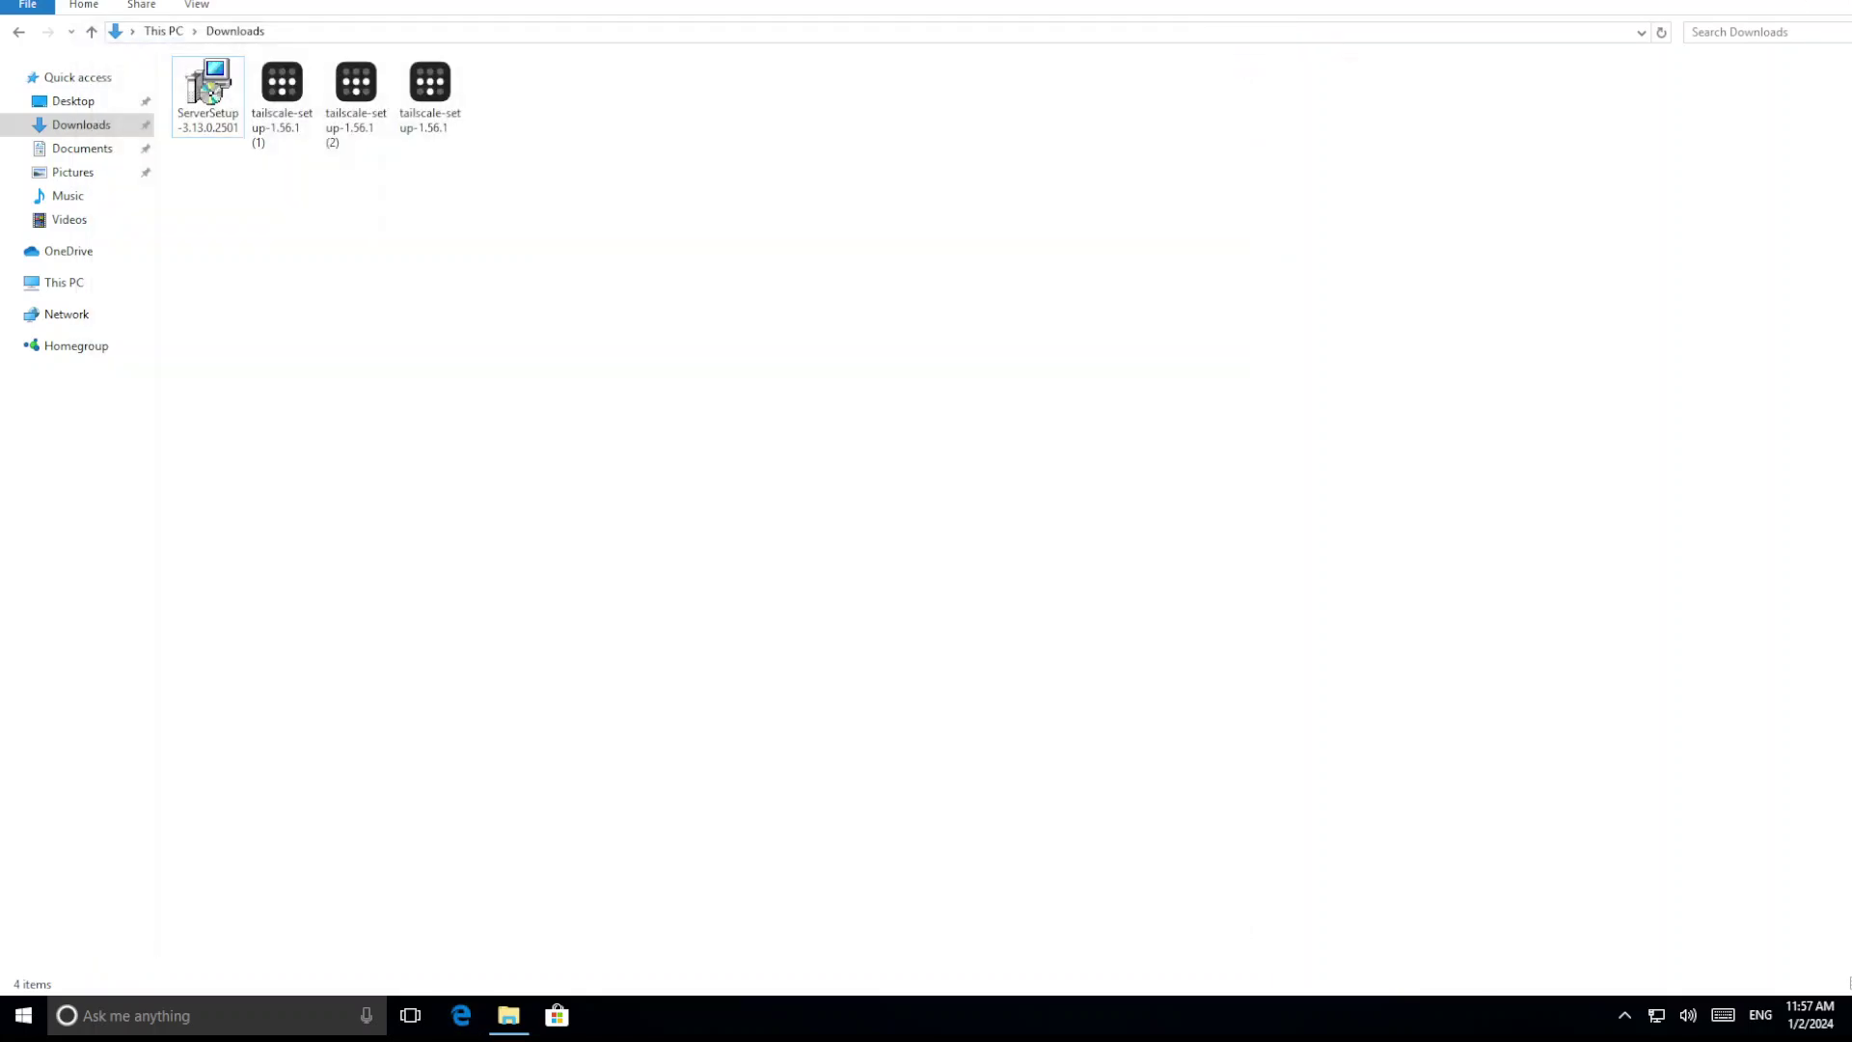
pyautogui.hotkey('alt', 'F4')
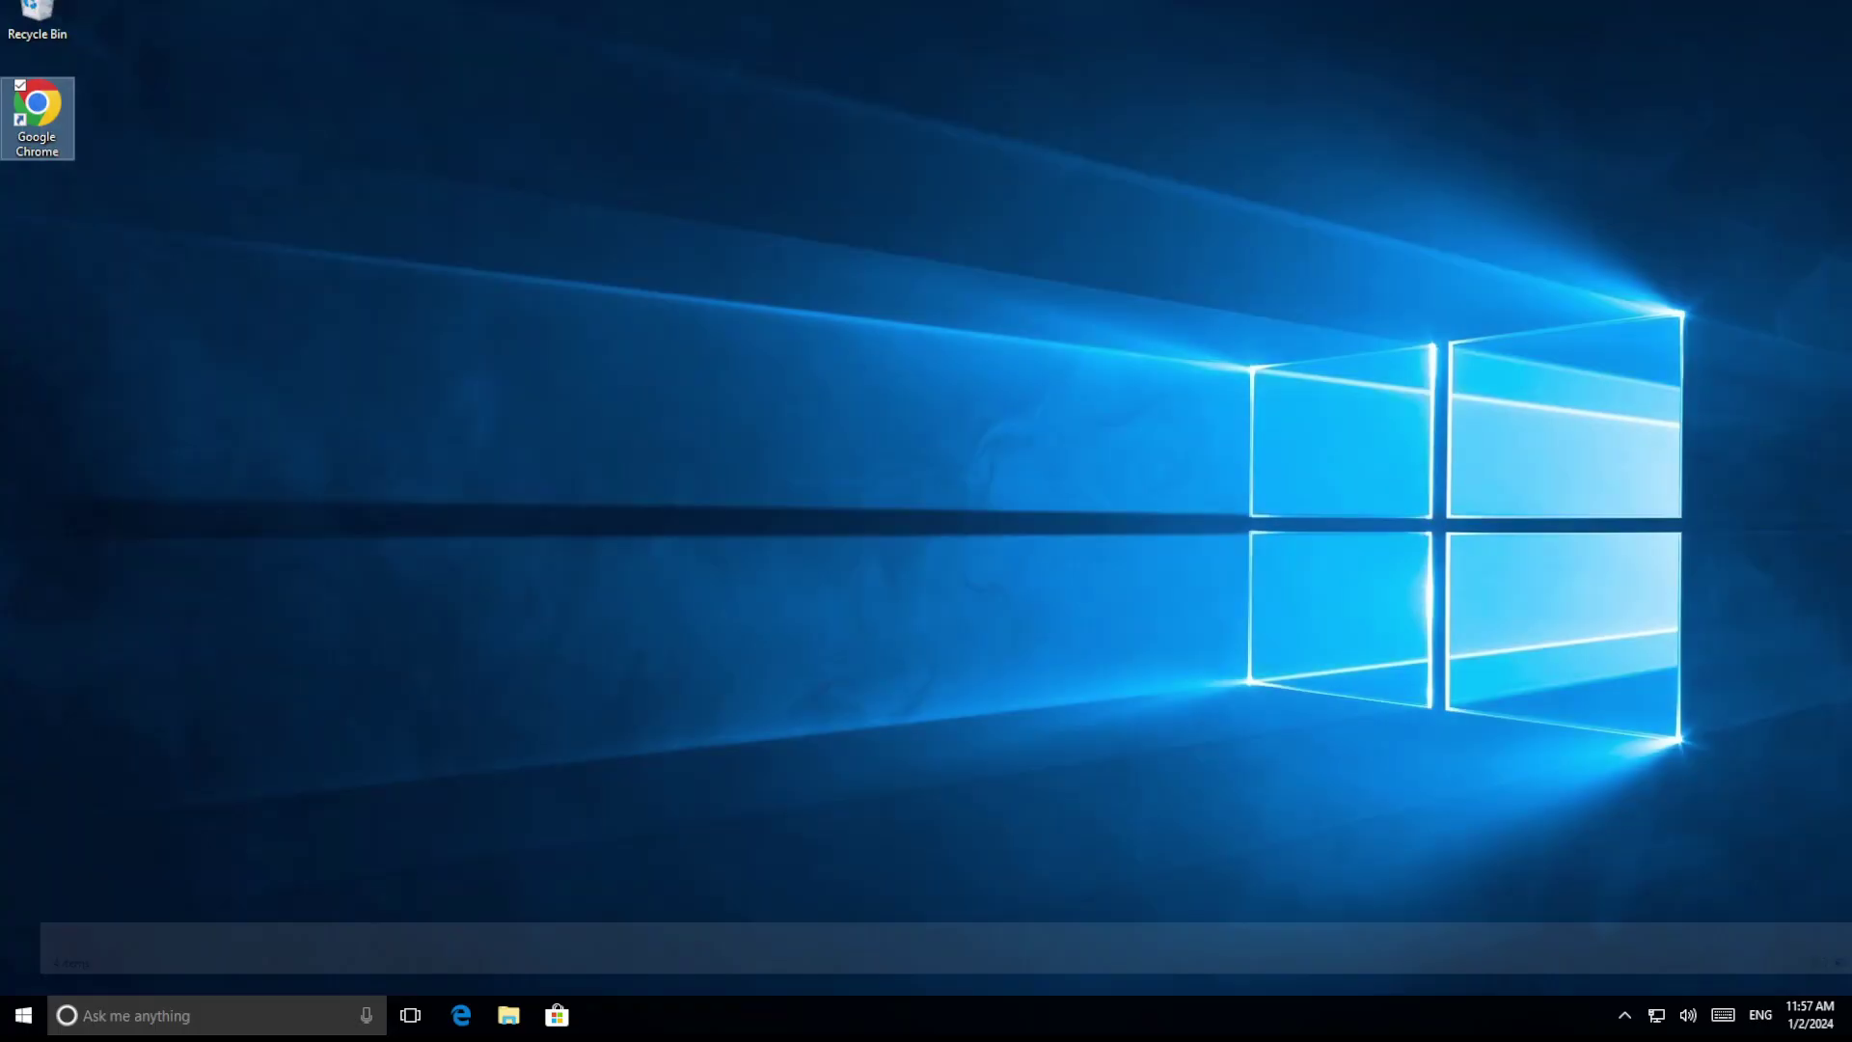
pyautogui.rightClick(1146, 164)
pyautogui.click(1082, 224)
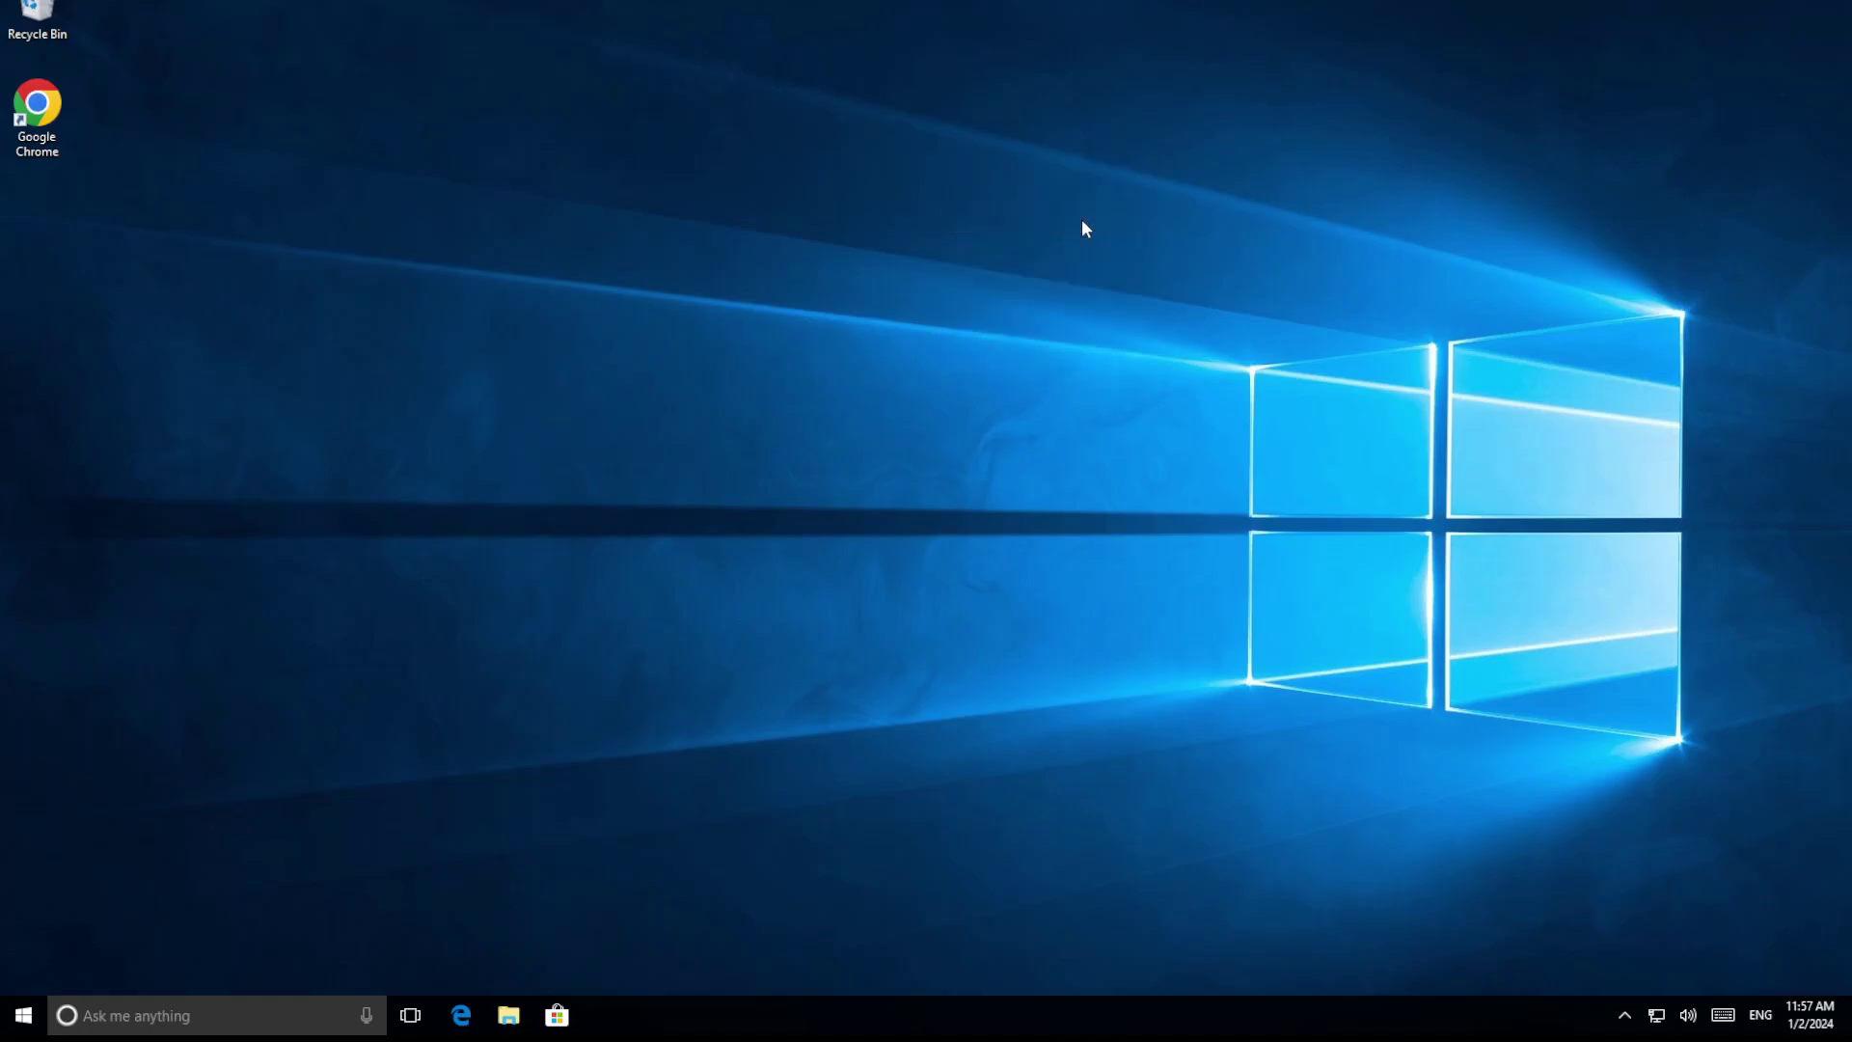
pyautogui.moveTo(1428, 3)
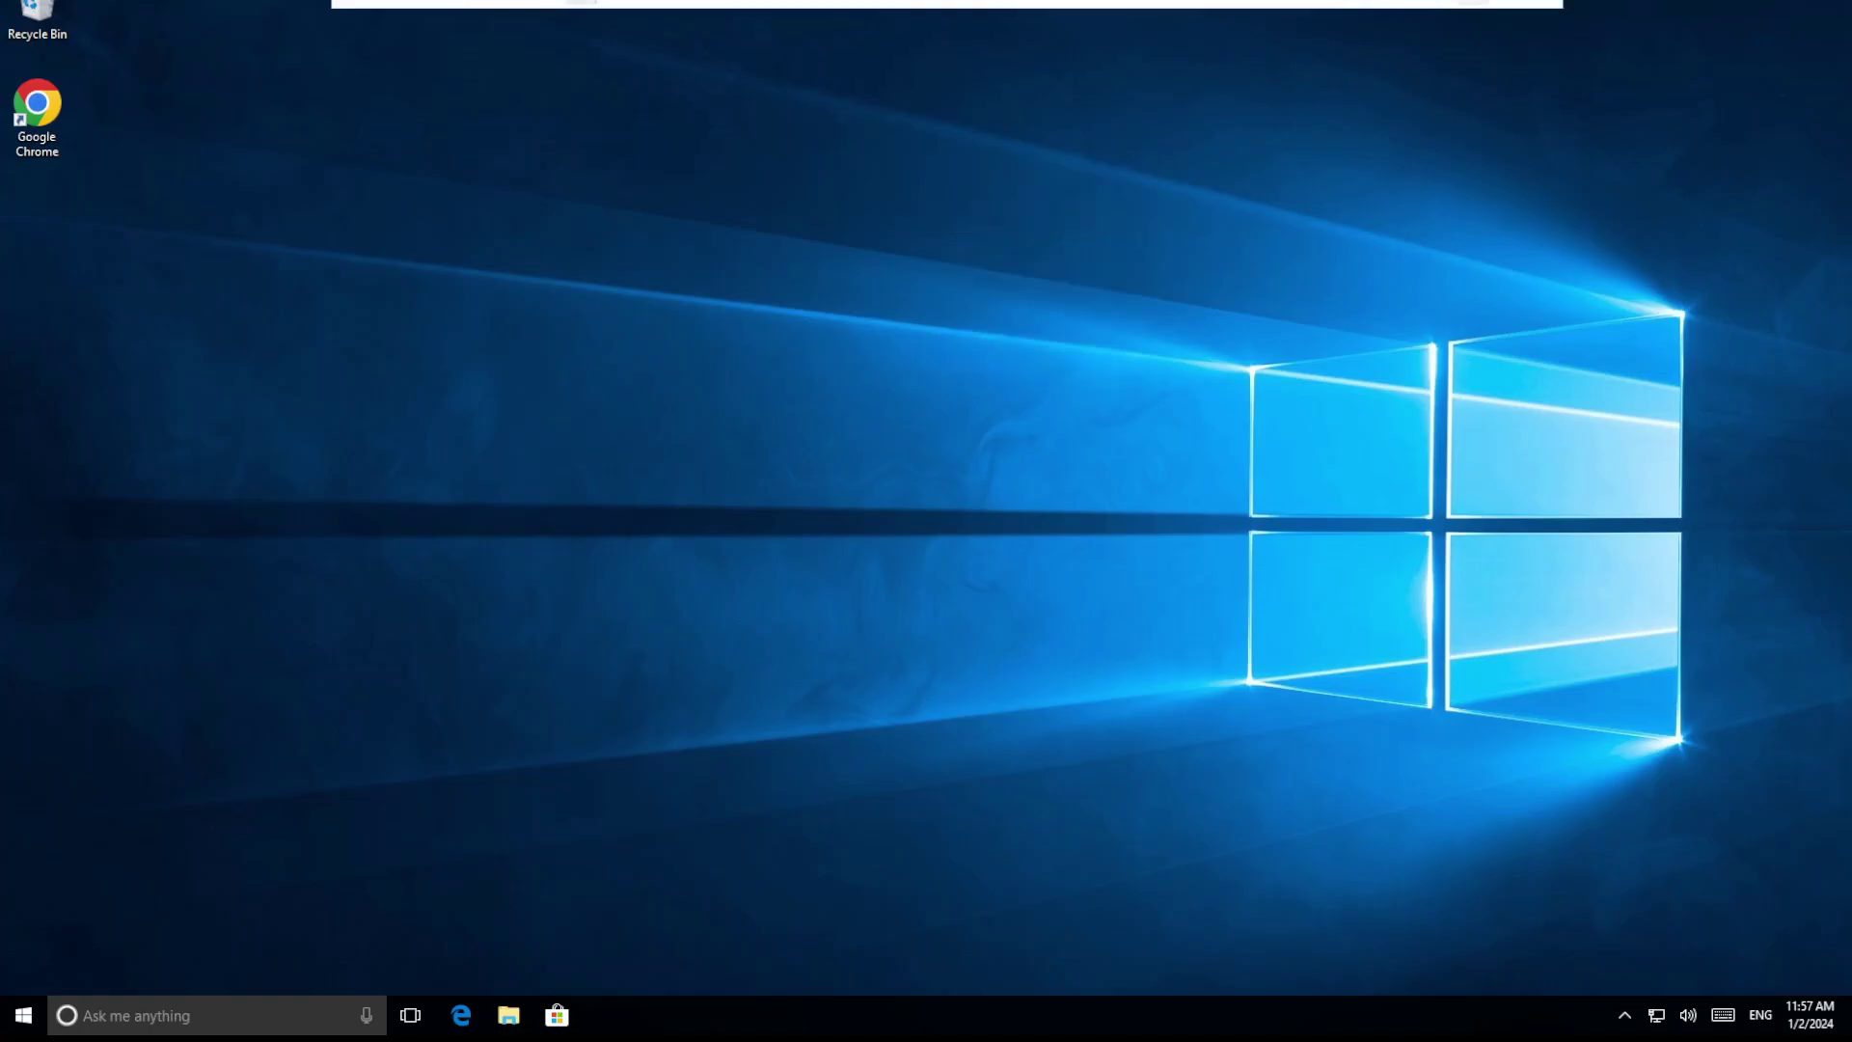
pyautogui.click(1504, 14)
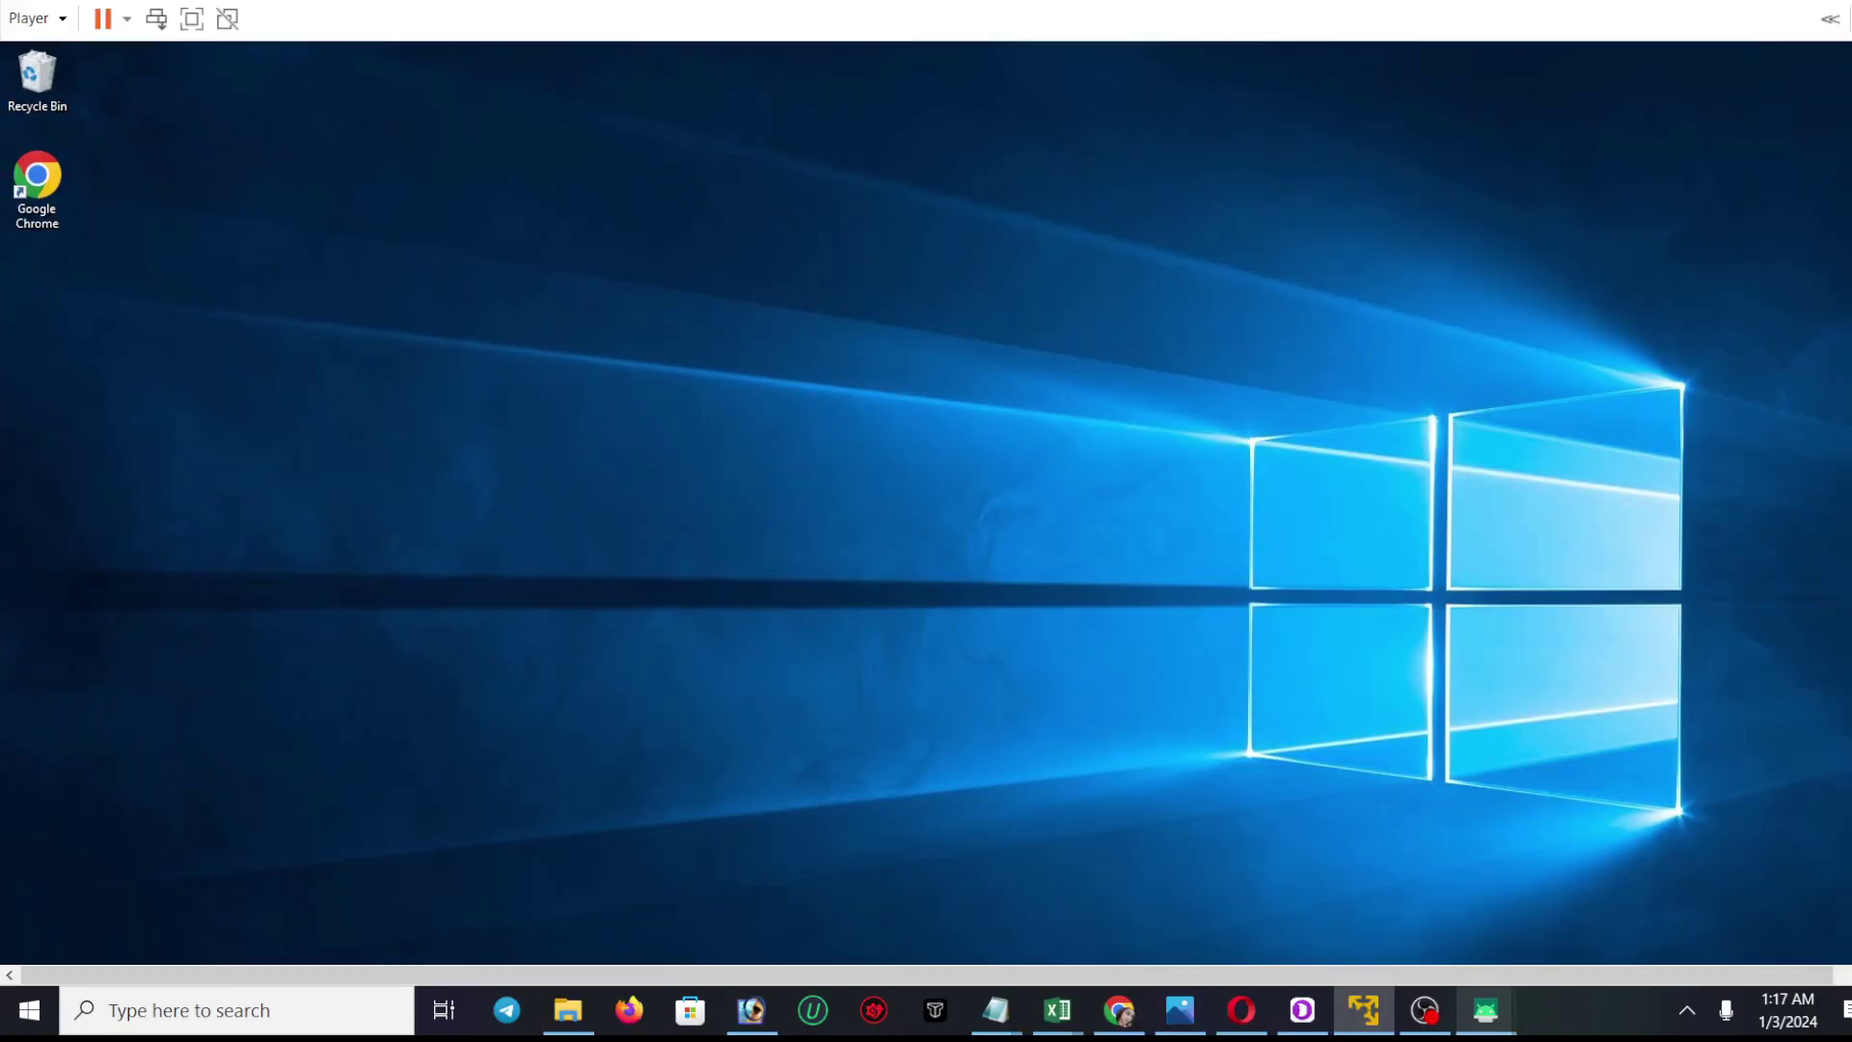
# - Bring back the phone mirror, restart the home PC from the Power remote, and dismiss the connection message
pyautogui.moveTo(1505, 1018)
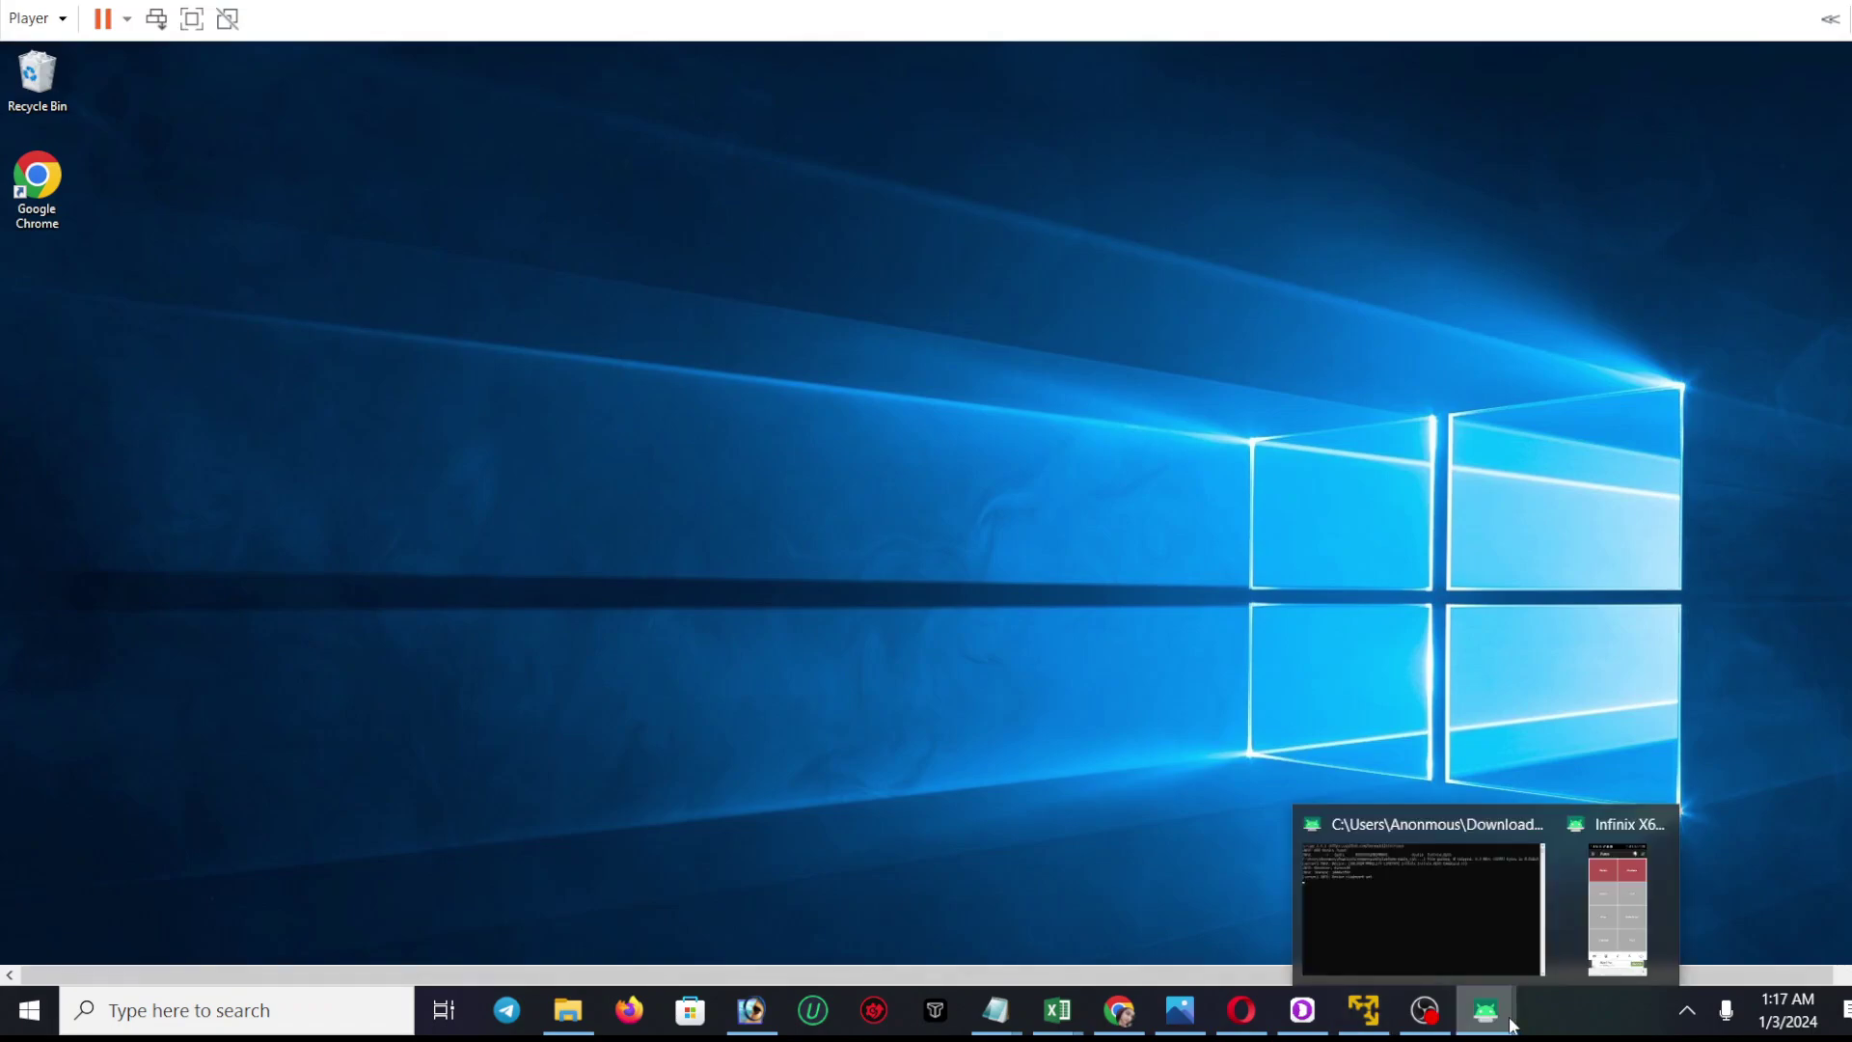
pyautogui.click(1641, 917)
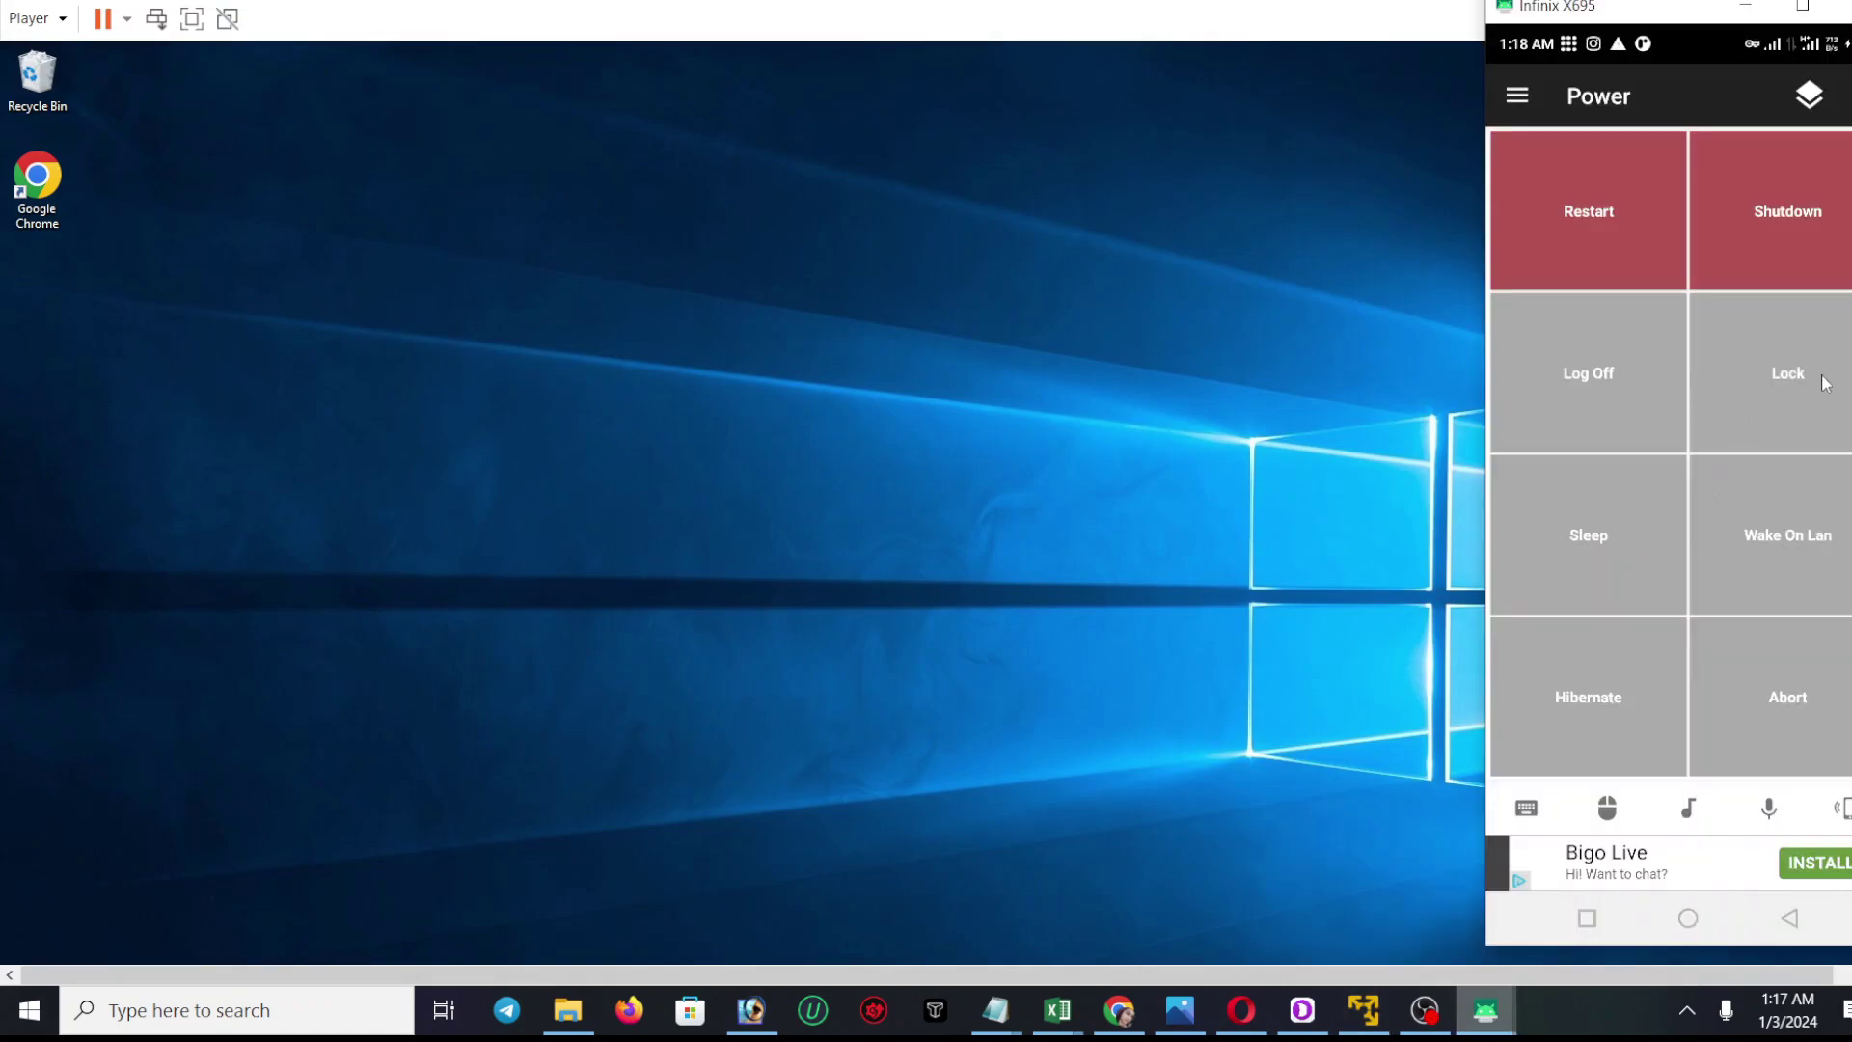
pyautogui.click(1617, 222)
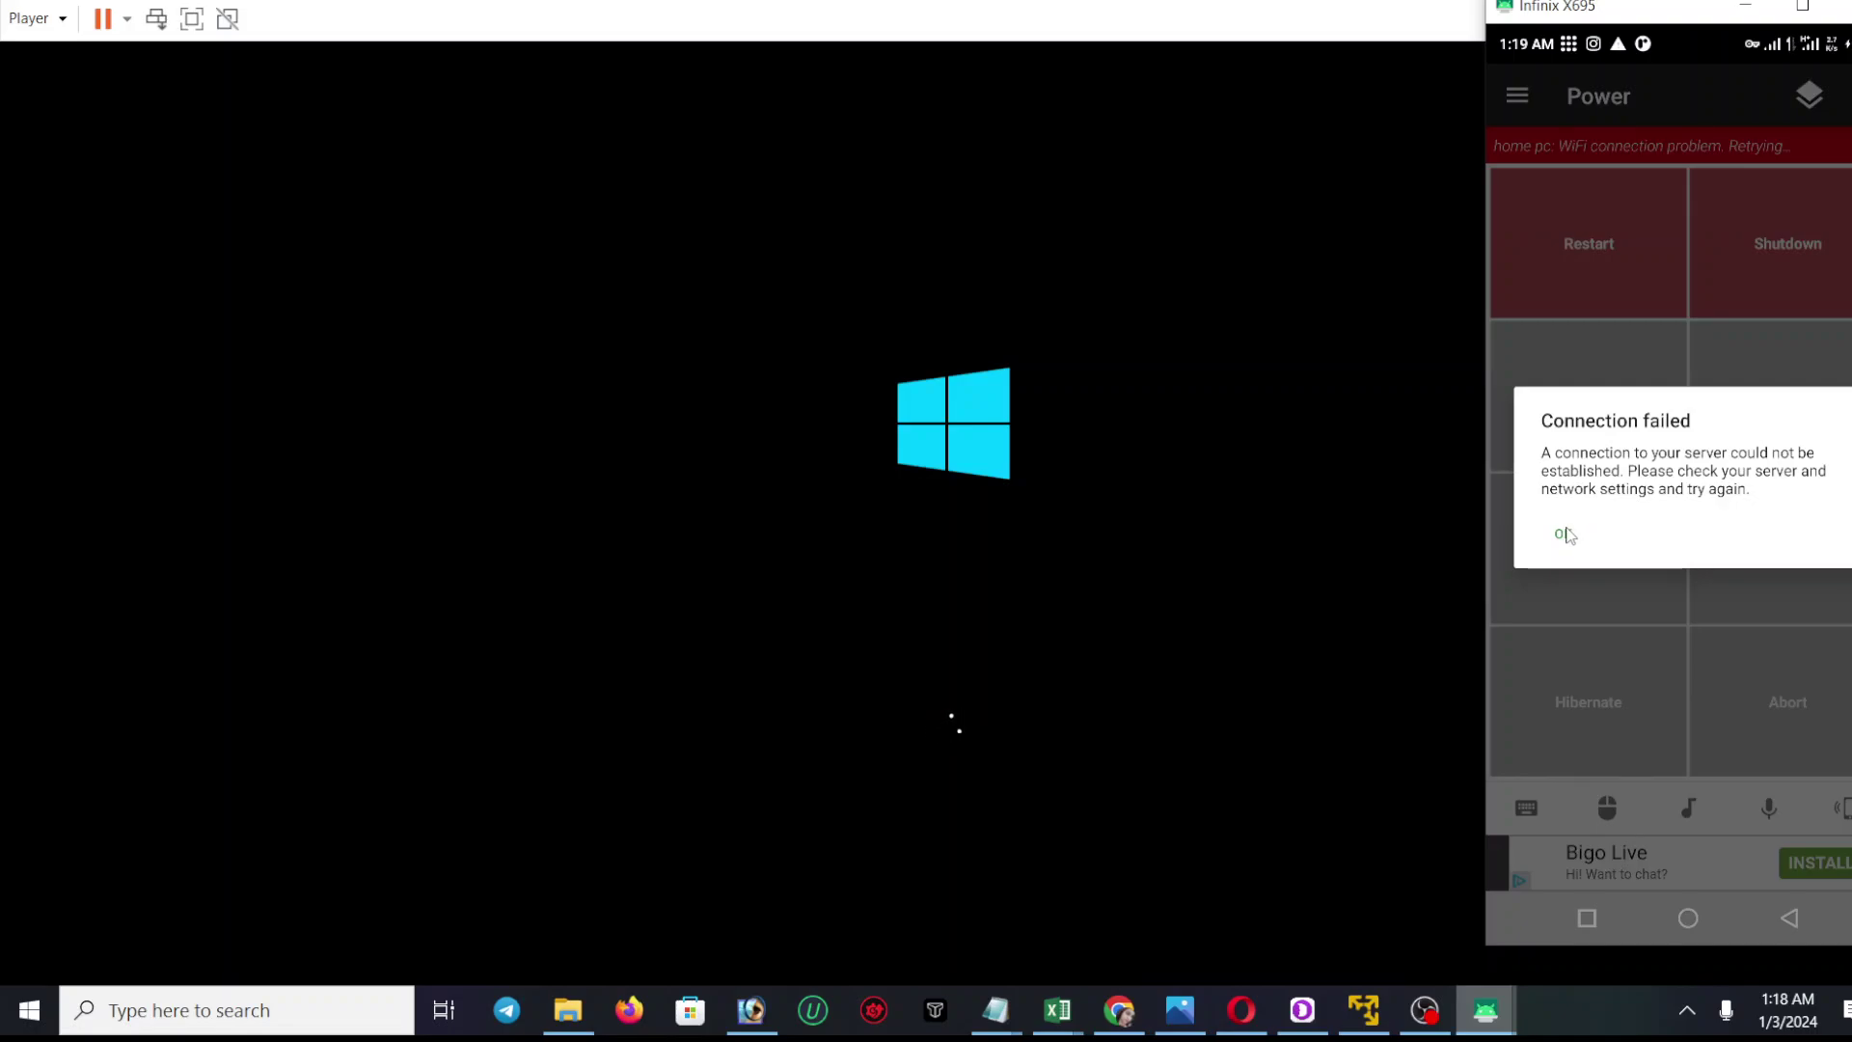
pyautogui.click(1562, 534)
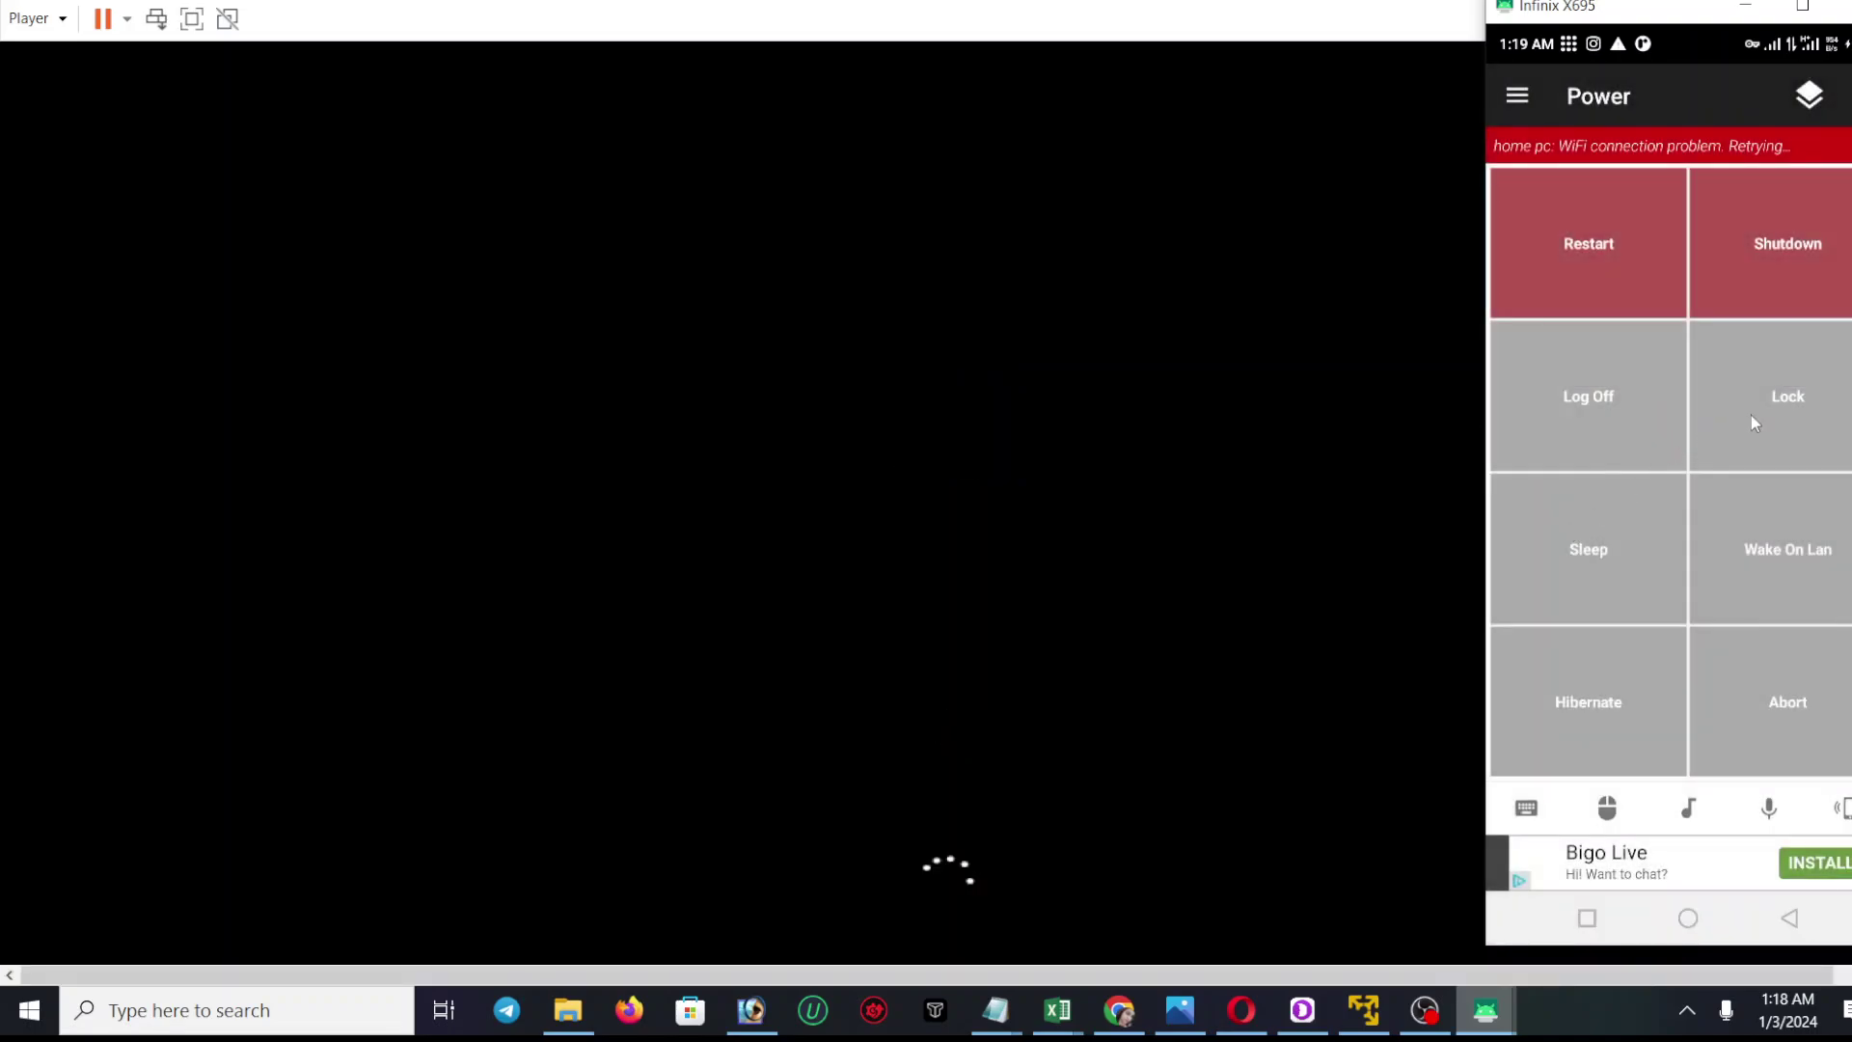